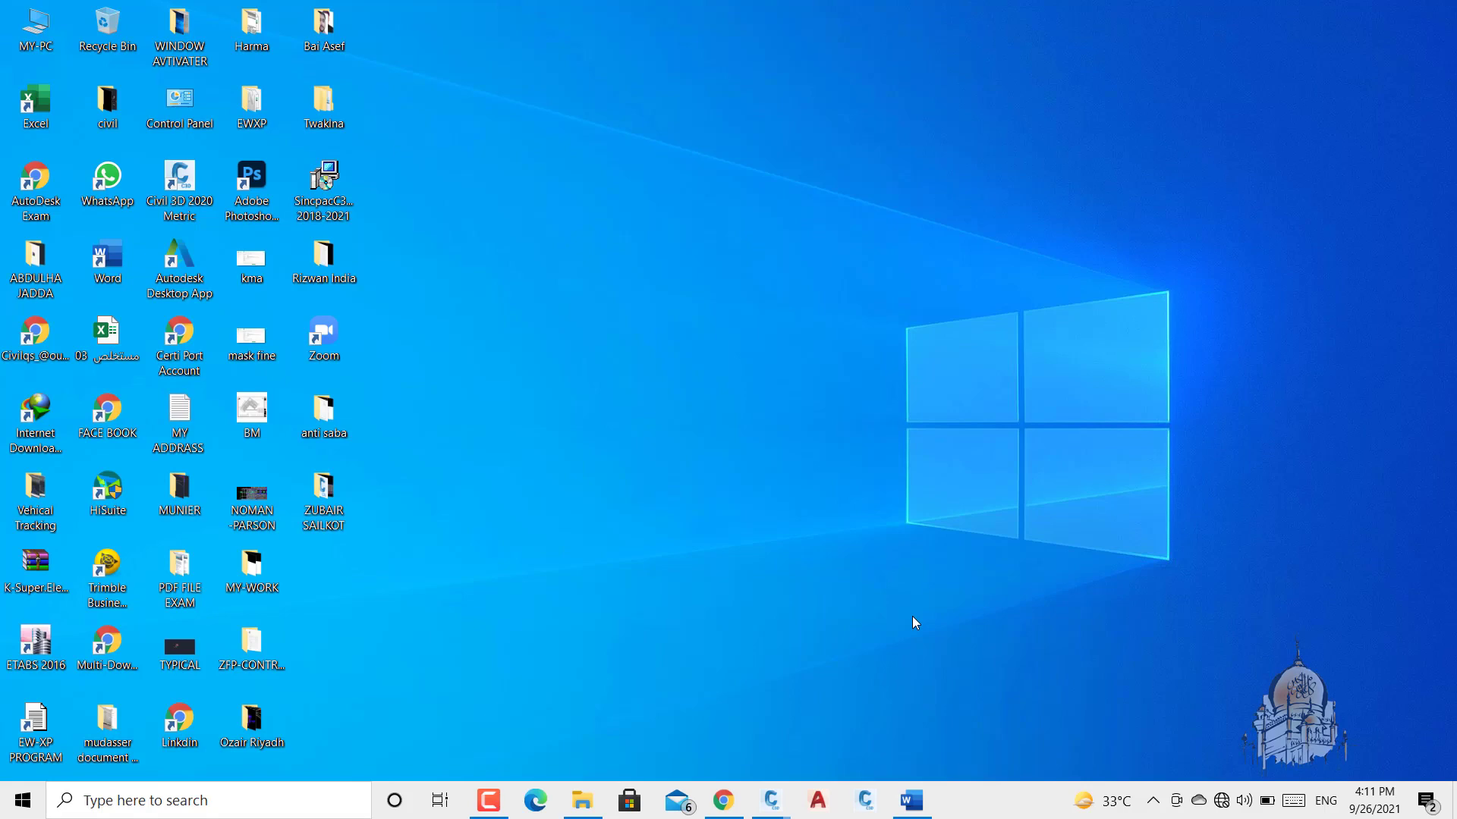
- Examine the trench section in TRANCH COORDINATE and the survey points around station 1+250 in the MANUAL SECTION drawing
mouse_move(767, 813)
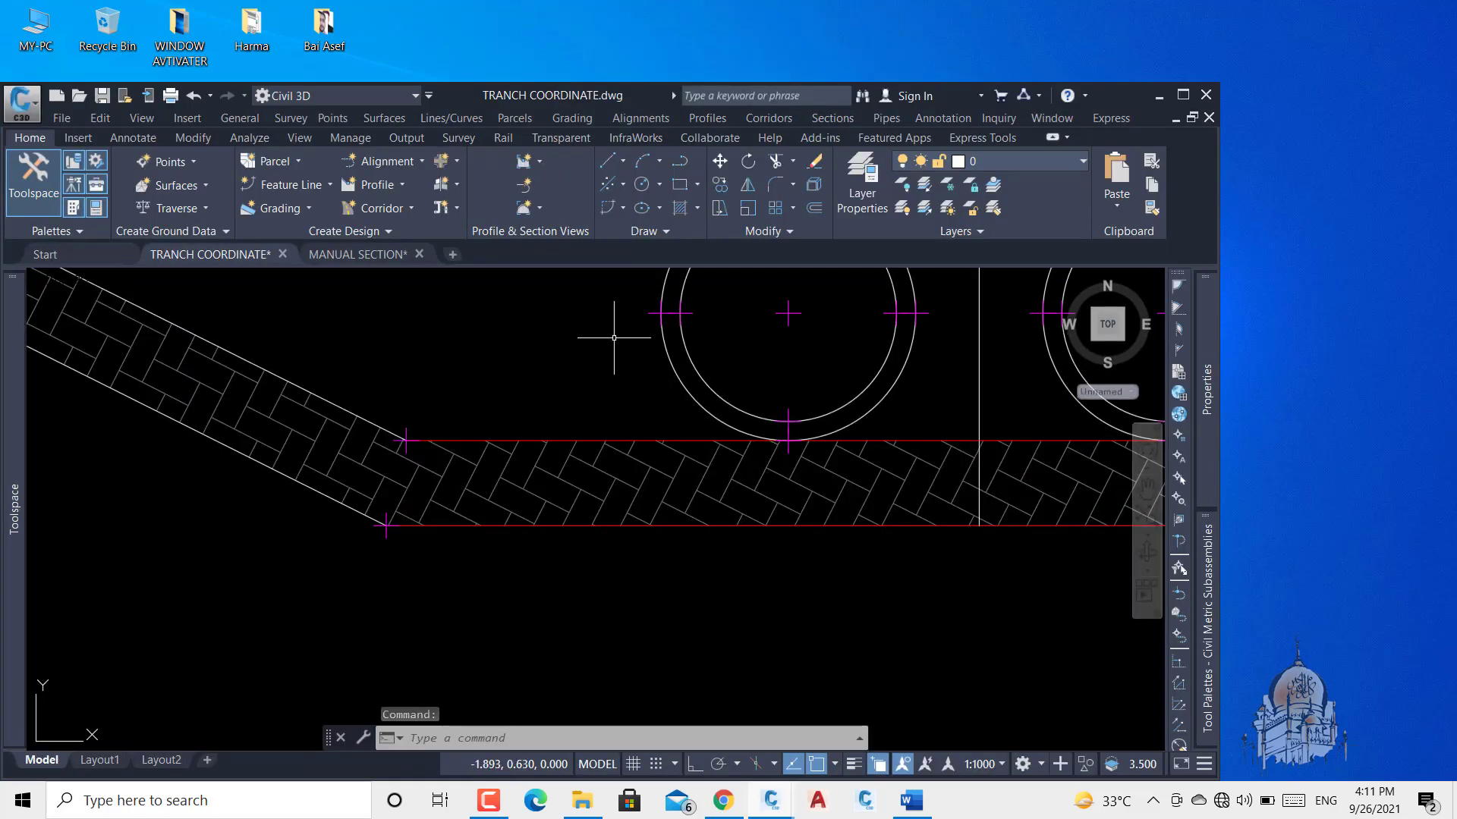
scroll(560, 359, "down", 6)
scroll(539, 386, "down", 5)
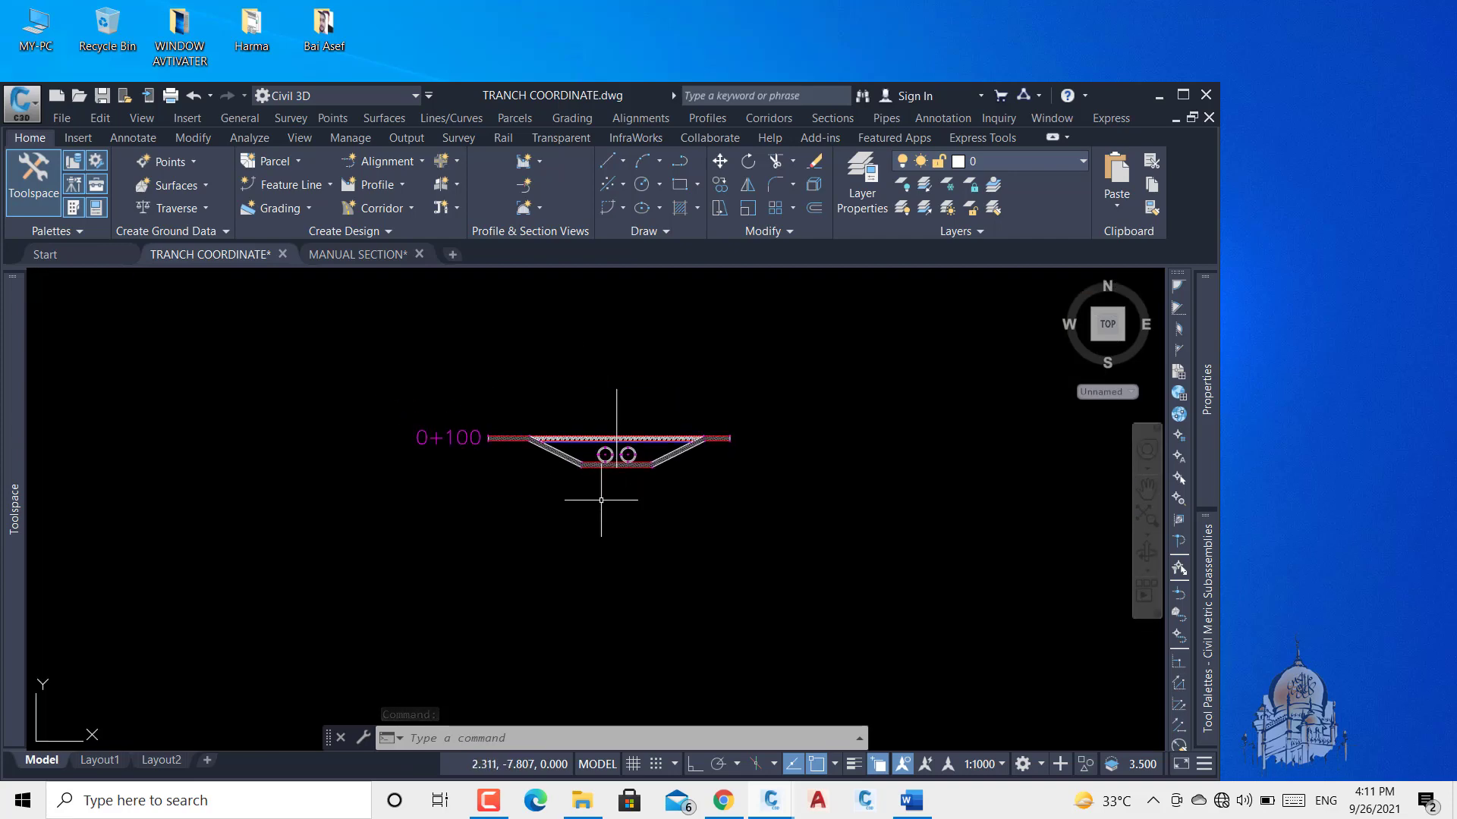
scroll(471, 404, "down", 4)
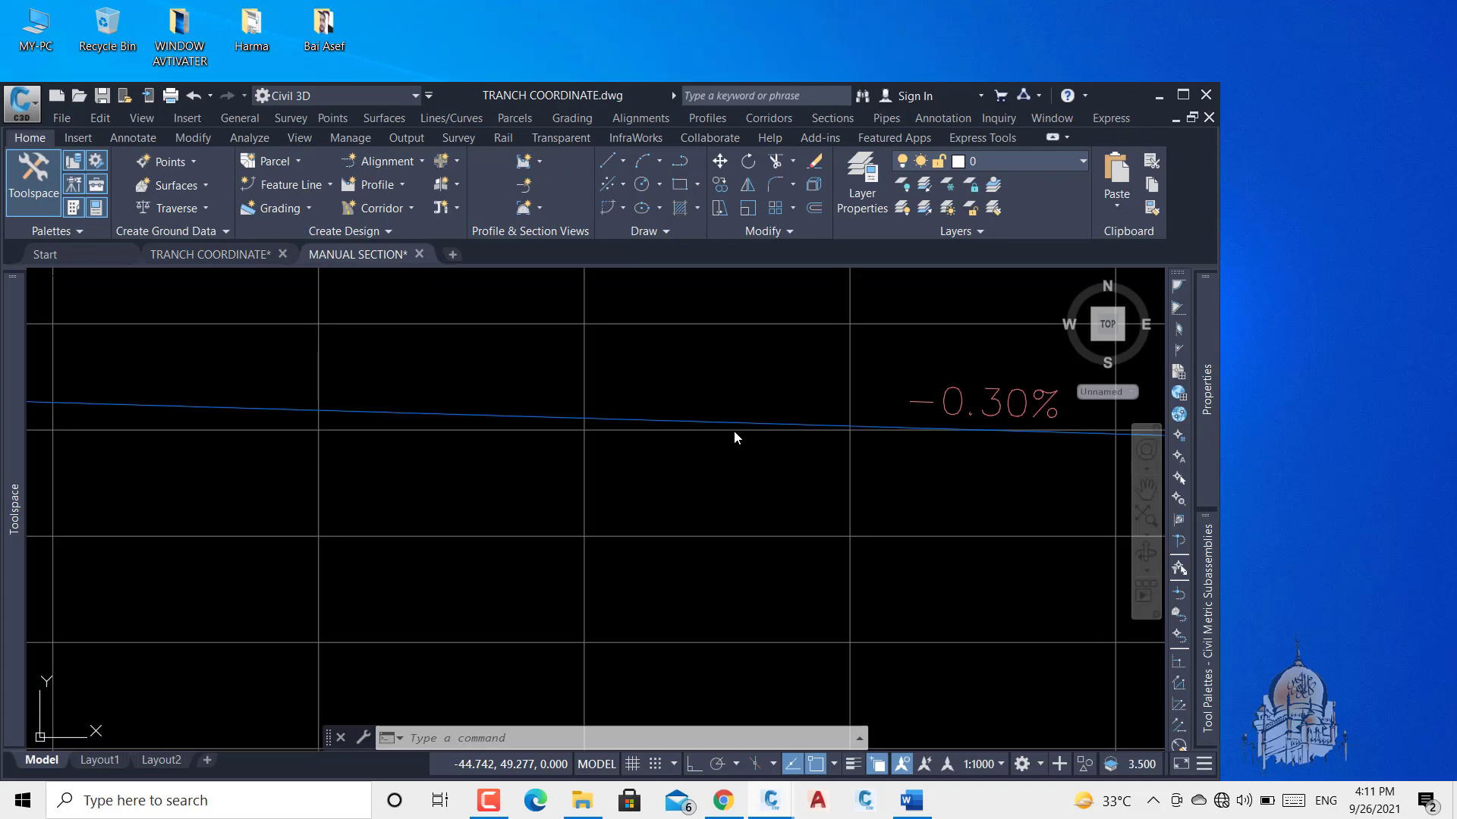
scroll(732, 453, "down", 6)
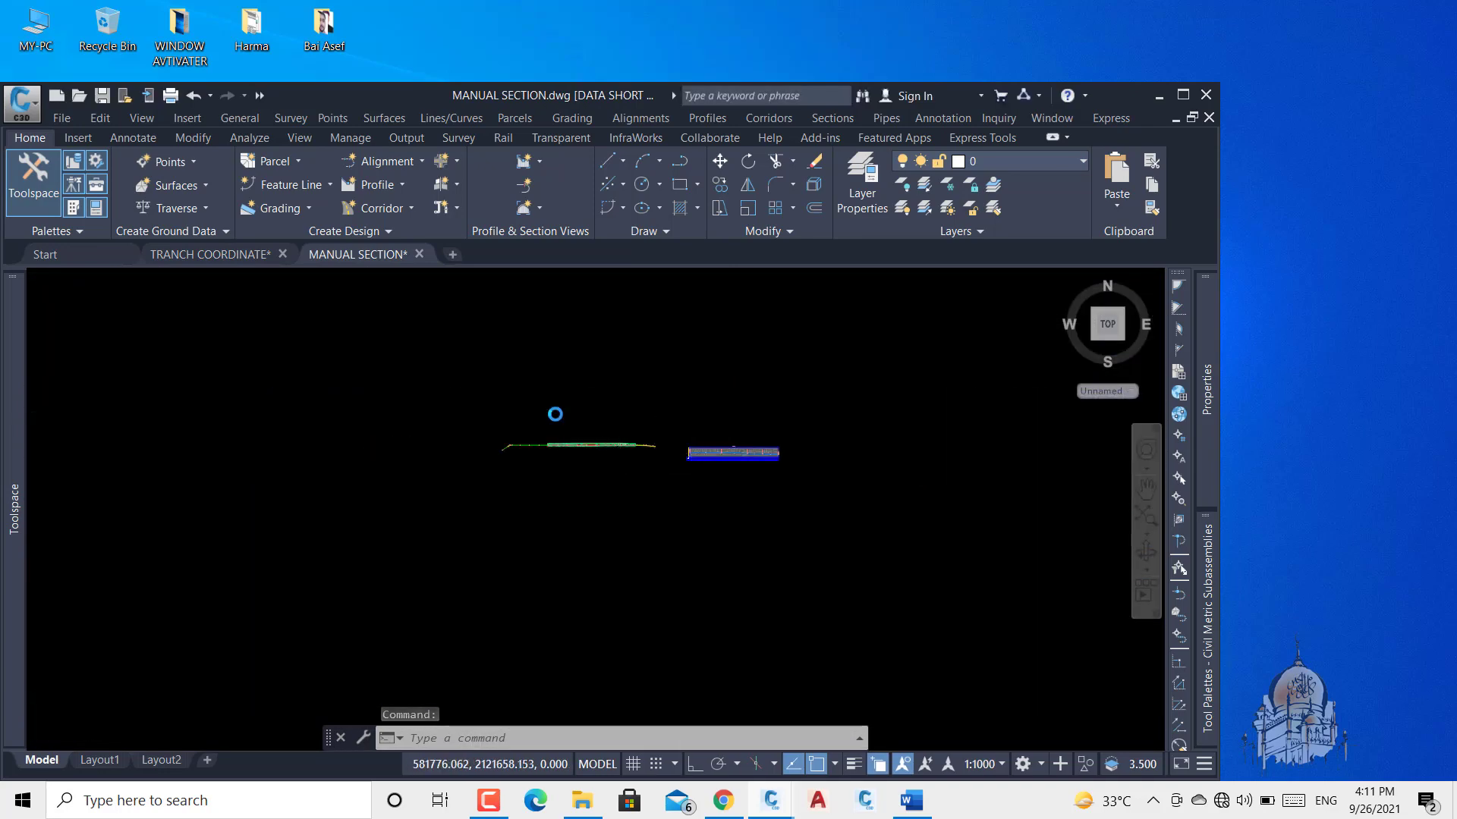
scroll(554, 415, "up", 9)
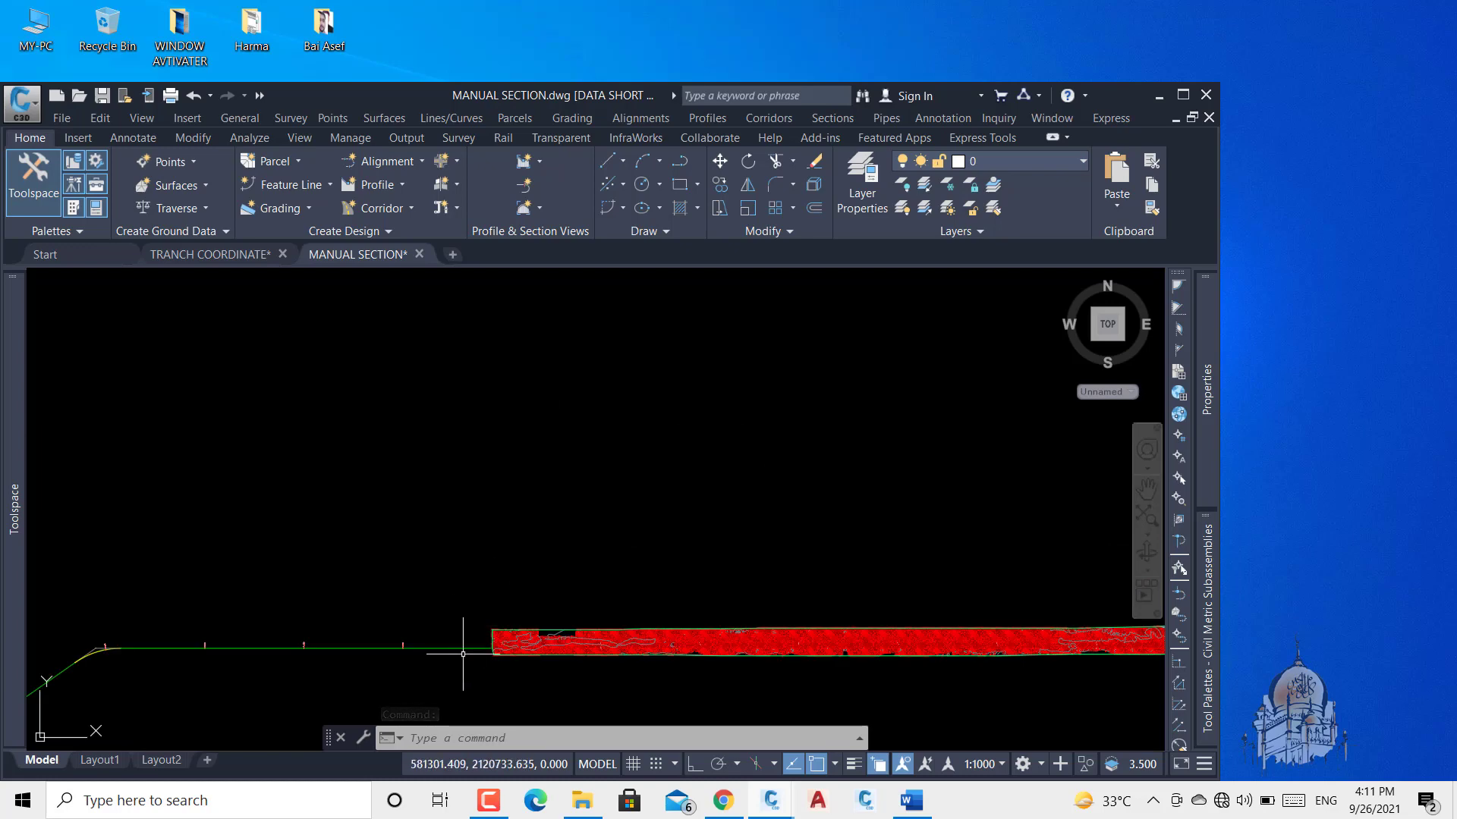
left_click_drag(479, 645, 532, 456)
scroll(544, 462, "up", 5)
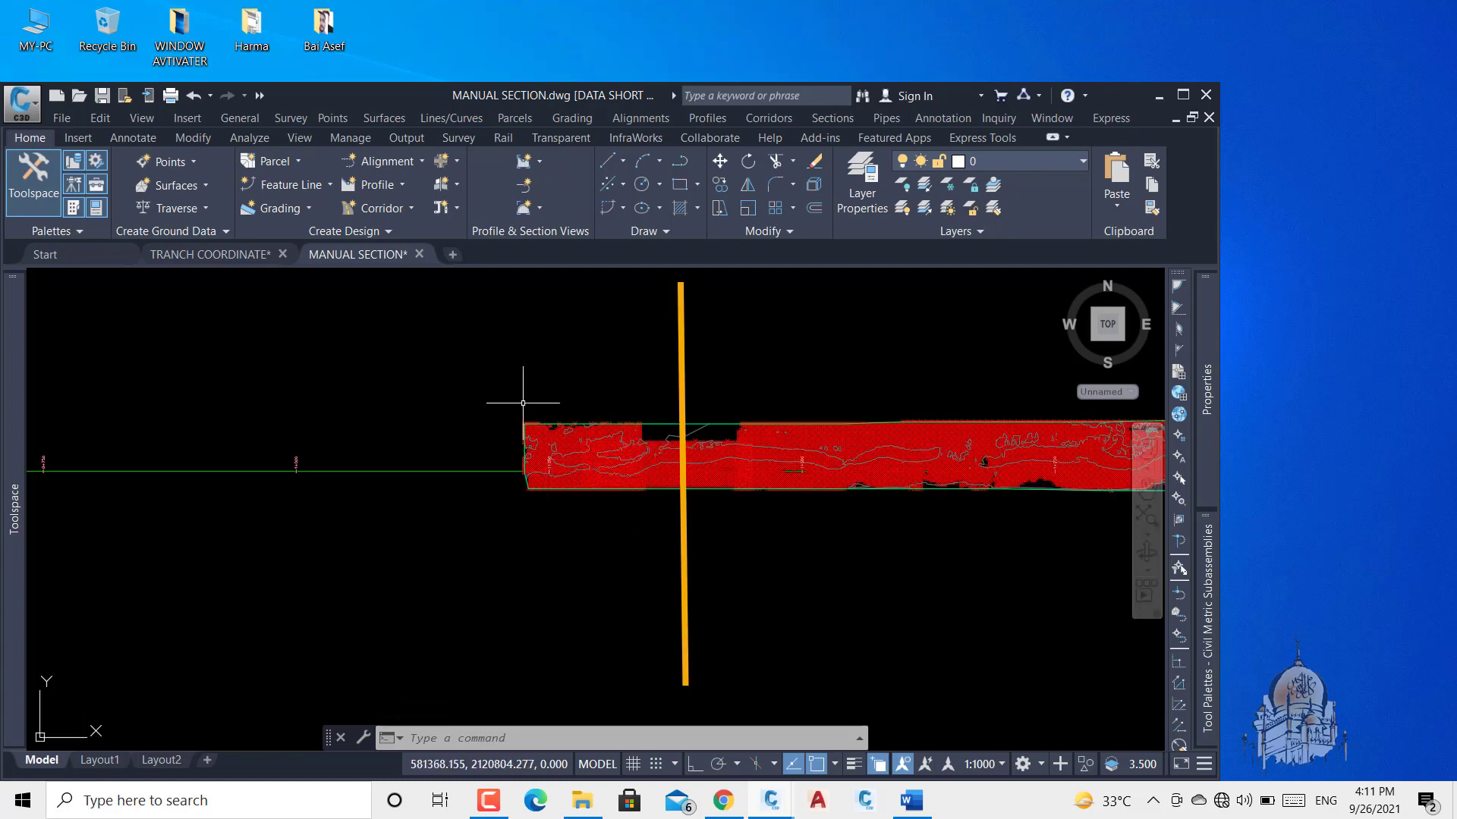
scroll(519, 435, "up", 3)
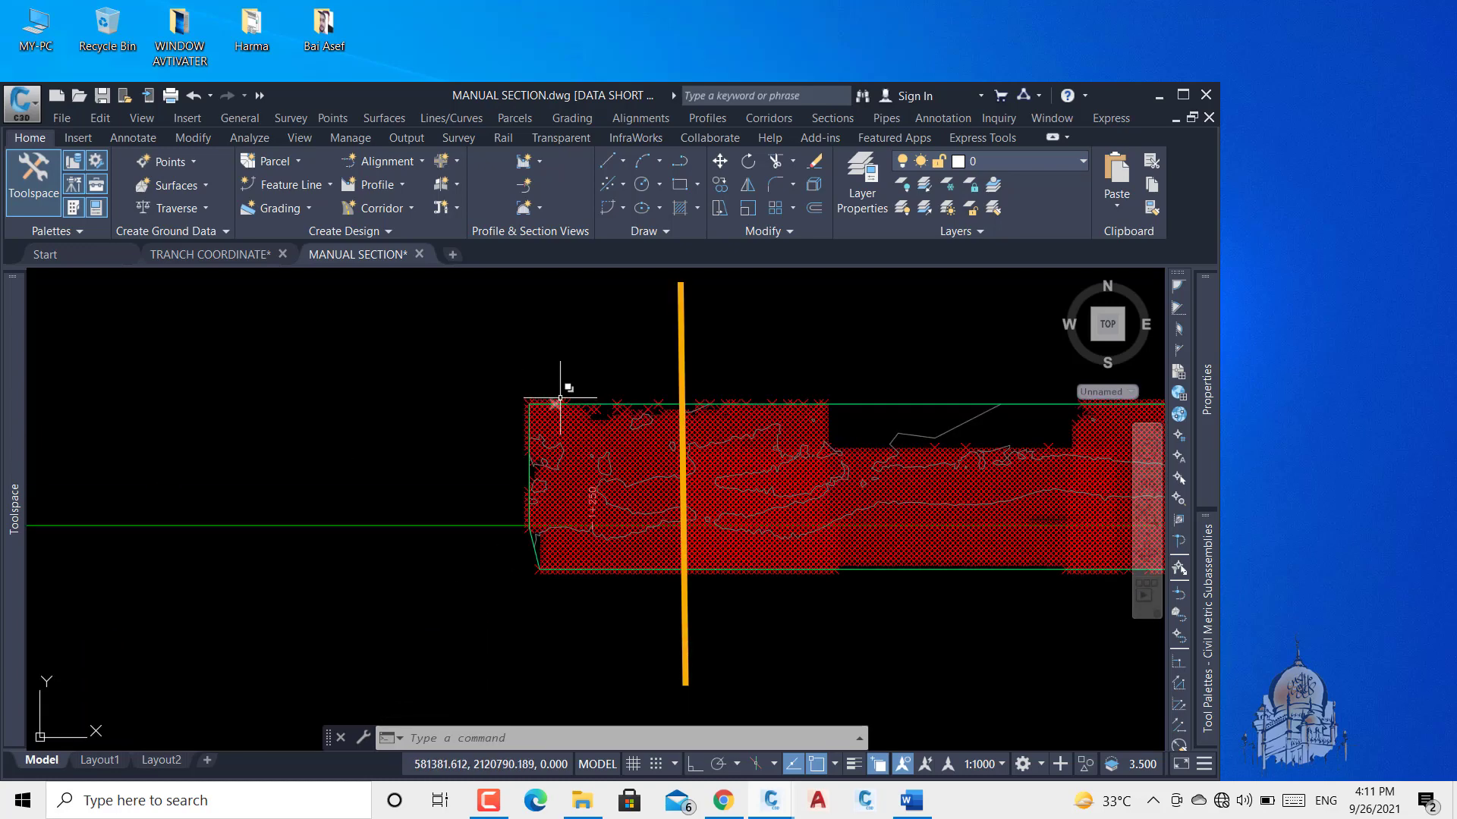
mouse_move(560, 397)
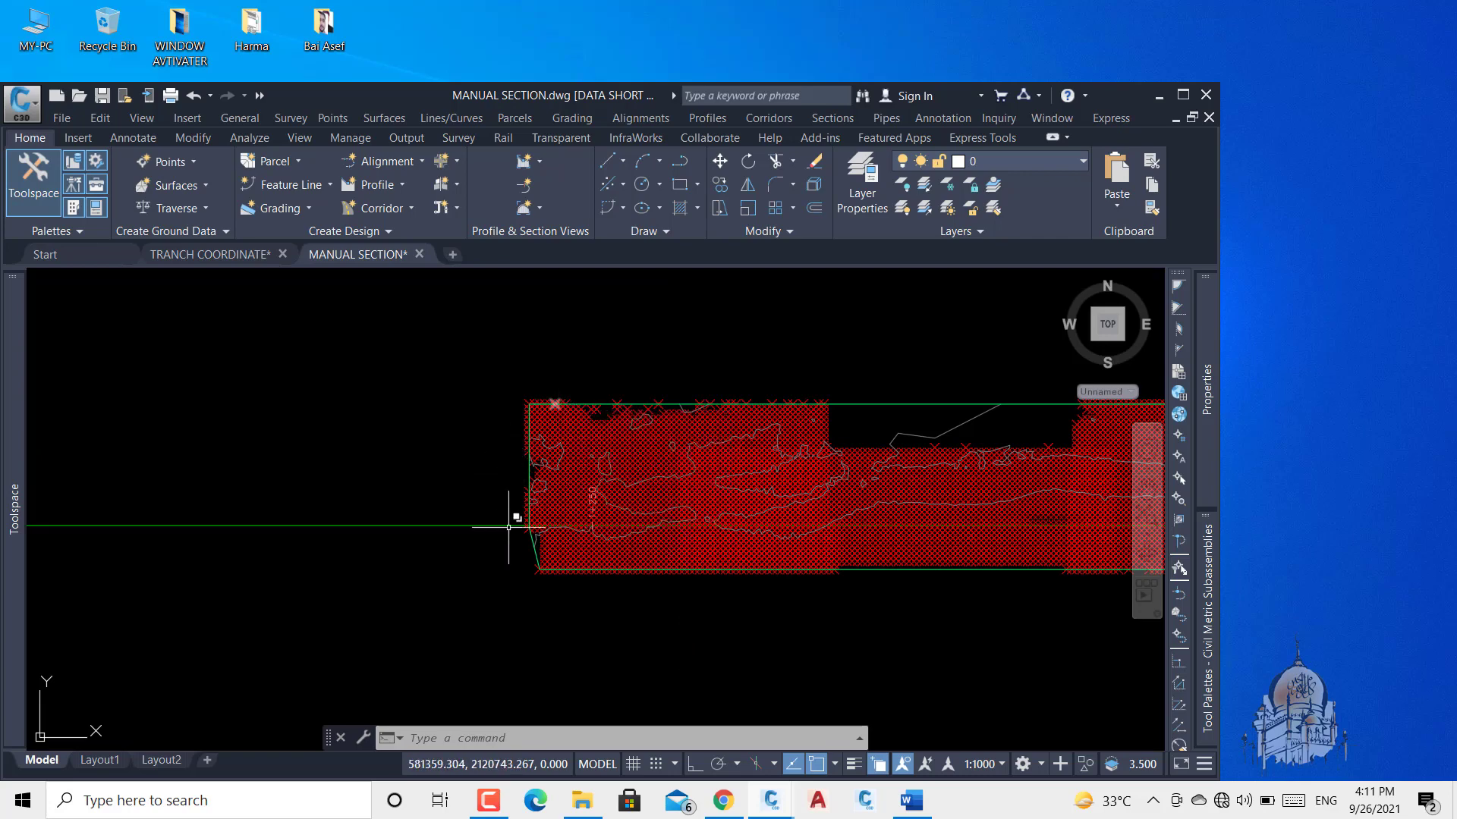
scroll(533, 550, "up", 6)
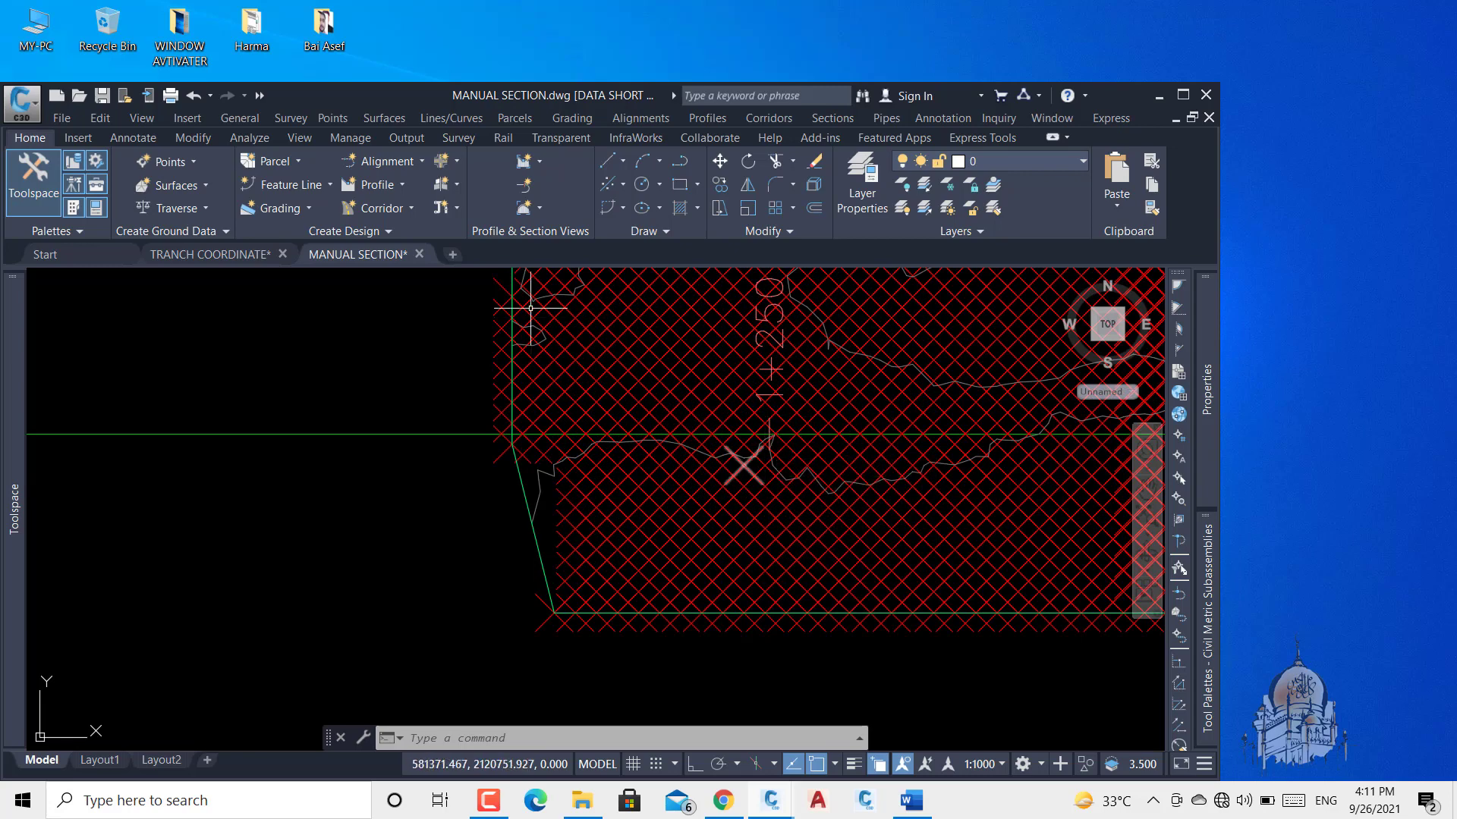
- Set the point style of the _All Points group to <none> to hide the survey points
left_click(559, 353)
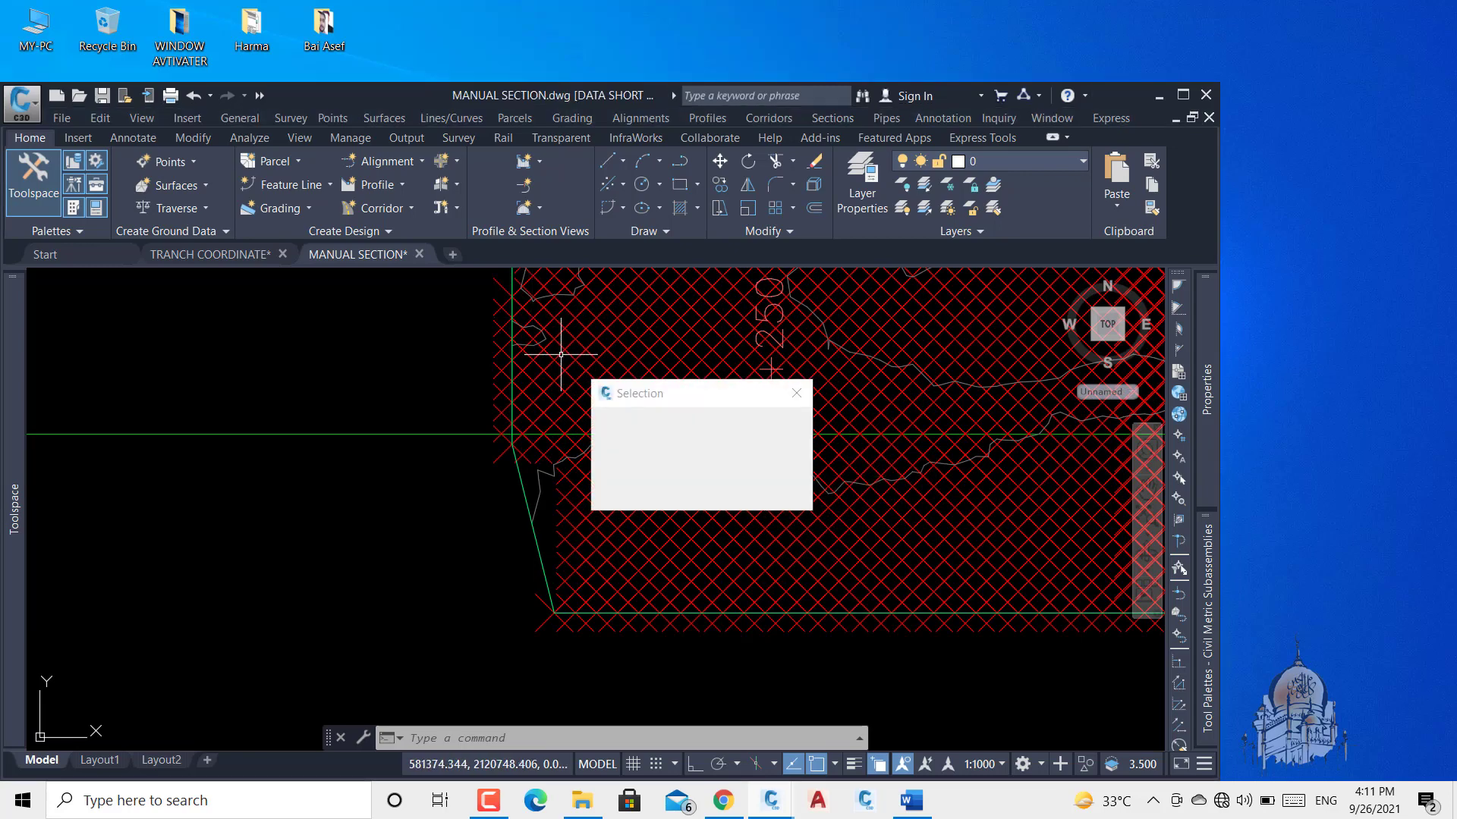
right_click(419, 385)
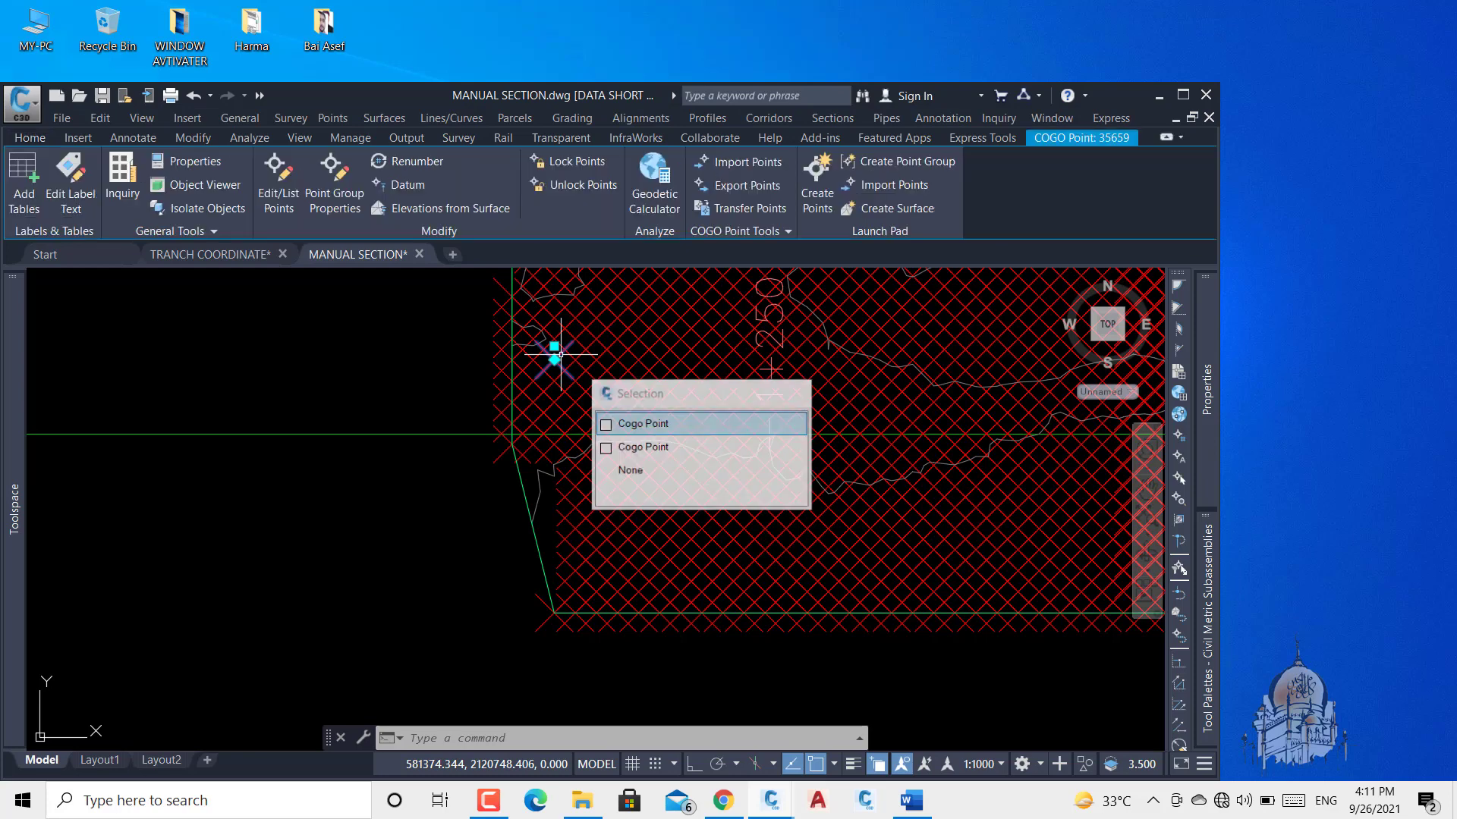
left_click(528, 505)
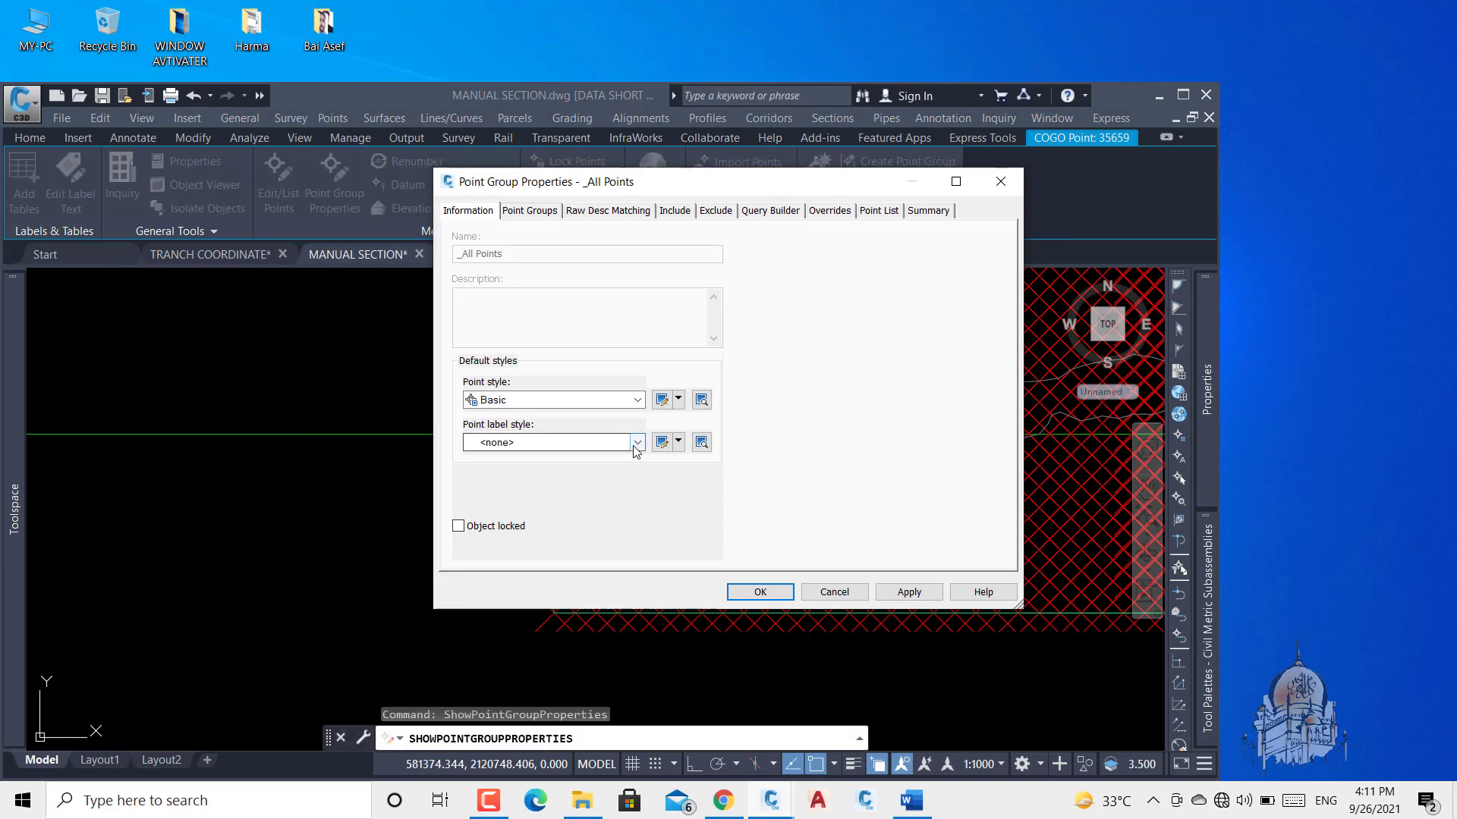
left_click(637, 400)
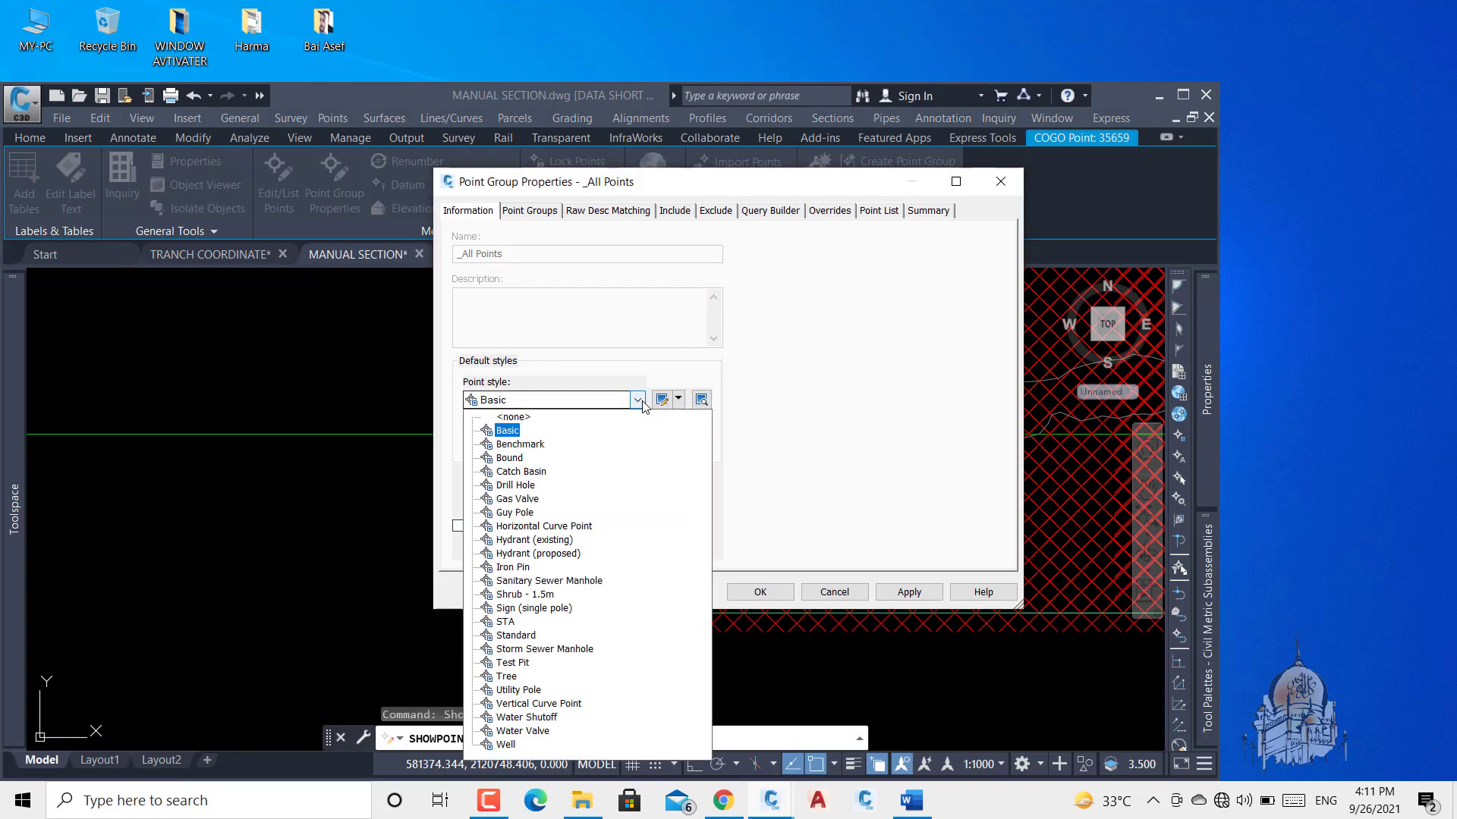
left_click(514, 431)
left_click(535, 408)
left_click(528, 423)
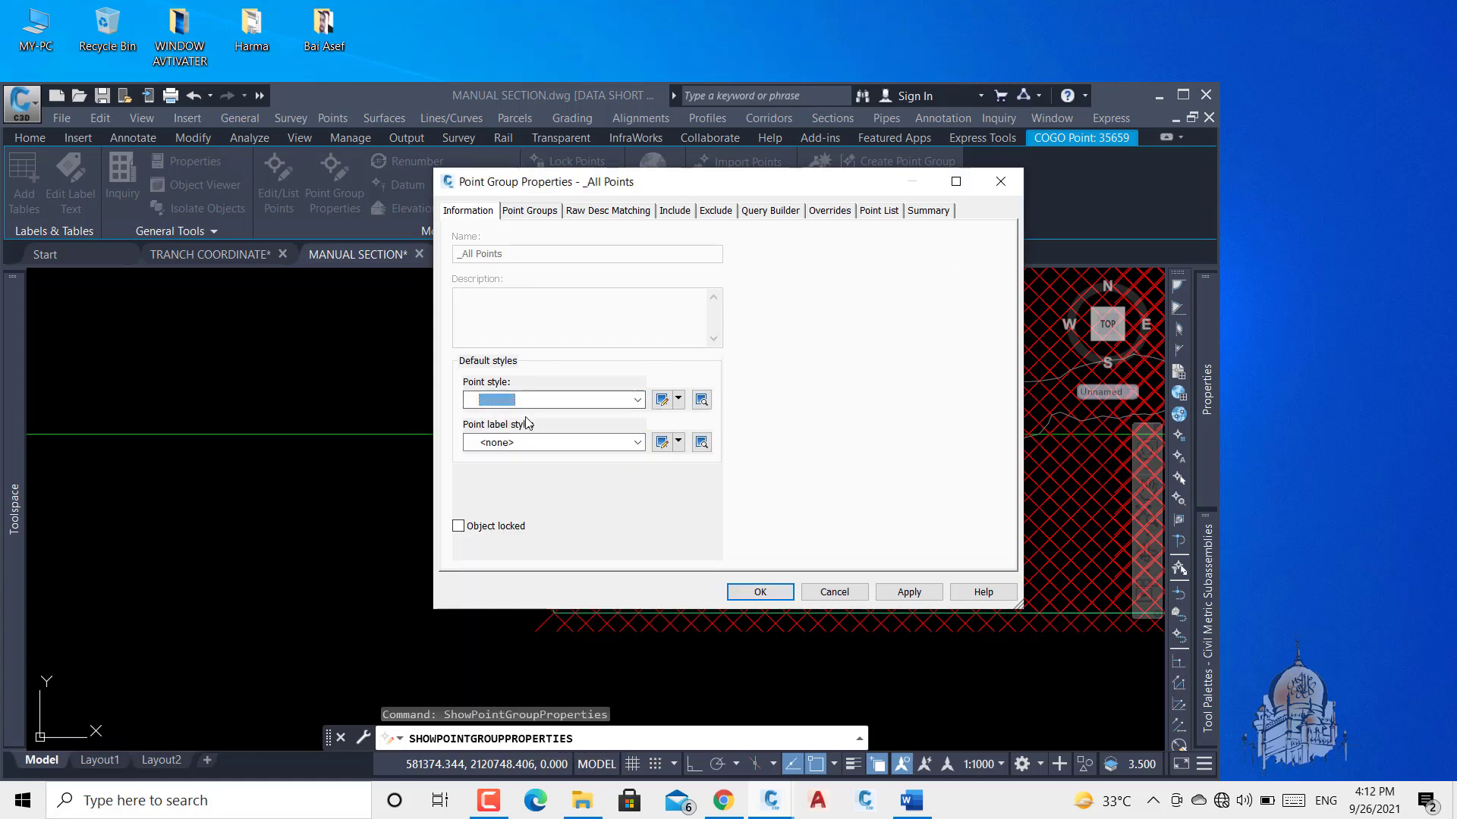
left_click(747, 593)
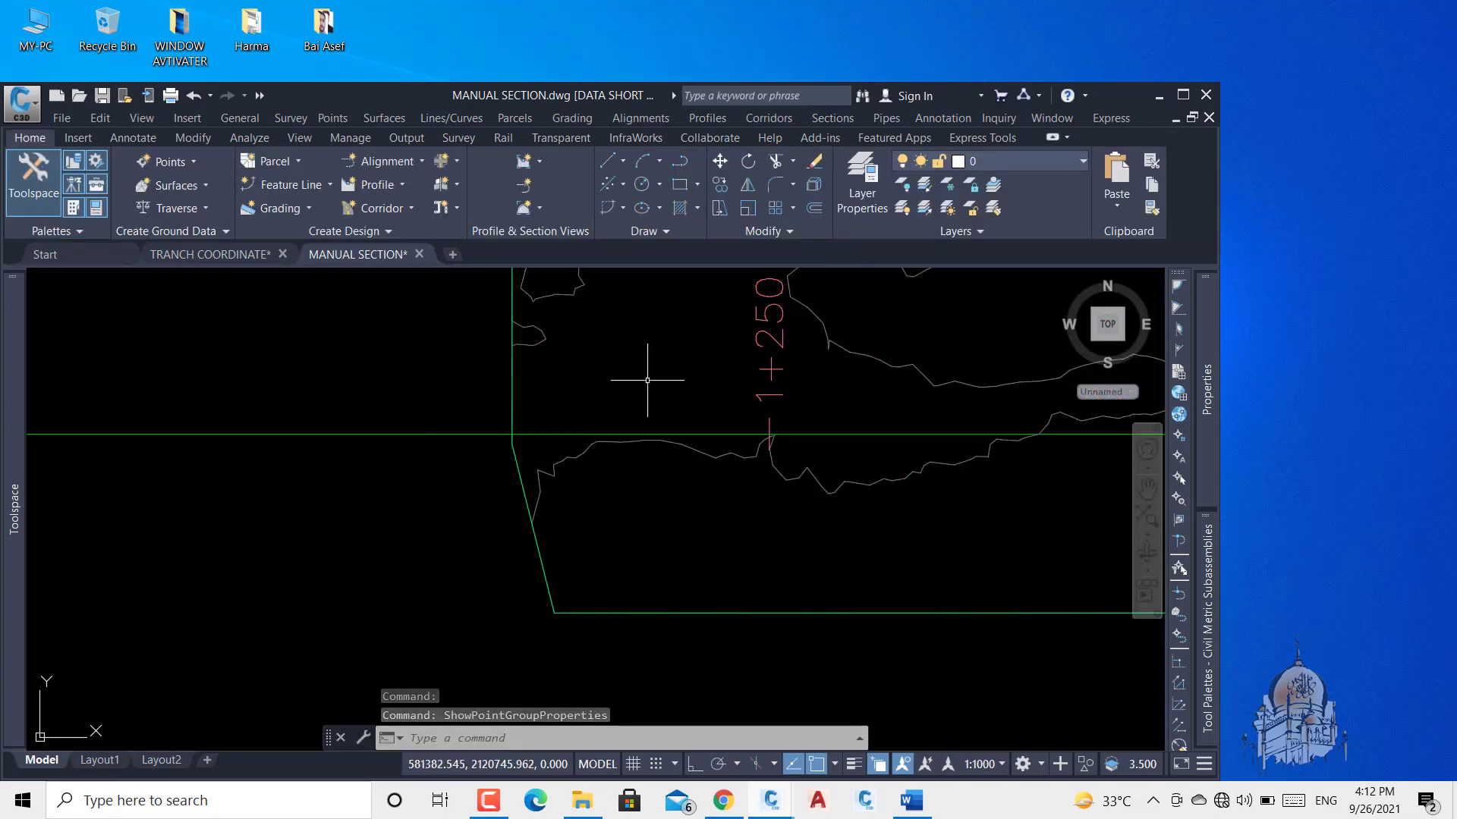
- Maximize the program window and review the _All Points group's coordinates and elevations in the point editor, from the first point to the last
left_click(1183, 94)
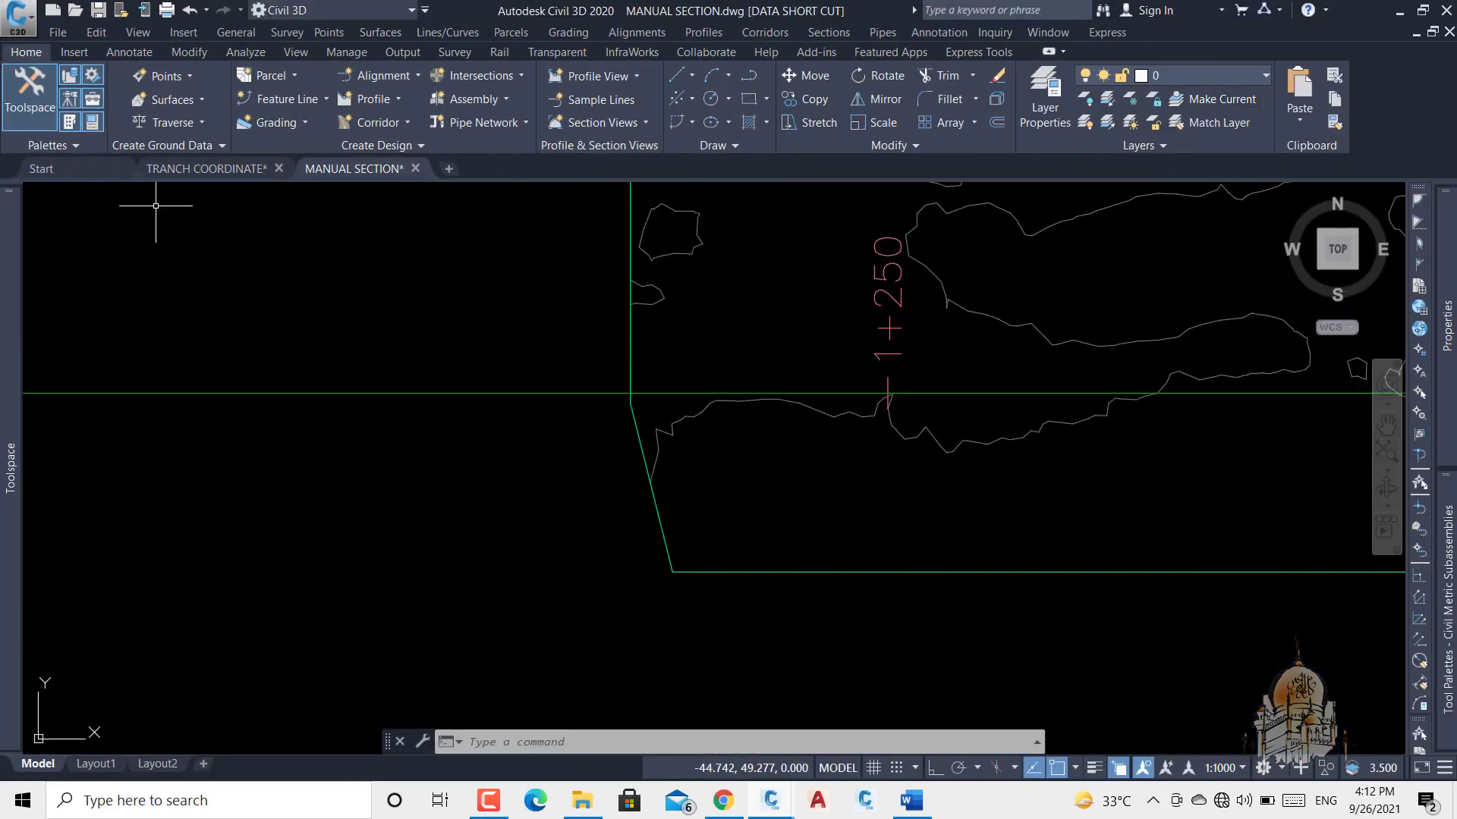
mouse_move(13, 265)
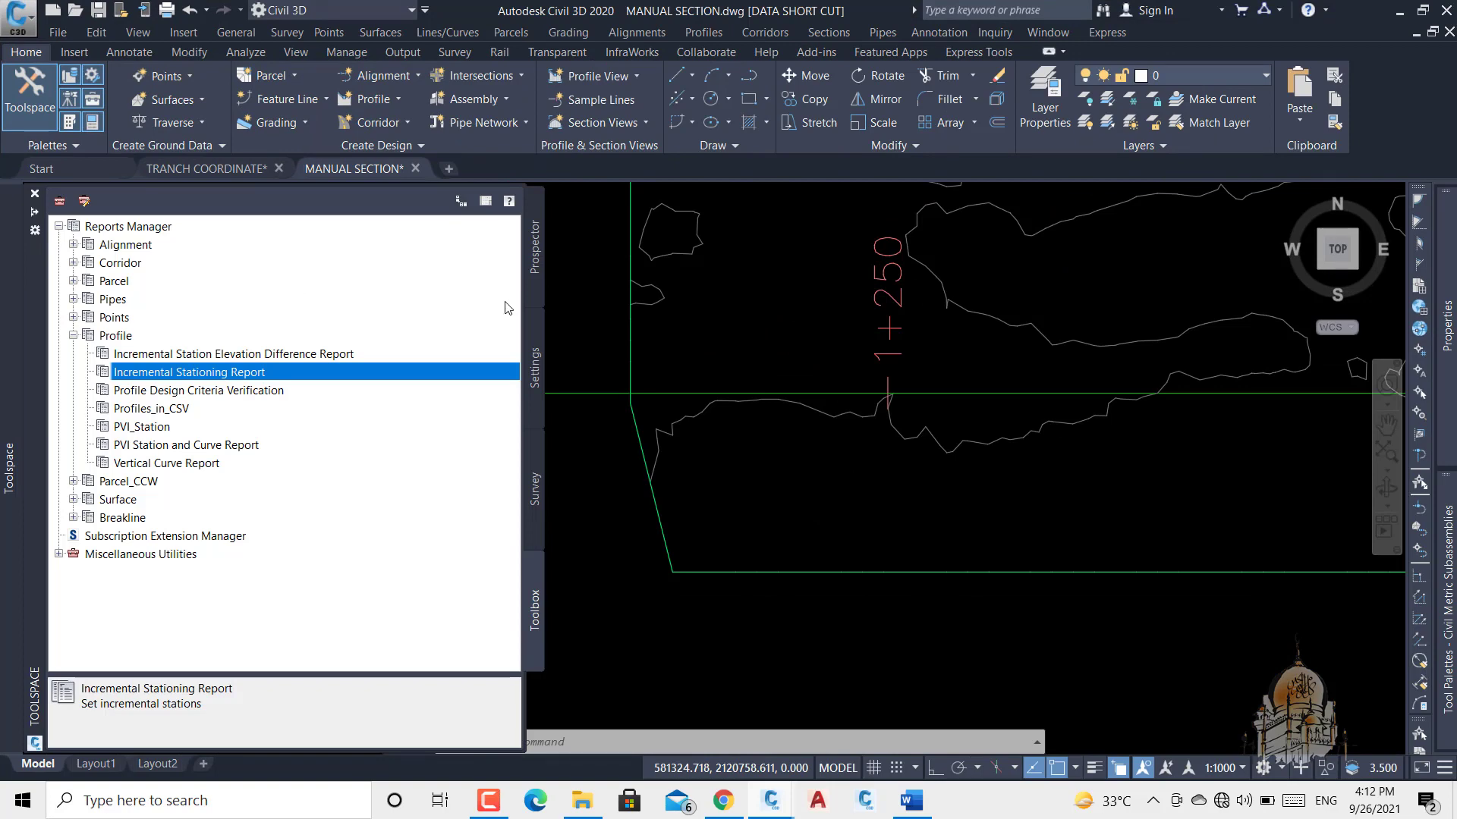
left_click(537, 252)
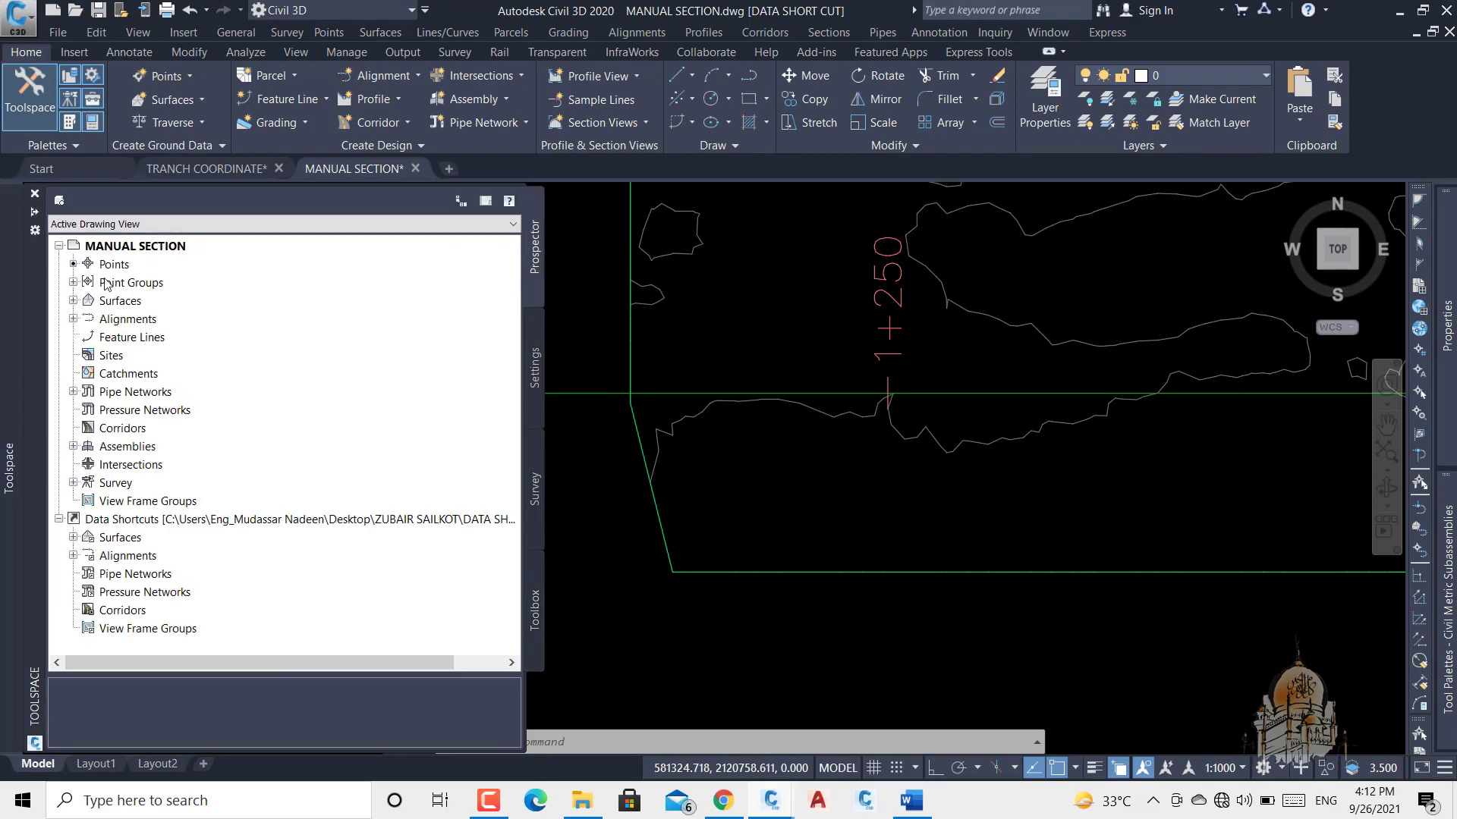
left_click(73, 282)
left_click(162, 305)
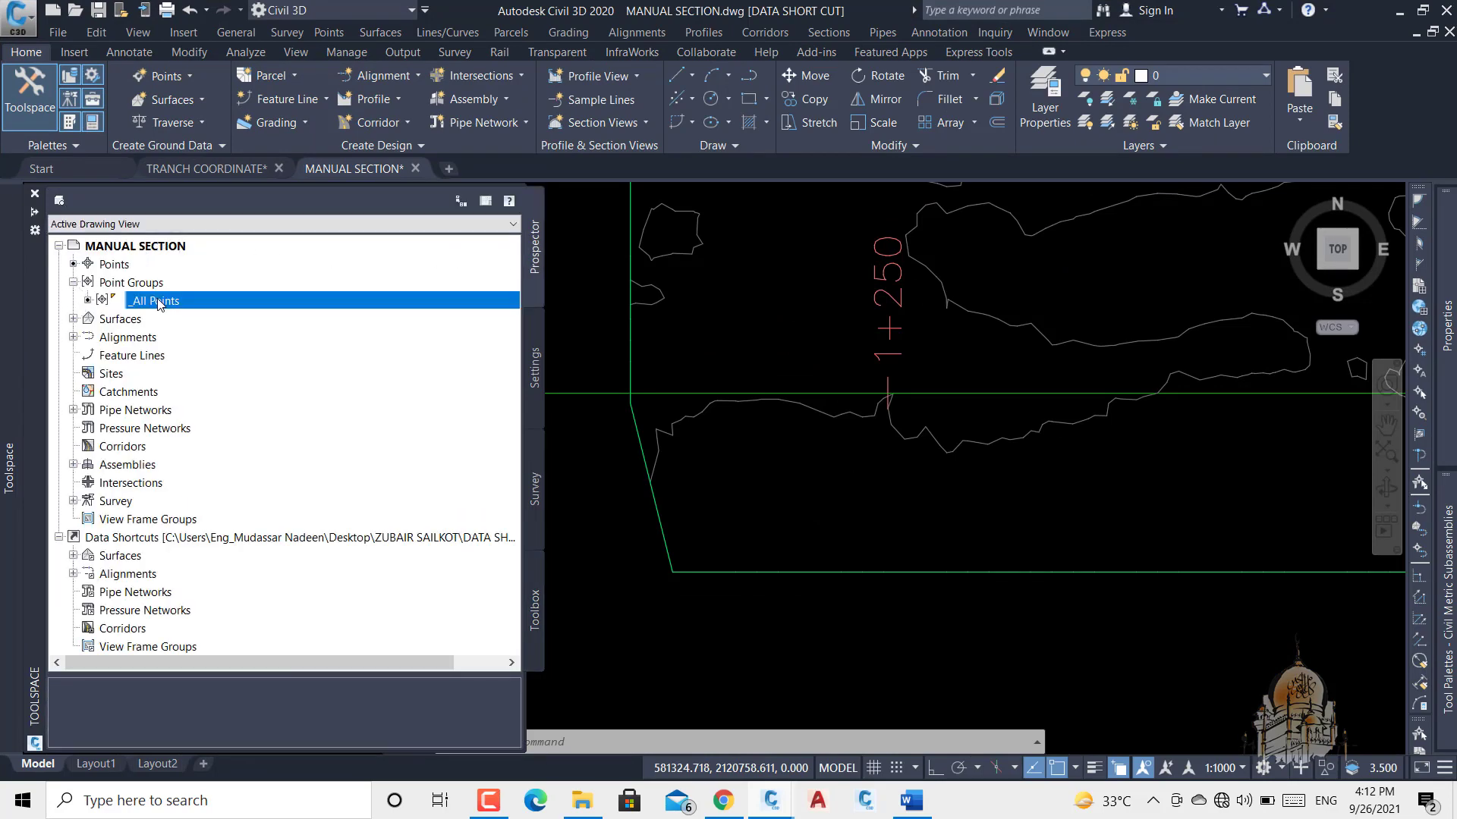
right_click(159, 301)
left_click(211, 333)
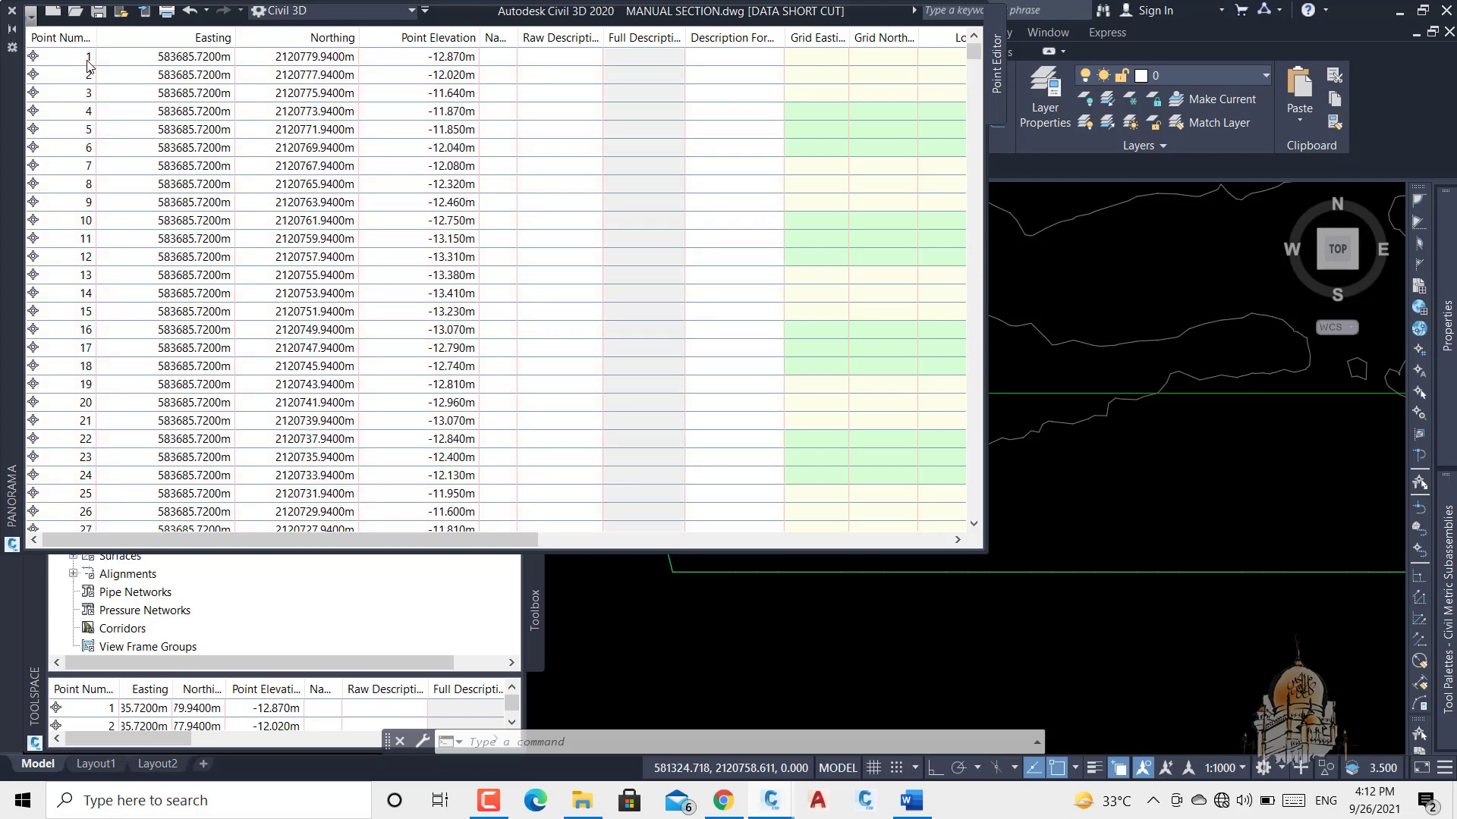
left_click(972, 48)
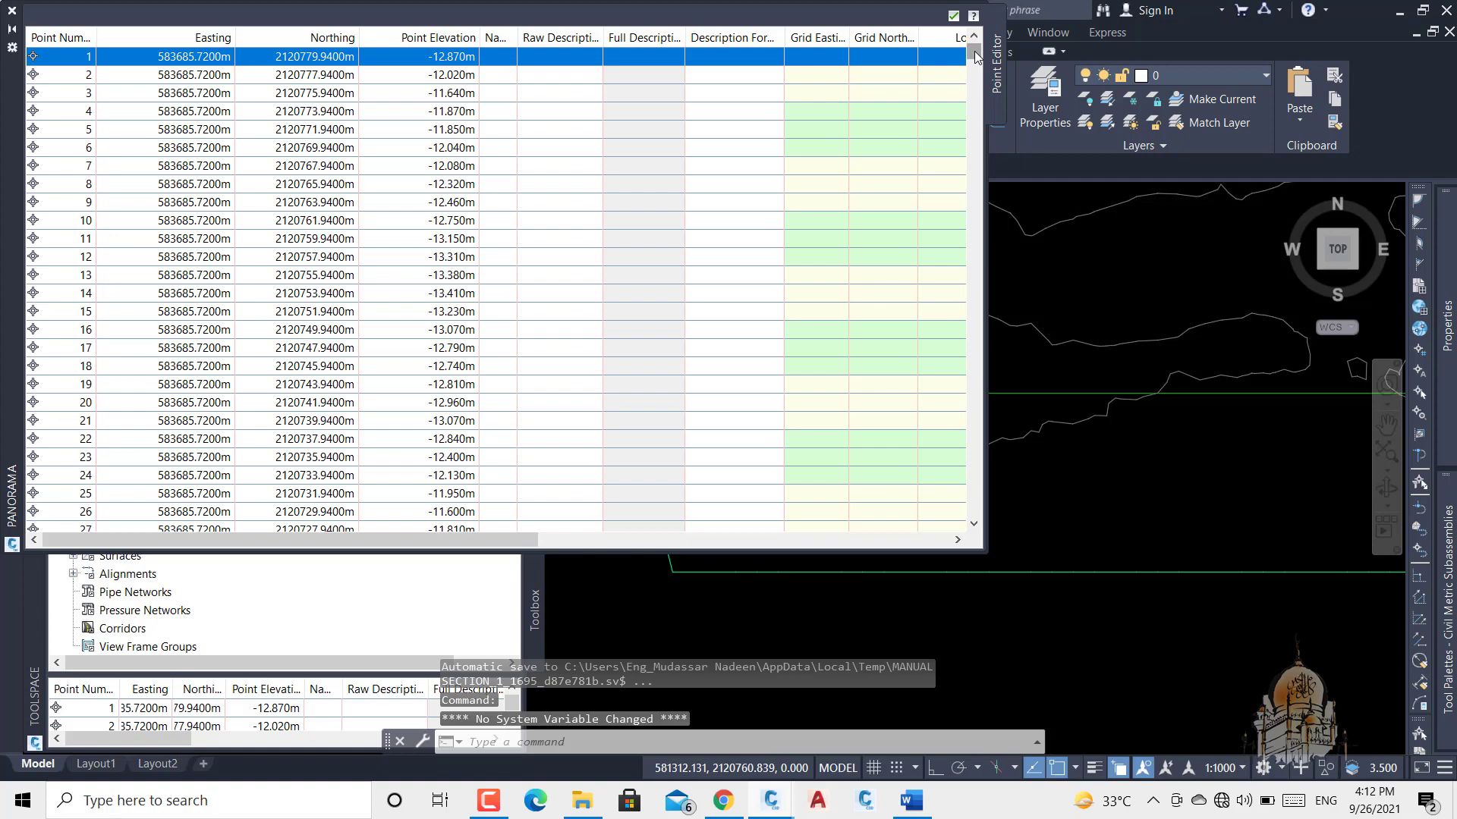
left_click(974, 523)
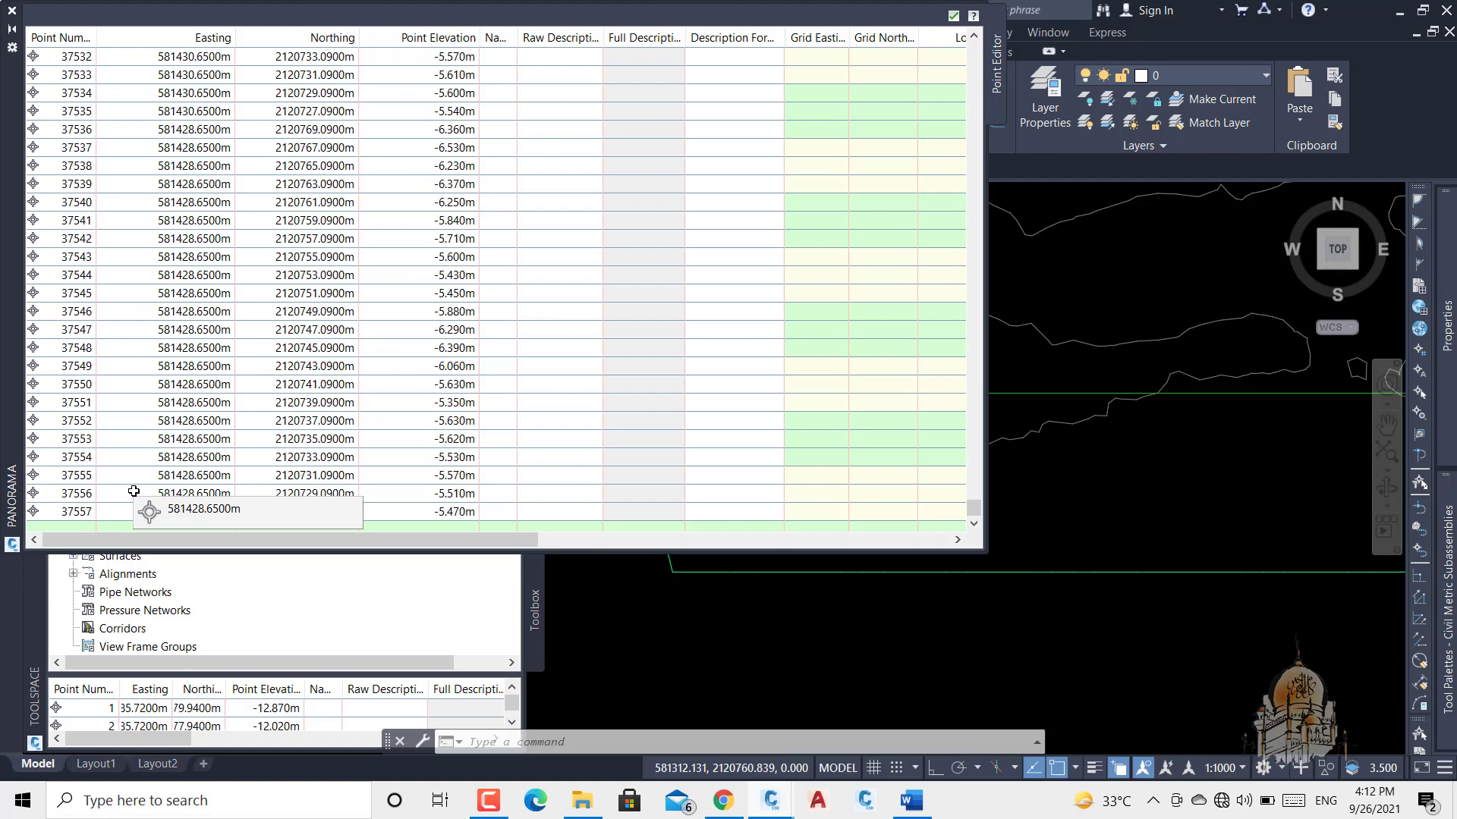
left_click(954, 16)
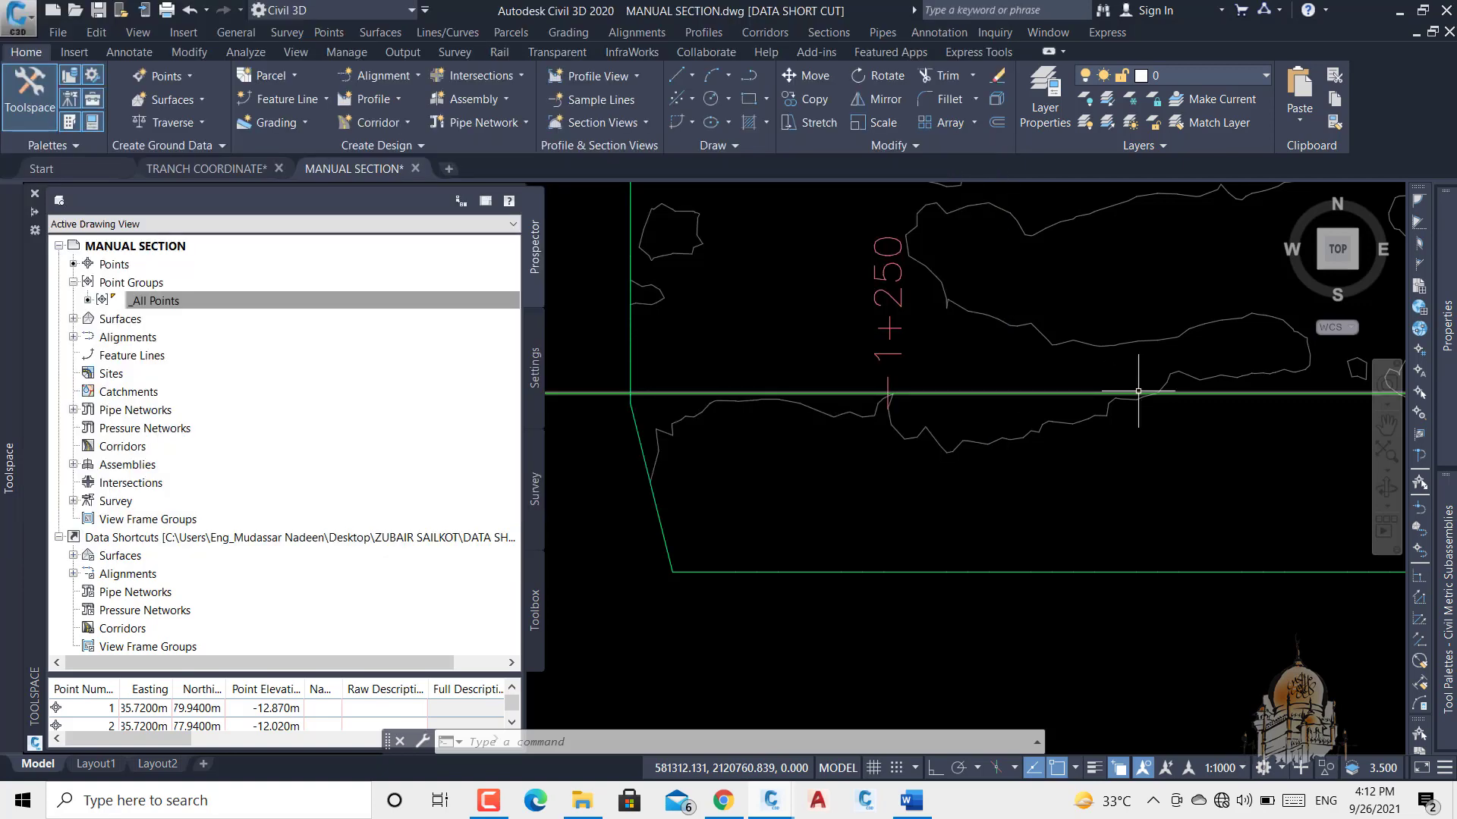
- Switch to the TRANCH COORDINATE drawing and show the trench section around the two pipes at station 0+100
scroll(872, 413, "down", 1)
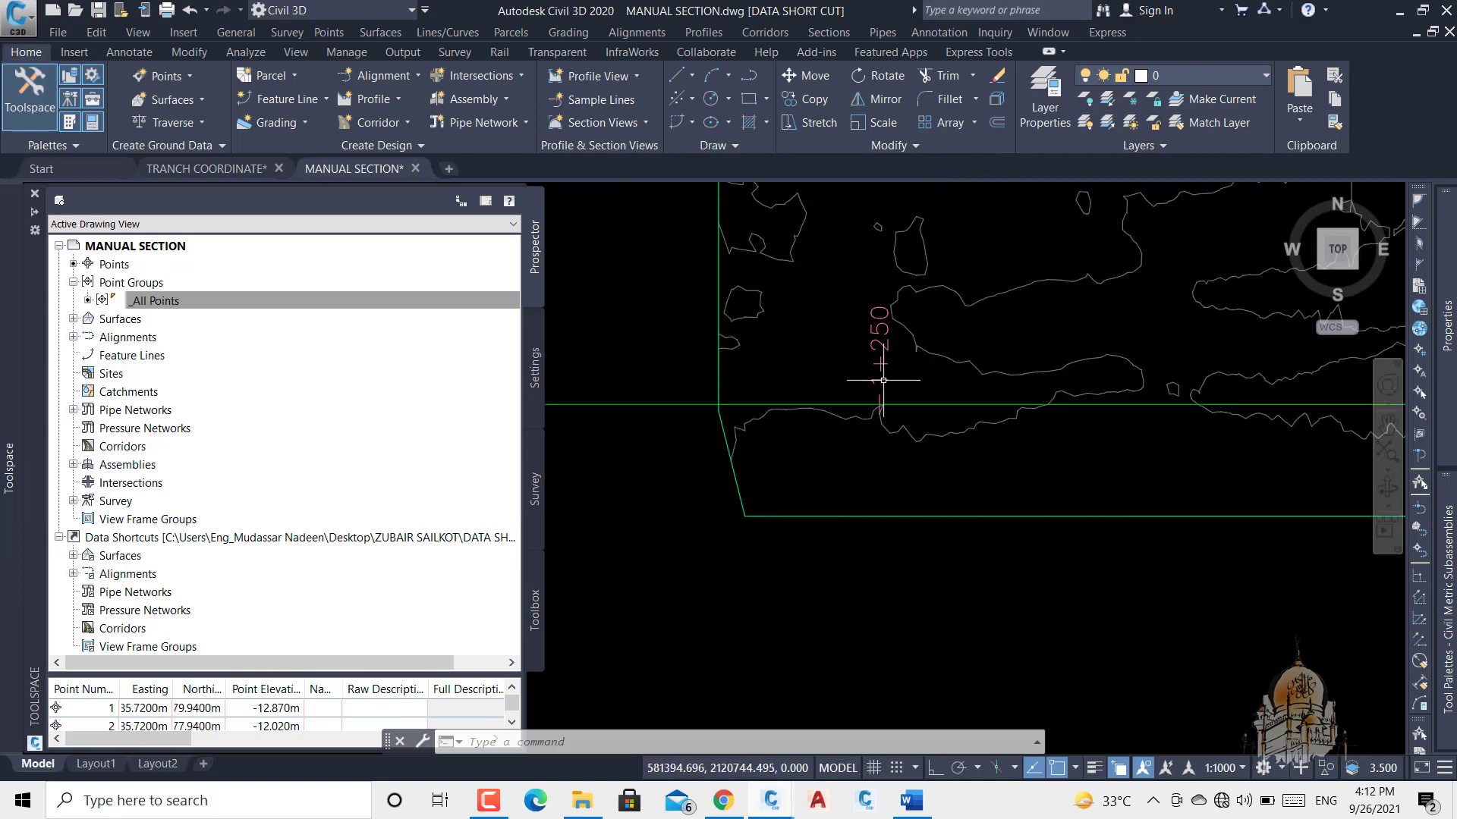
scroll(878, 410, "up", 3)
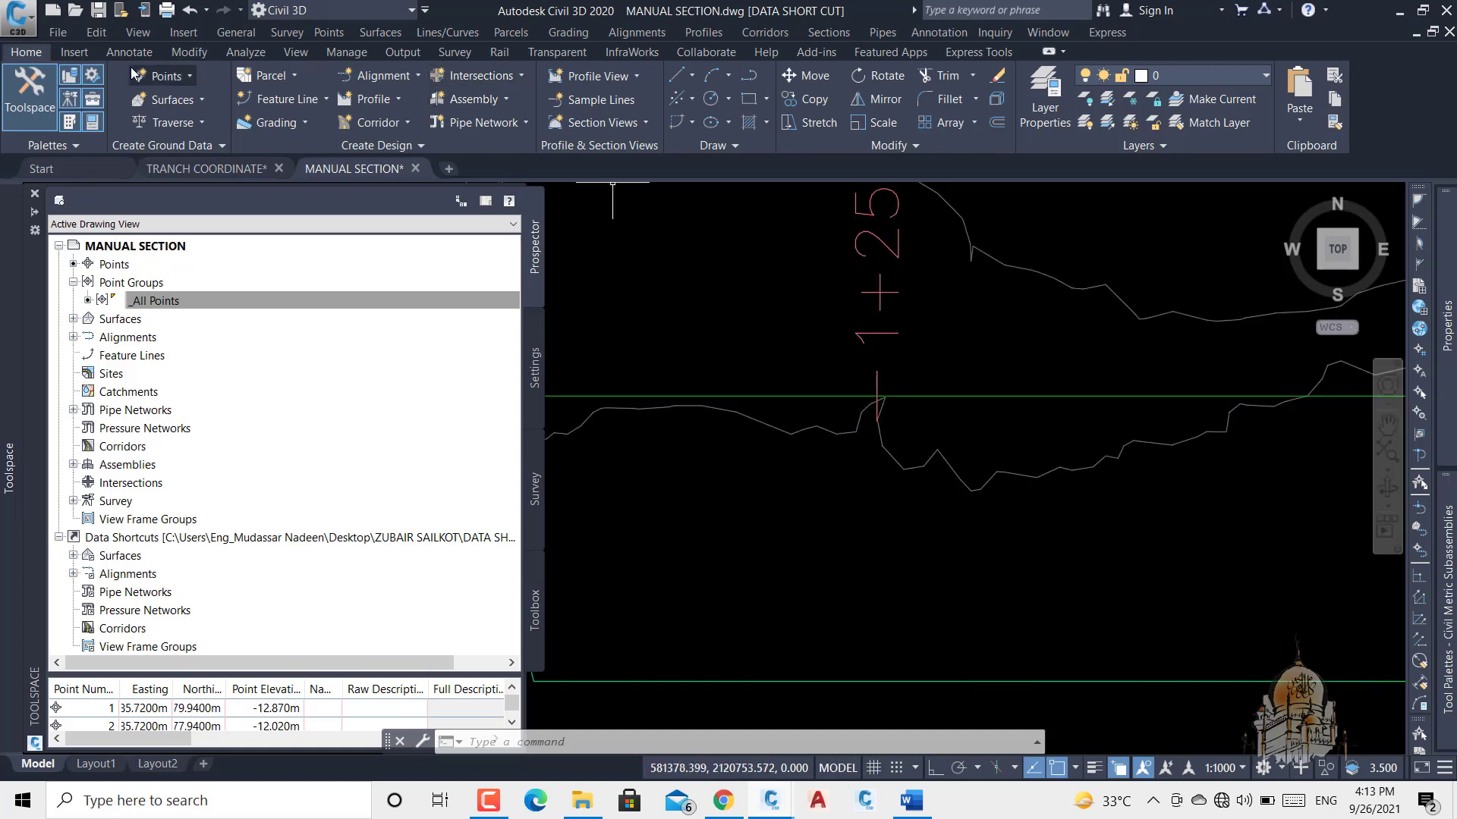
left_click(256, 170)
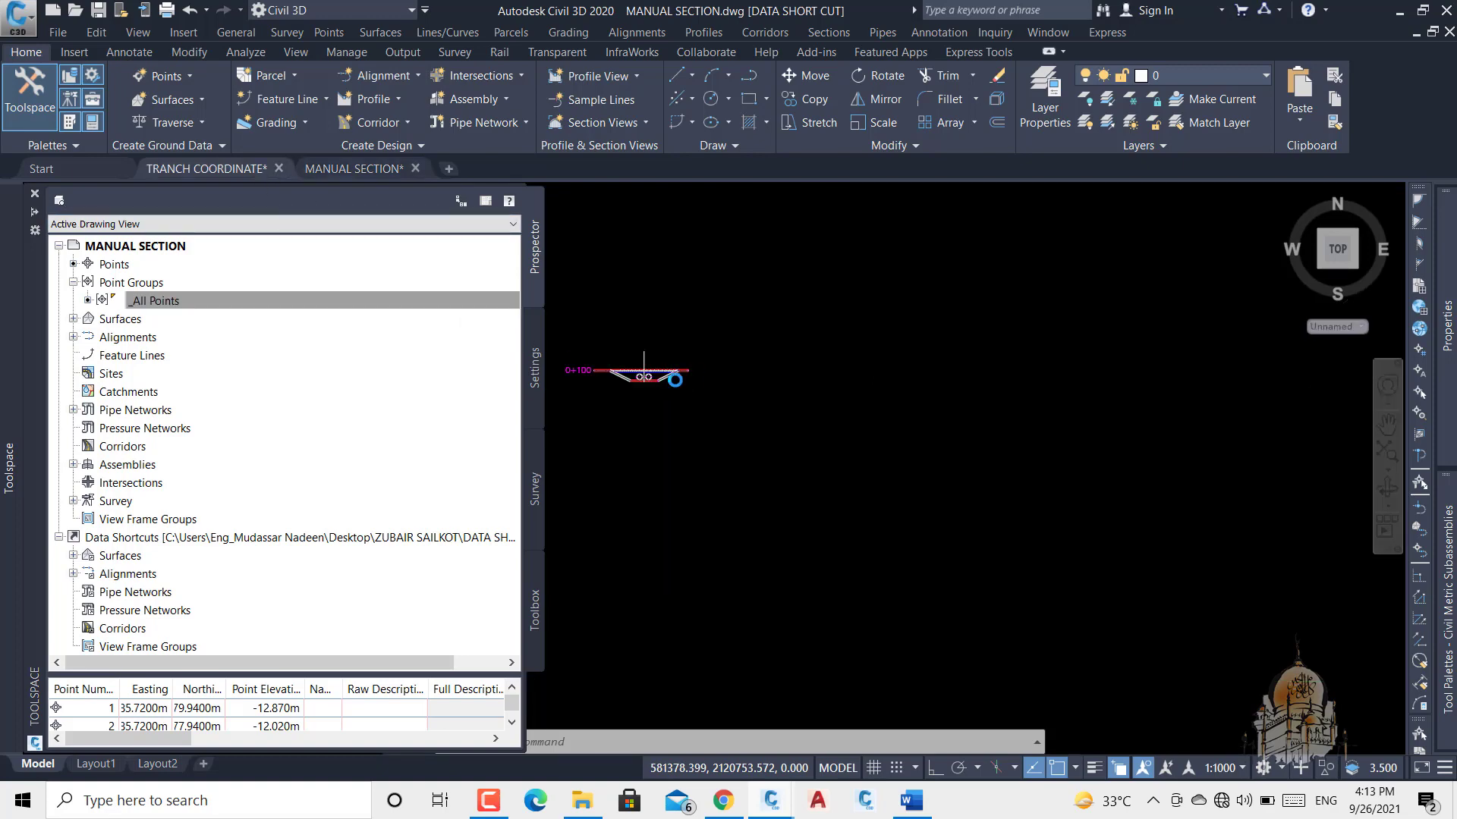
scroll(624, 374, "up", 4)
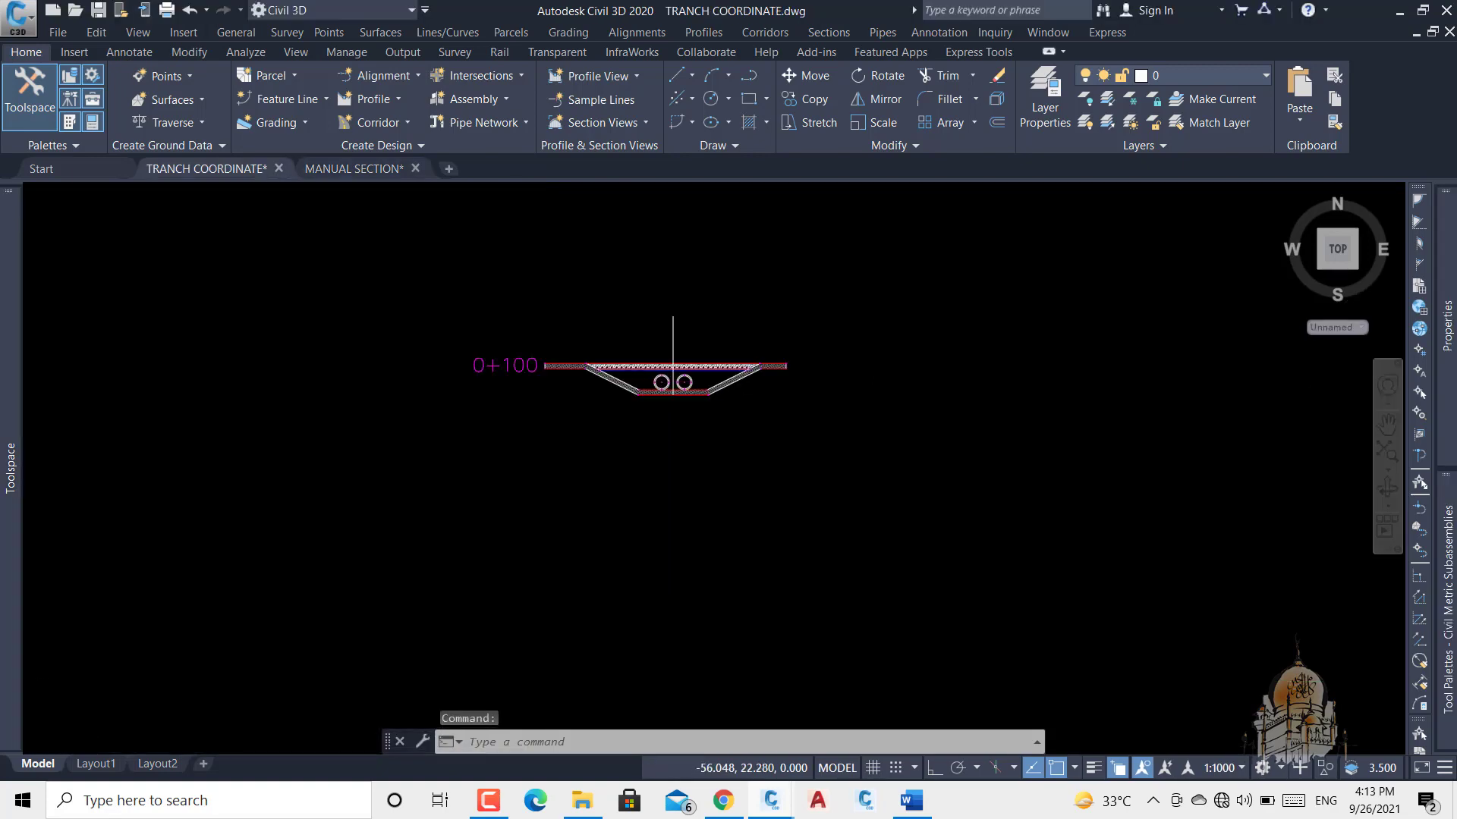
scroll(670, 374, "up", 10)
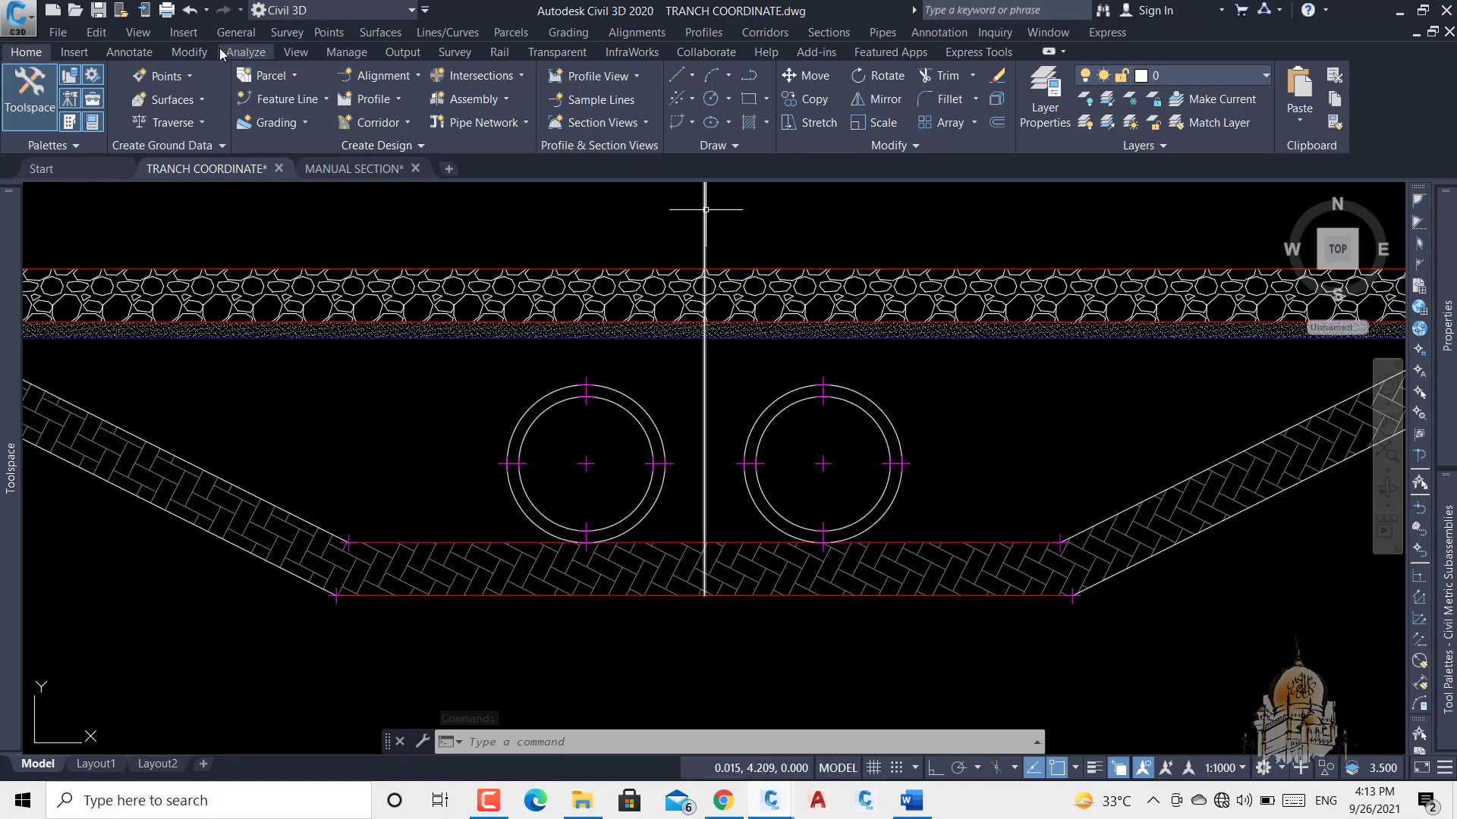
- Add a horizontal linear dimension above the trench section from the centreline to the left side slope's outer edge
left_click(129, 53)
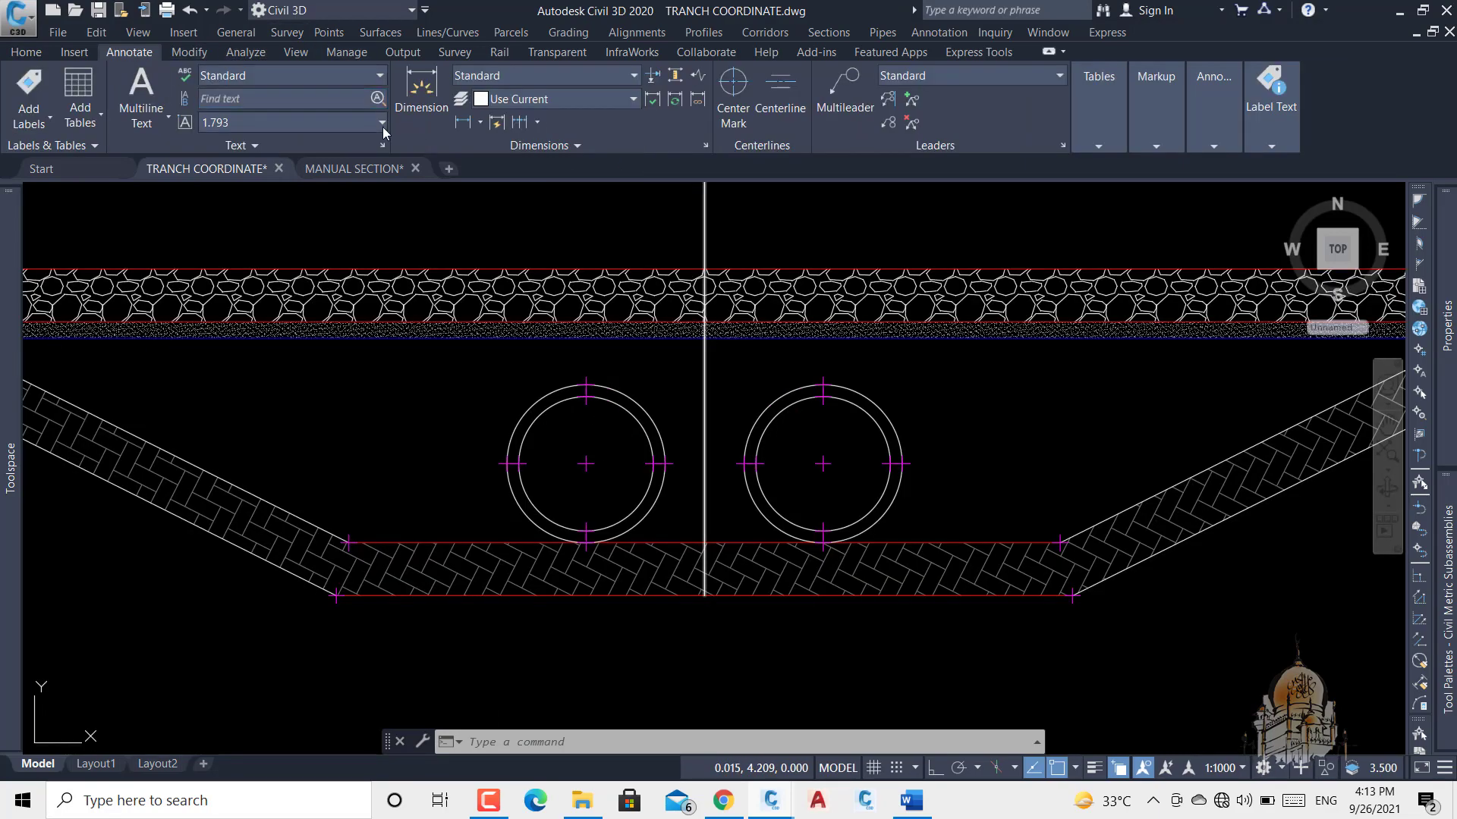
left_click(461, 122)
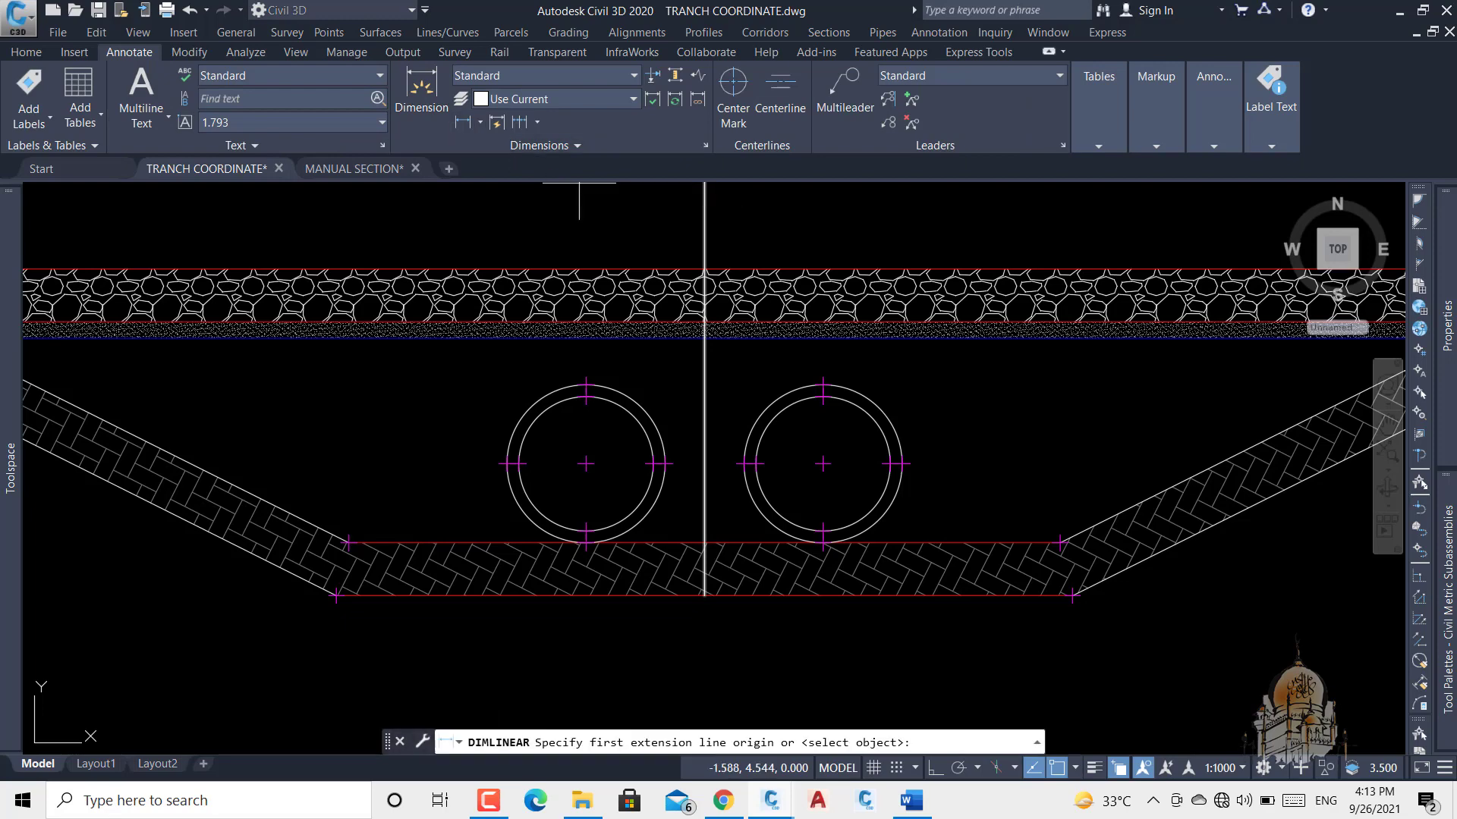
left_click(704, 268)
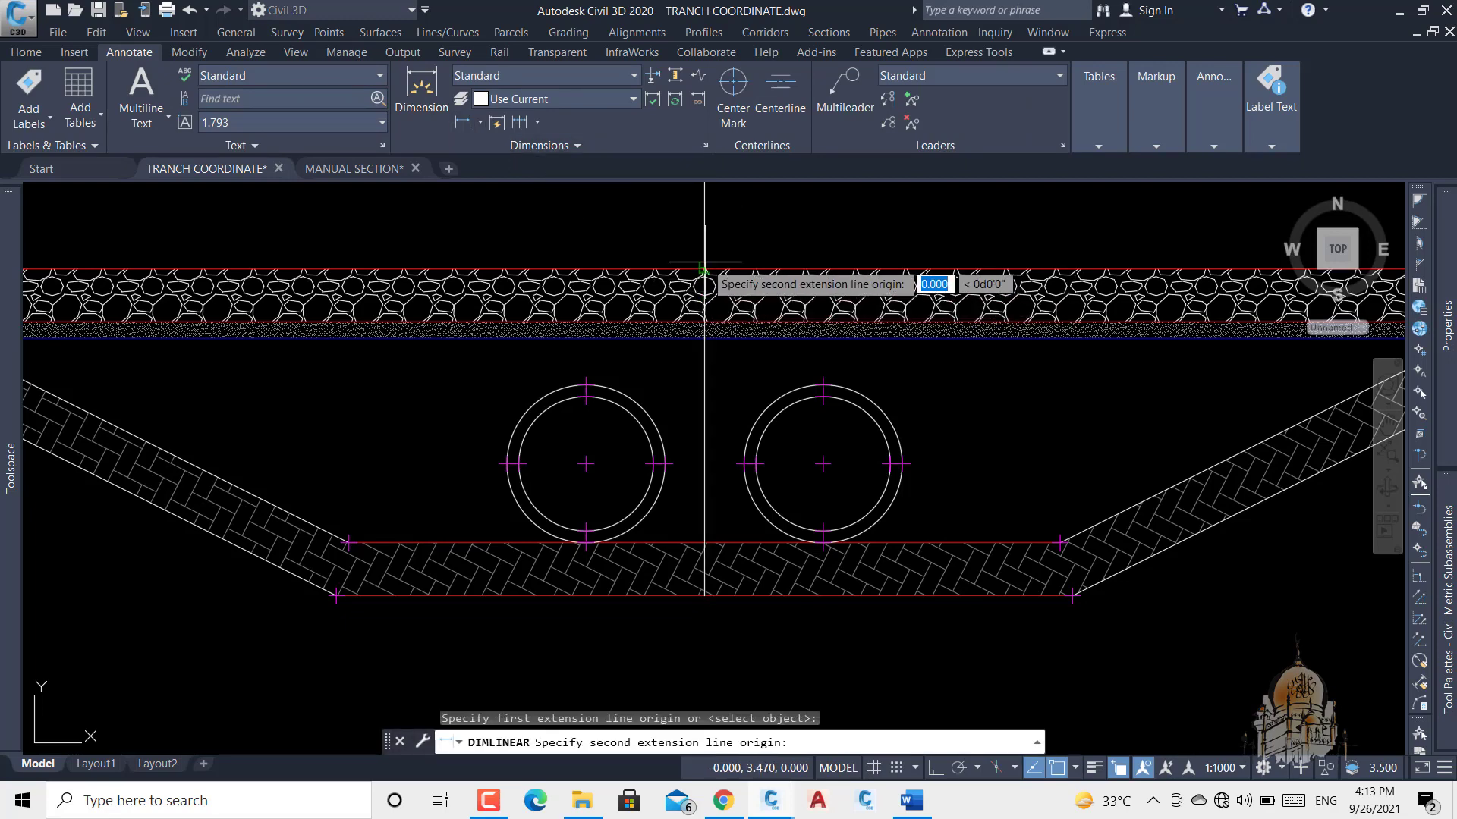
scroll(809, 379, "down", 4)
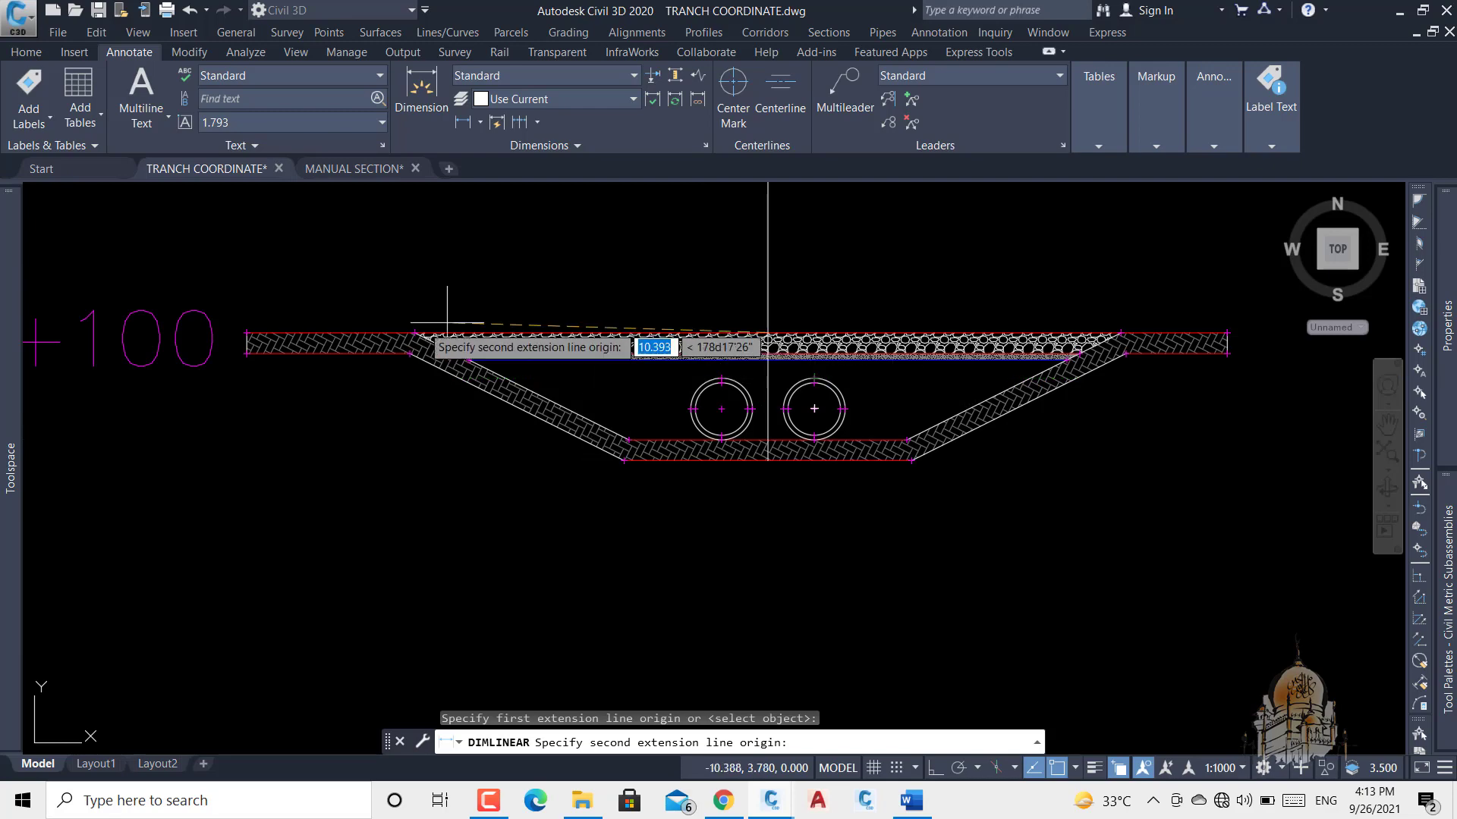
scroll(400, 338, "up", 6)
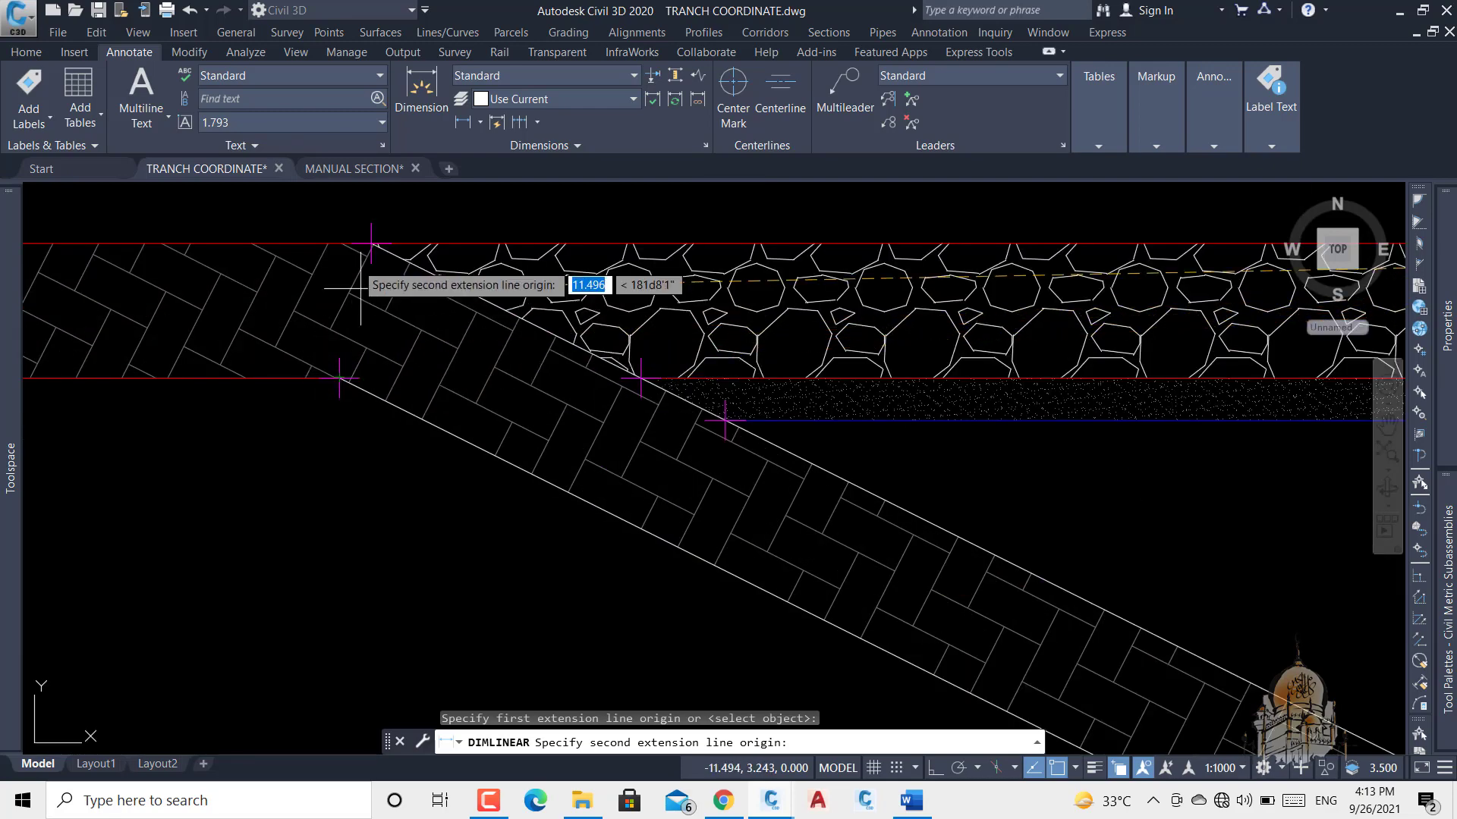
left_click(340, 242)
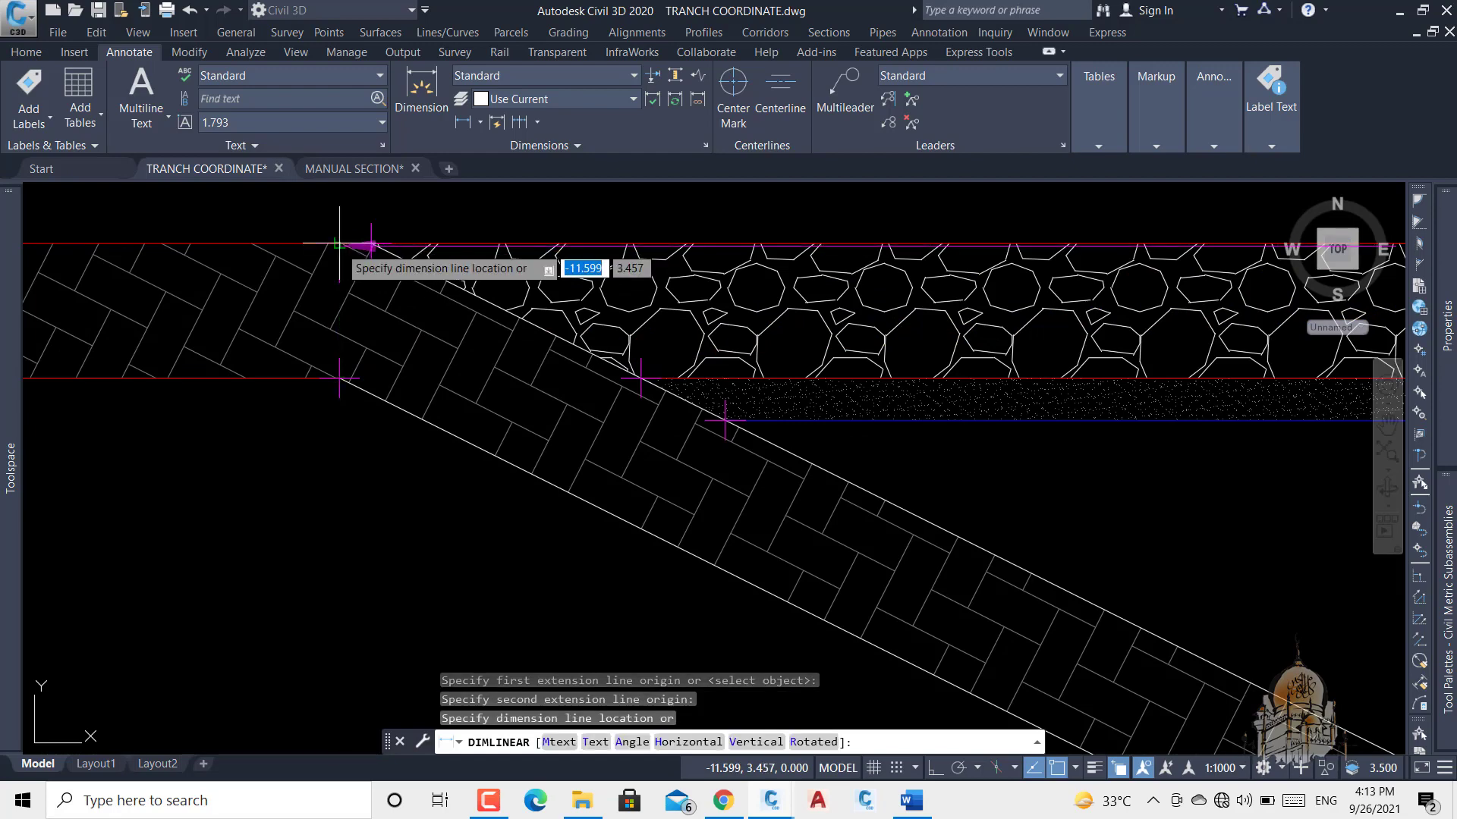
scroll(342, 242, "down", 4)
left_click(653, 248)
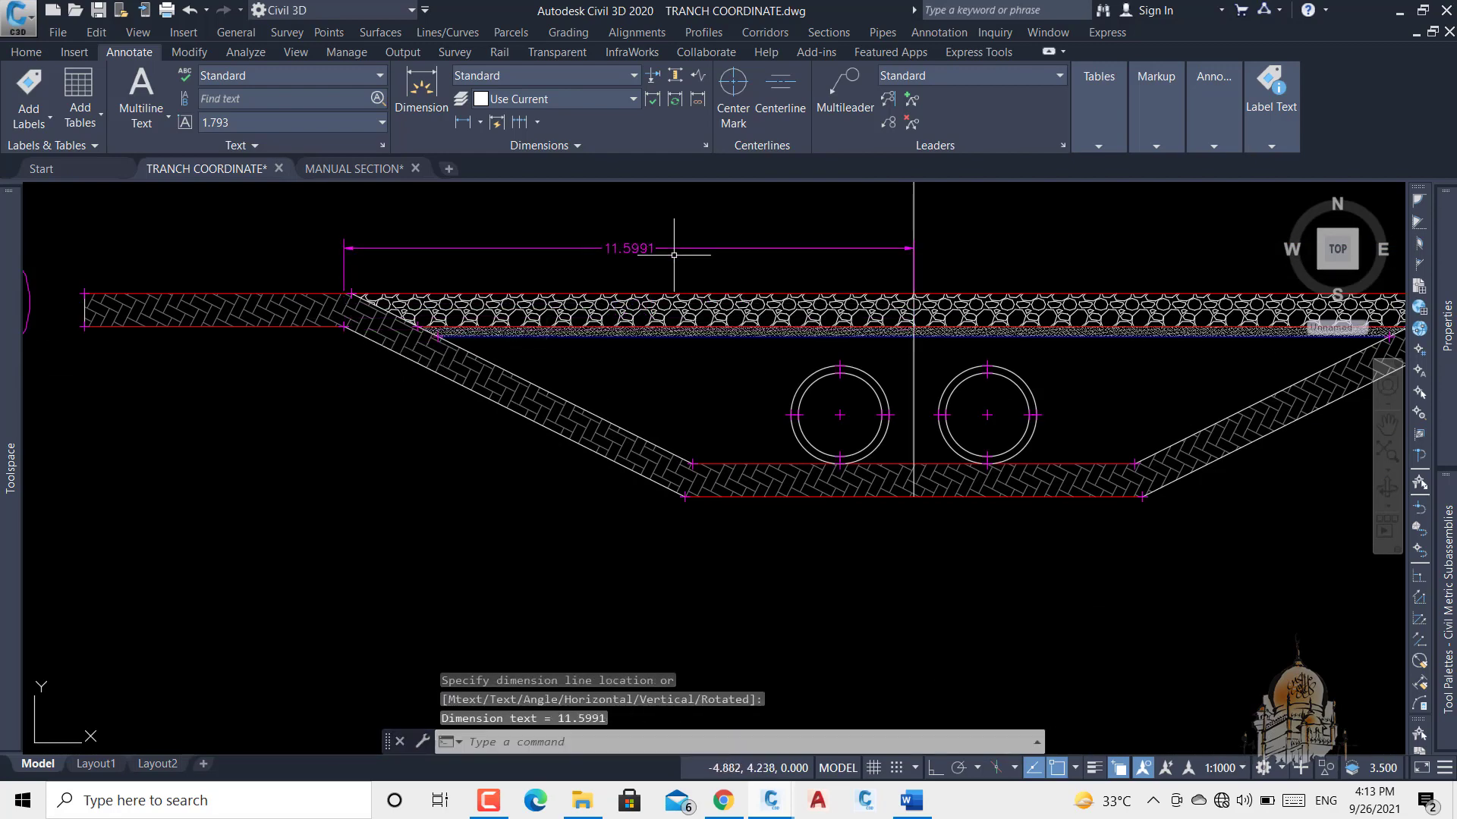
- Delete the horizontal linear dimension above the trench section
scroll(654, 266, "up", 2)
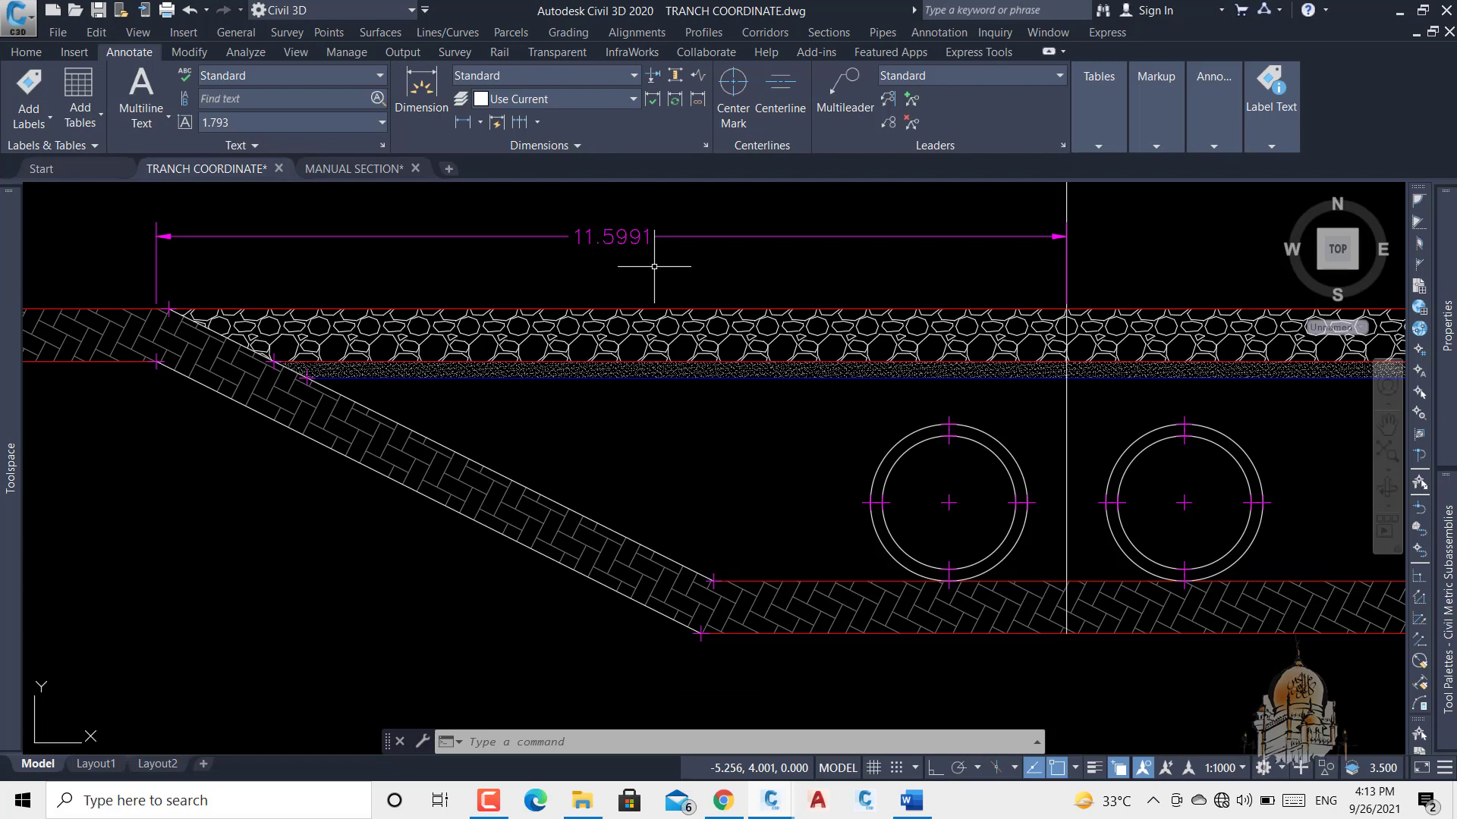
left_click(792, 218)
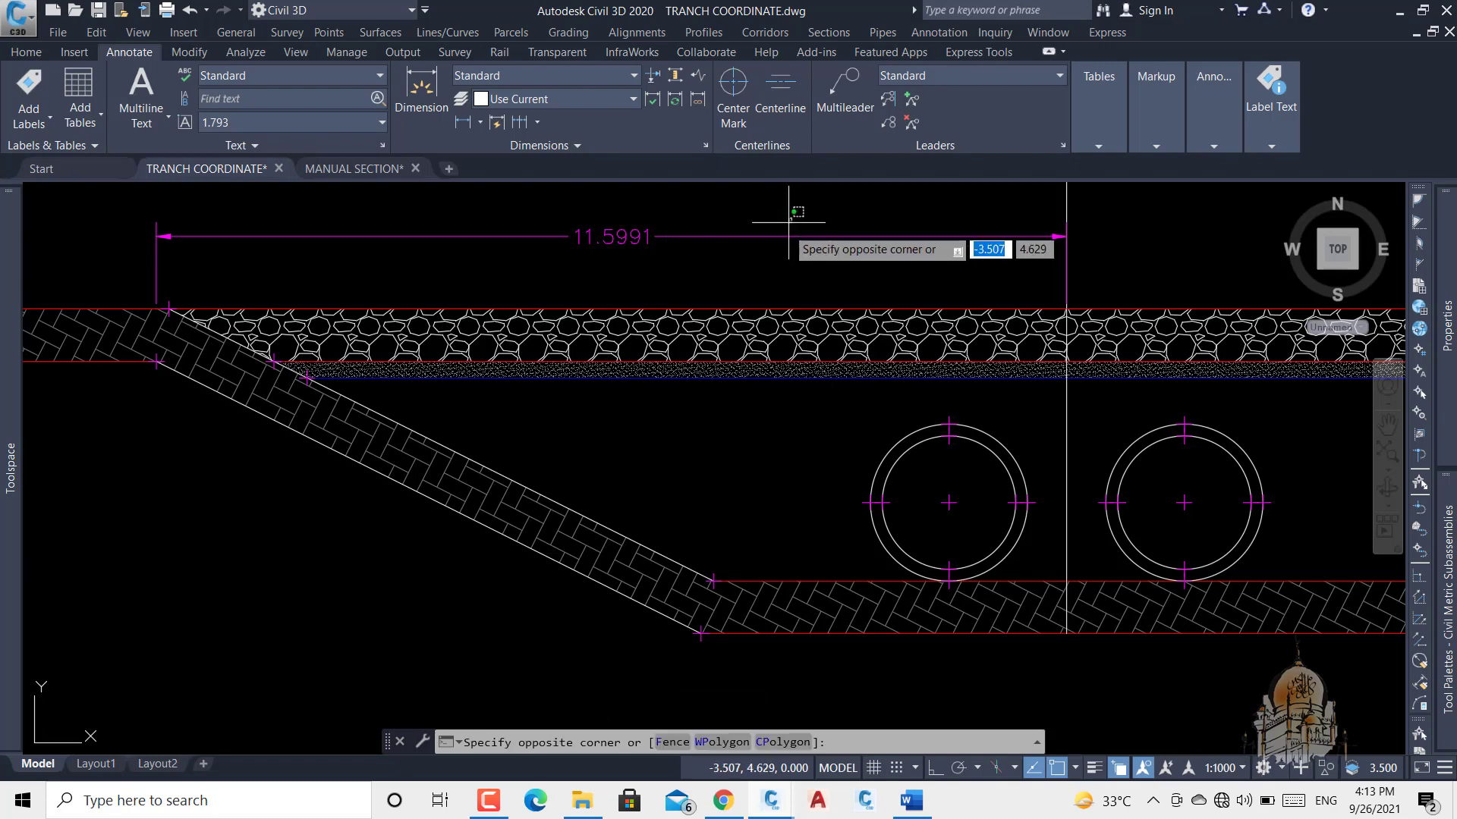
left_click(771, 244)
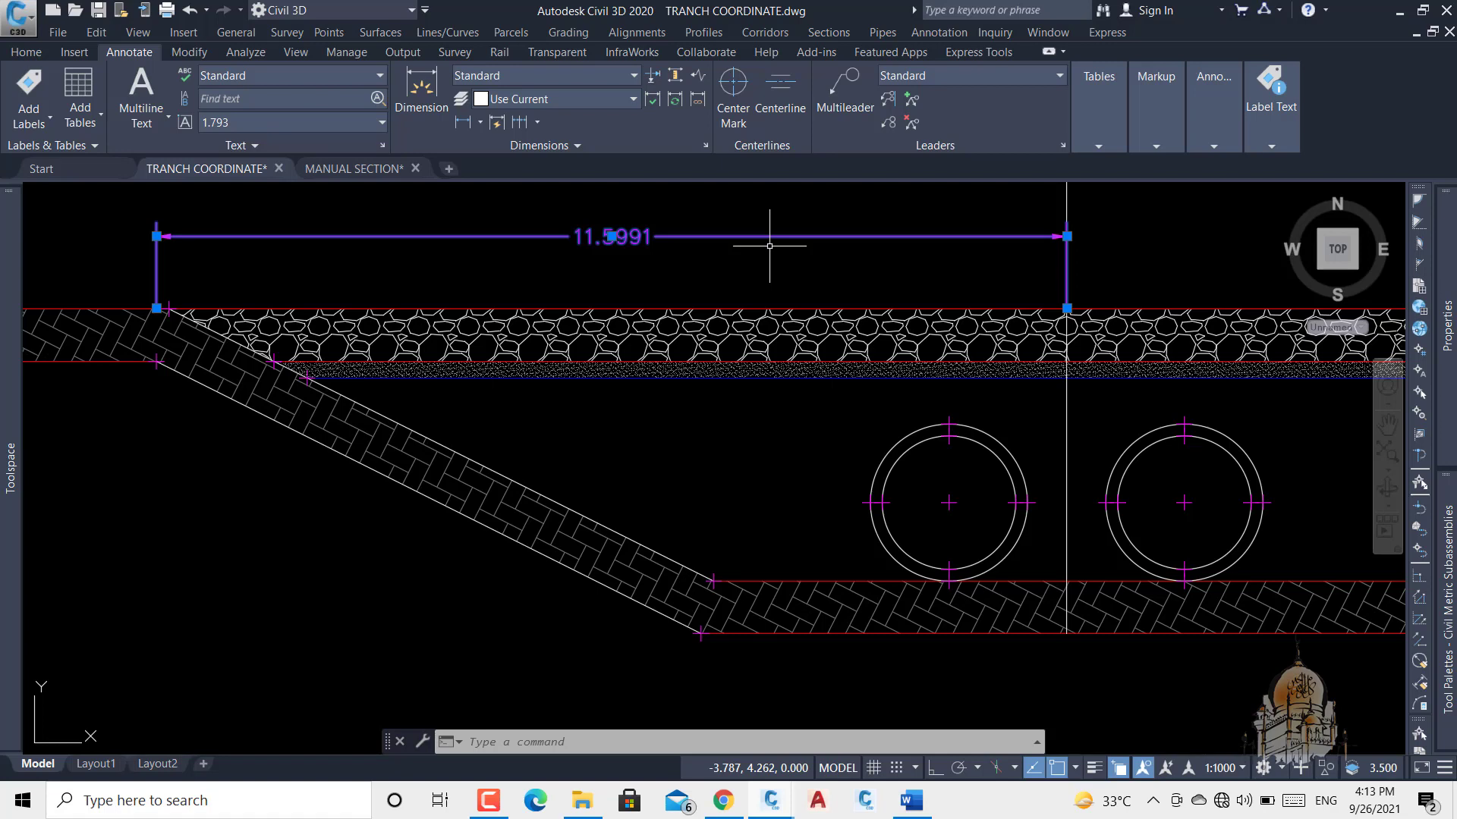
key("Delete")
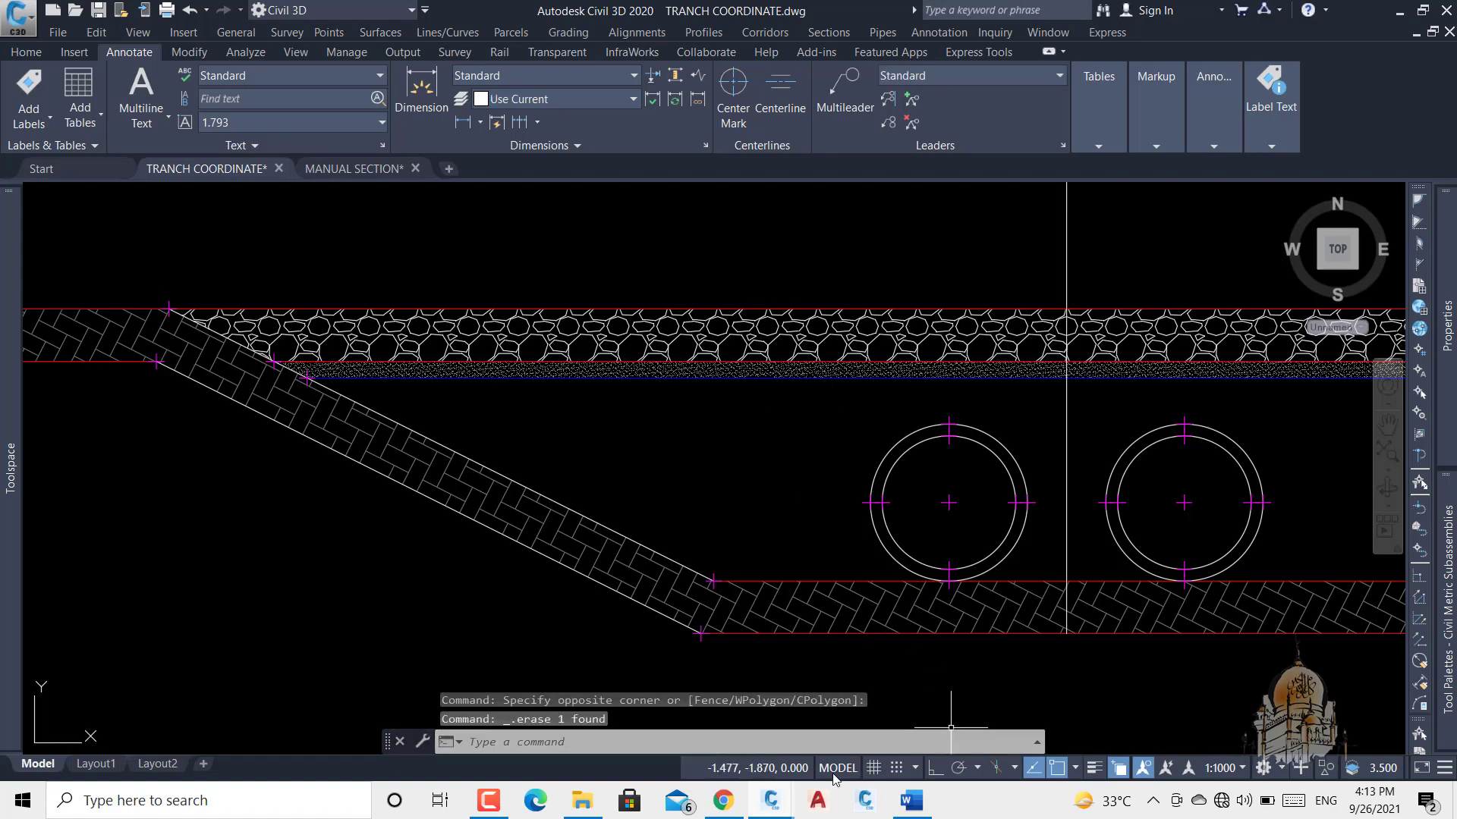
- In the MANUAL SECTION drawing, measure the distance from the pipeline centreline near station 1+250 perpendicular to the survey surface's lower boundary using a linear dimension
left_click(349, 167)
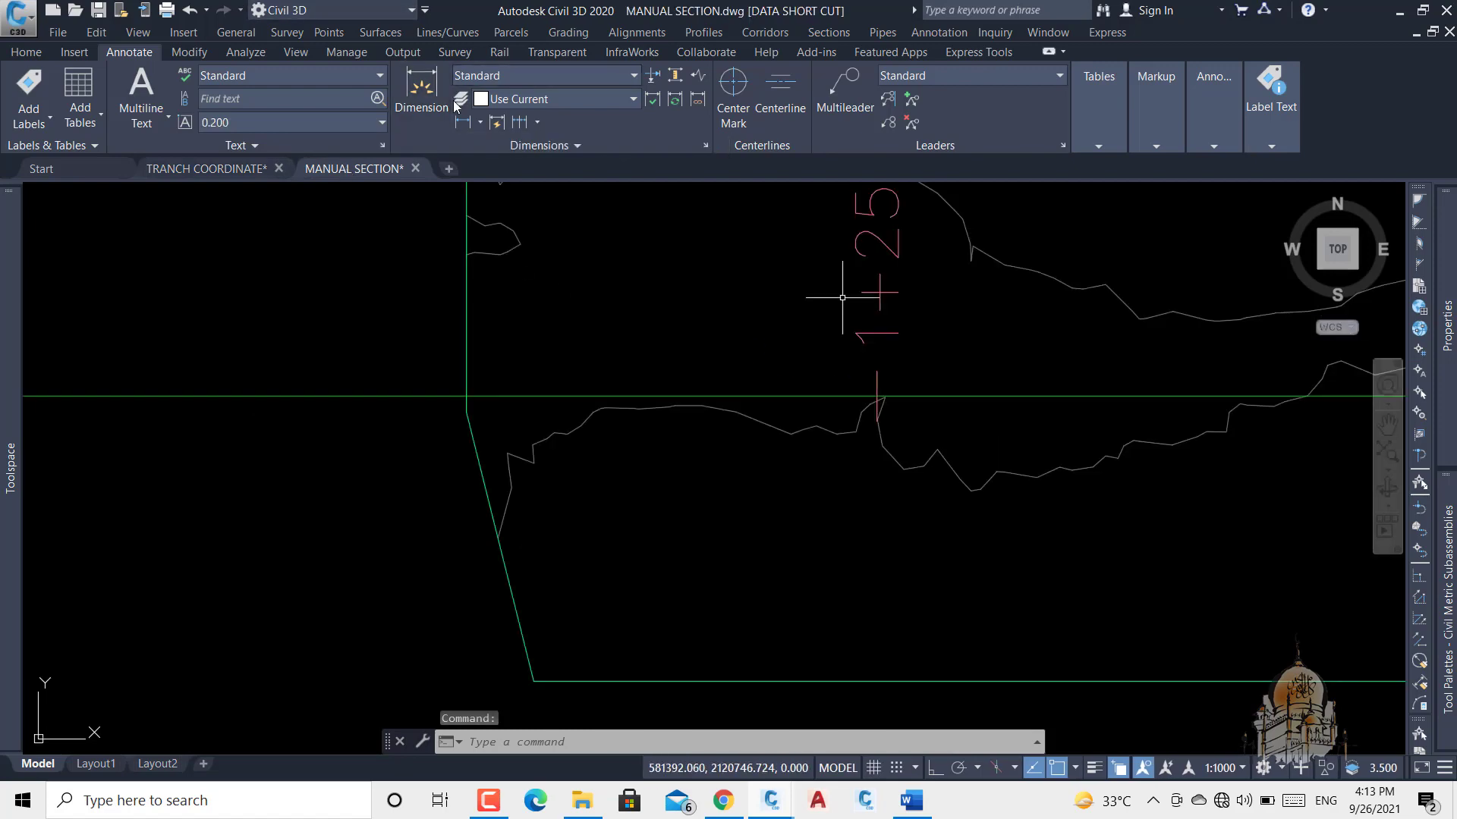
type("dli")
key("Return")
scroll(986, 304, "up", 5)
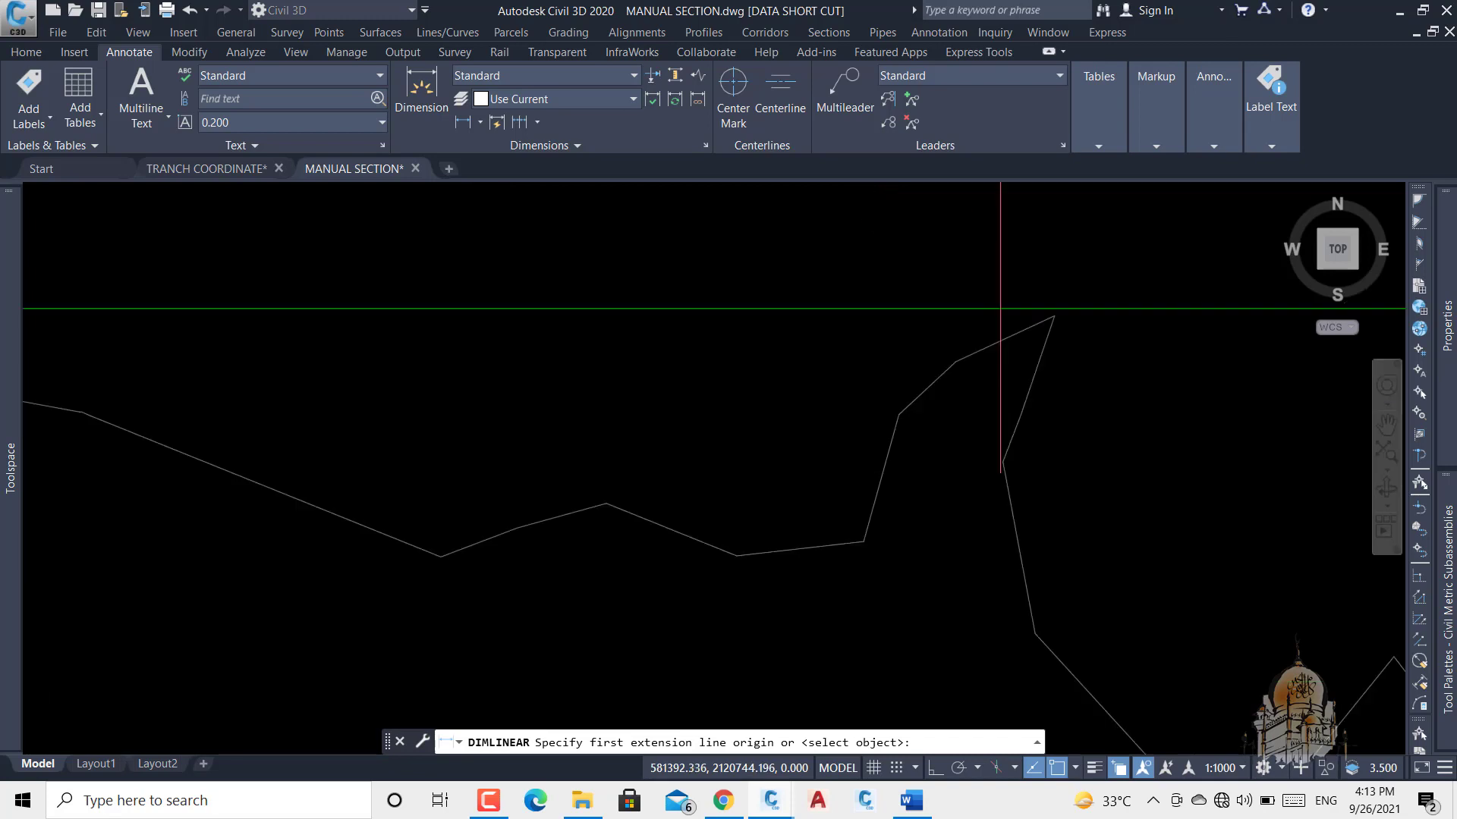
left_click(1001, 297)
scroll(1001, 303, "down", 4)
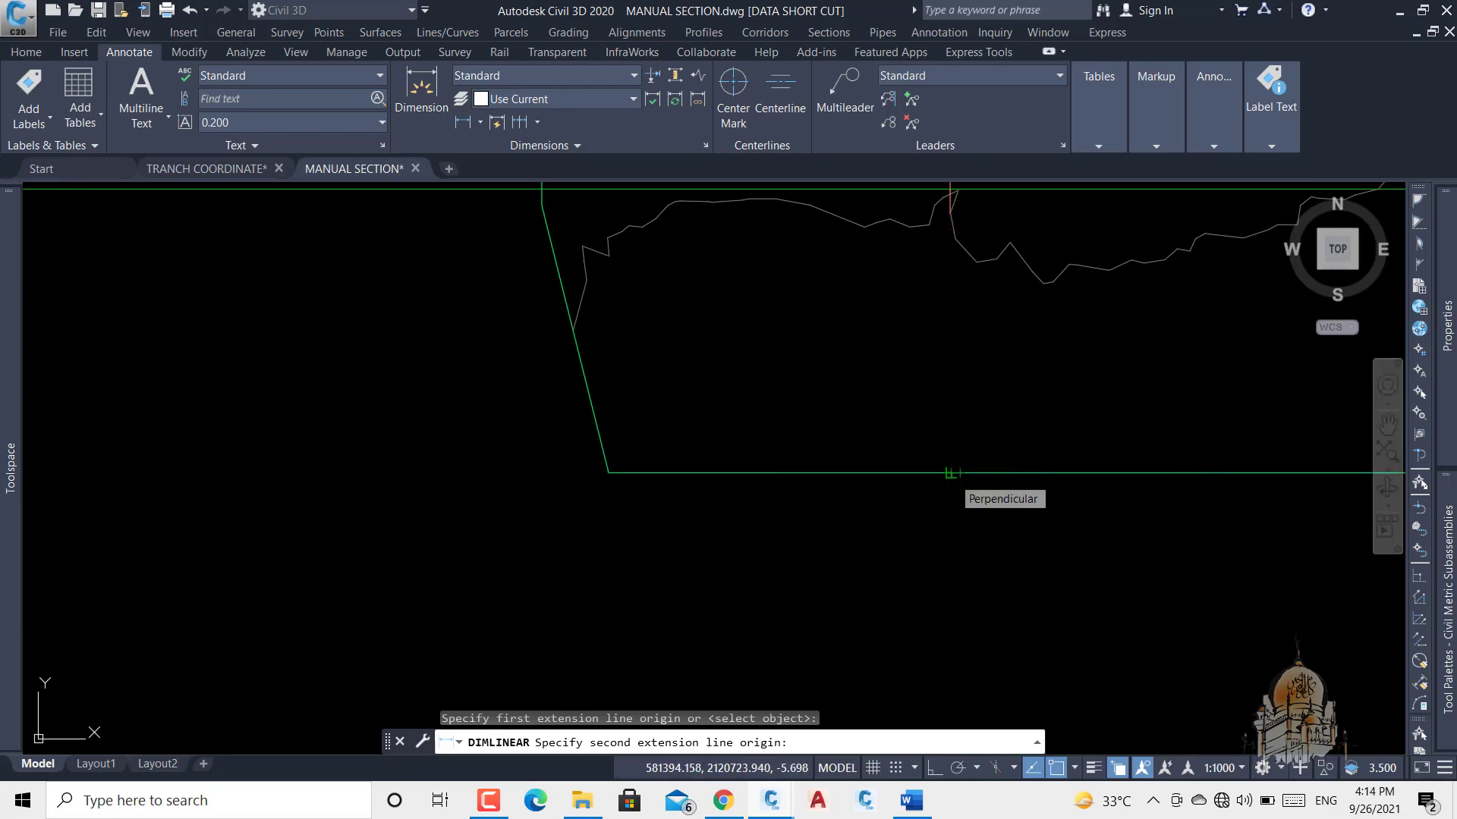
left_click(951, 474)
scroll(968, 334, "up", 4)
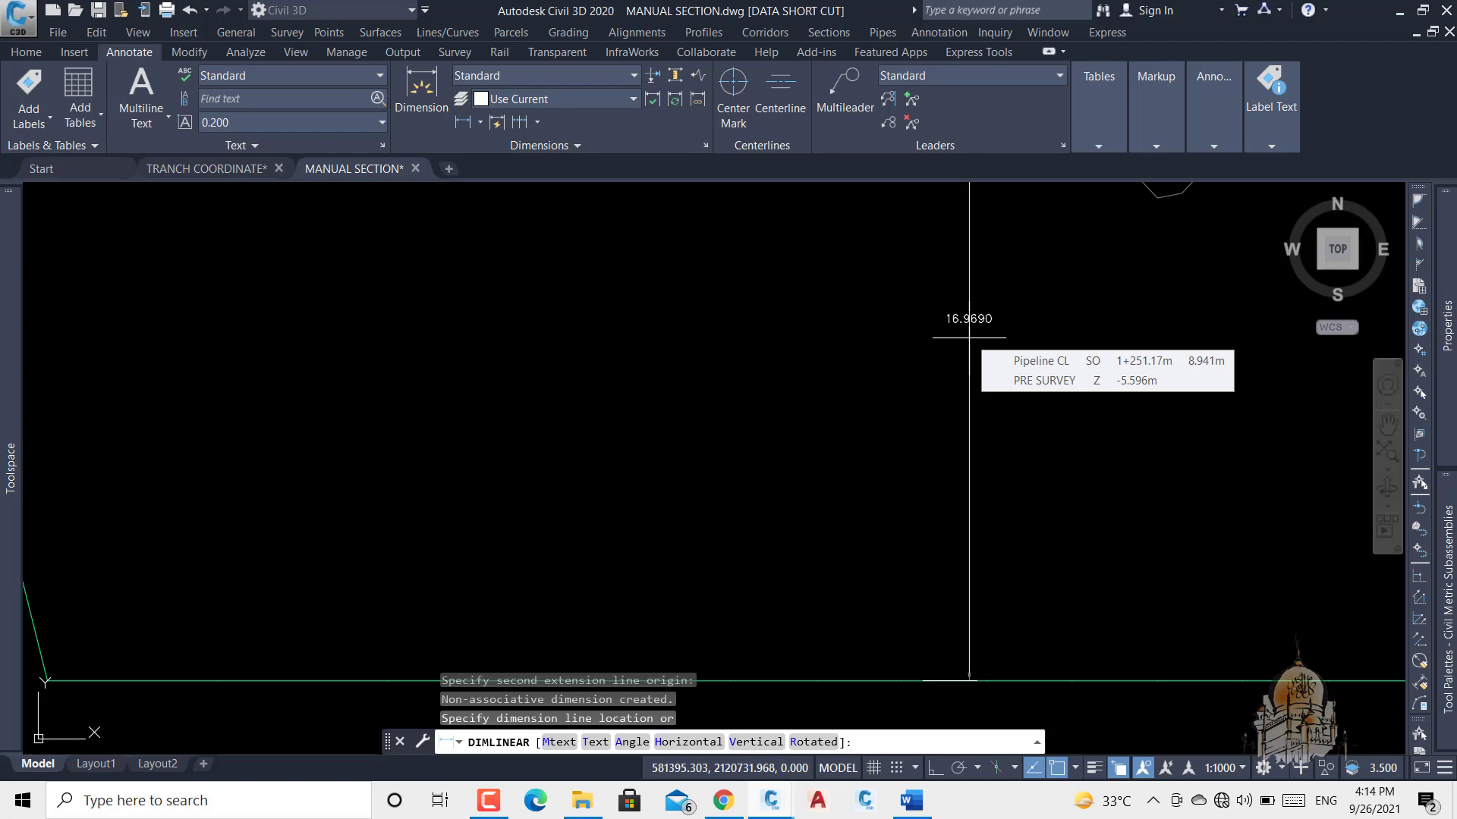
key("Escape")
scroll(969, 328, "down", 5)
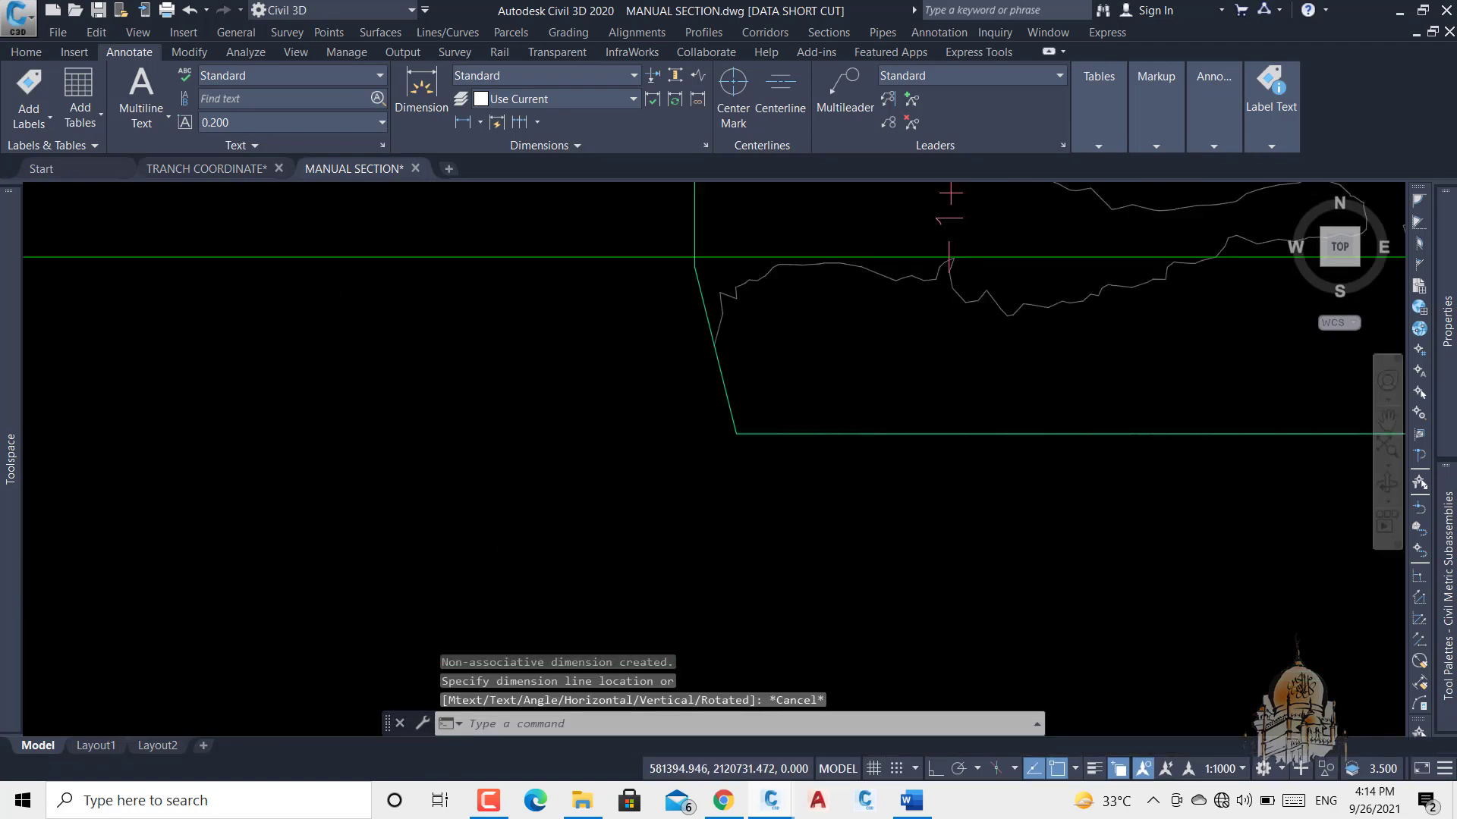
scroll(948, 326, "down", 2)
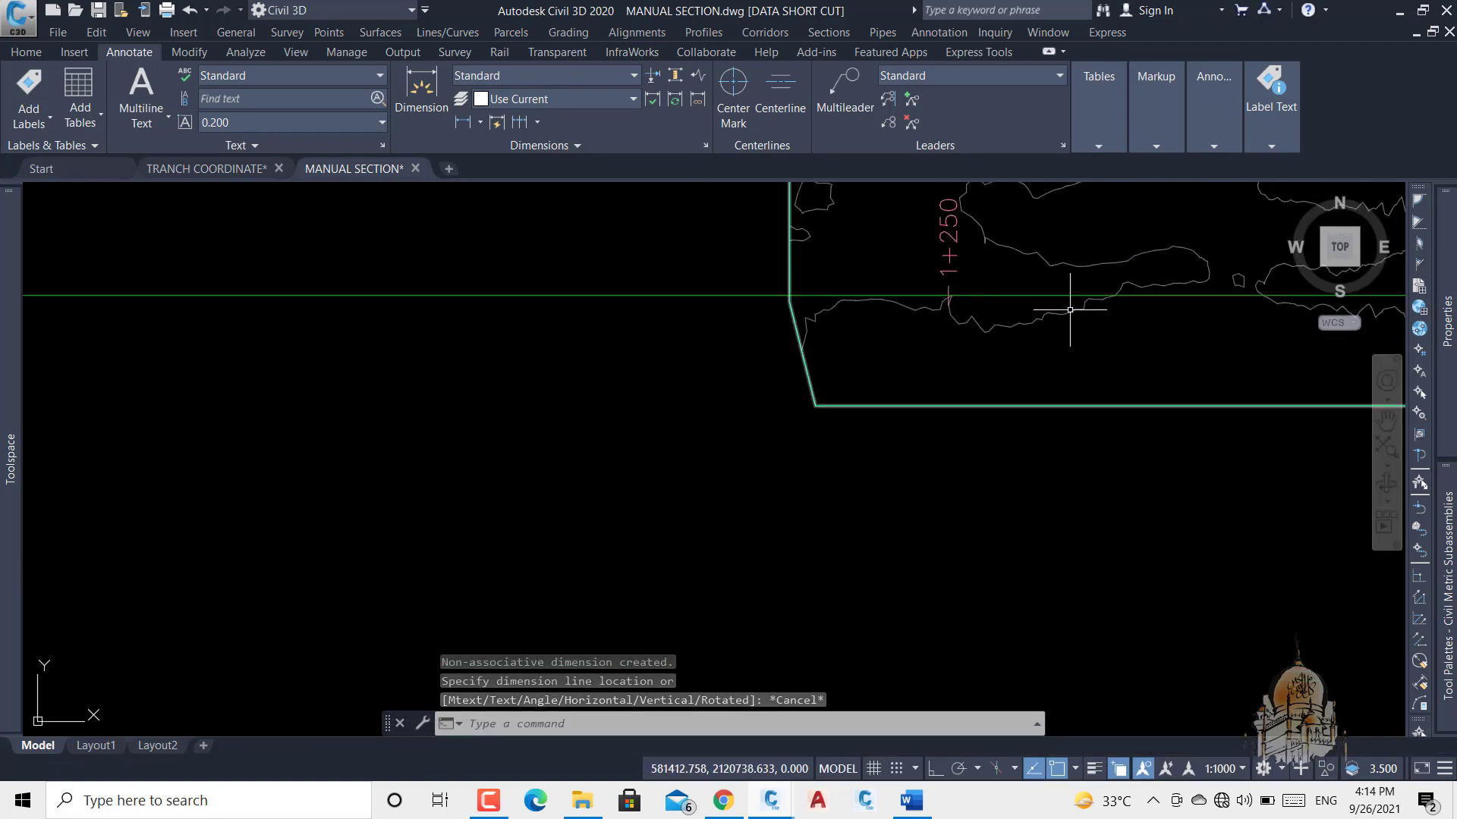
mouse_move(1072, 309)
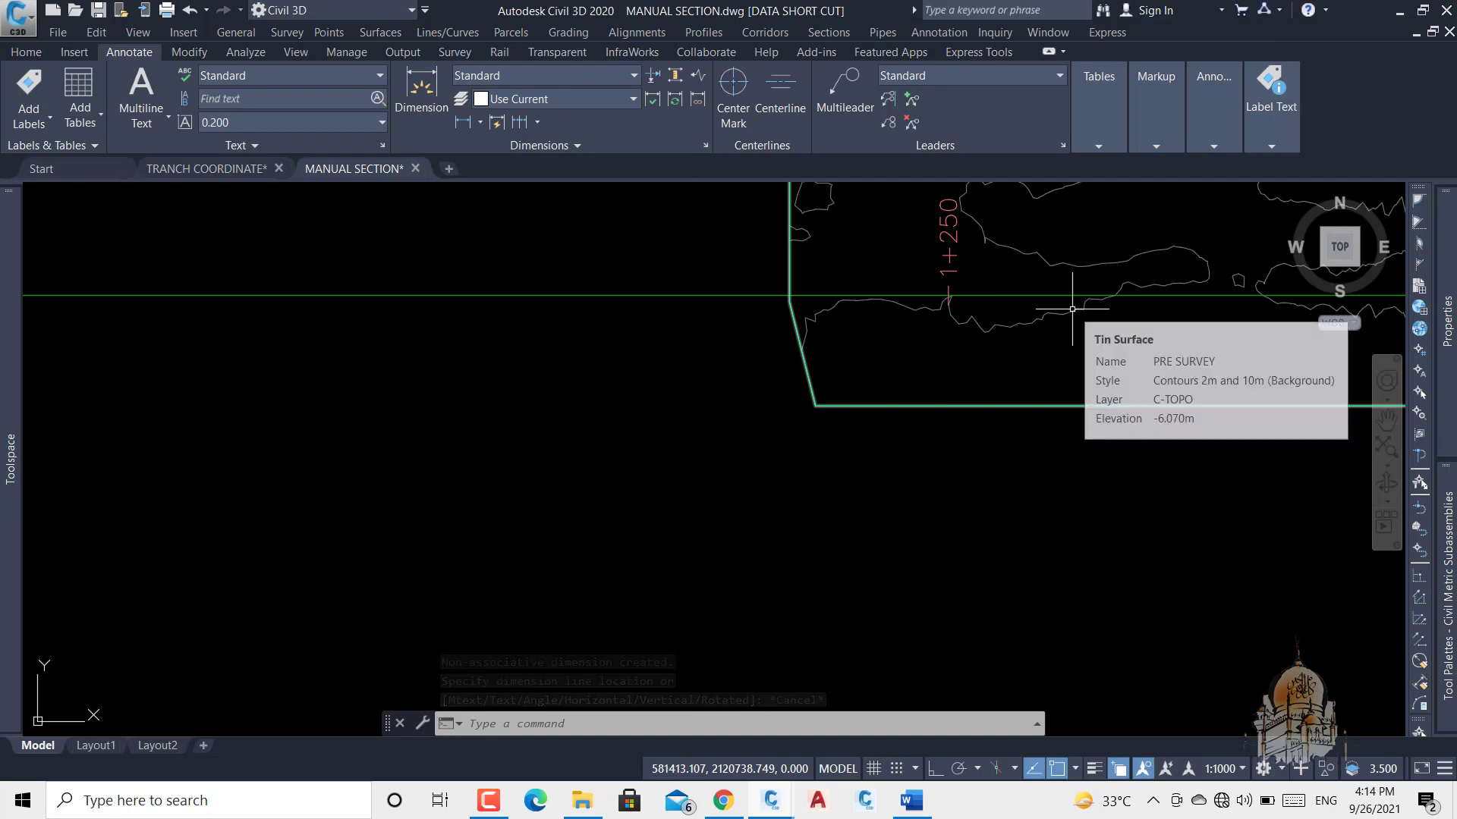
- Switch to Excel with a new blank workbook, dismiss the licence notice, and enter -16 in cell A1
left_click(1399, 11)
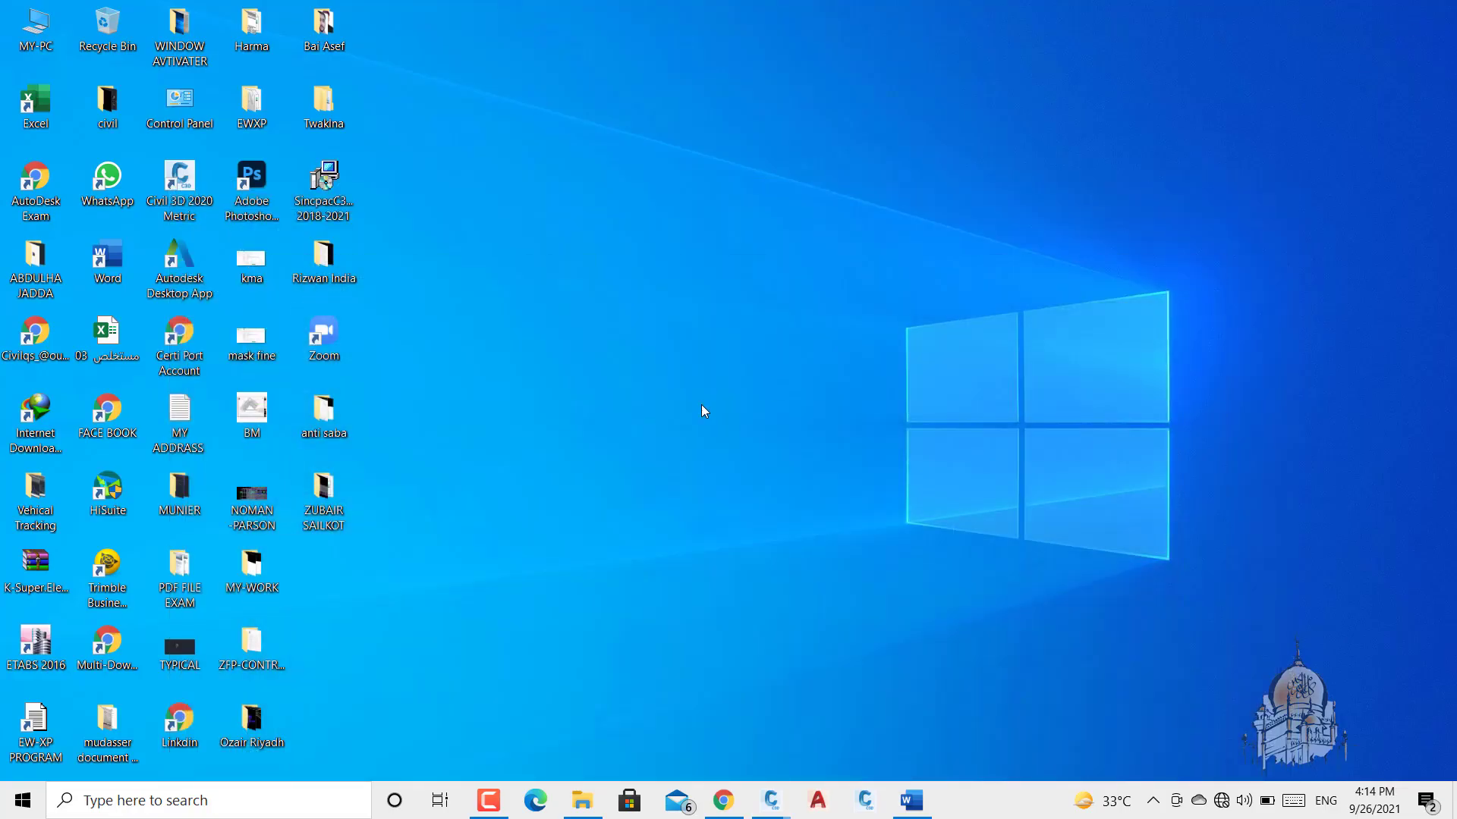
double_click(36, 106)
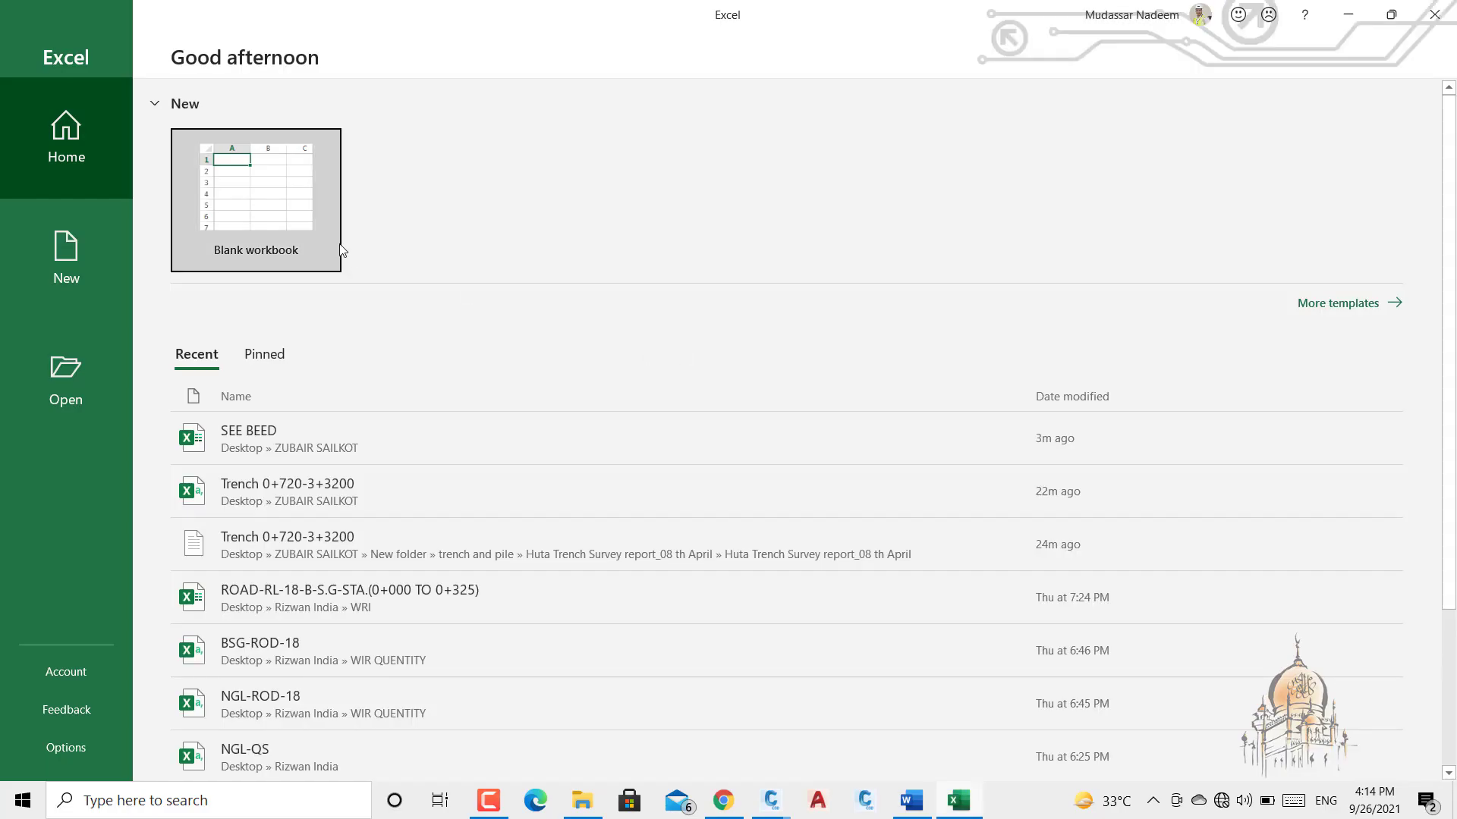
left_click(302, 214)
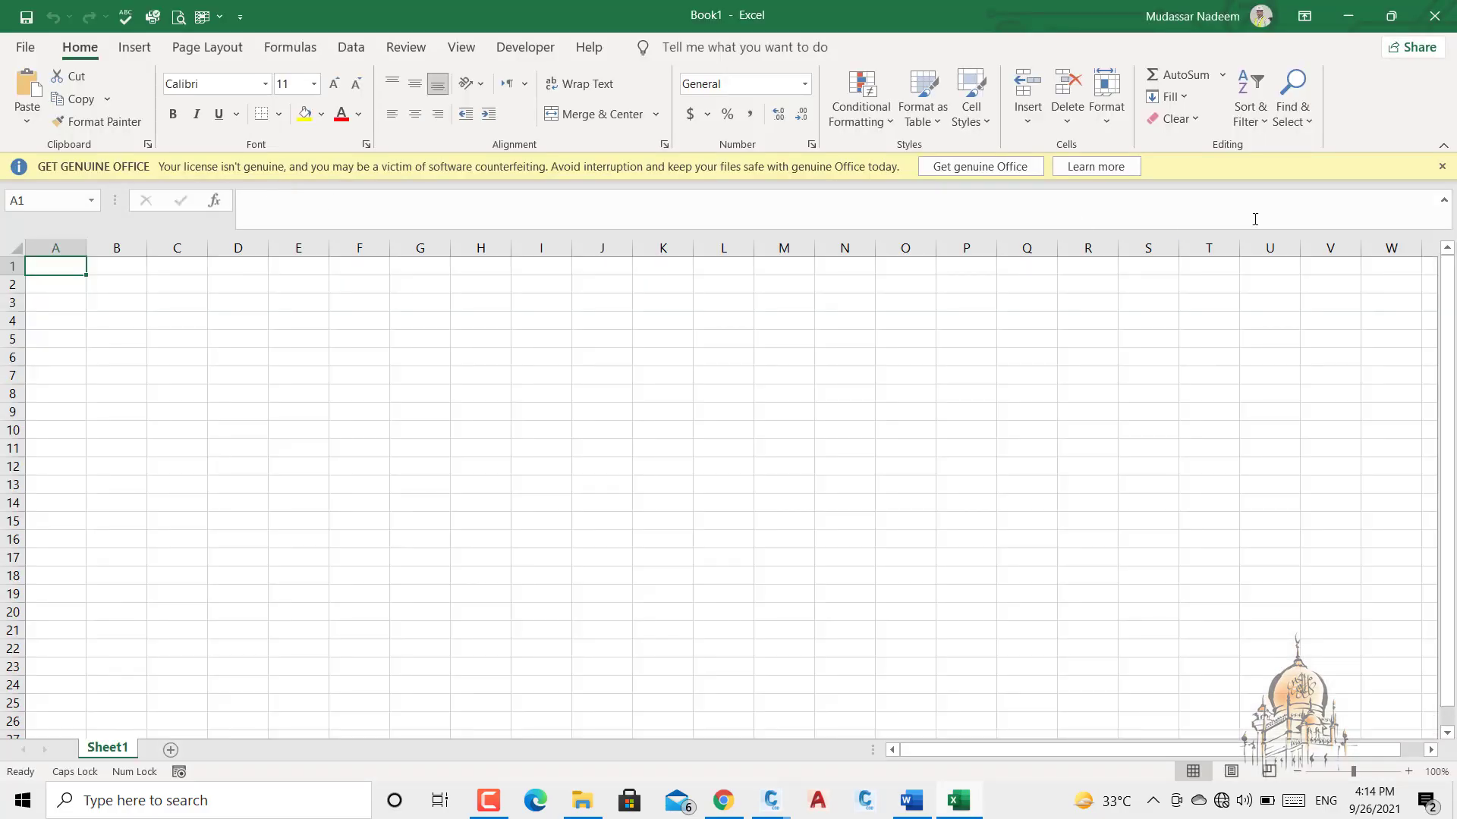
left_click(1441, 167)
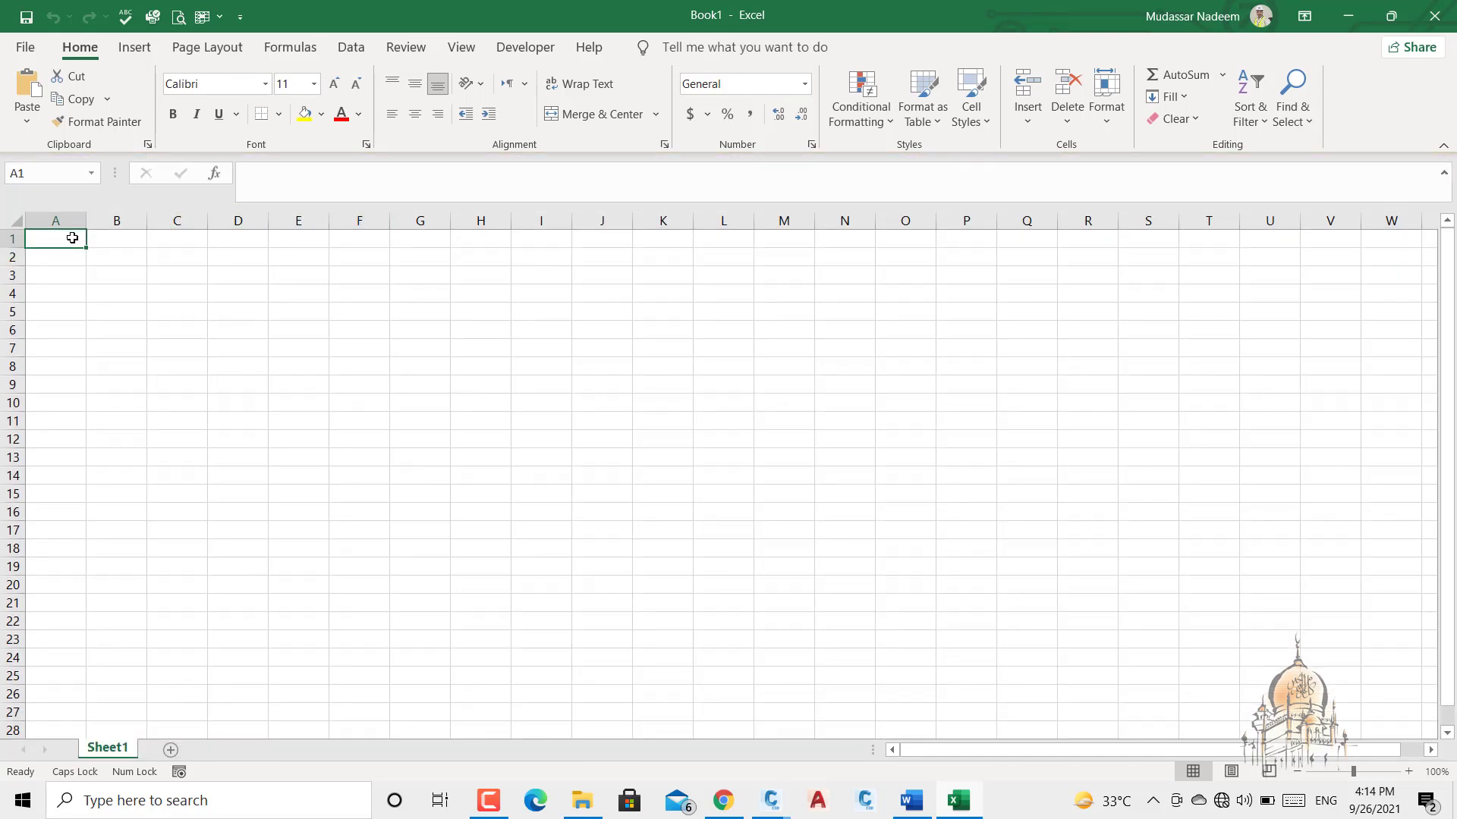
type("-16")
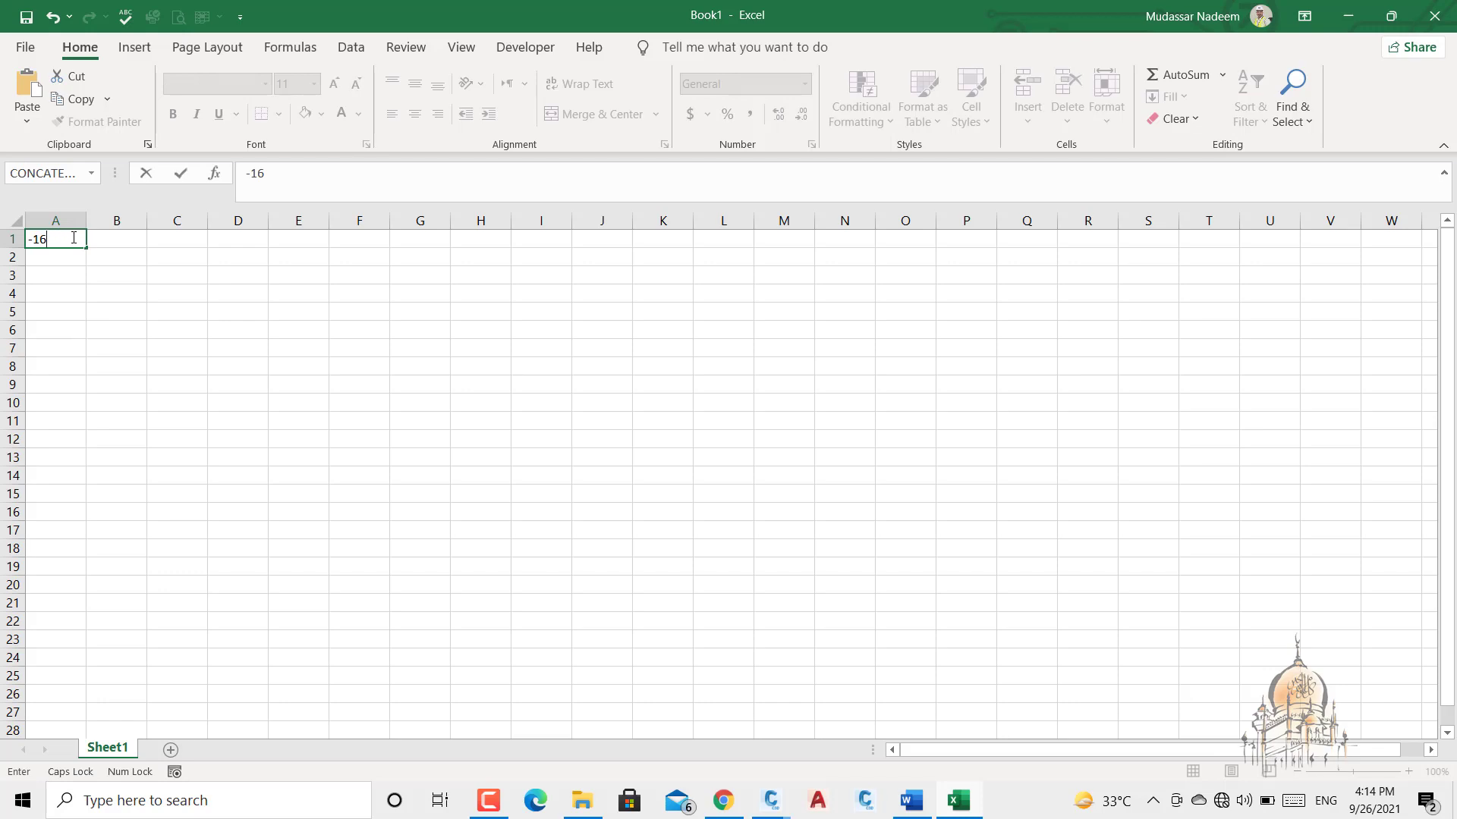
key("Return")
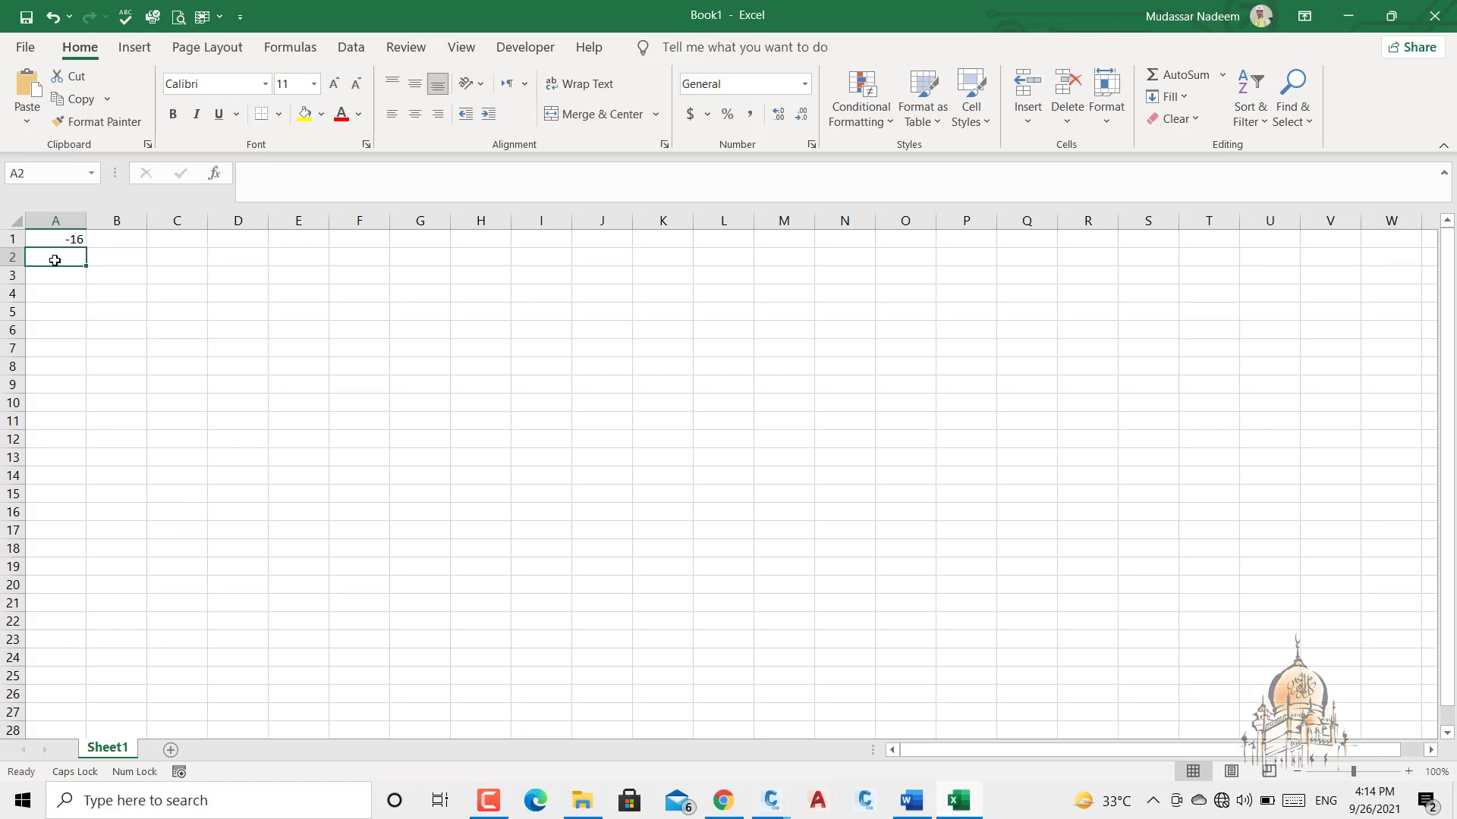
- Enter the formula =A1+3 in cell A2 and fill it down column A to row 12
type("=")
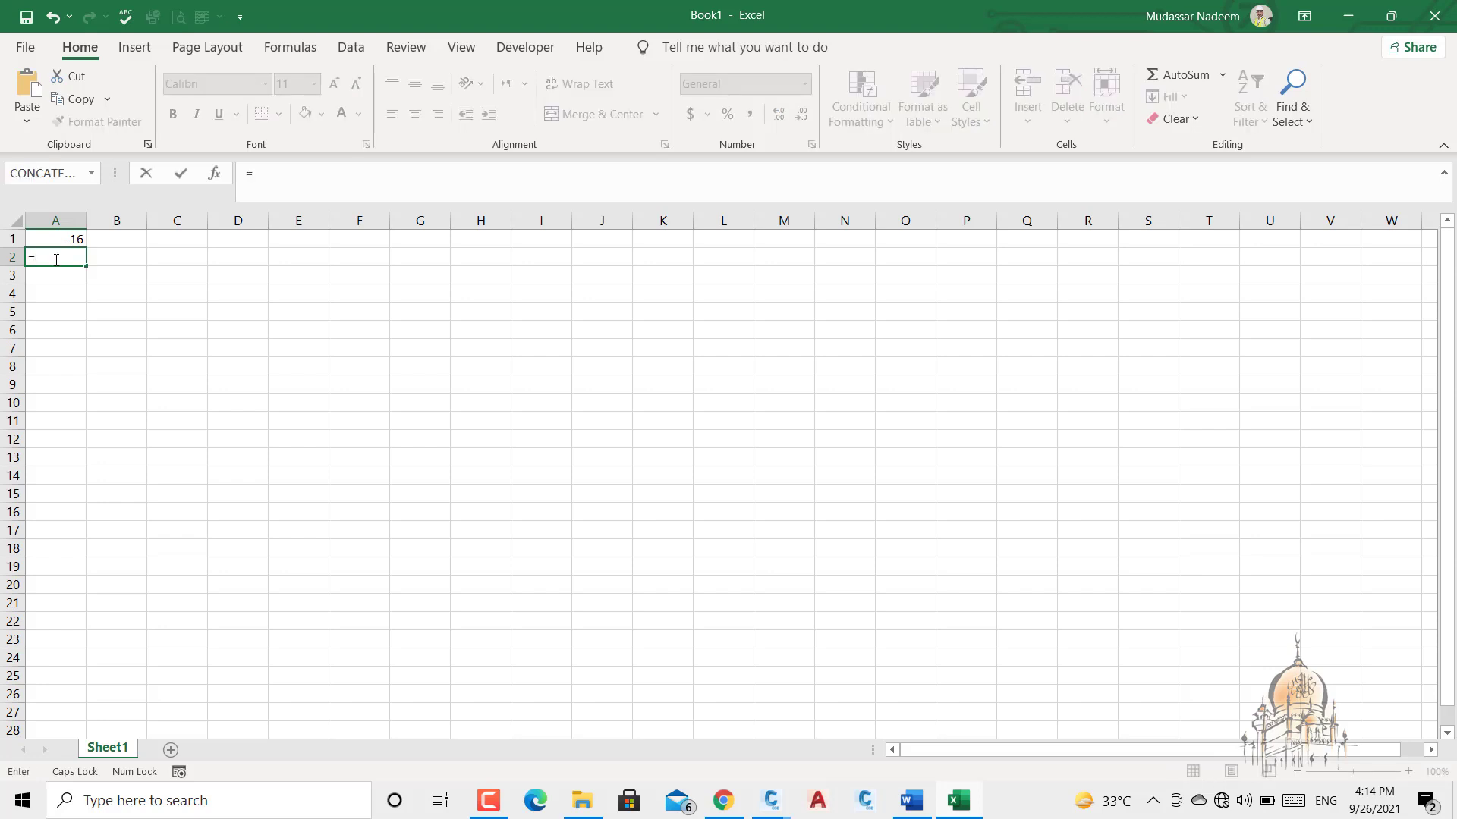
left_click(43, 239)
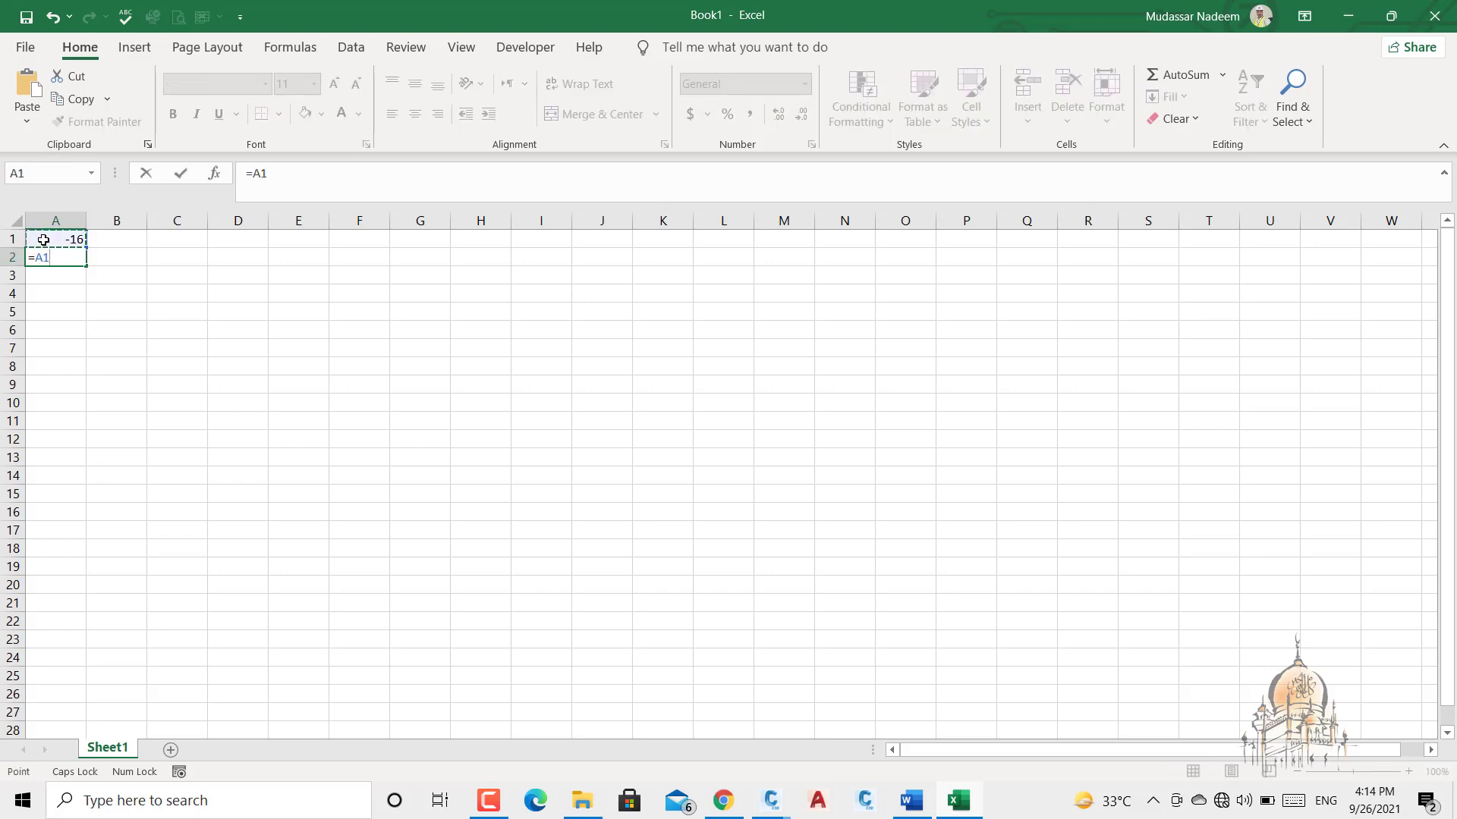
type("+3")
key("Return")
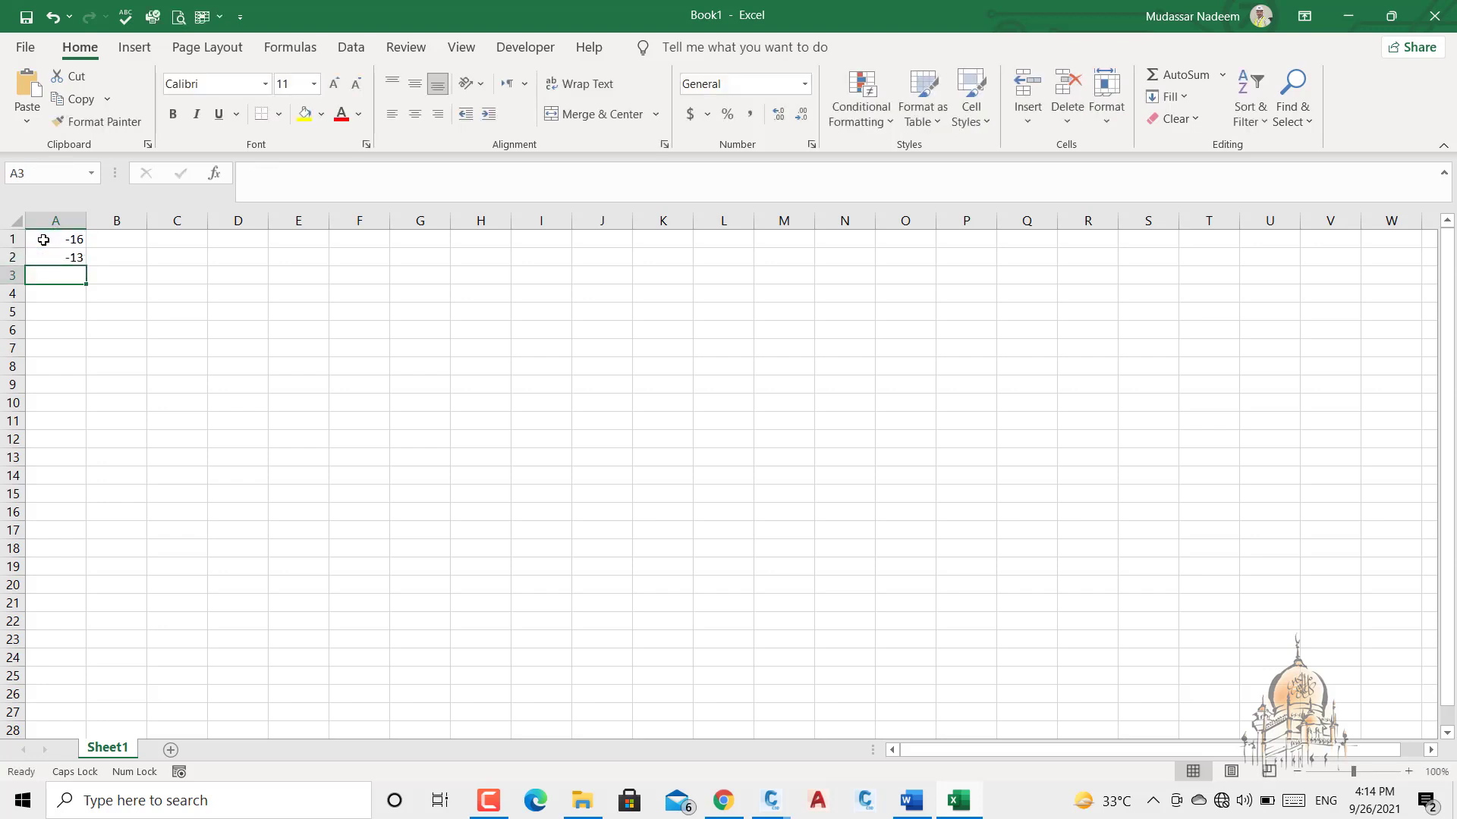
left_click(56, 258)
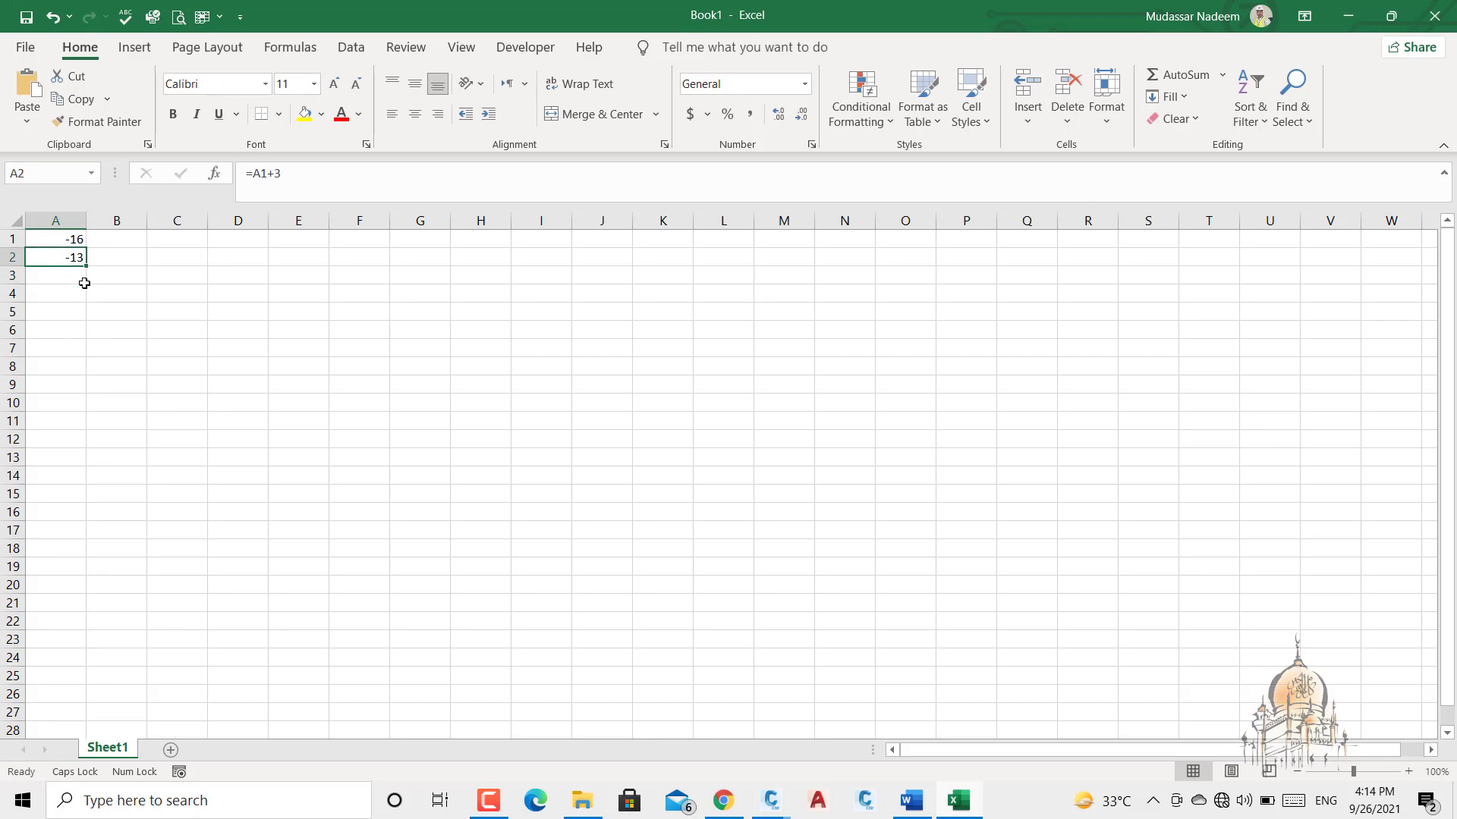
left_click_drag(84, 264, 77, 393)
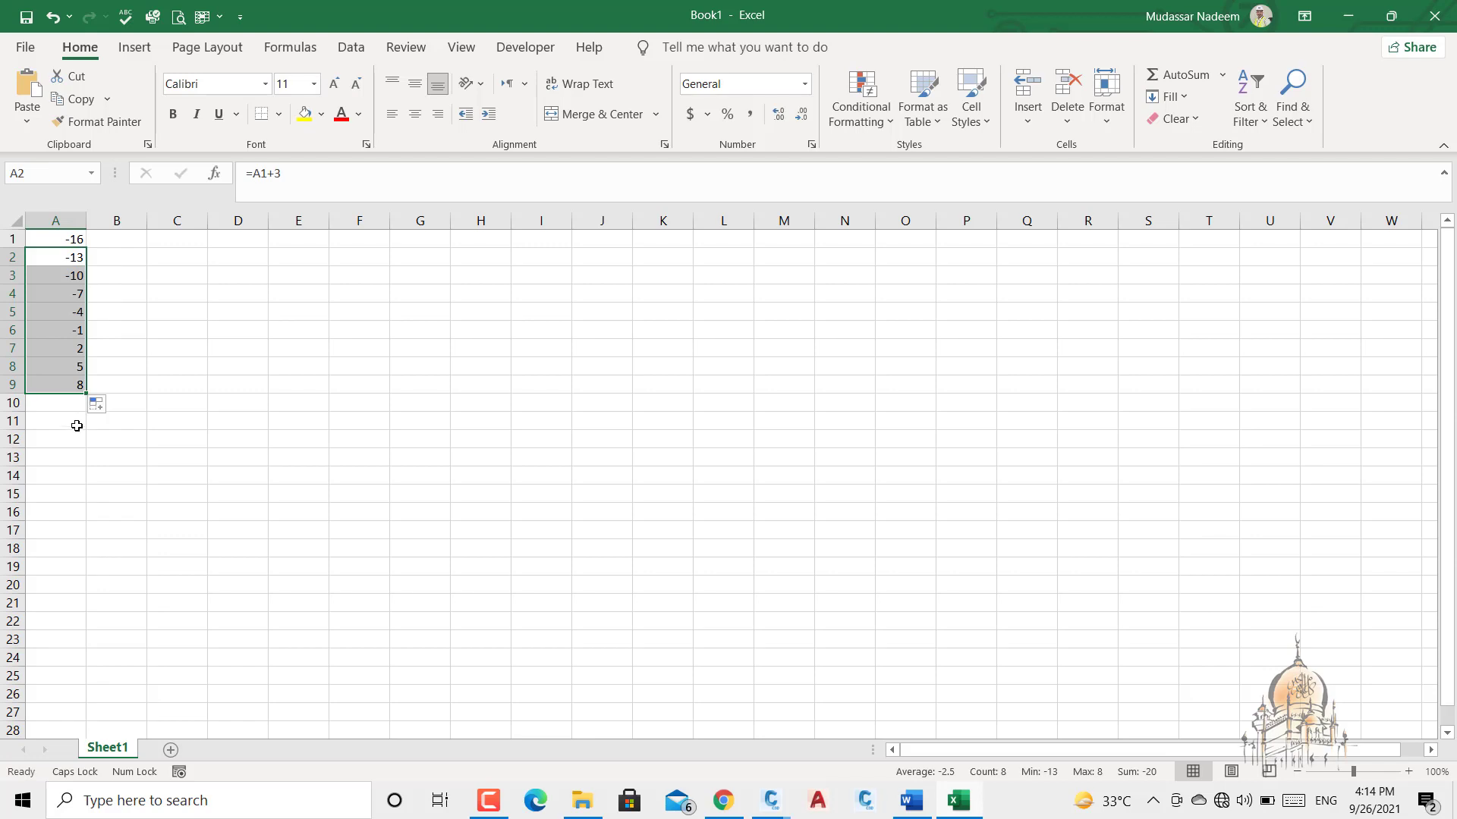
left_click_drag(85, 395, 81, 448)
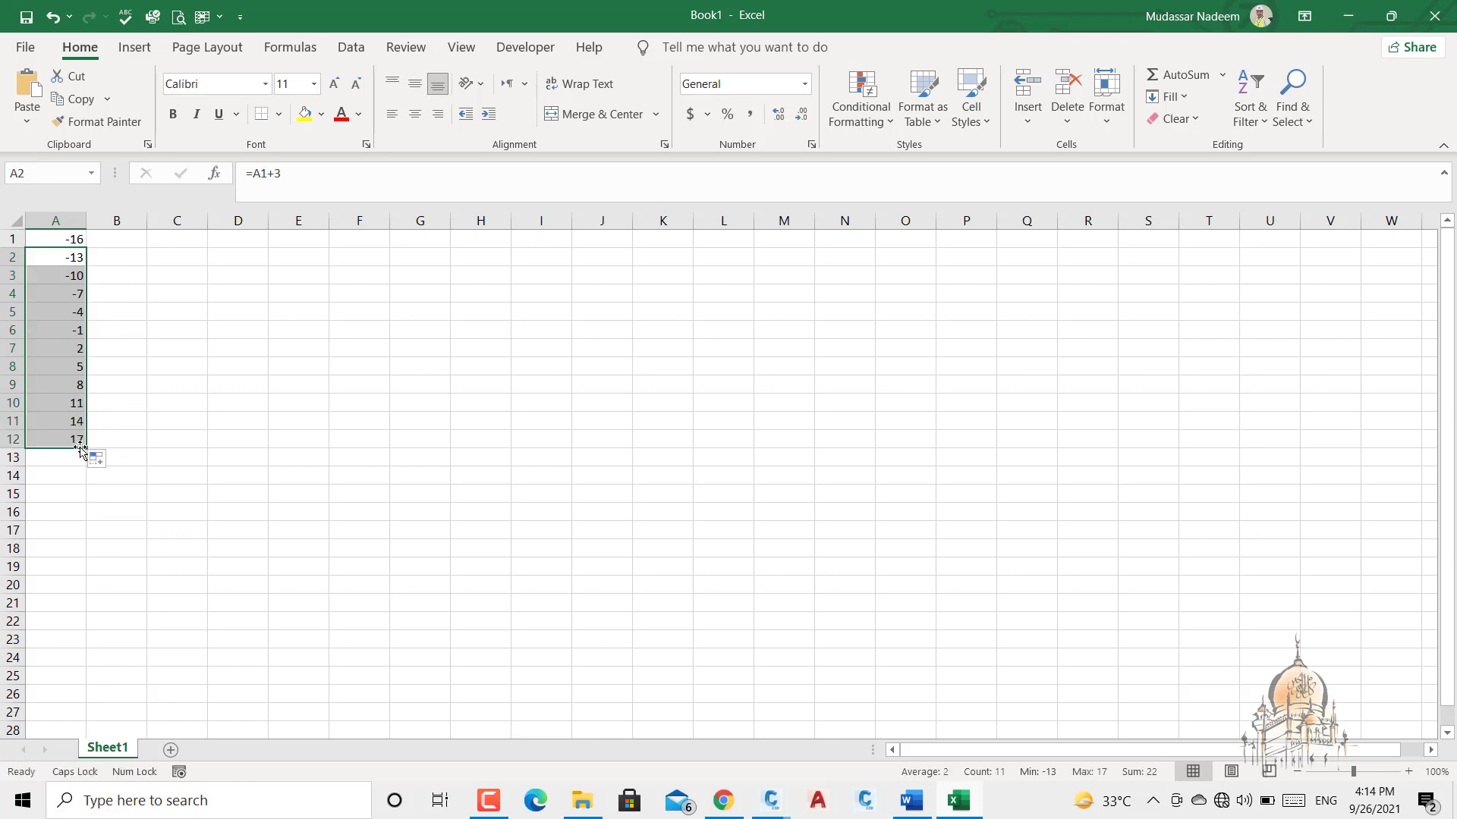
- Overwrite cell A6 with 0 and cell A12 with 16 in the offset list
left_click(78, 331)
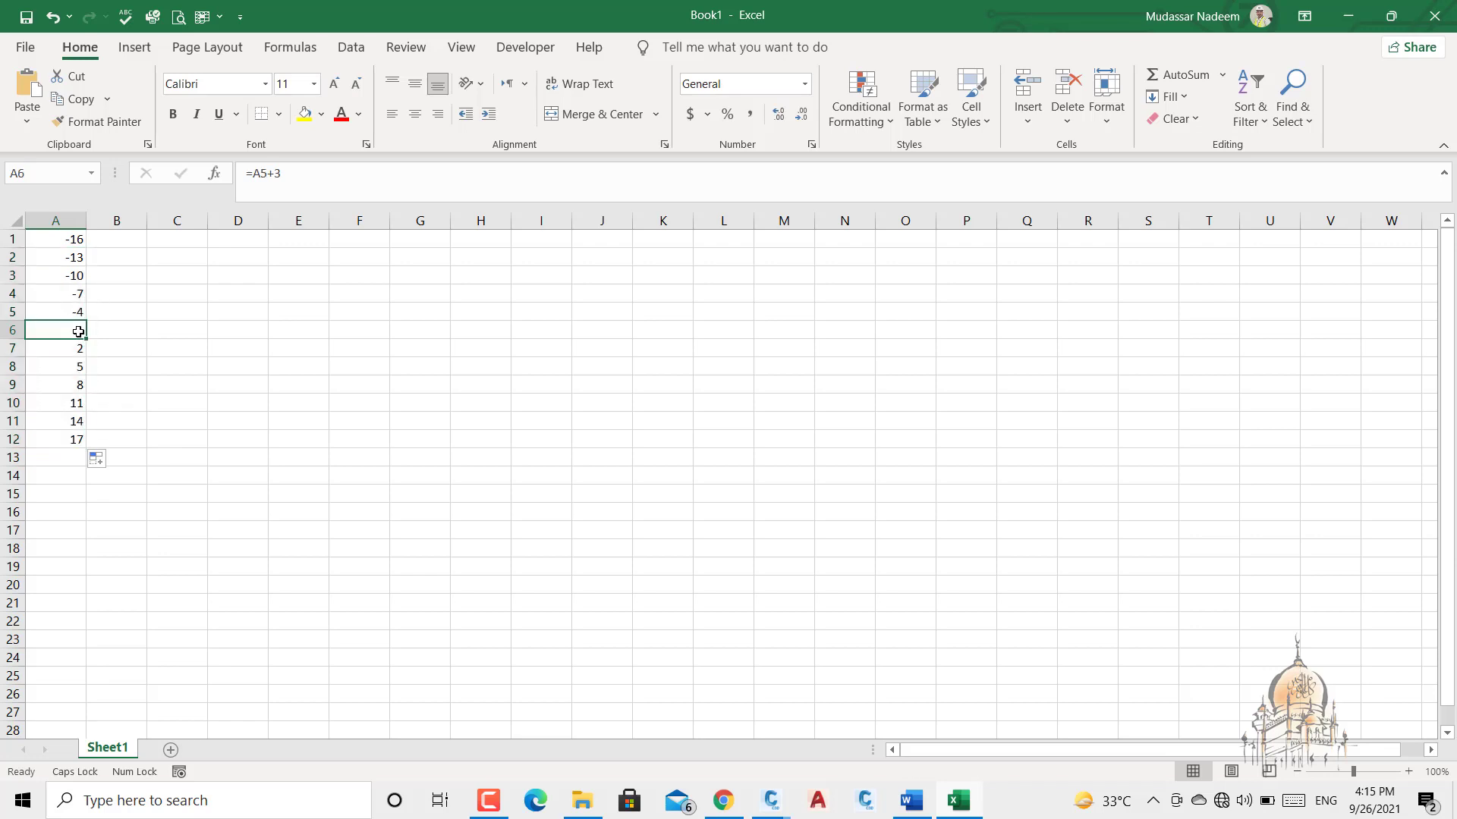
type("0")
key("Return")
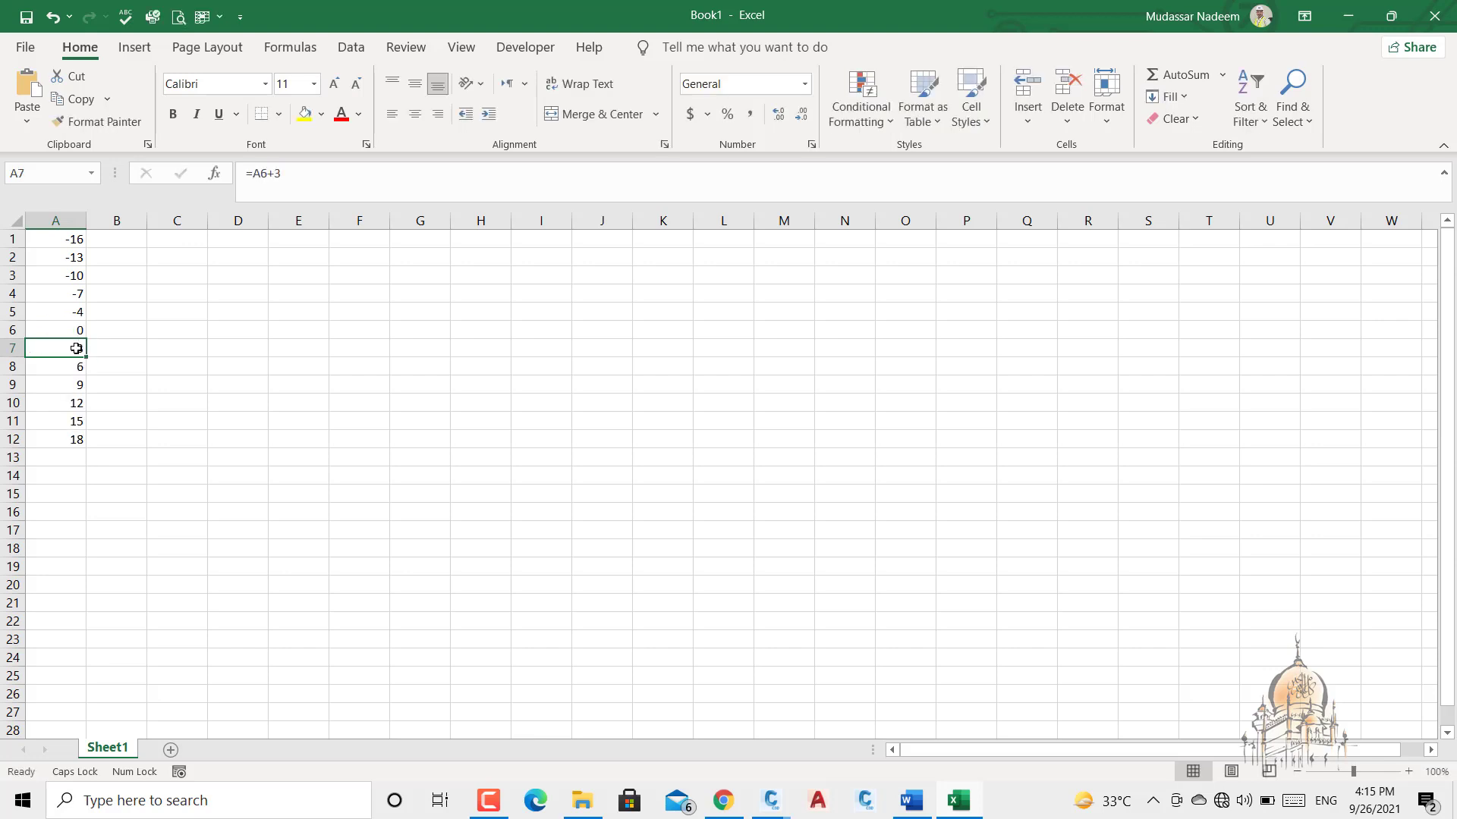
left_click(73, 440)
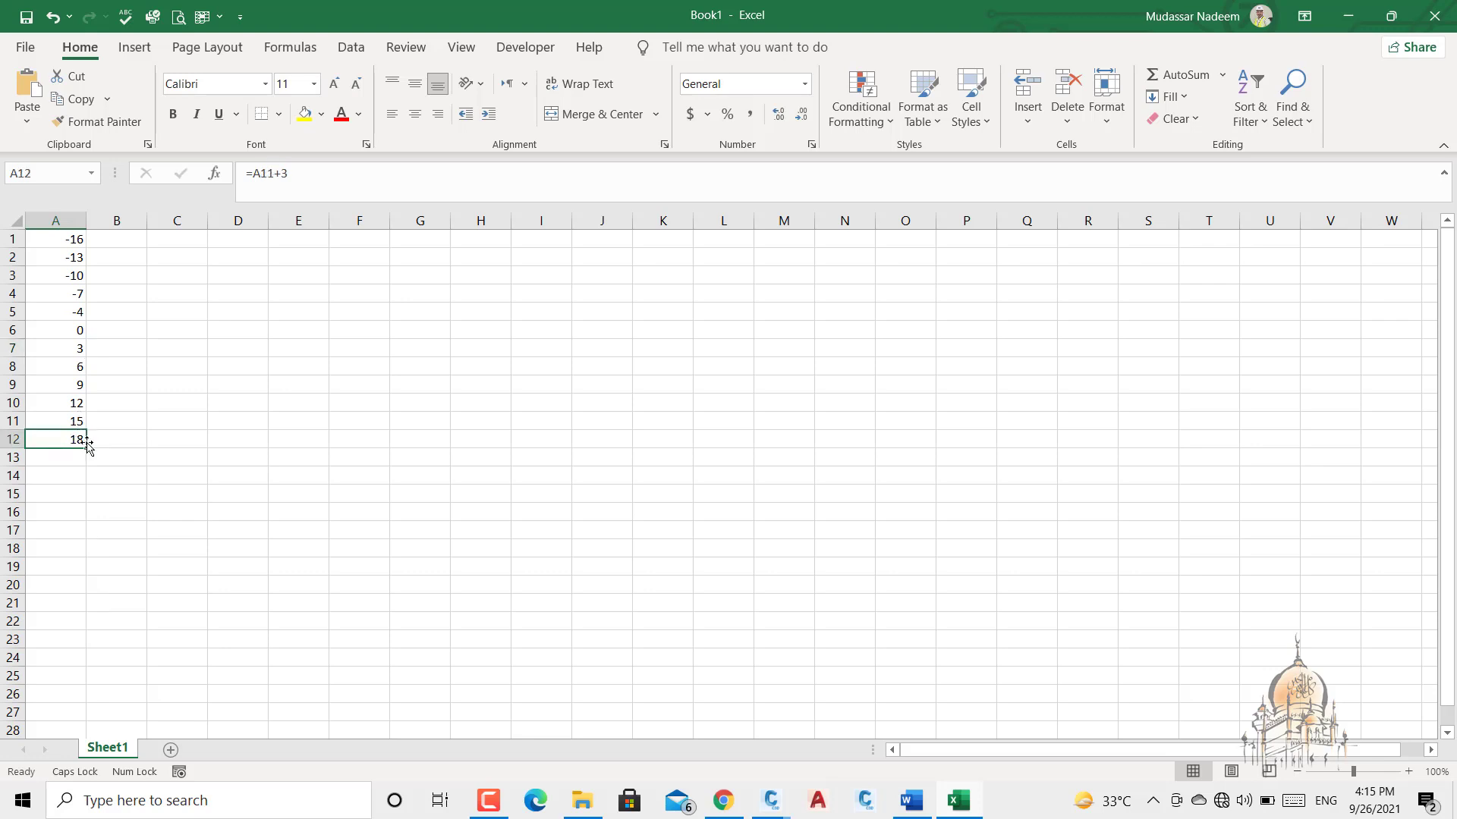
type("16")
left_click(81, 482)
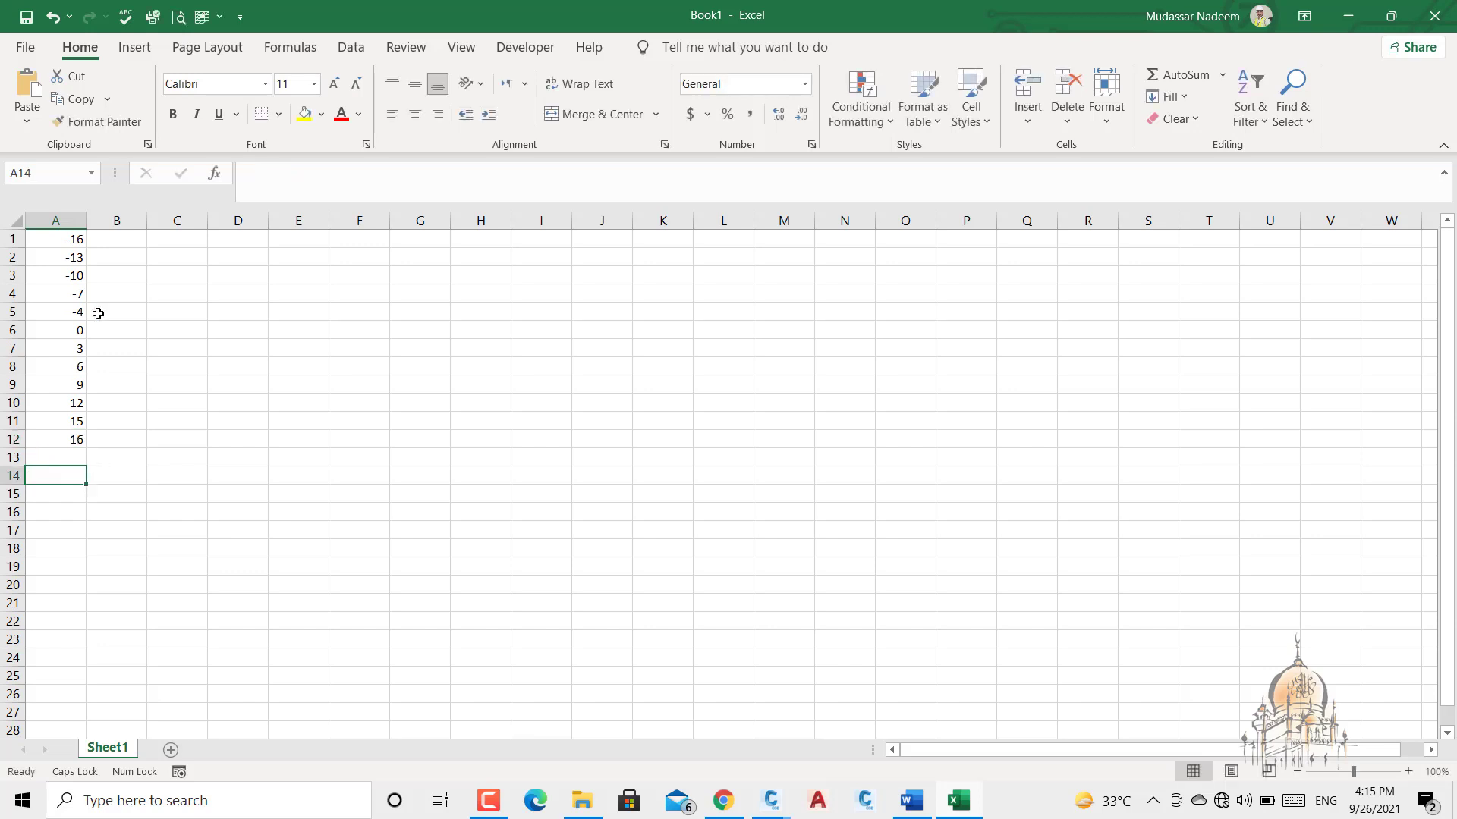
left_click_drag(78, 240, 71, 425)
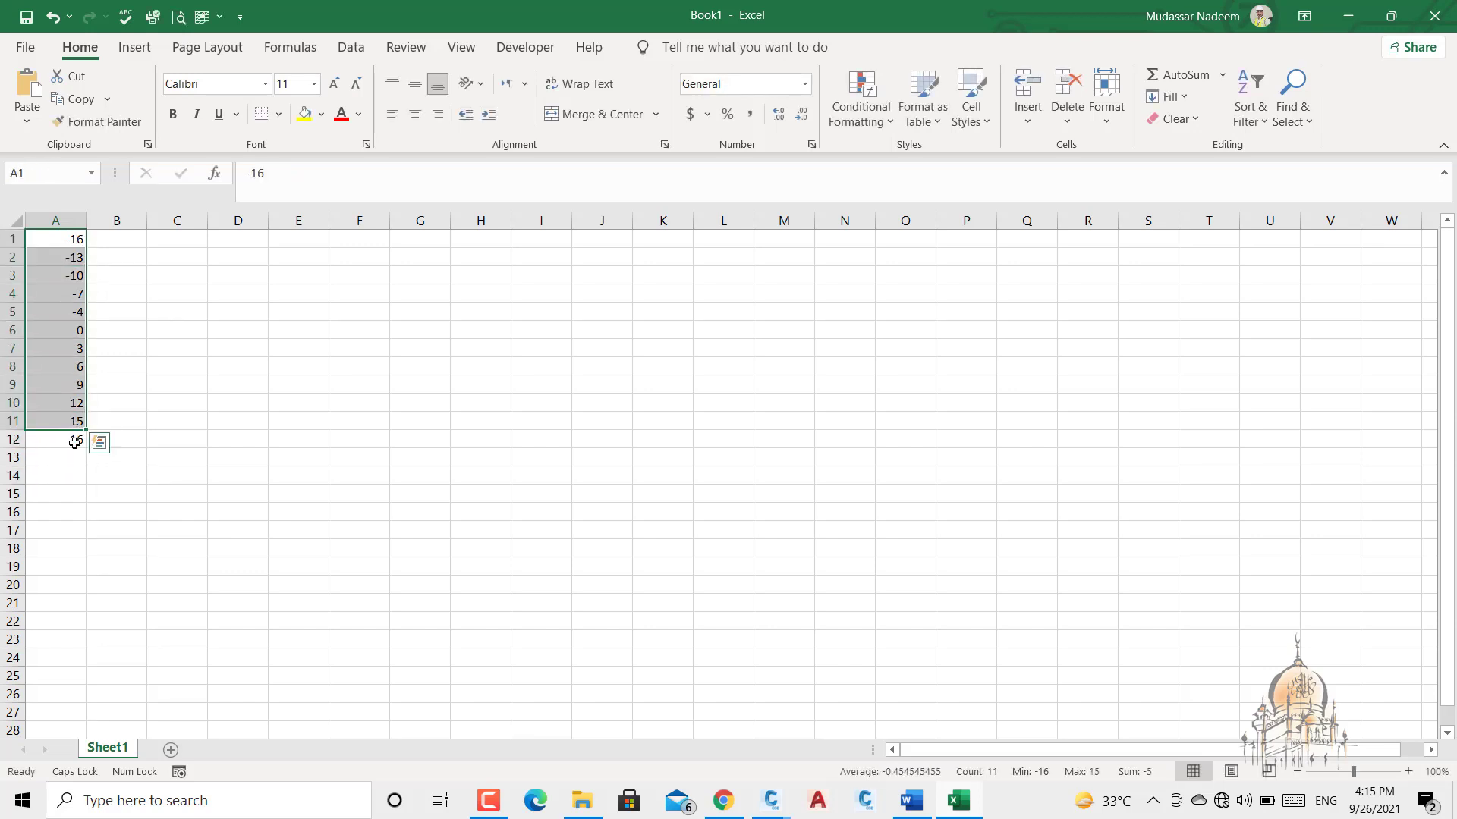
- Change the formula in cell A2 to =A1+2
left_click(76, 255)
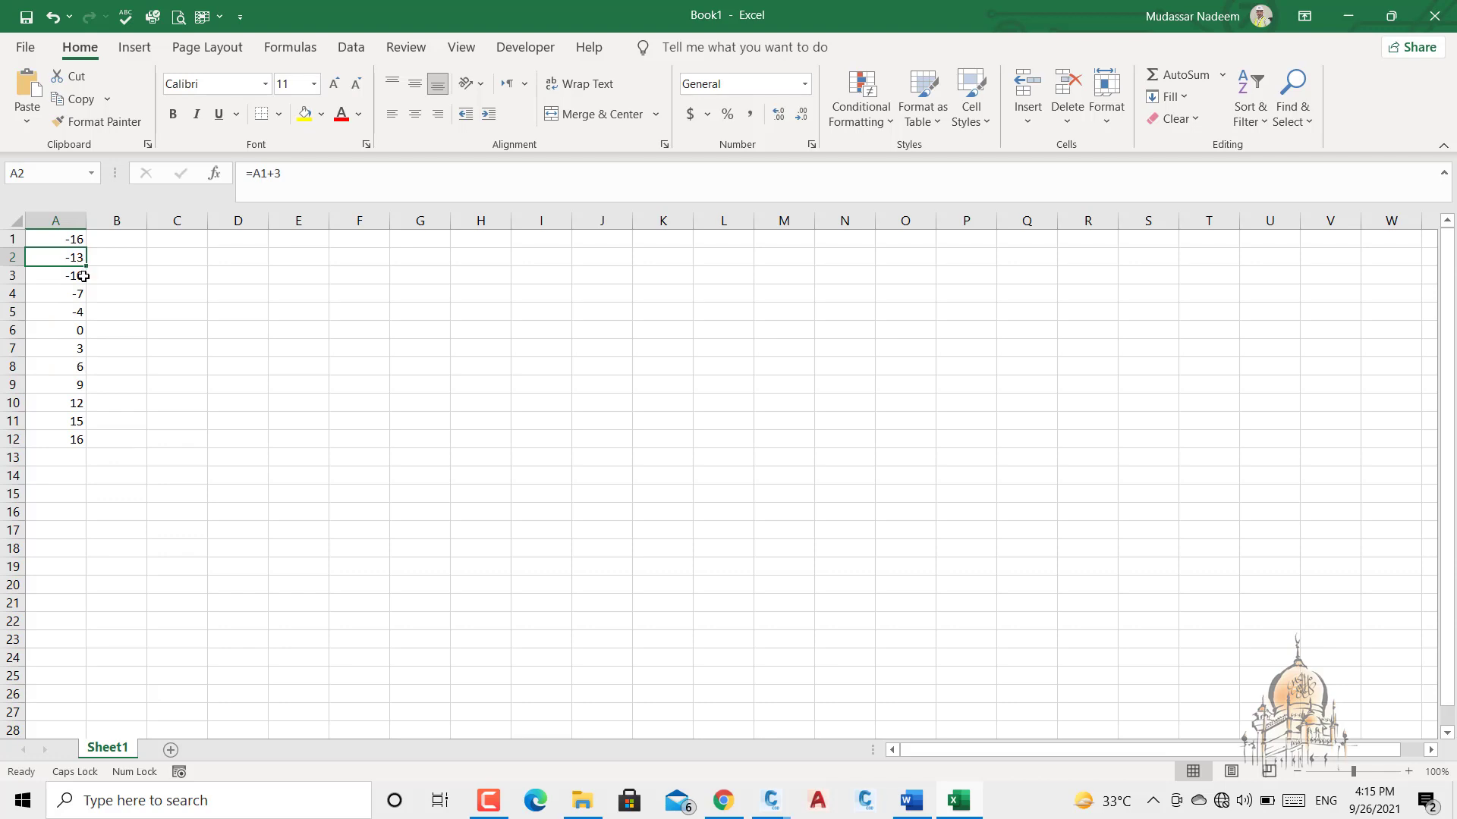
key("F2")
key("BackSpace")
key("BackSpace")
key("BackSpace")
key("BackSpace")
left_click(77, 237)
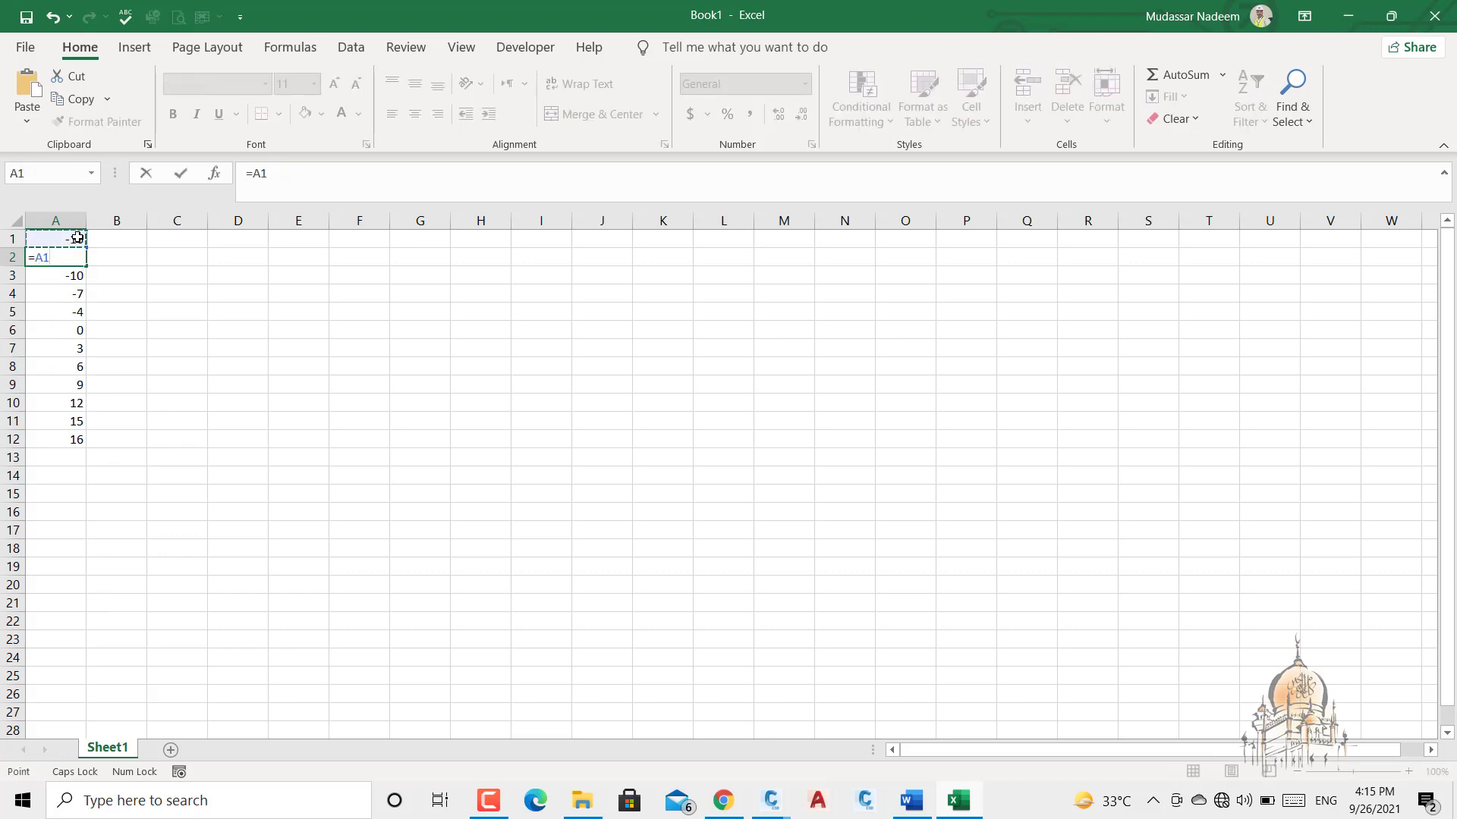
type("+2")
key("Return")
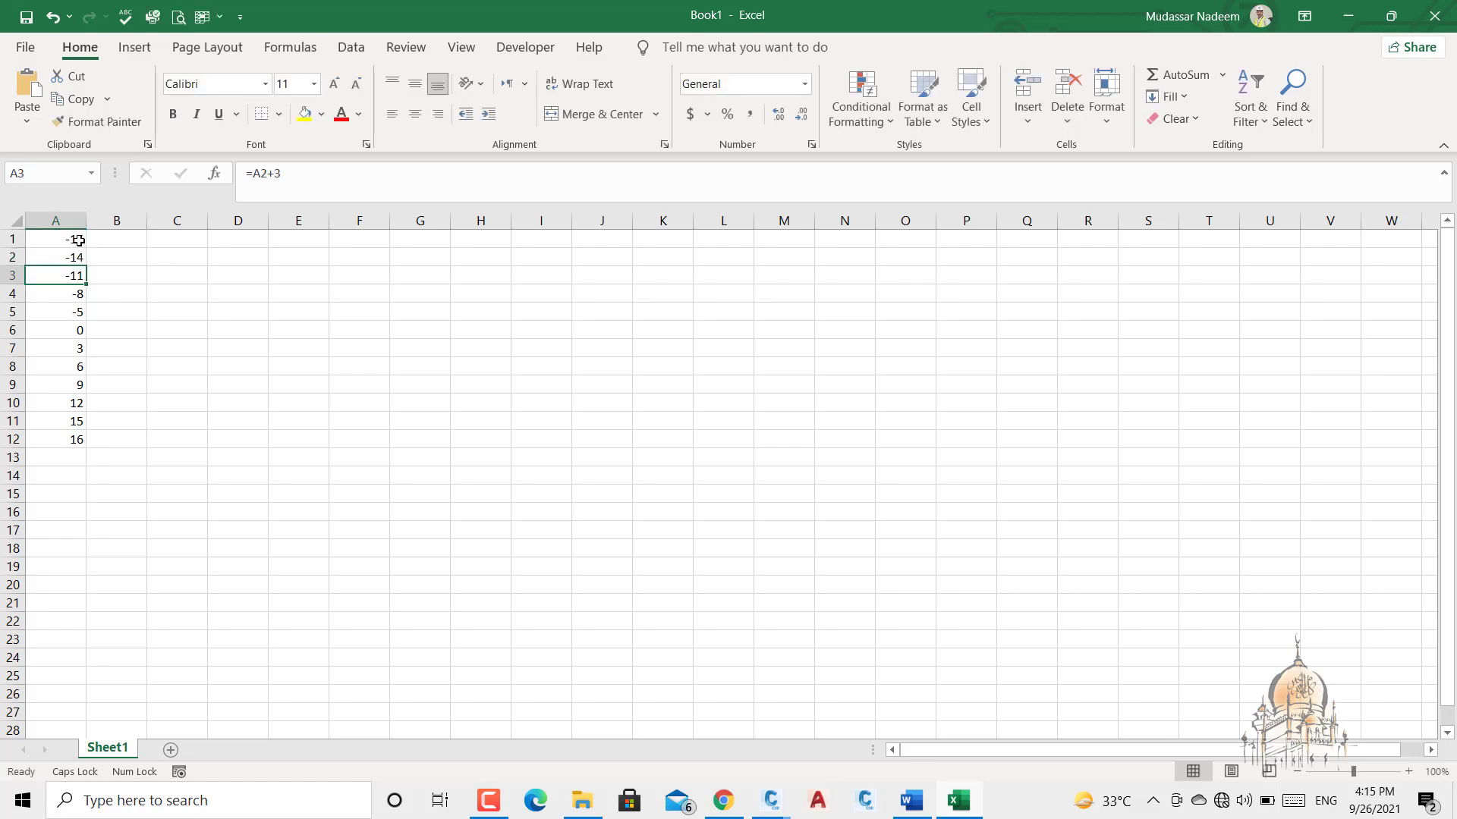
- Fill the A2 formula down column A to row 17 so the offsets run in steps of 2 up to 16
left_click(73, 255)
left_click_drag(88, 267, 67, 447)
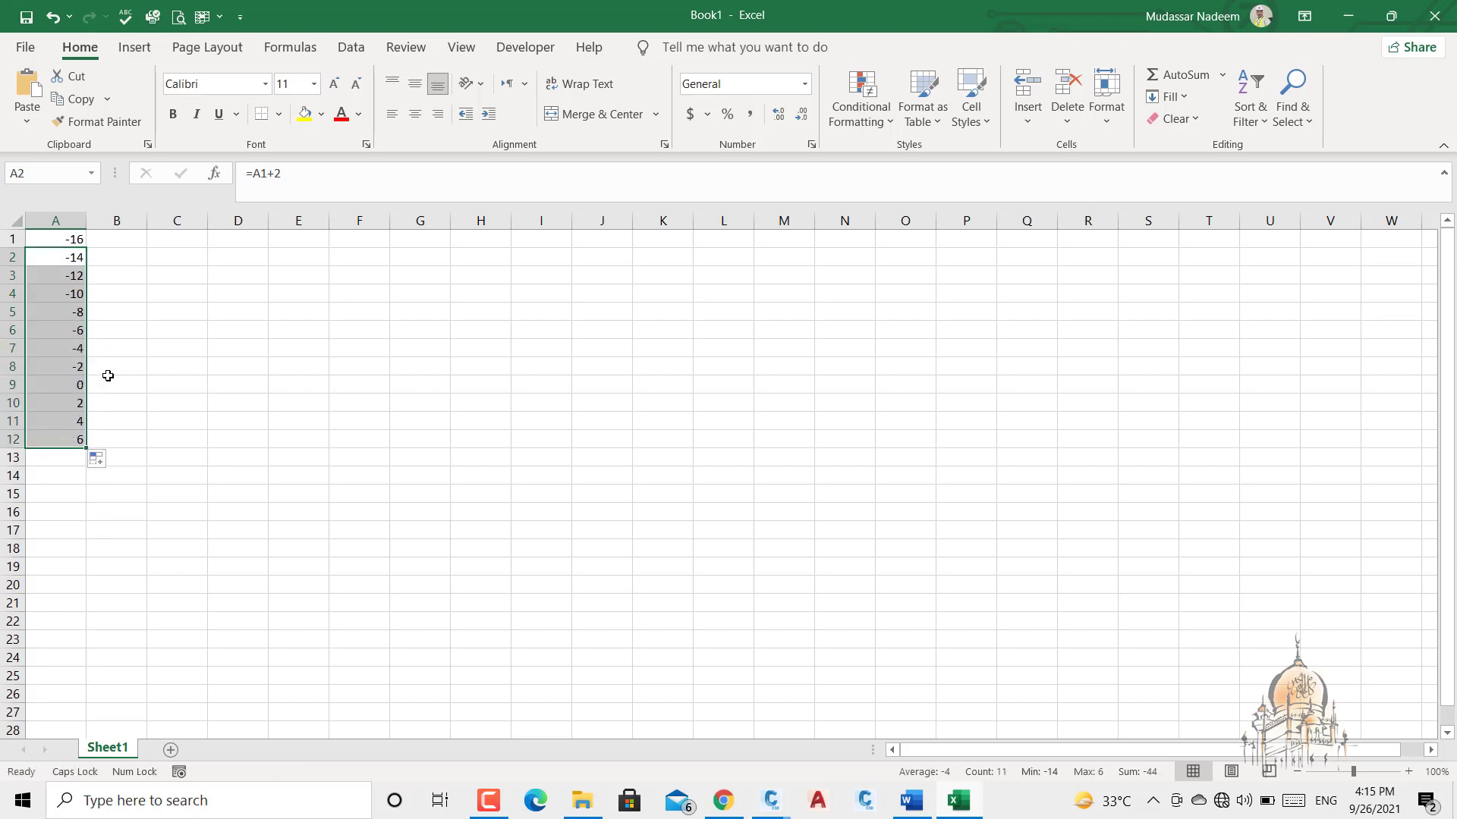
scroll(91, 367, "down", 2)
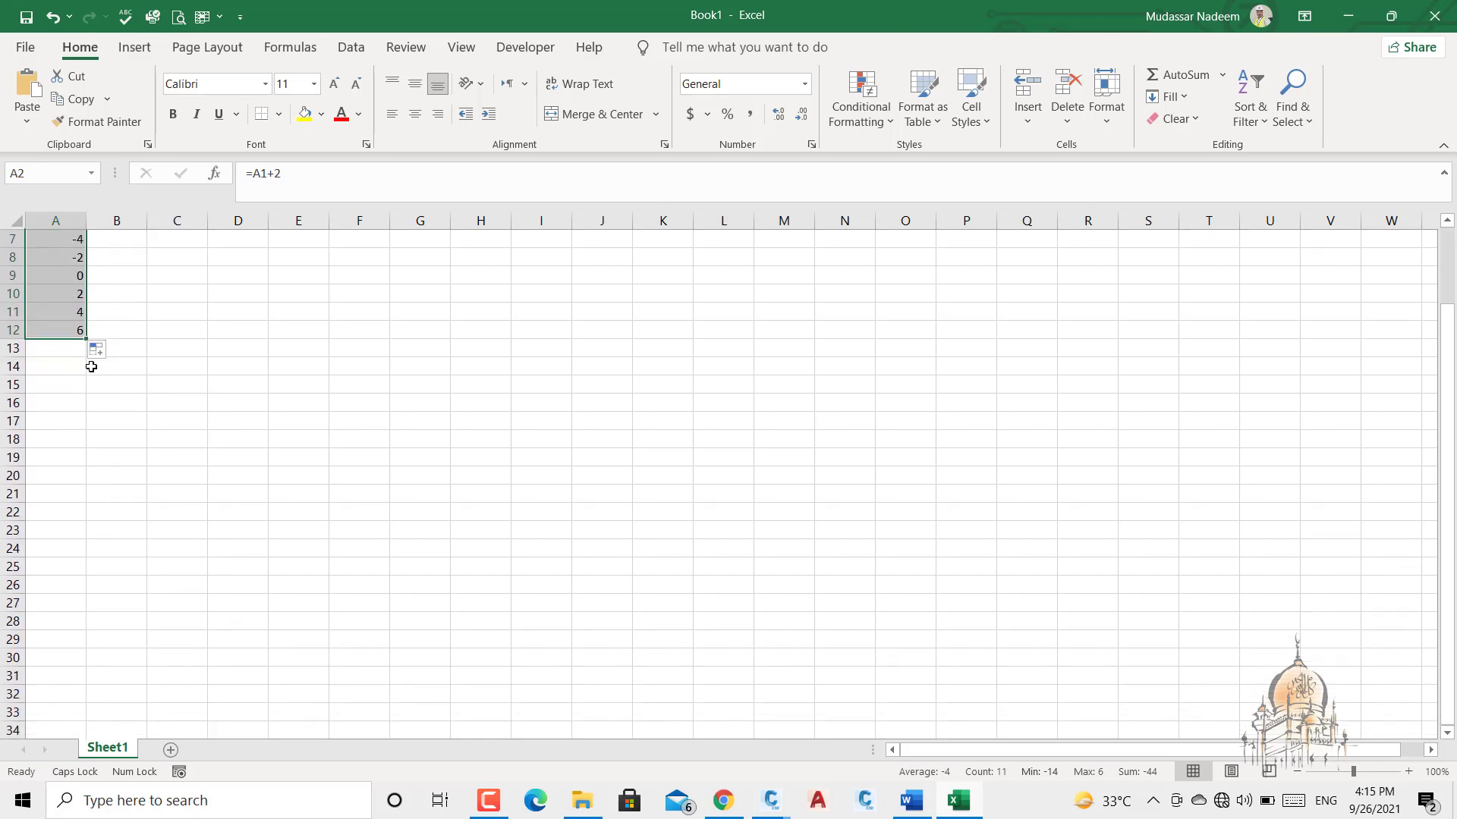
left_click_drag(85, 341, 73, 451)
left_click(78, 444)
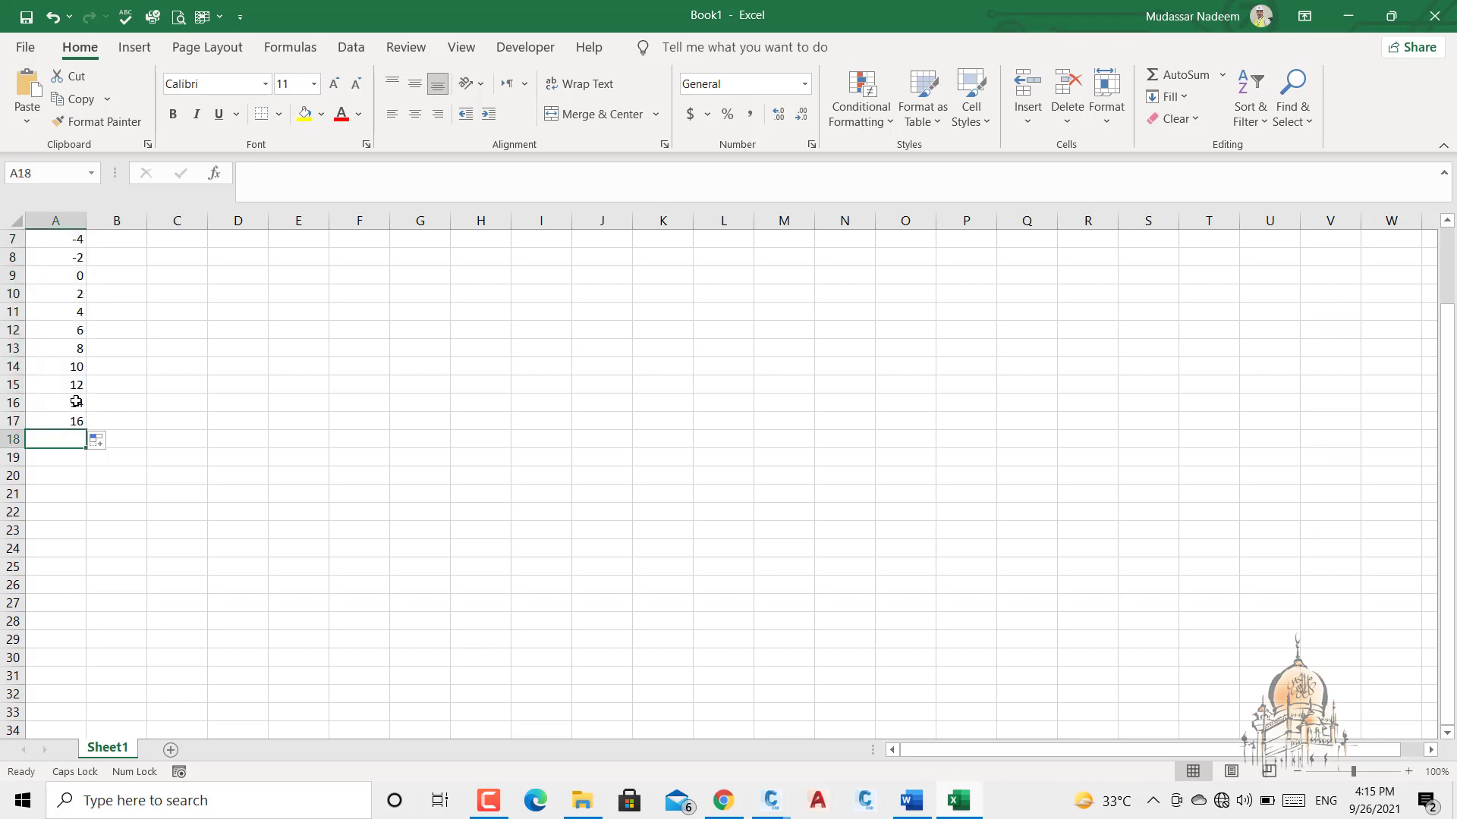
scroll(79, 409, "up", 2)
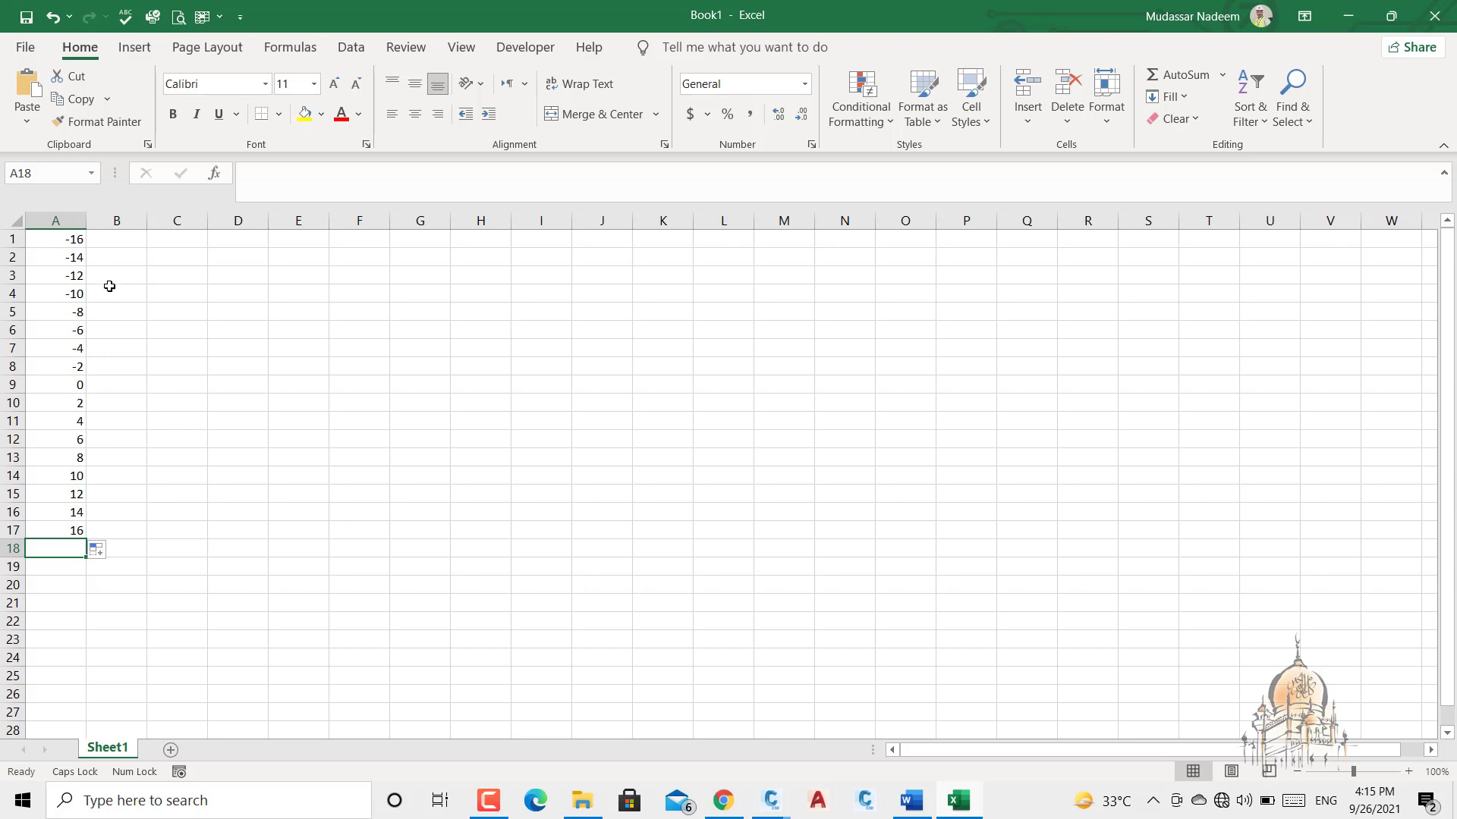
left_click_drag(132, 243, 107, 530)
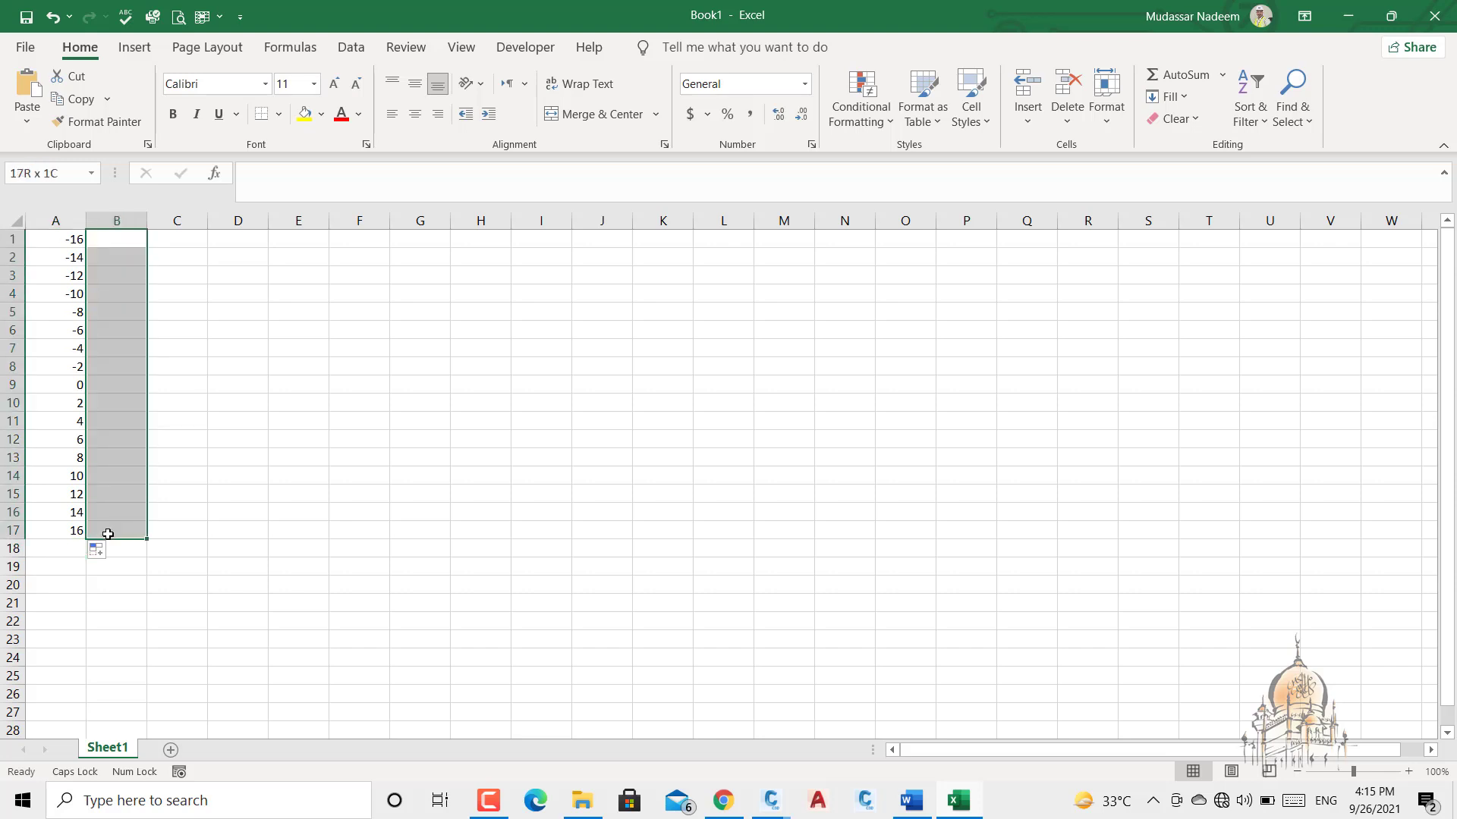
left_click(582, 115)
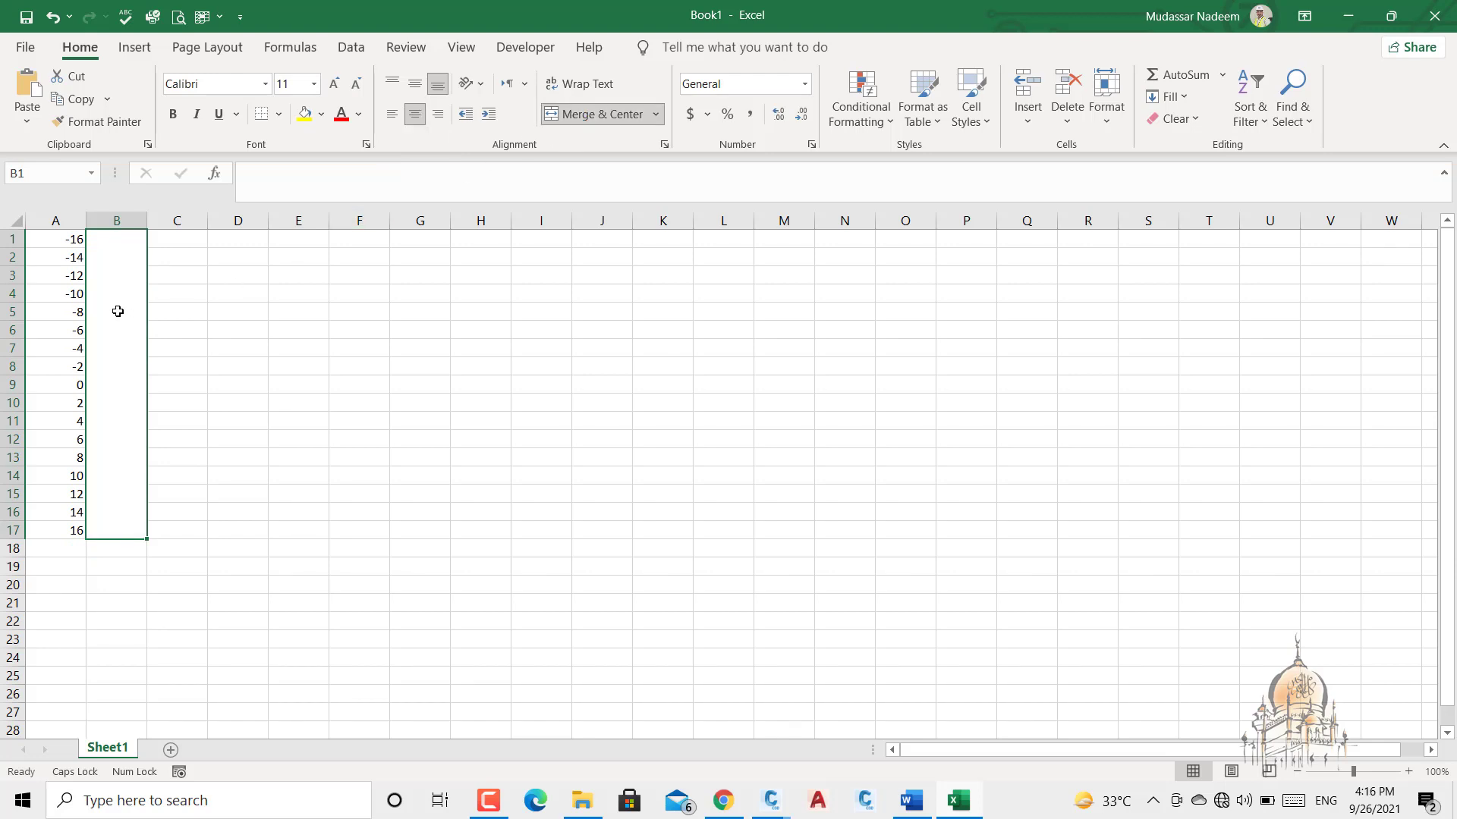
key("ctrl+z")
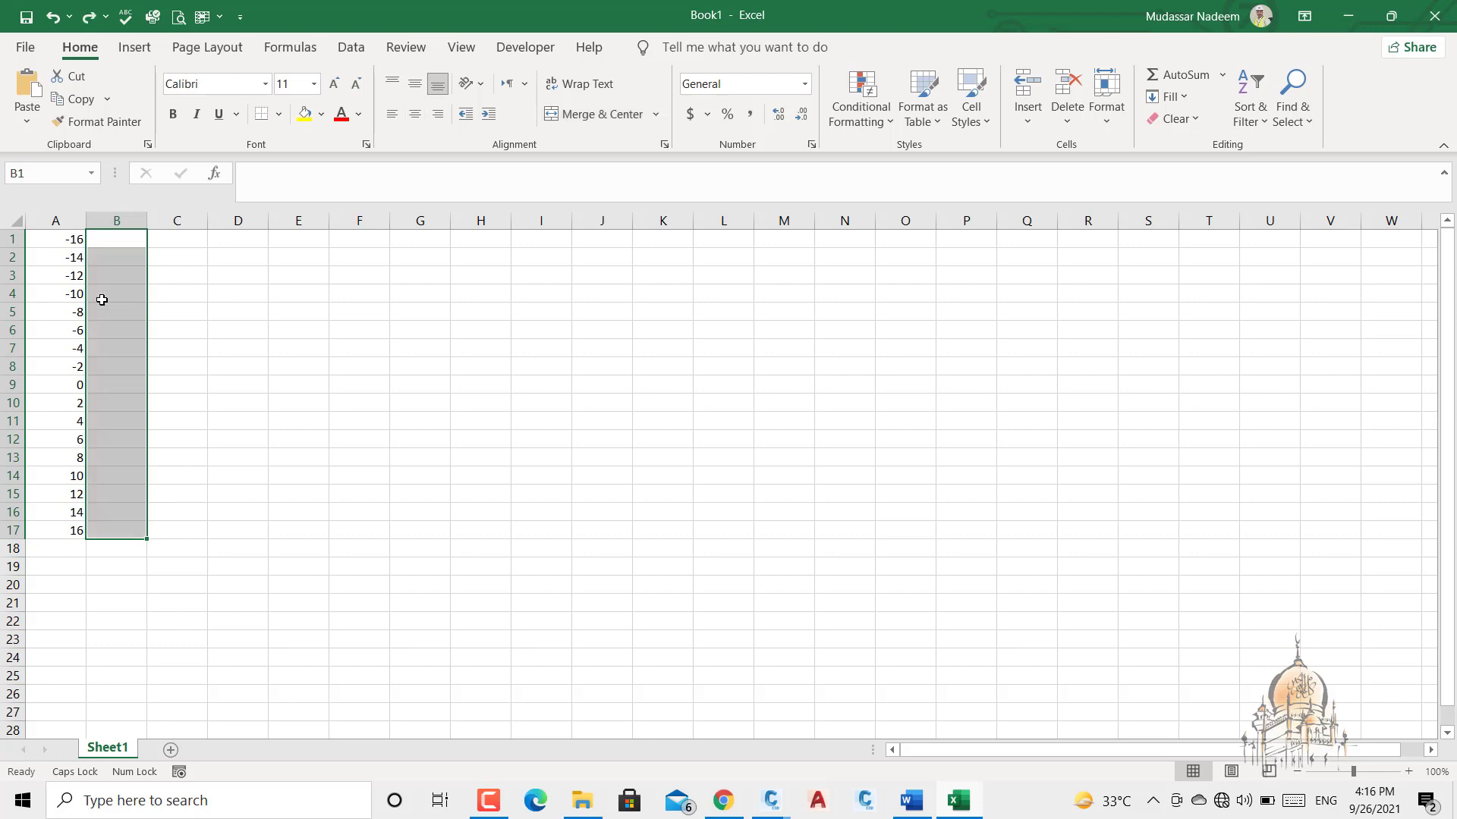
- Insert a blank column before the offset list and merge and centre its cells A1:A17
left_click(66, 219)
right_click(65, 221)
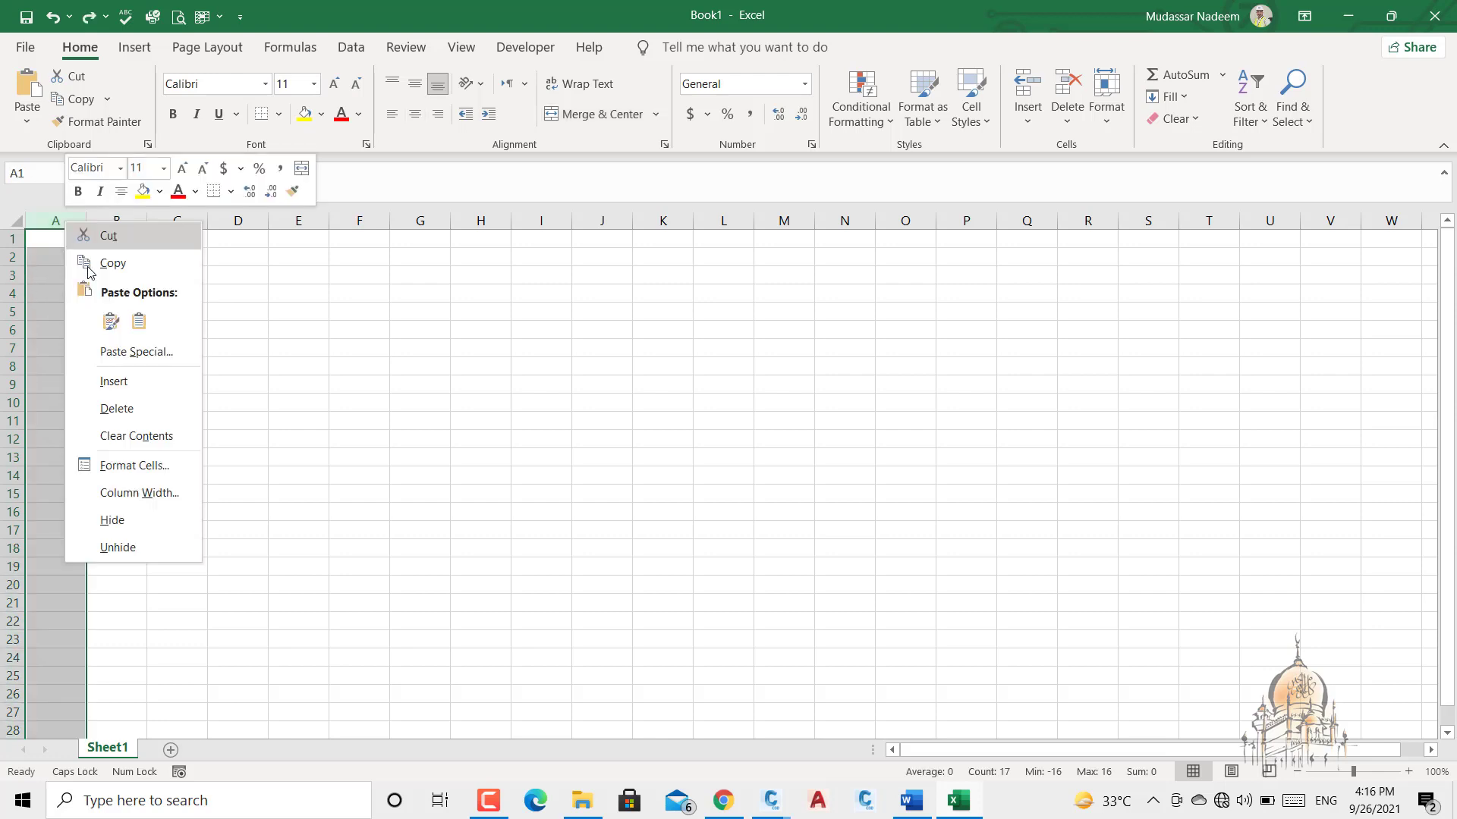
left_click(110, 381)
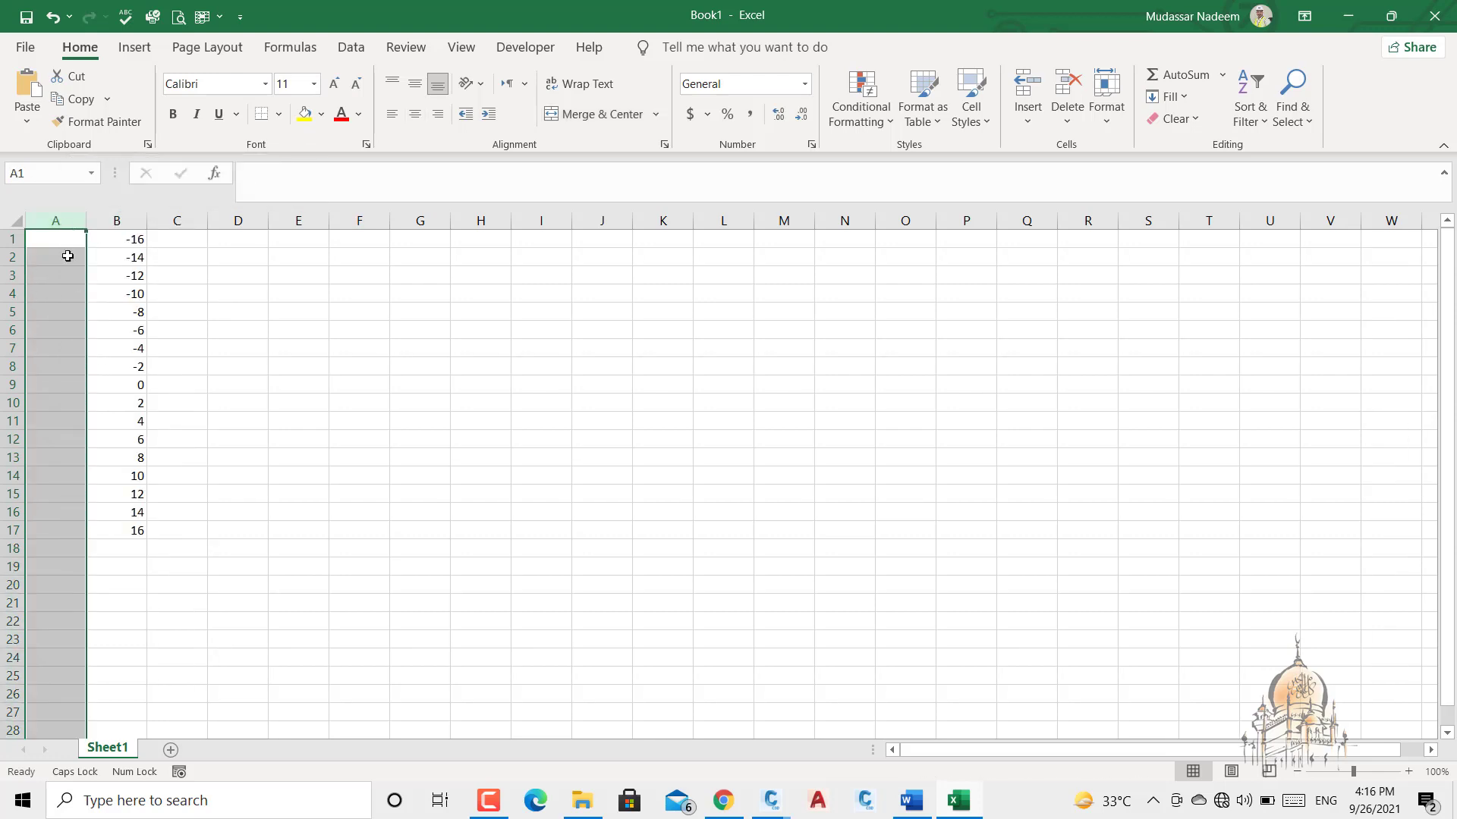
left_click_drag(65, 242, 37, 535)
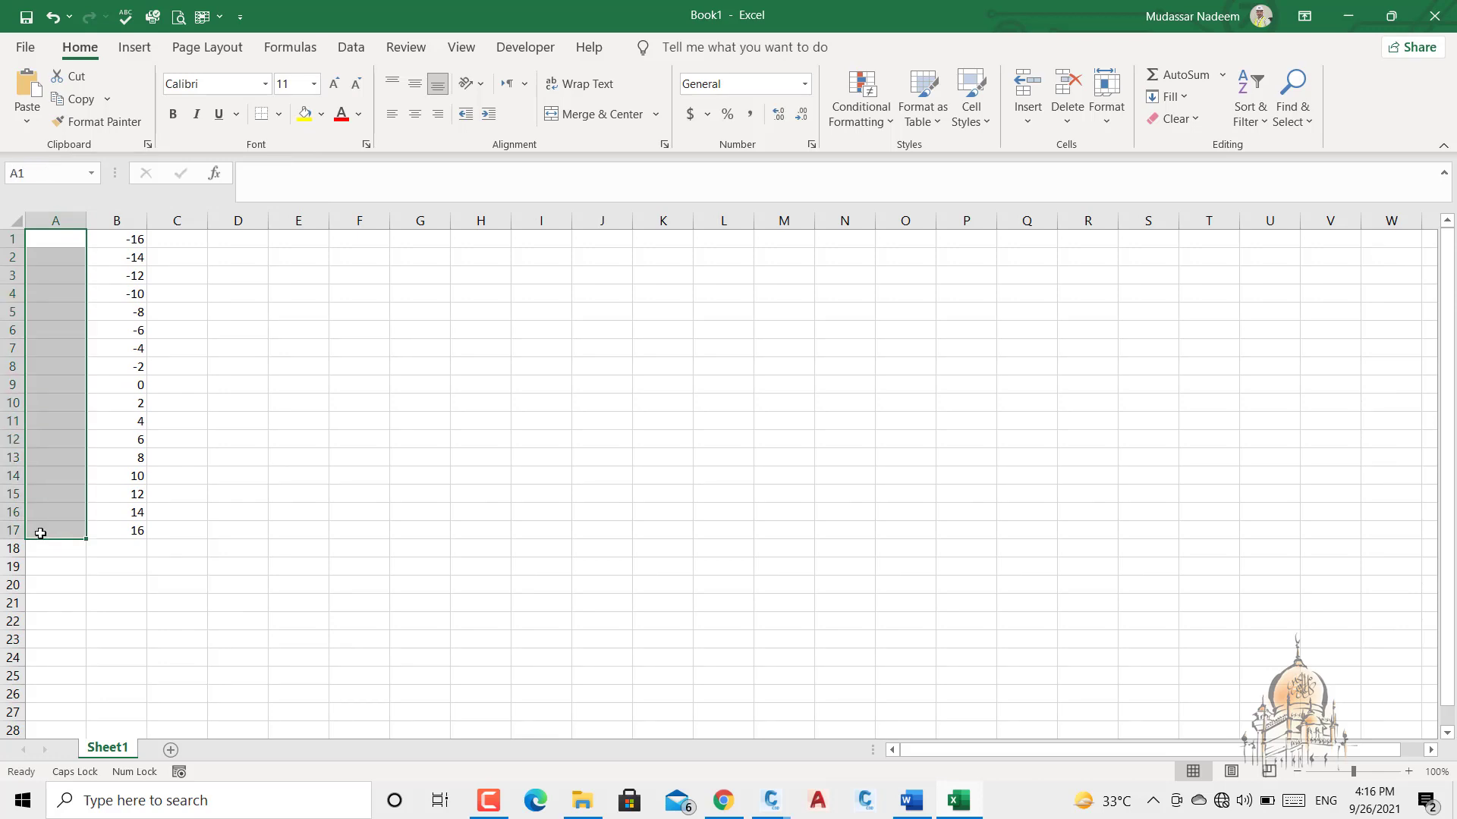
left_click(589, 115)
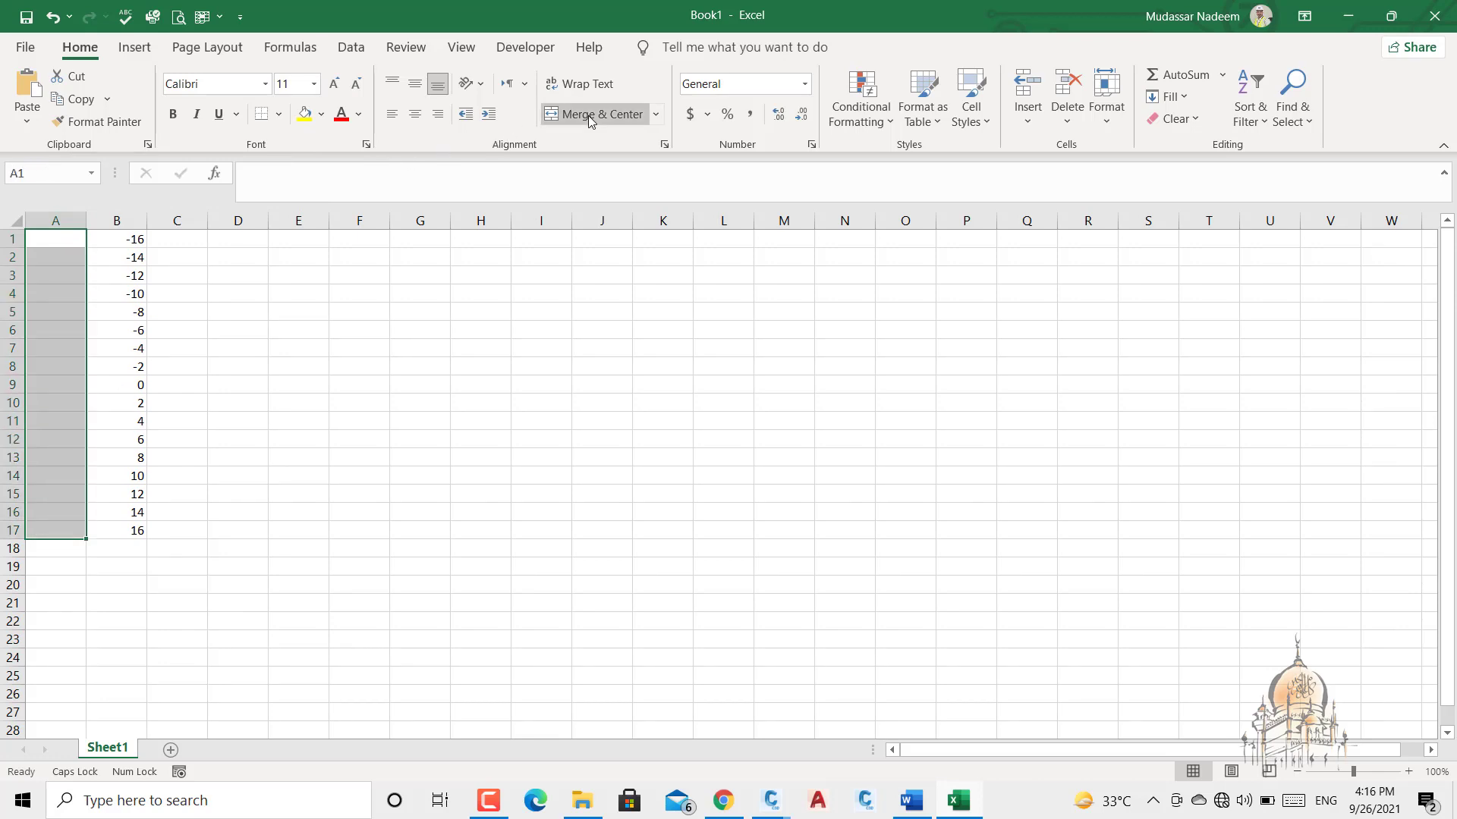
- Enter 1250 in the merged cell A1 and align it vertically to the middle
type("1")
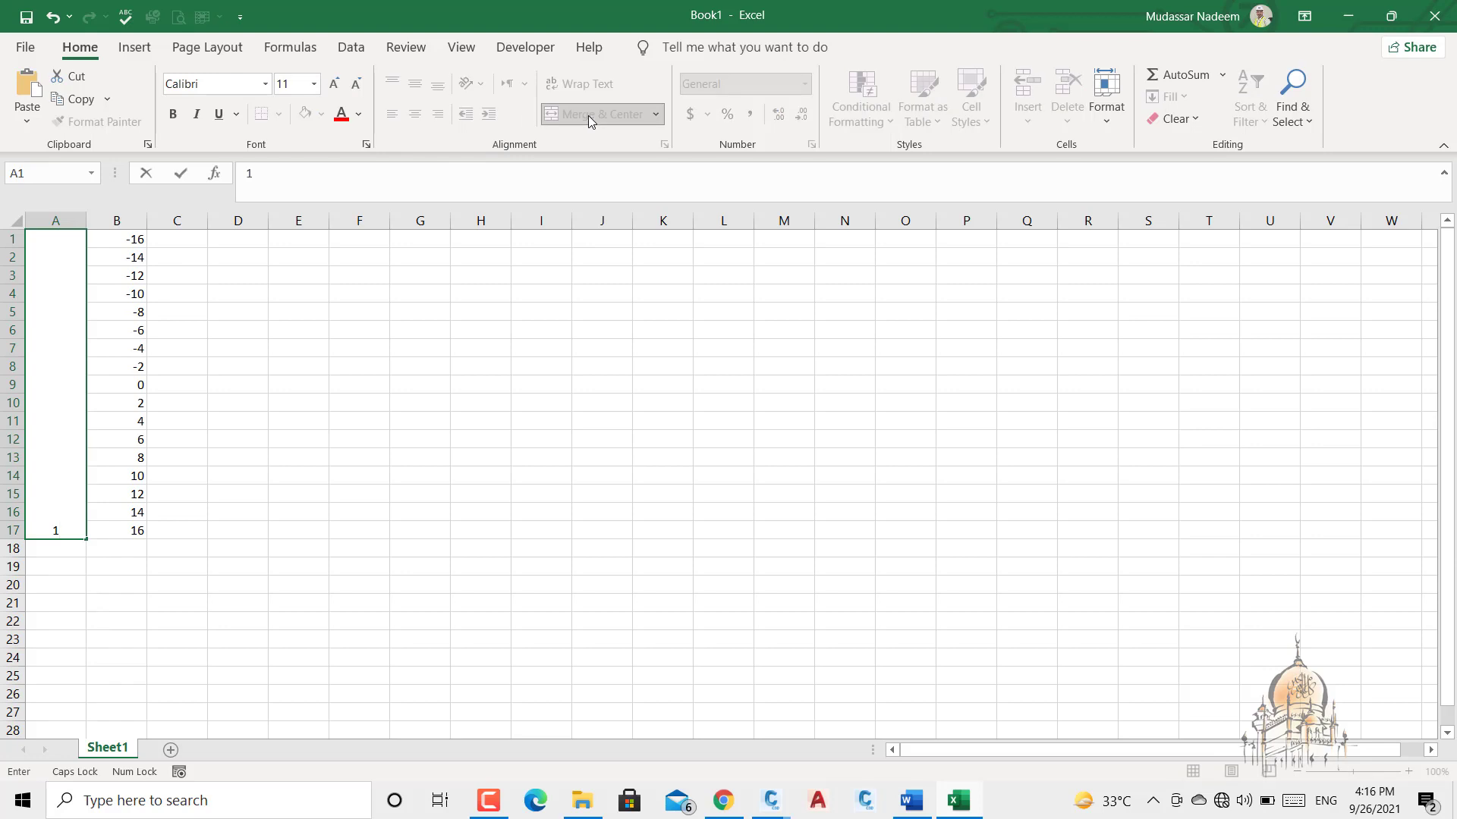
type("250")
left_click(557, 383)
left_click(33, 428)
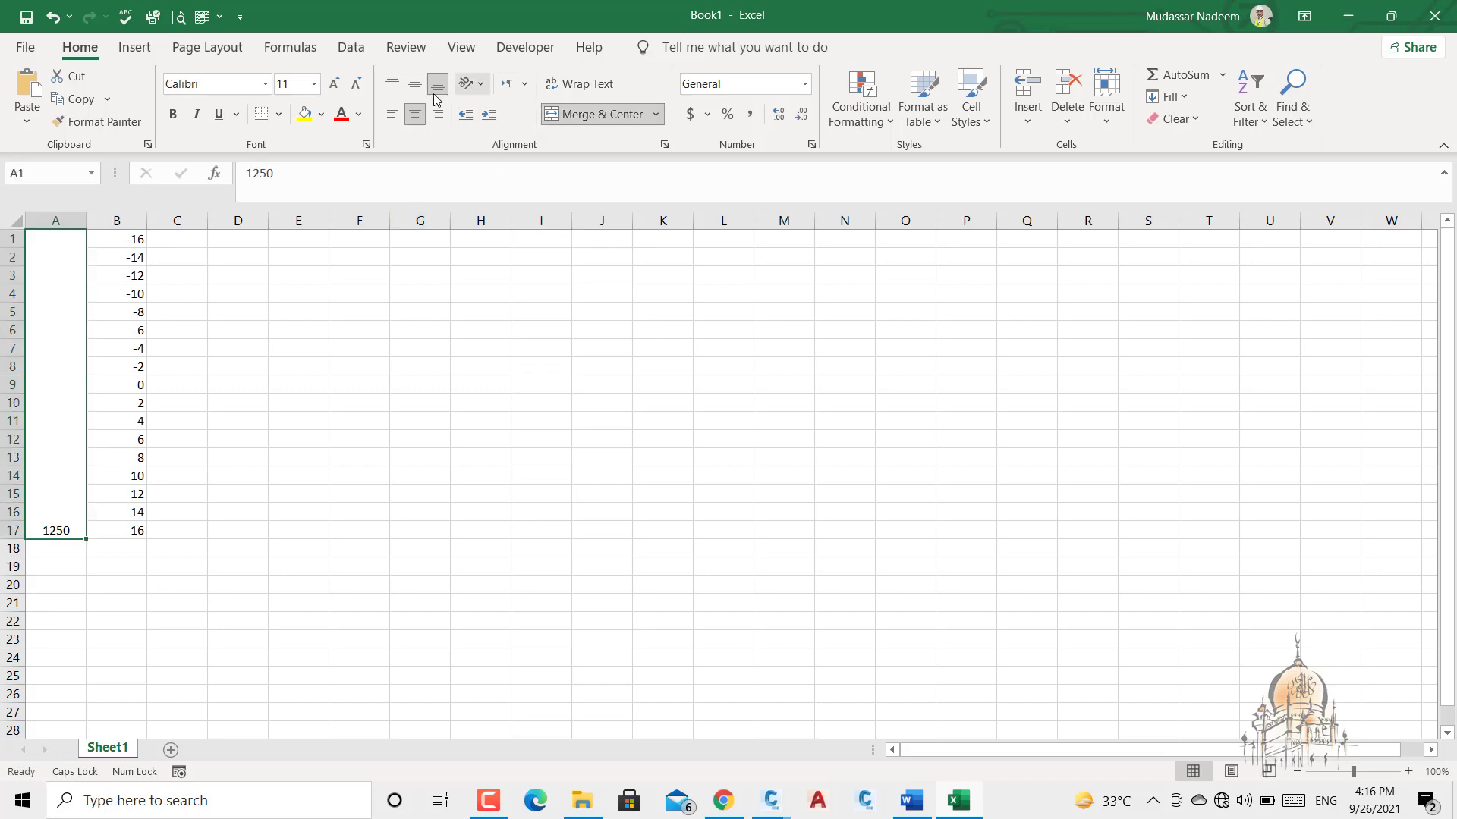
left_click(416, 83)
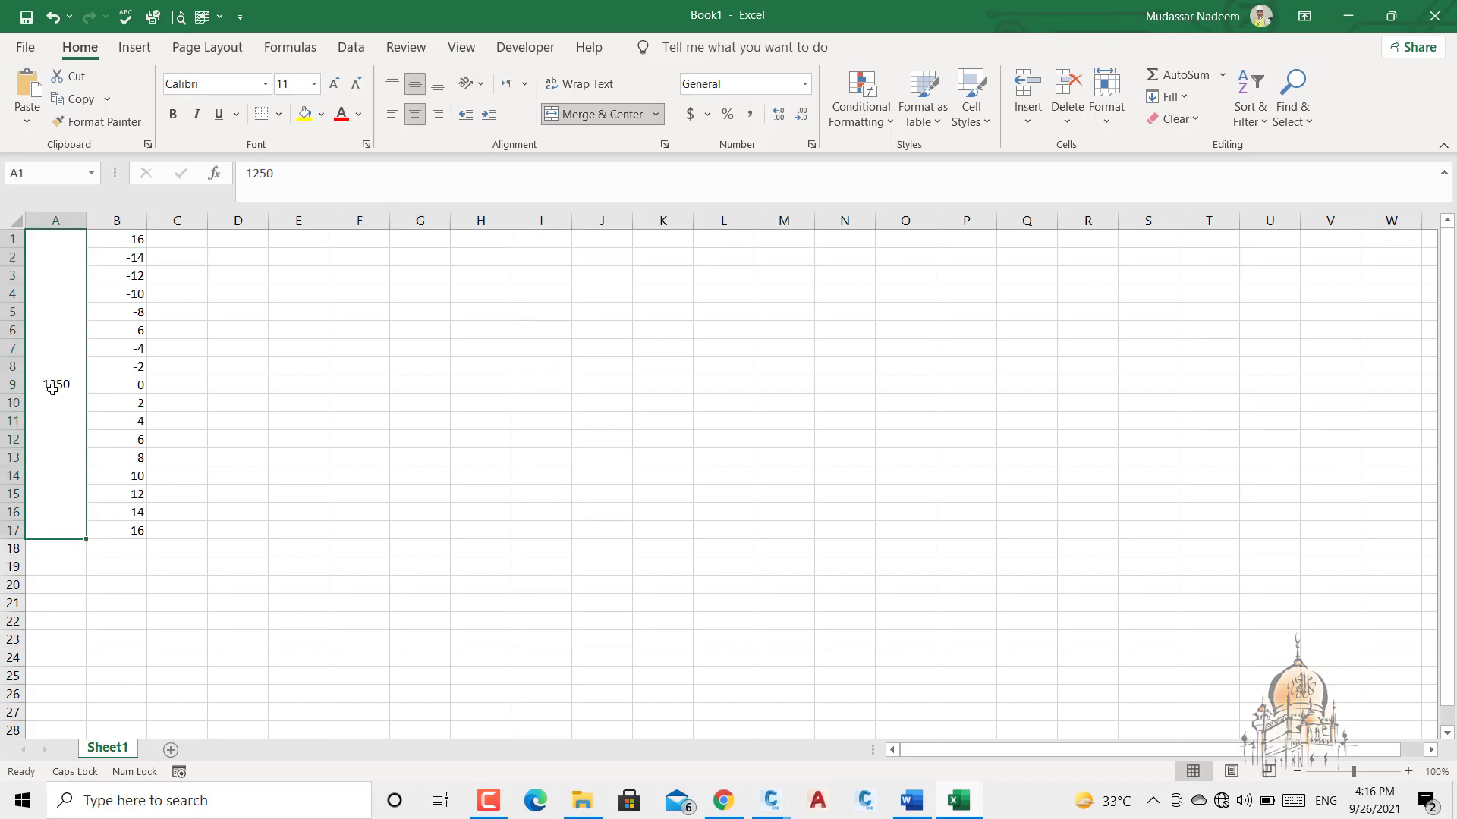
- Enter the formula =A1+25 in cell A18 below the merged block
left_click(44, 555)
type("=")
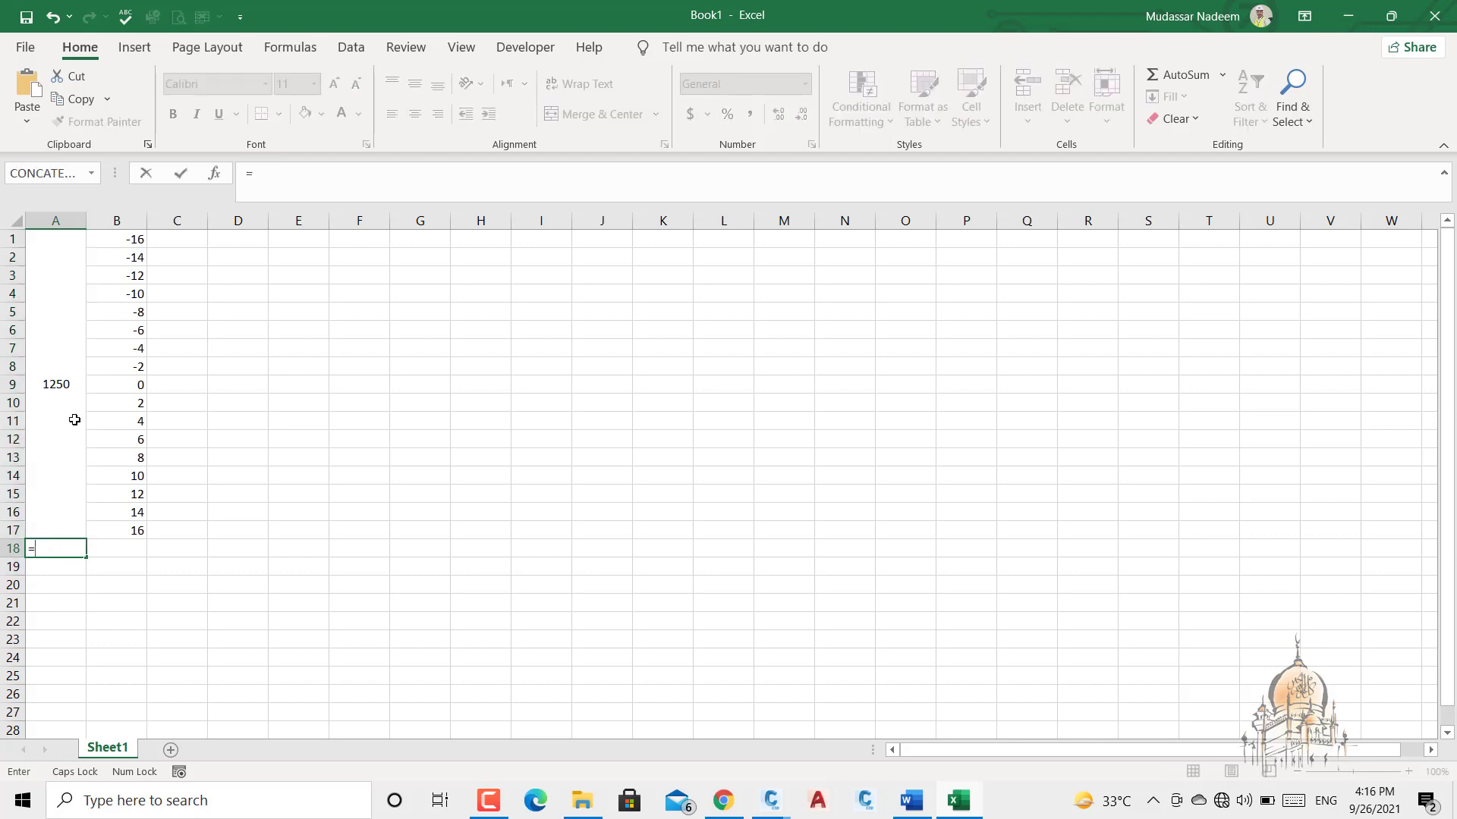
left_click(63, 386)
type("+25")
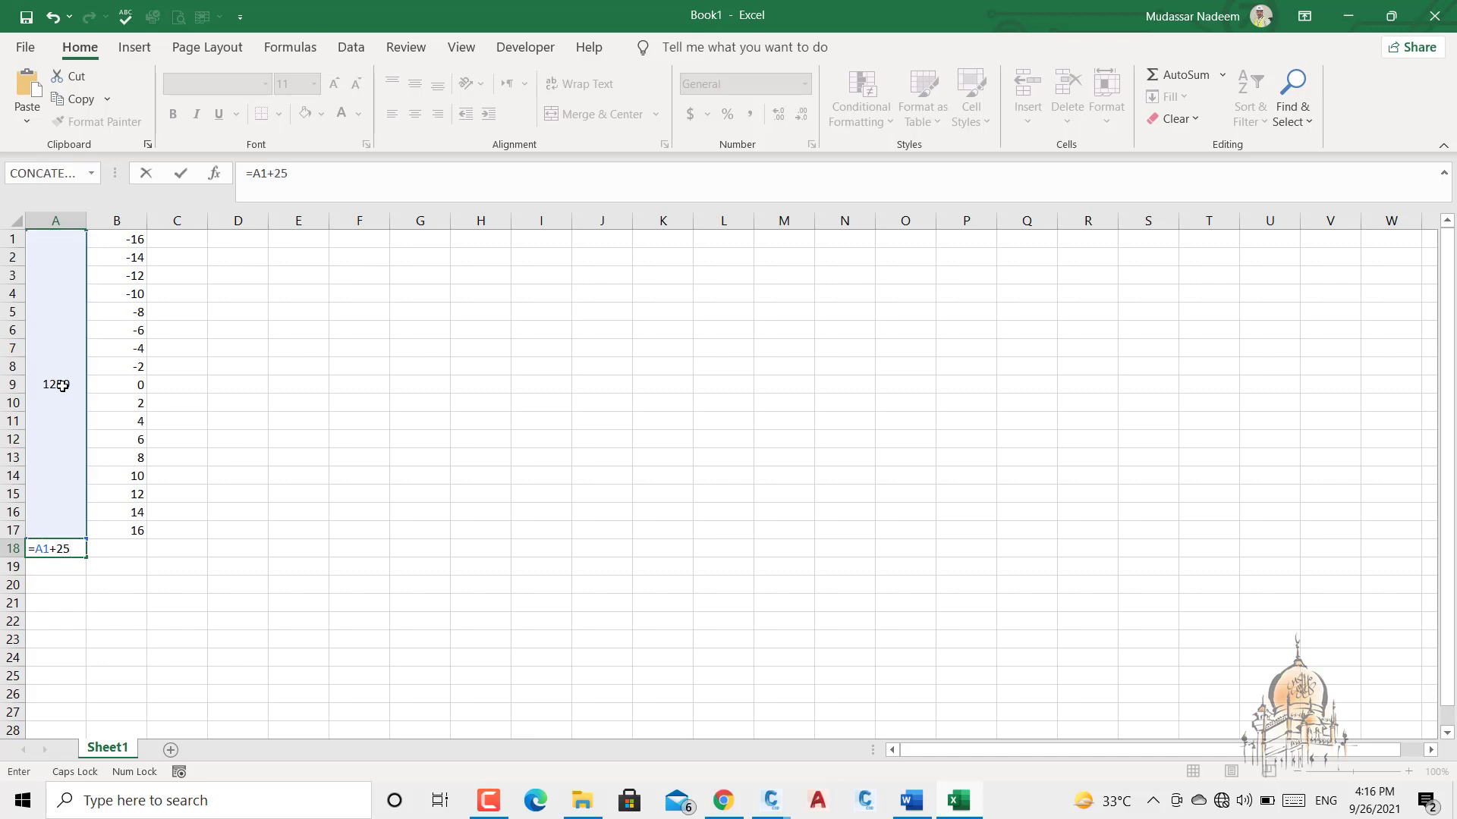
key("Return")
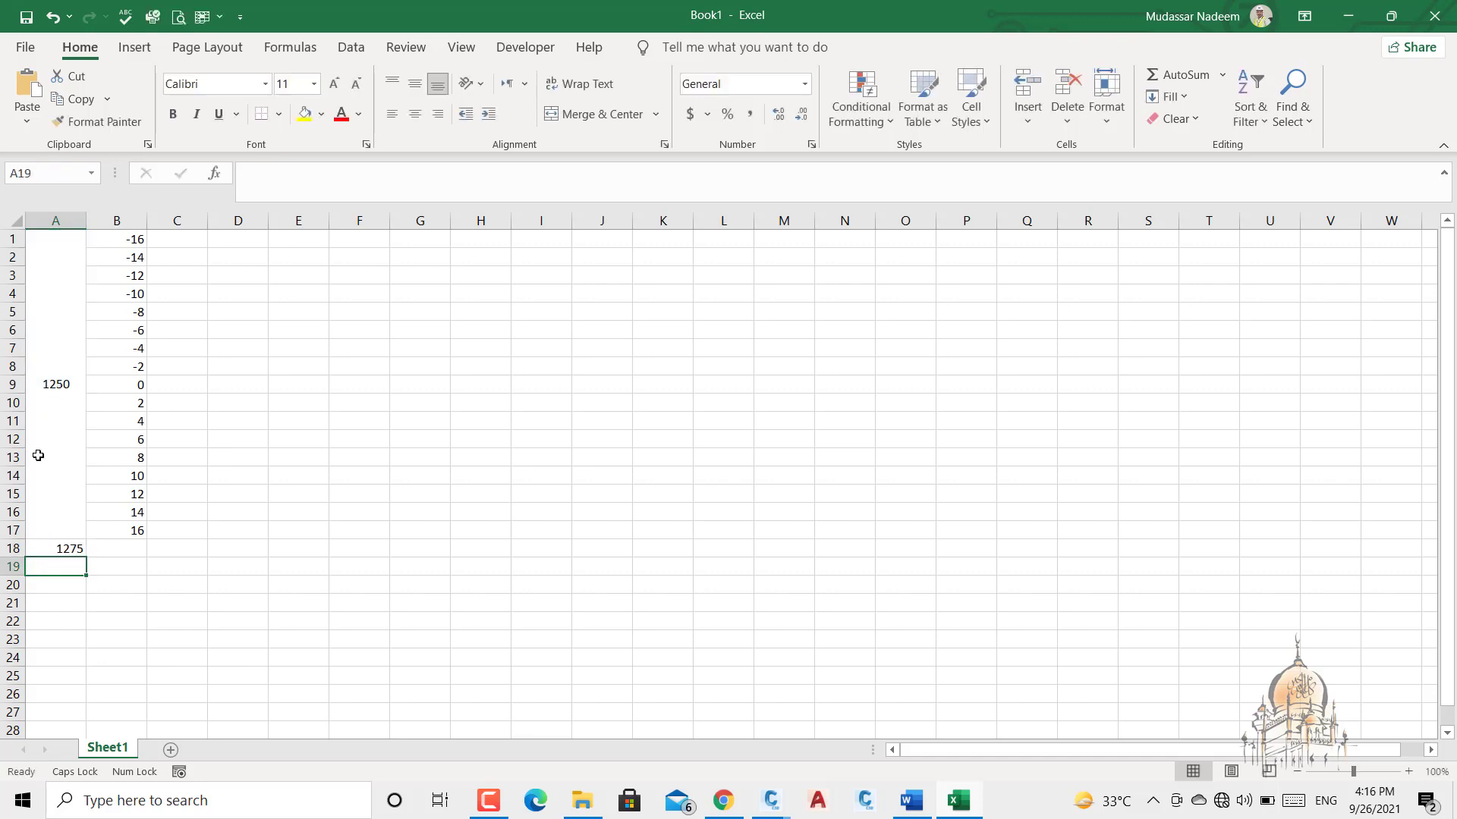
- Fill the merged 1250 block down column A to row 1088 to repeat the 17-row merged cells
left_click(80, 440)
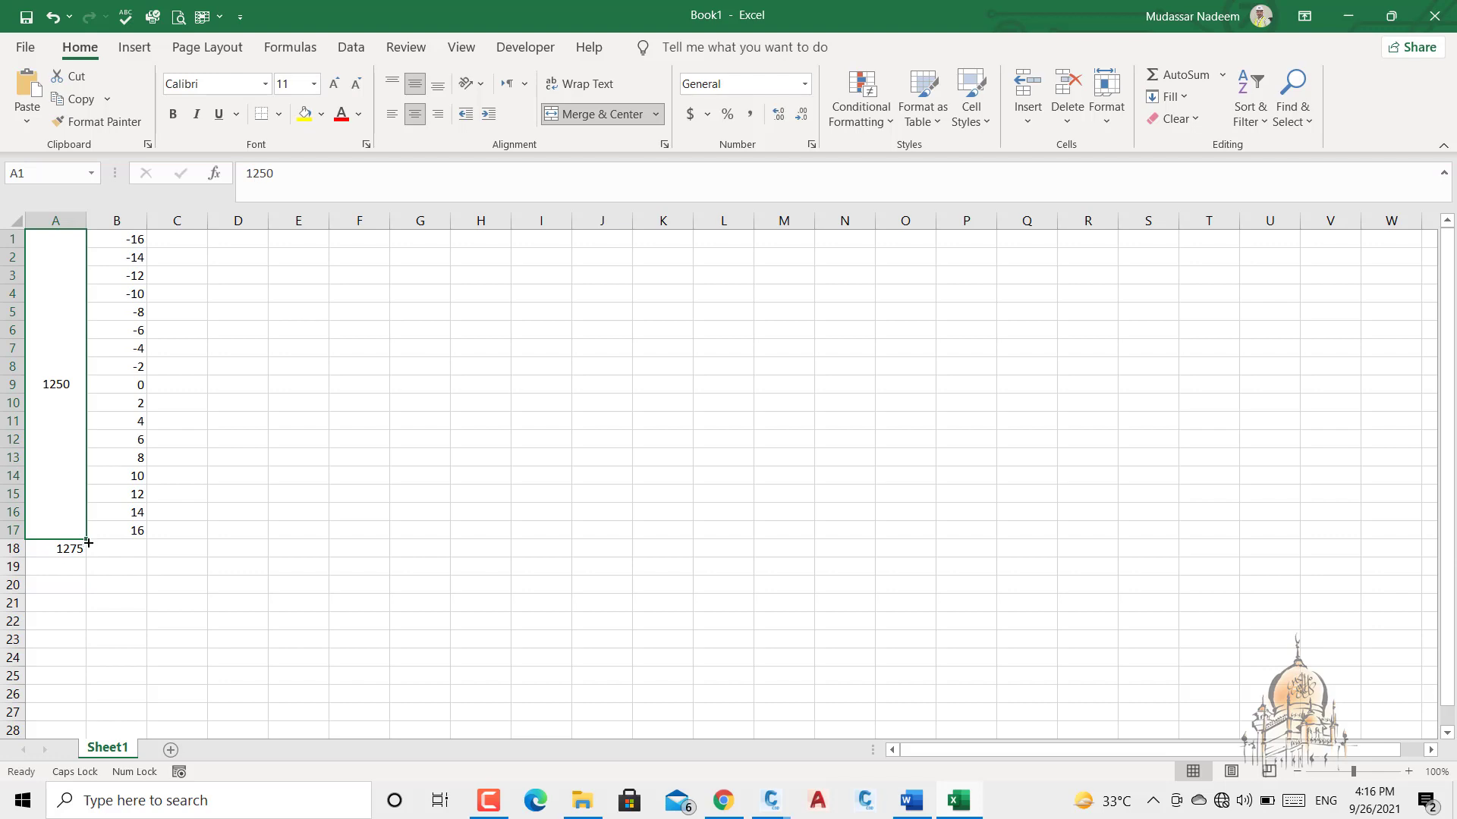
left_click_drag(88, 543, 56, 616)
scroll(104, 479, "down", 3)
scroll(105, 479, "up", 3)
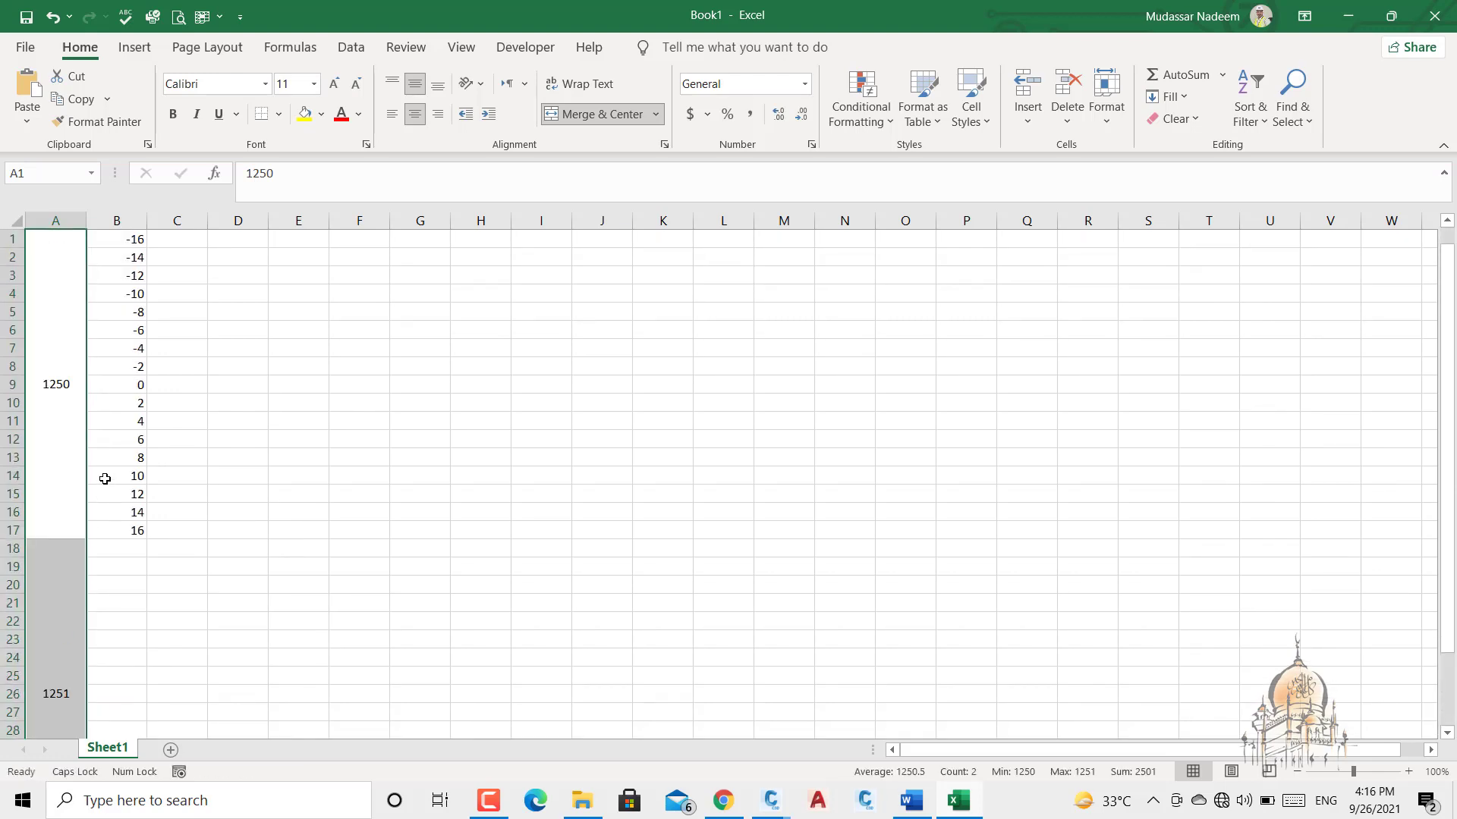
scroll(105, 479, "down", 2)
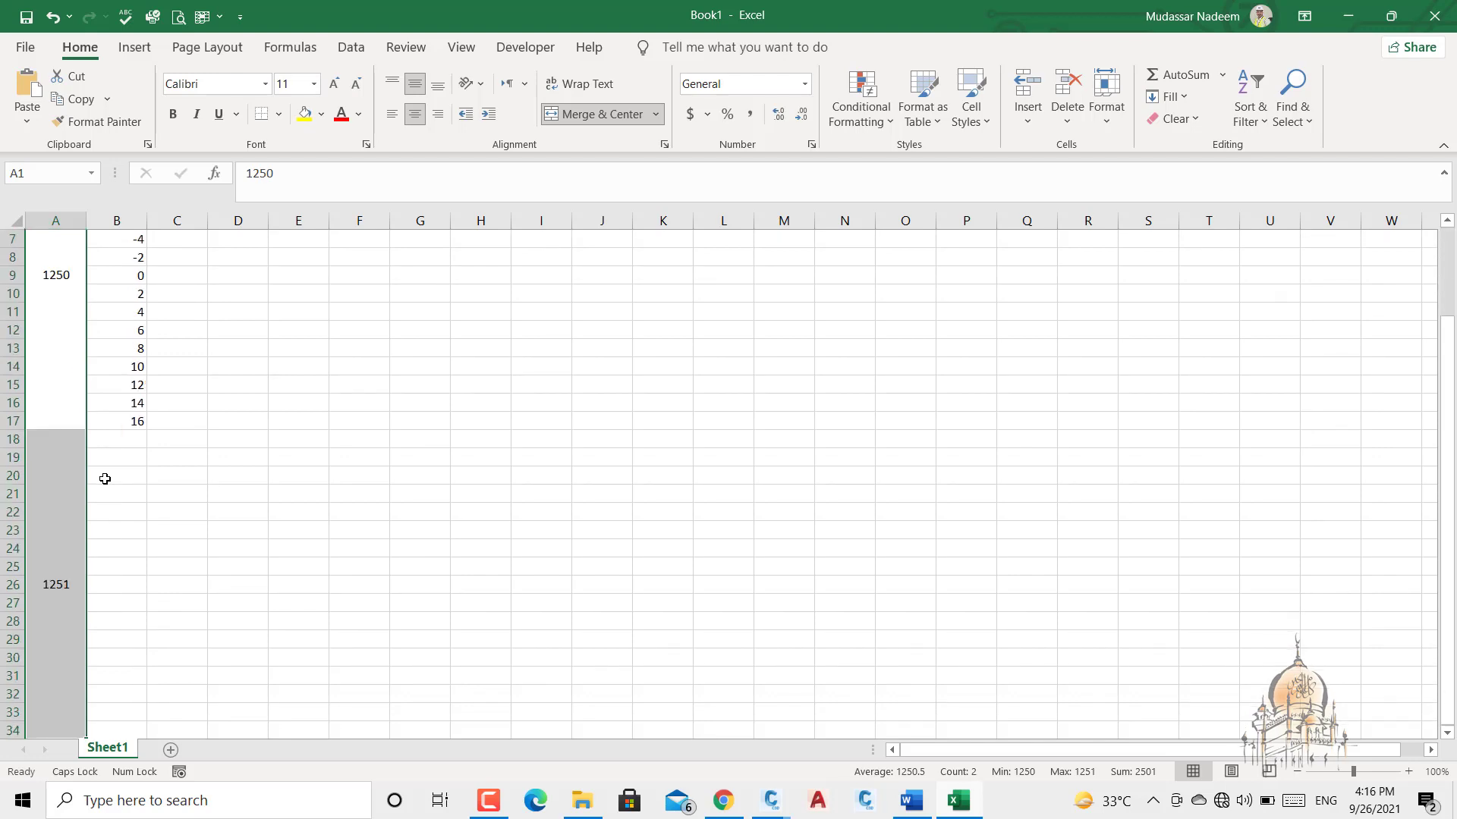
scroll(105, 479, "down", 3)
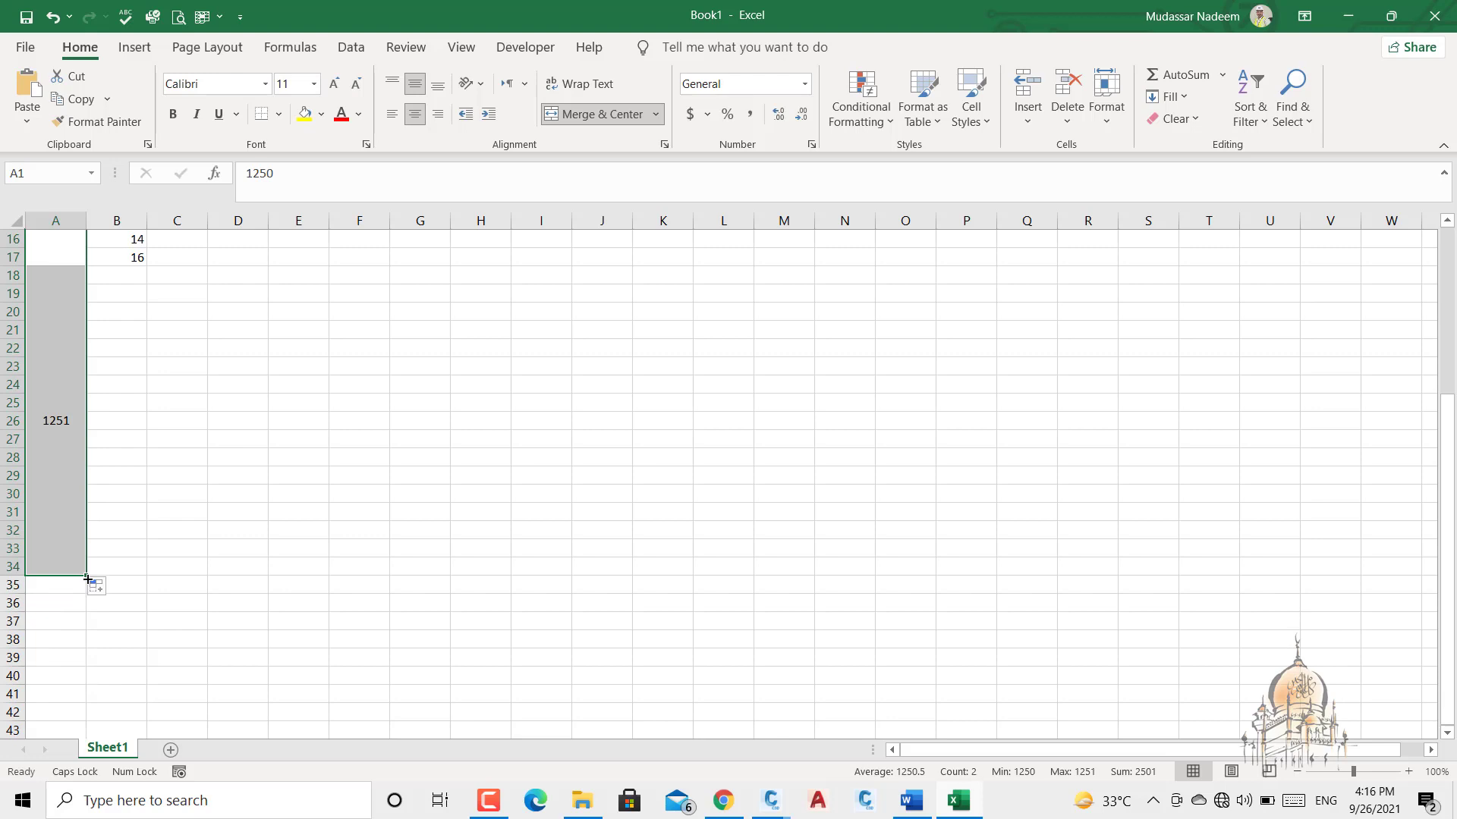
left_click_drag(87, 578, 80, 669)
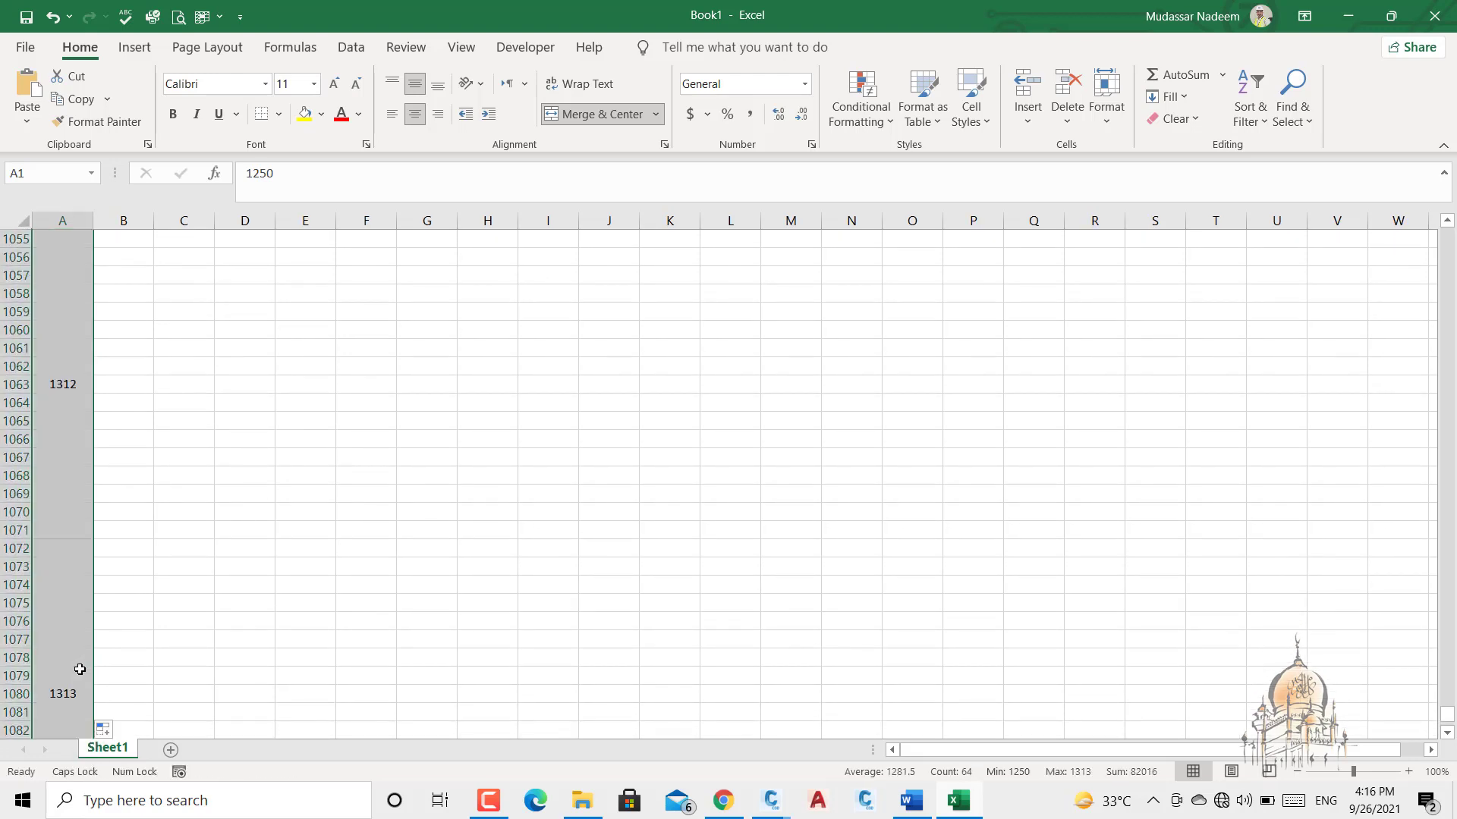
- Return to the start of the list and enter the formula =A1+25 in the second merged cell, A18
scroll(79, 668, "up", 8)
left_click(78, 636)
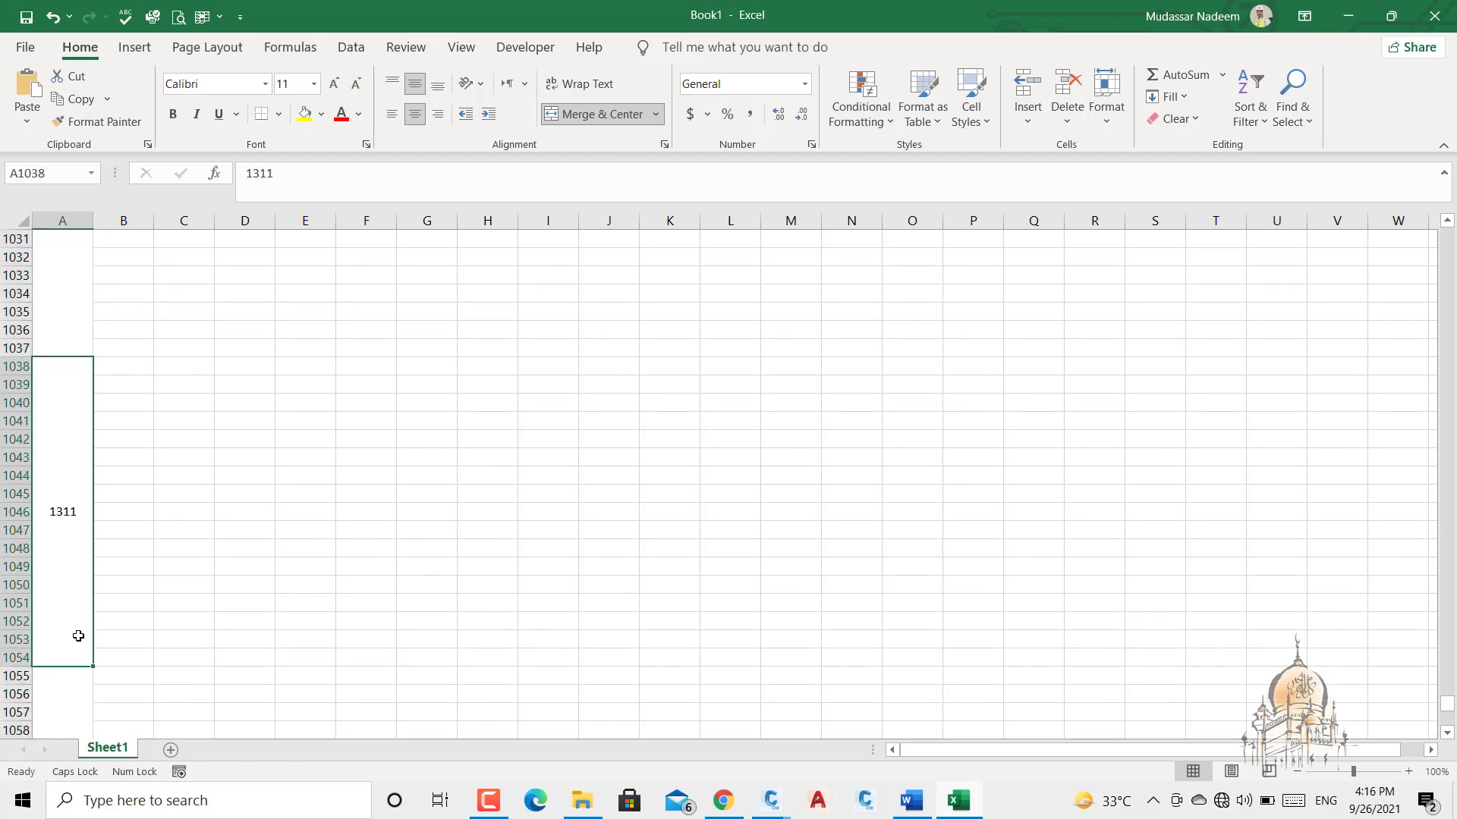
key("Up")
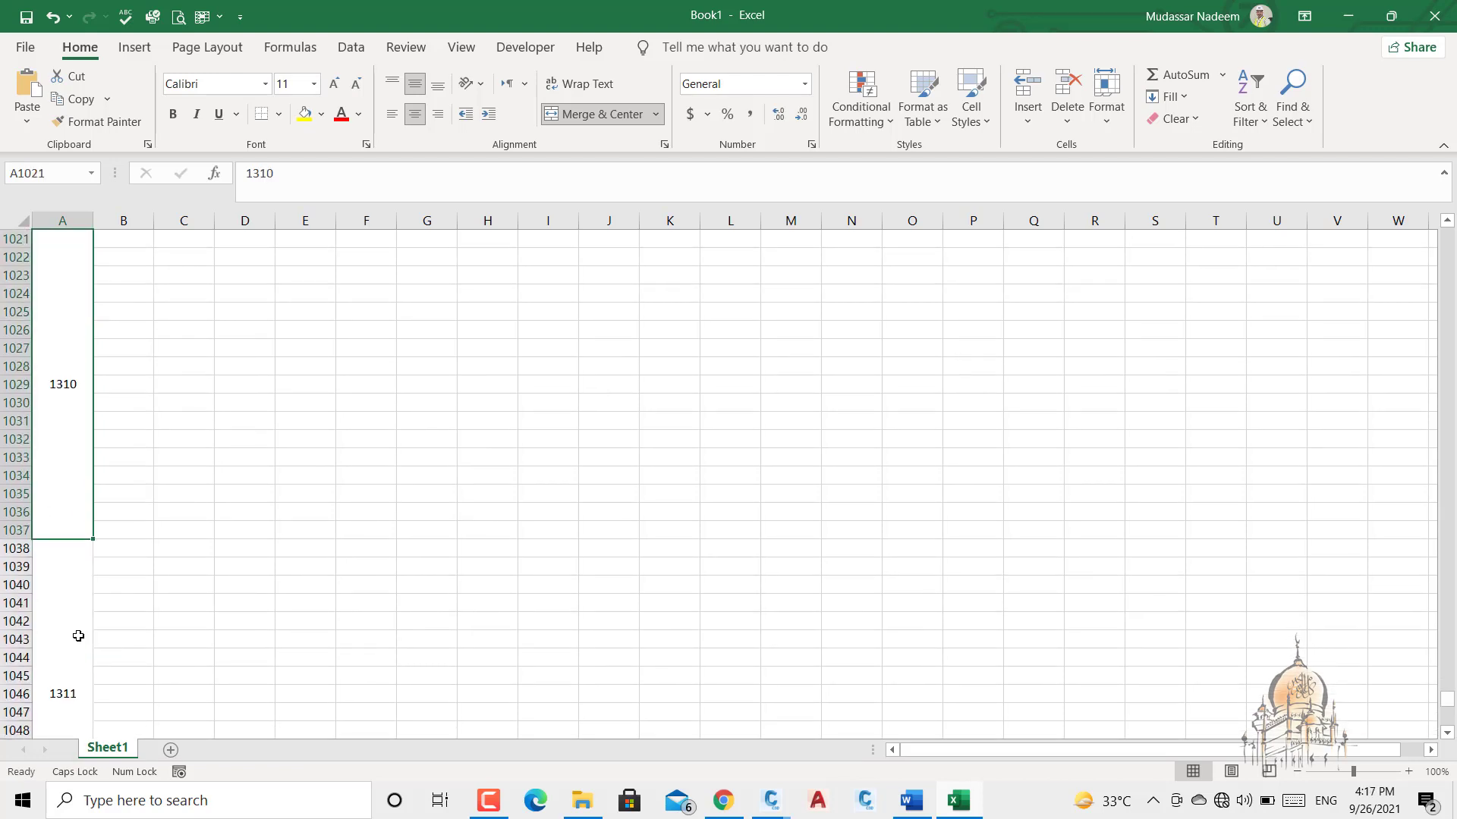
scroll(78, 636, "up", 10)
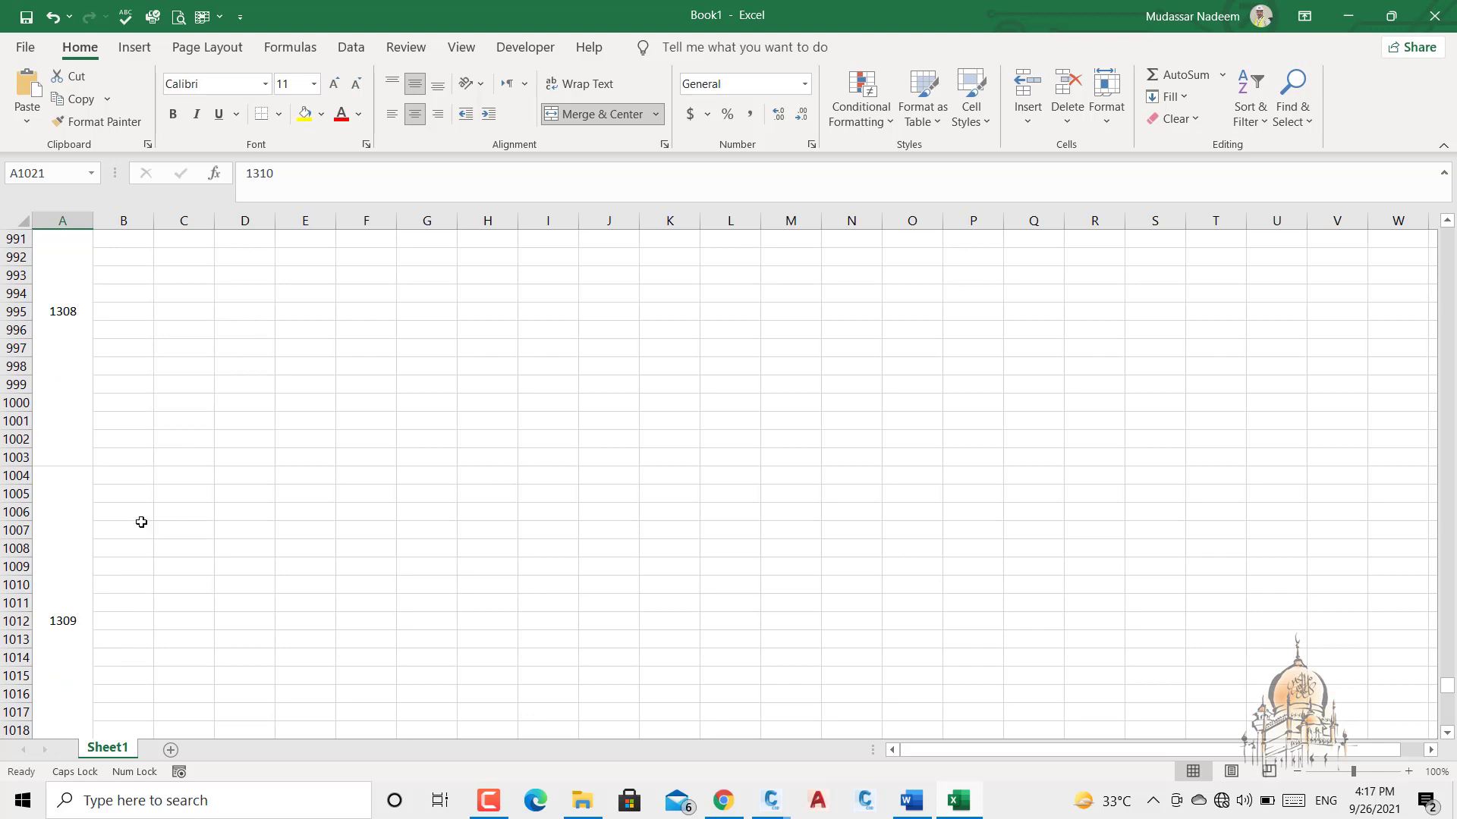
left_click(122, 526)
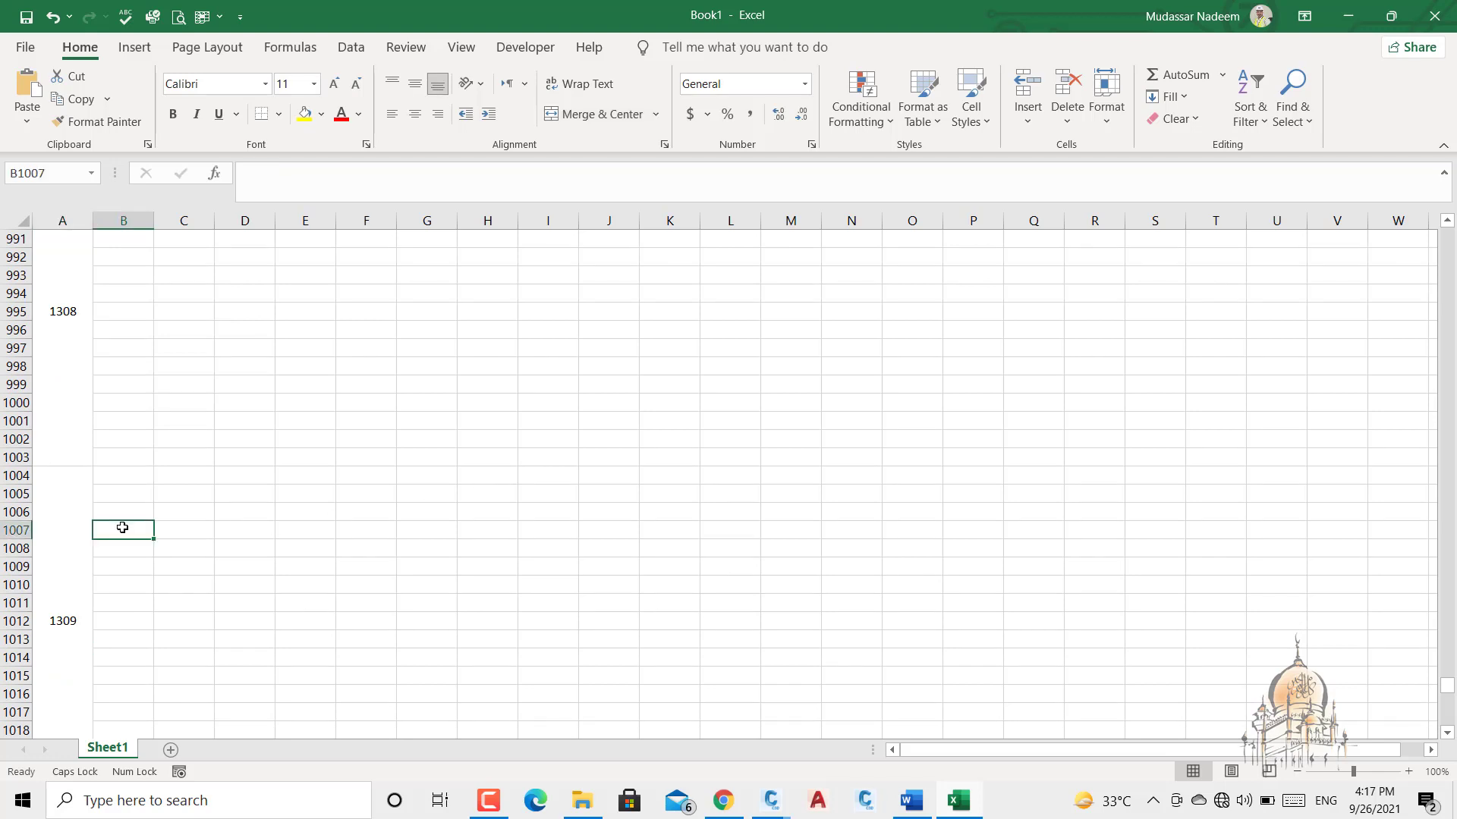
key("ctrl+Up")
scroll(195, 595, "up", 6)
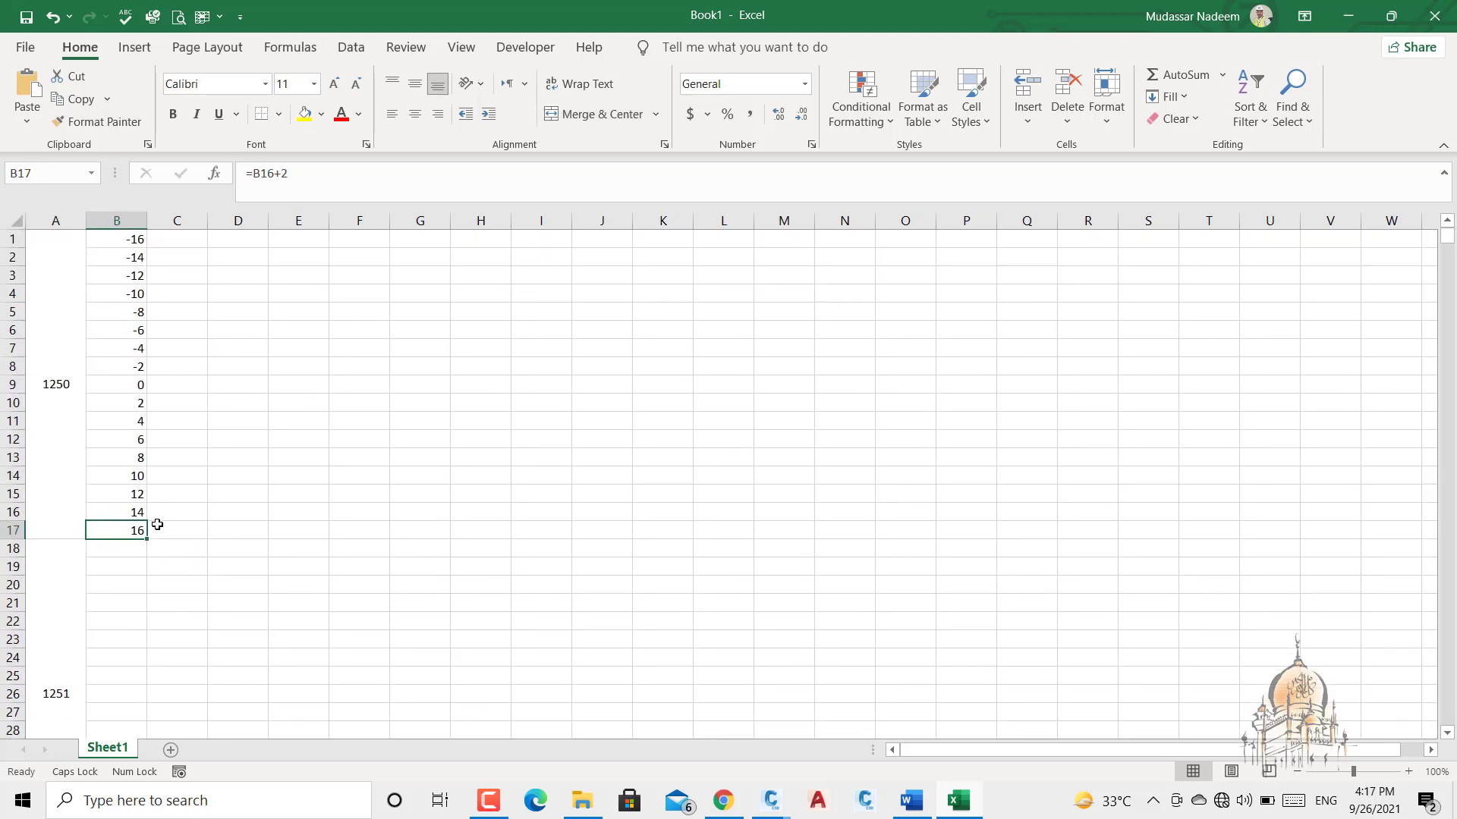
scroll(114, 487, "down", 2)
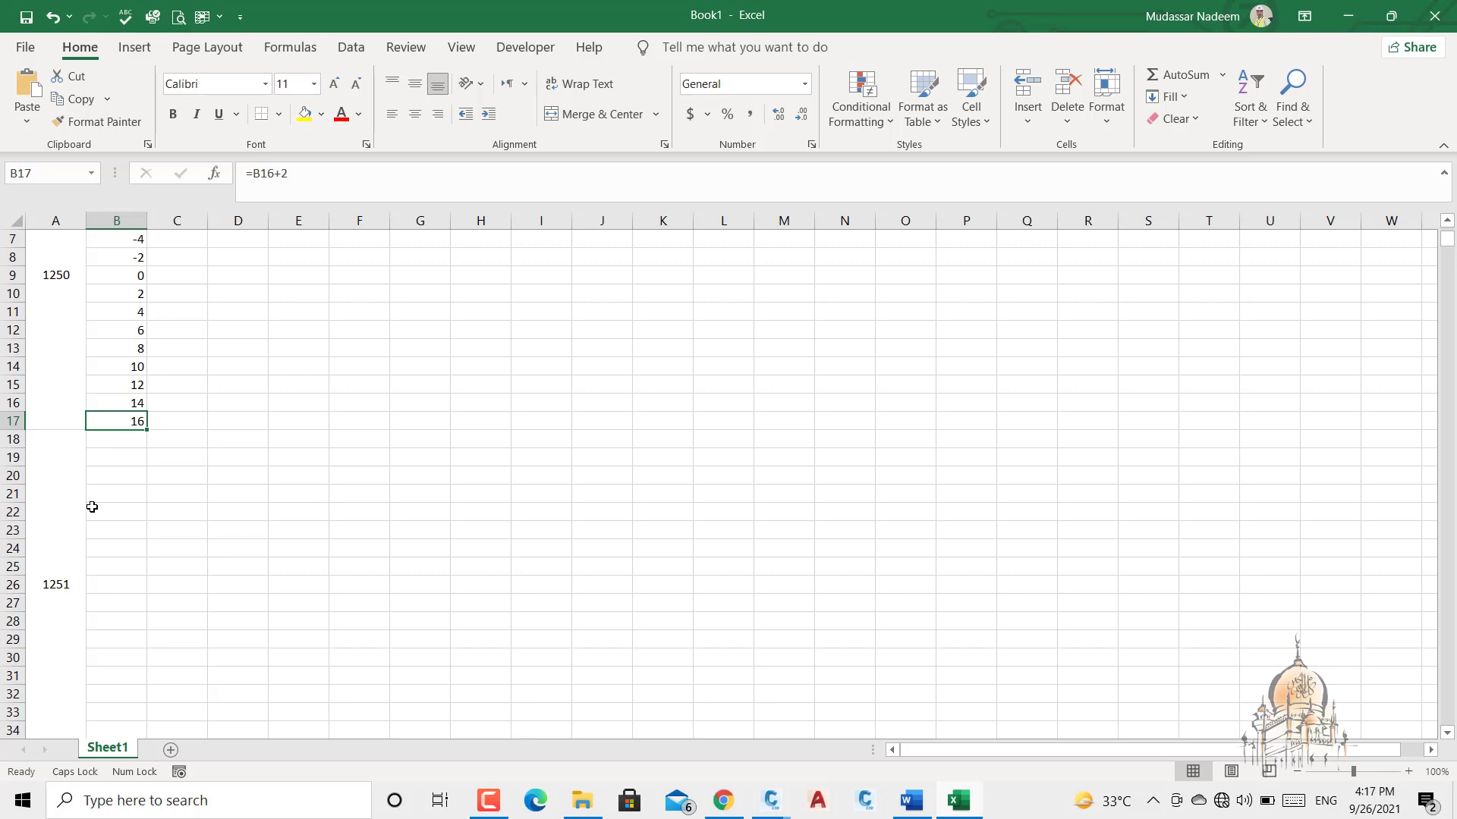
left_click(57, 493)
type("=")
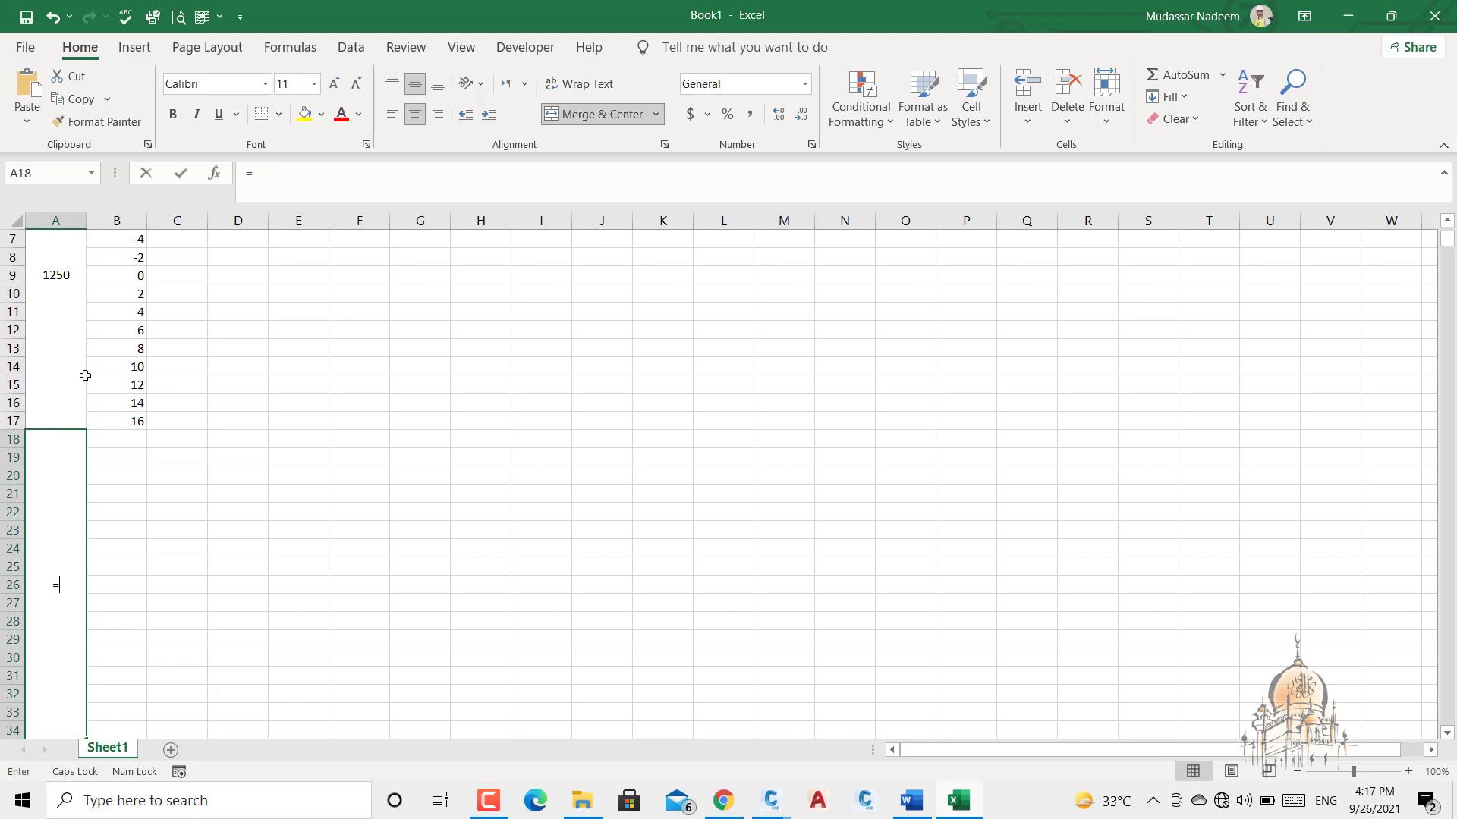
left_click(81, 319)
type("+25")
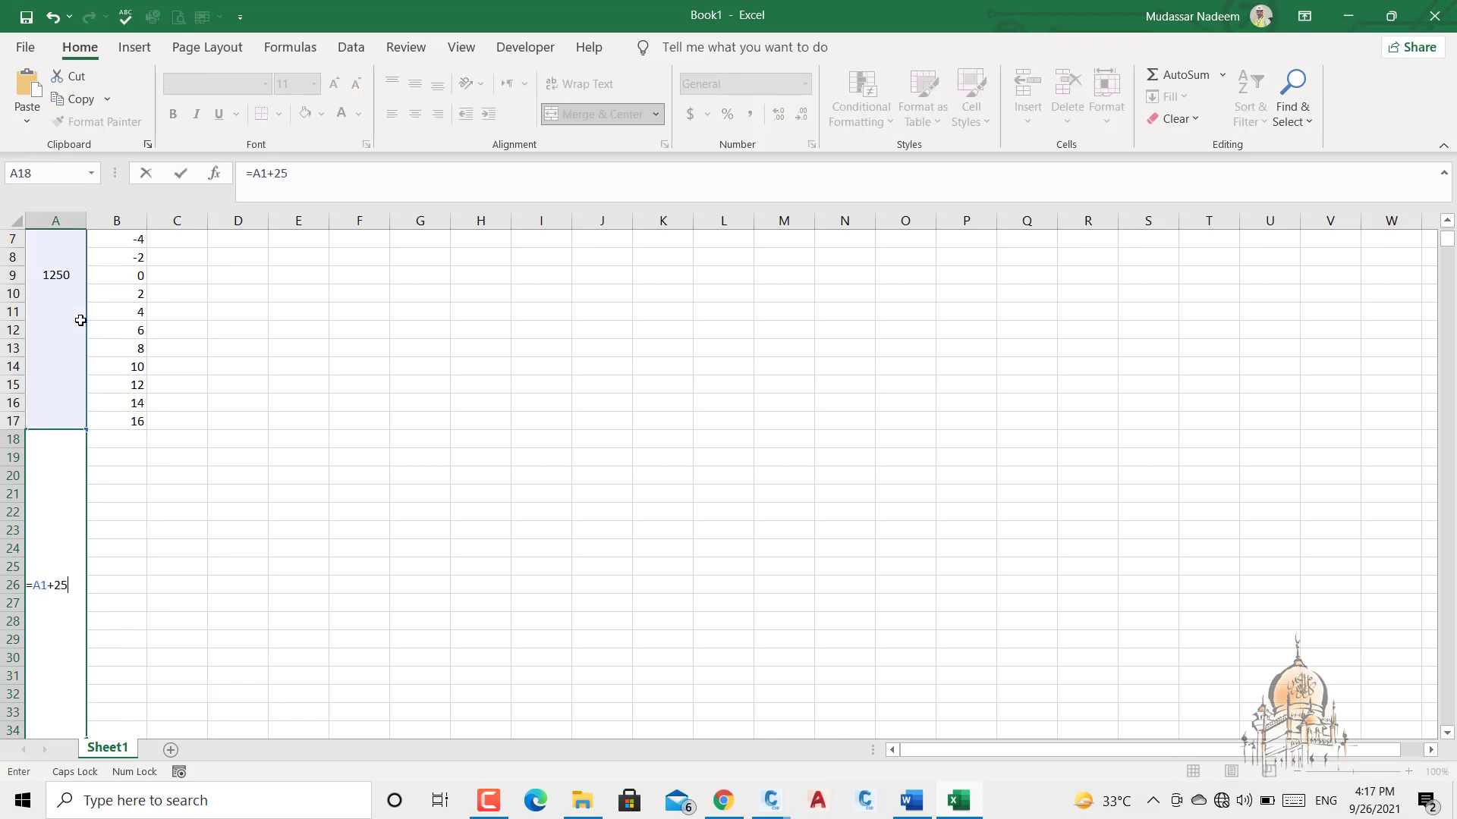
key("Return")
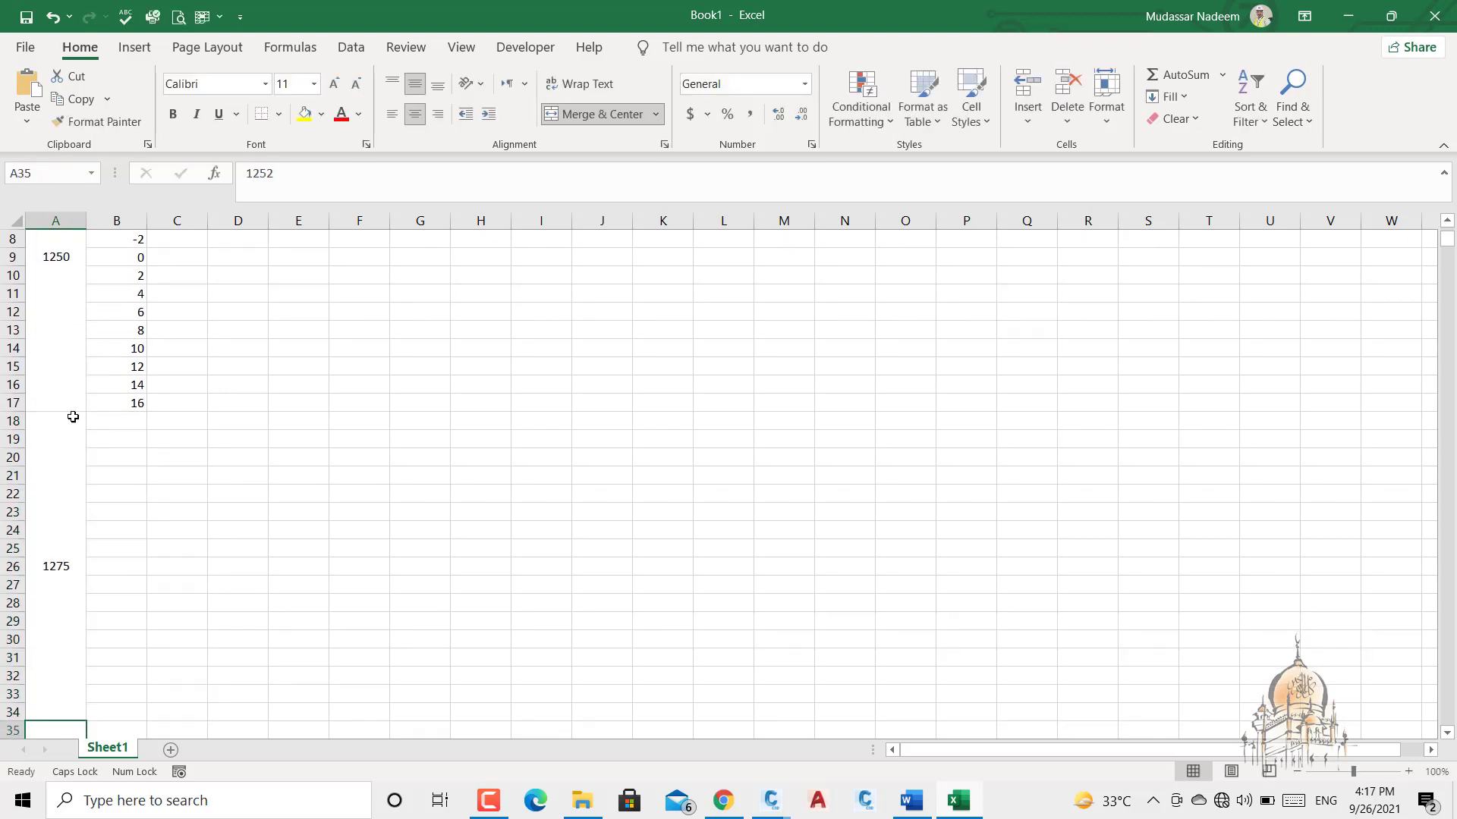
- Fill the formula in merged cell A18 down column A to row 204 so the values run in steps of 25 up to 1525
scroll(71, 416, "down", 2)
left_click(63, 446)
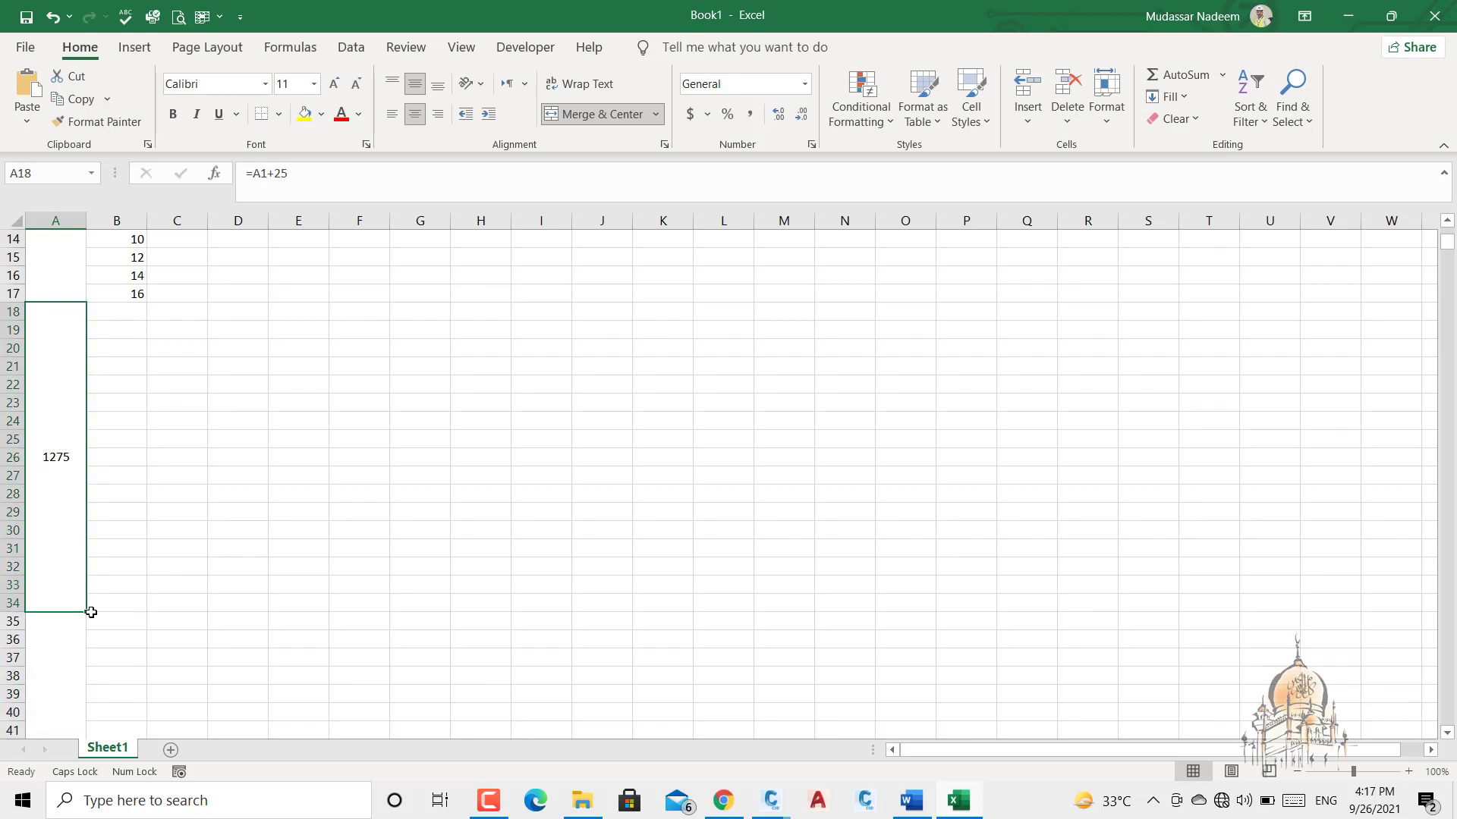
left_click_drag(86, 613, 84, 725)
scroll(107, 498, "down", 2)
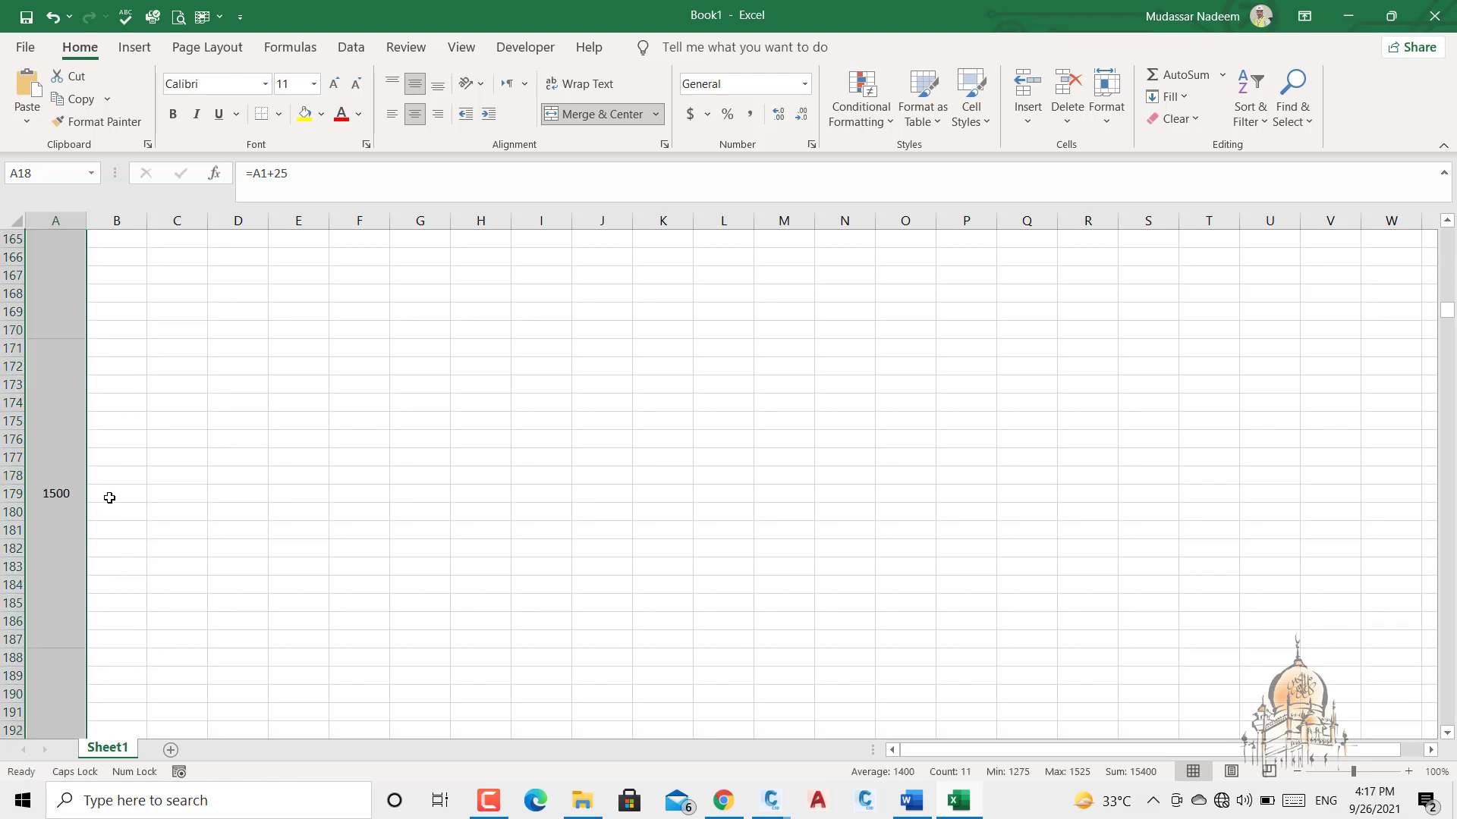
- Delete the surplus rows 205 to 1088 below the 1525 block
scroll(109, 501, "down", 4)
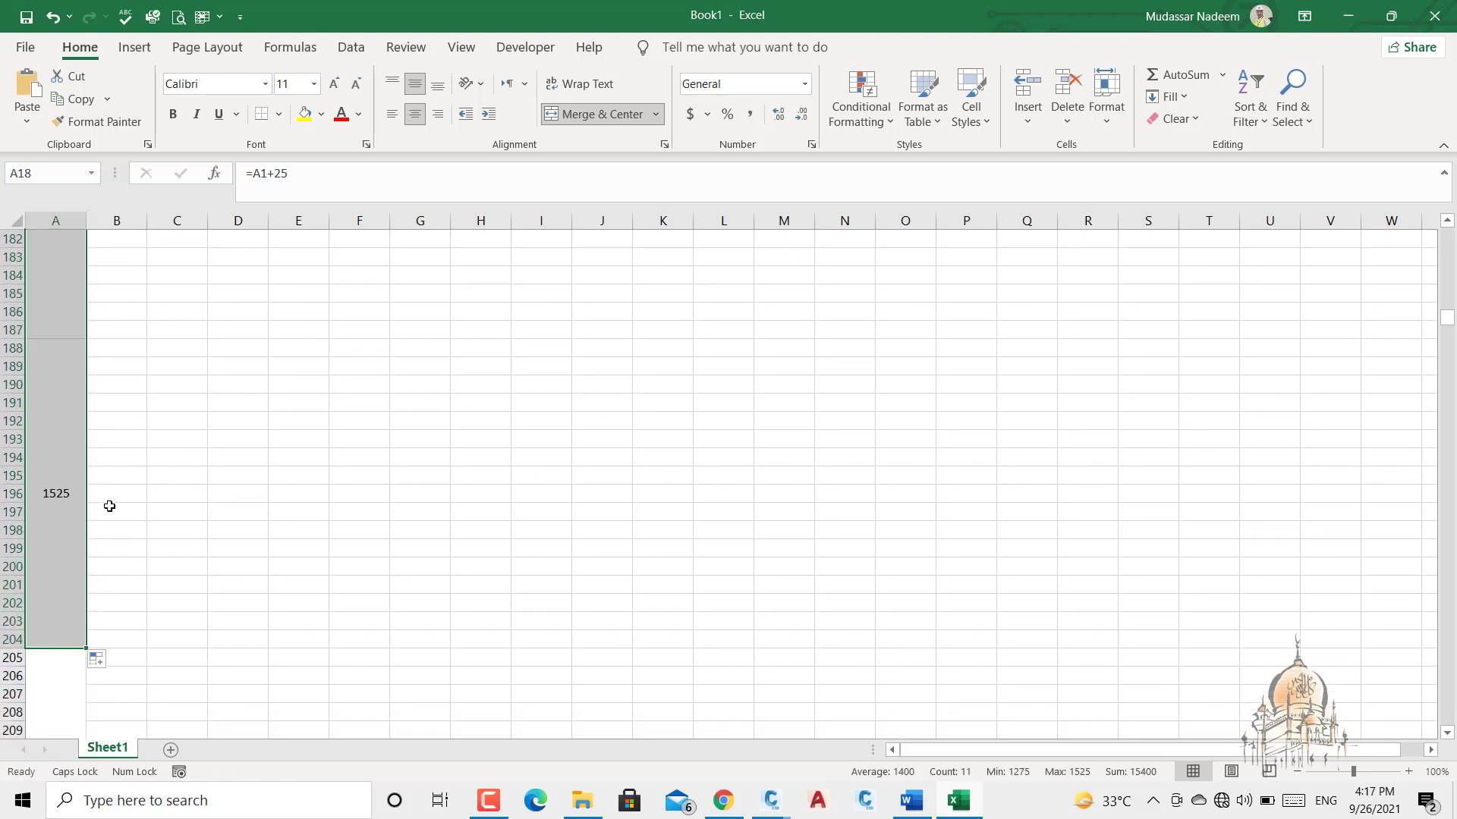
scroll(109, 506, "down", 2)
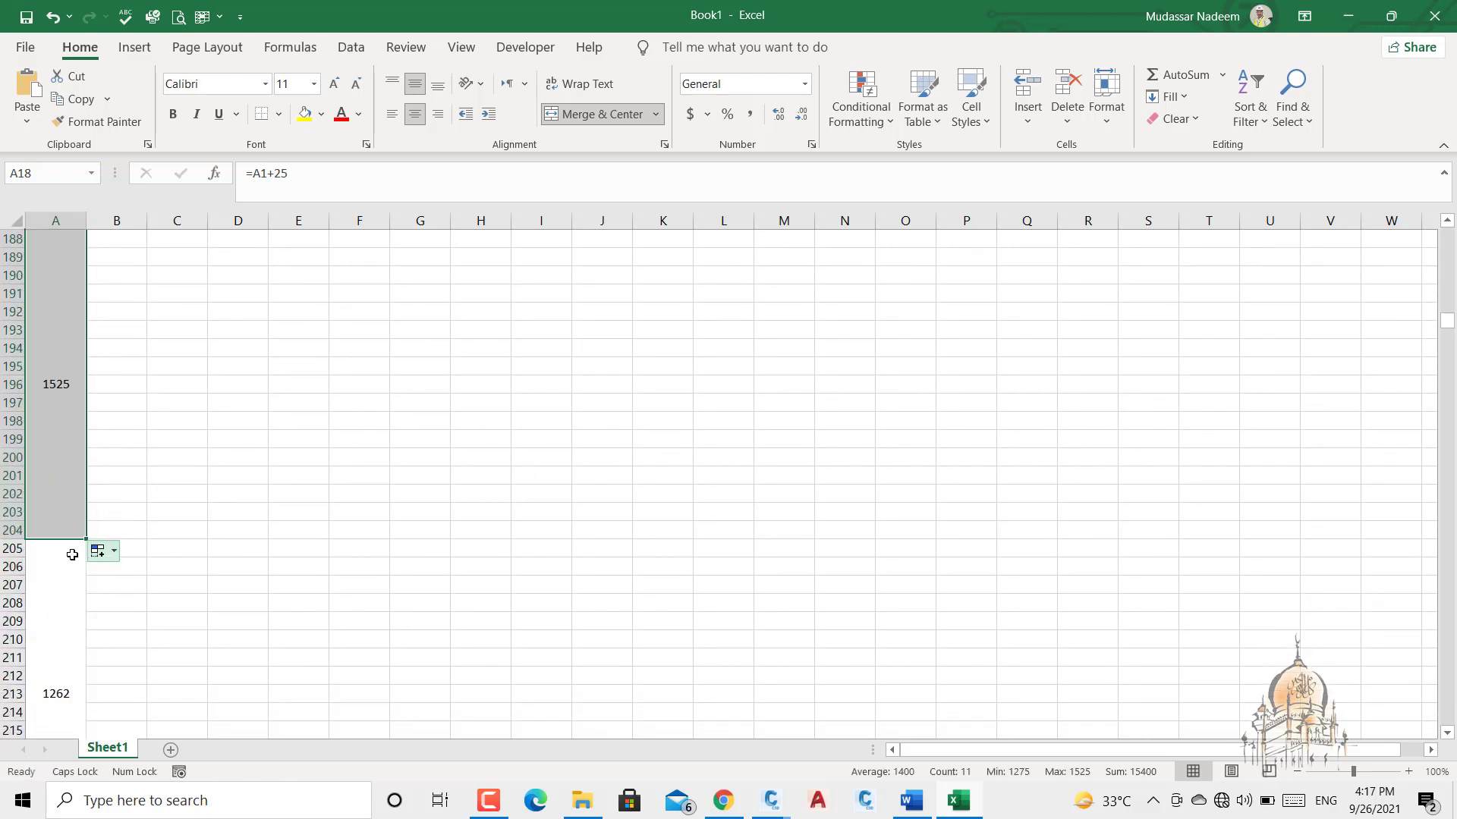
left_click(19, 548)
left_click_drag(23, 550, 86, 623)
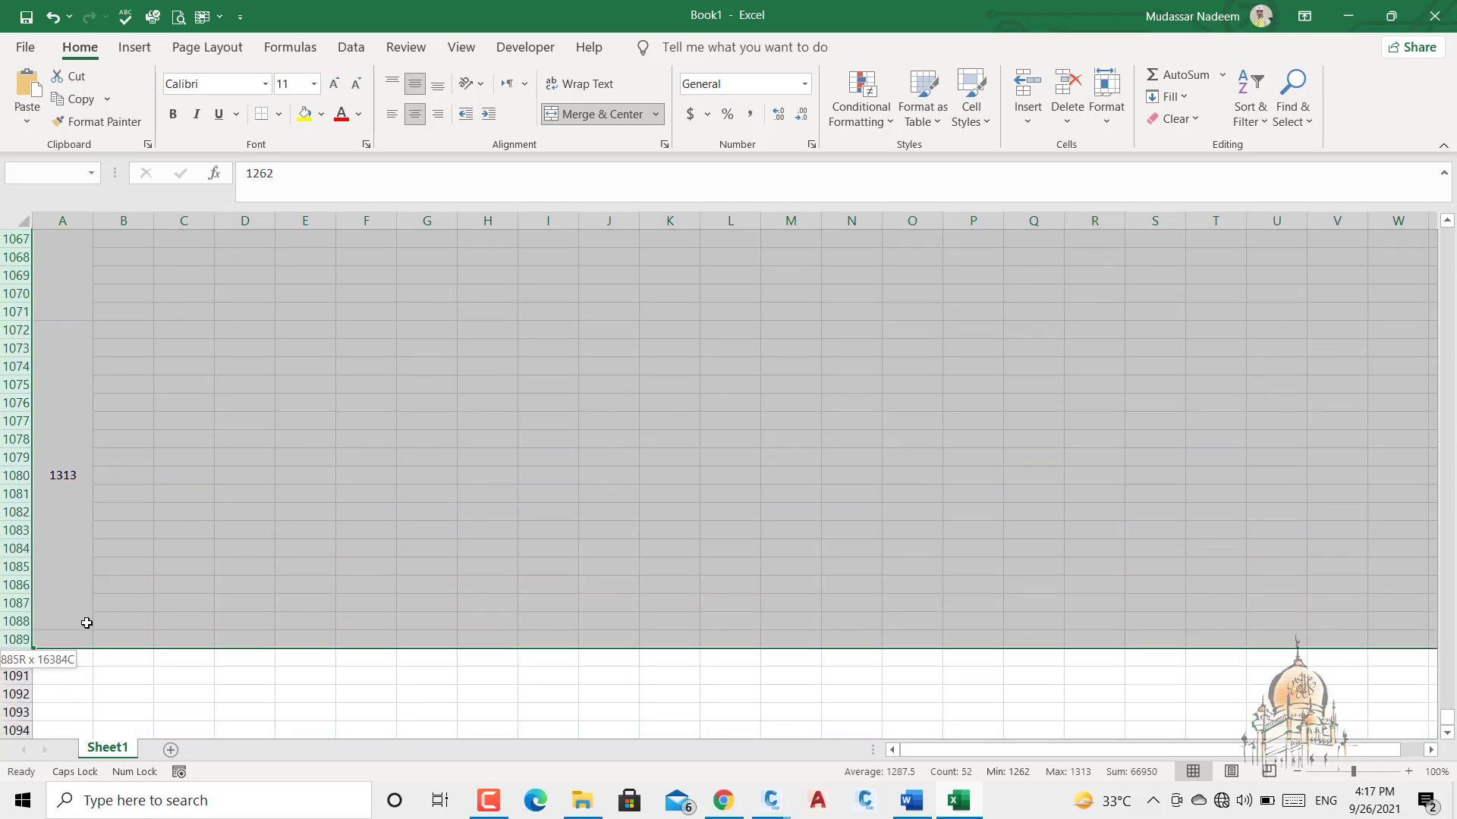
right_click(12, 566)
left_click(85, 410)
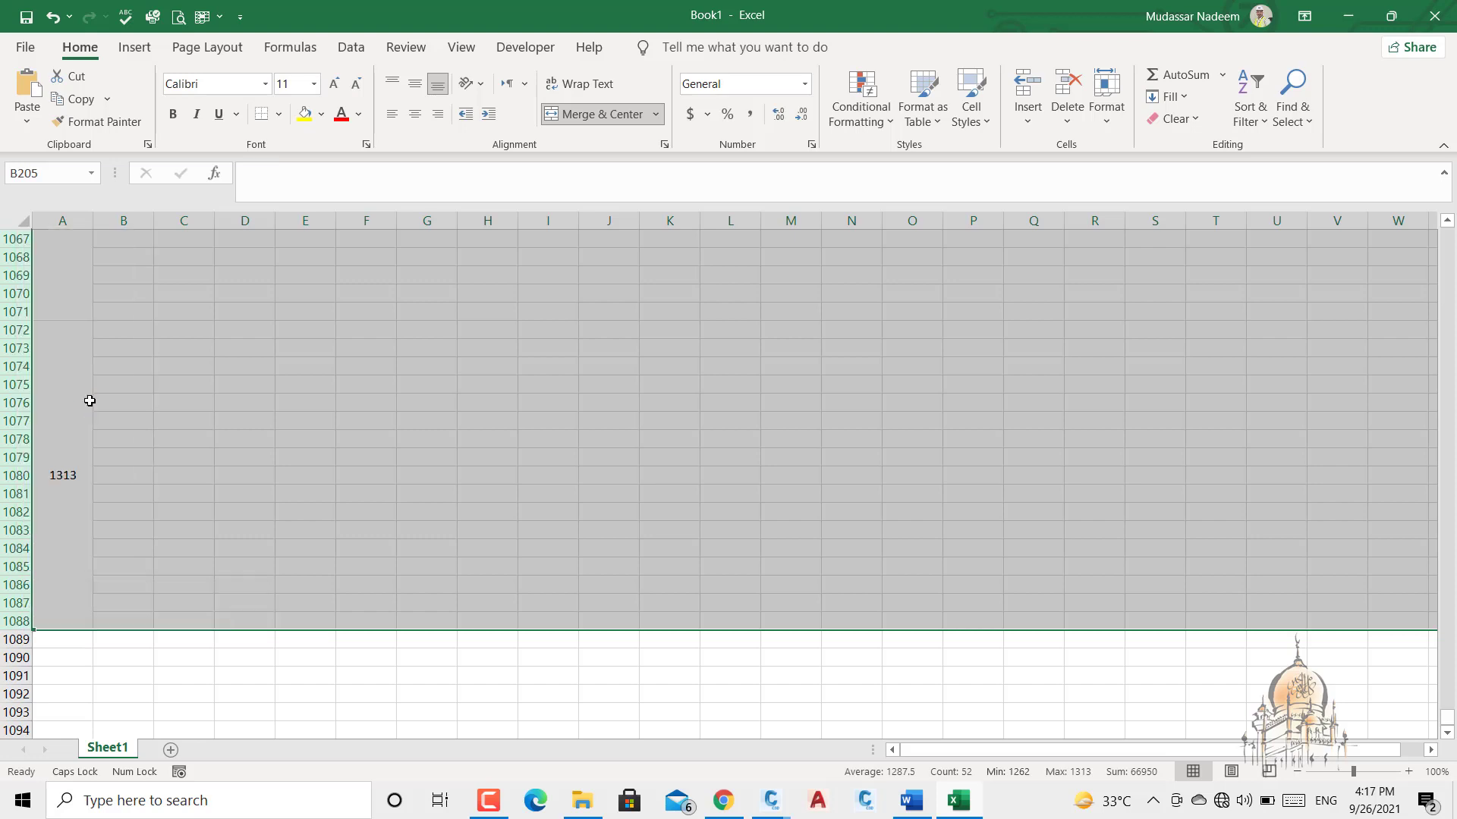
left_click(223, 397)
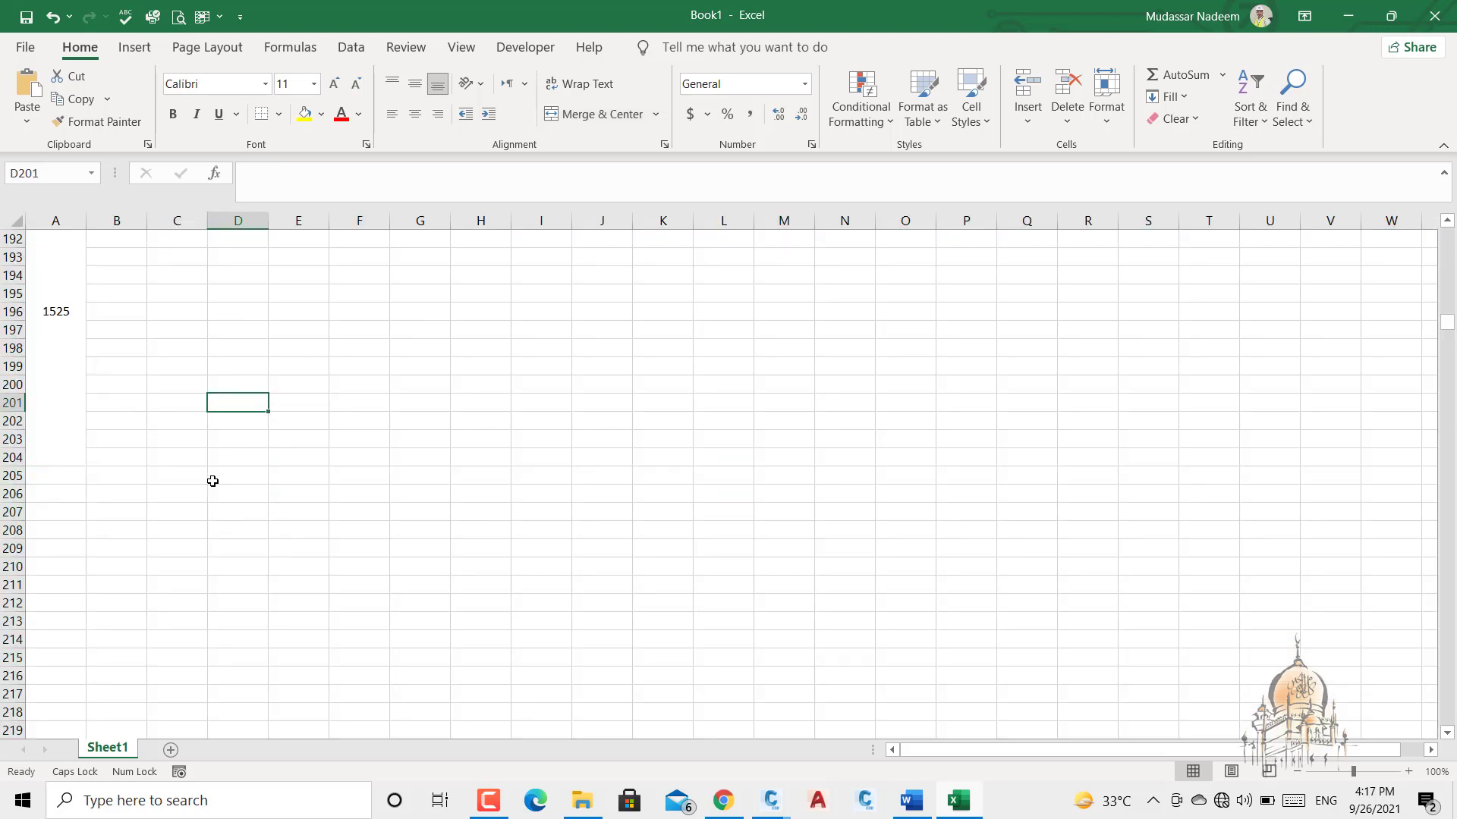
scroll(204, 470, "up", 20)
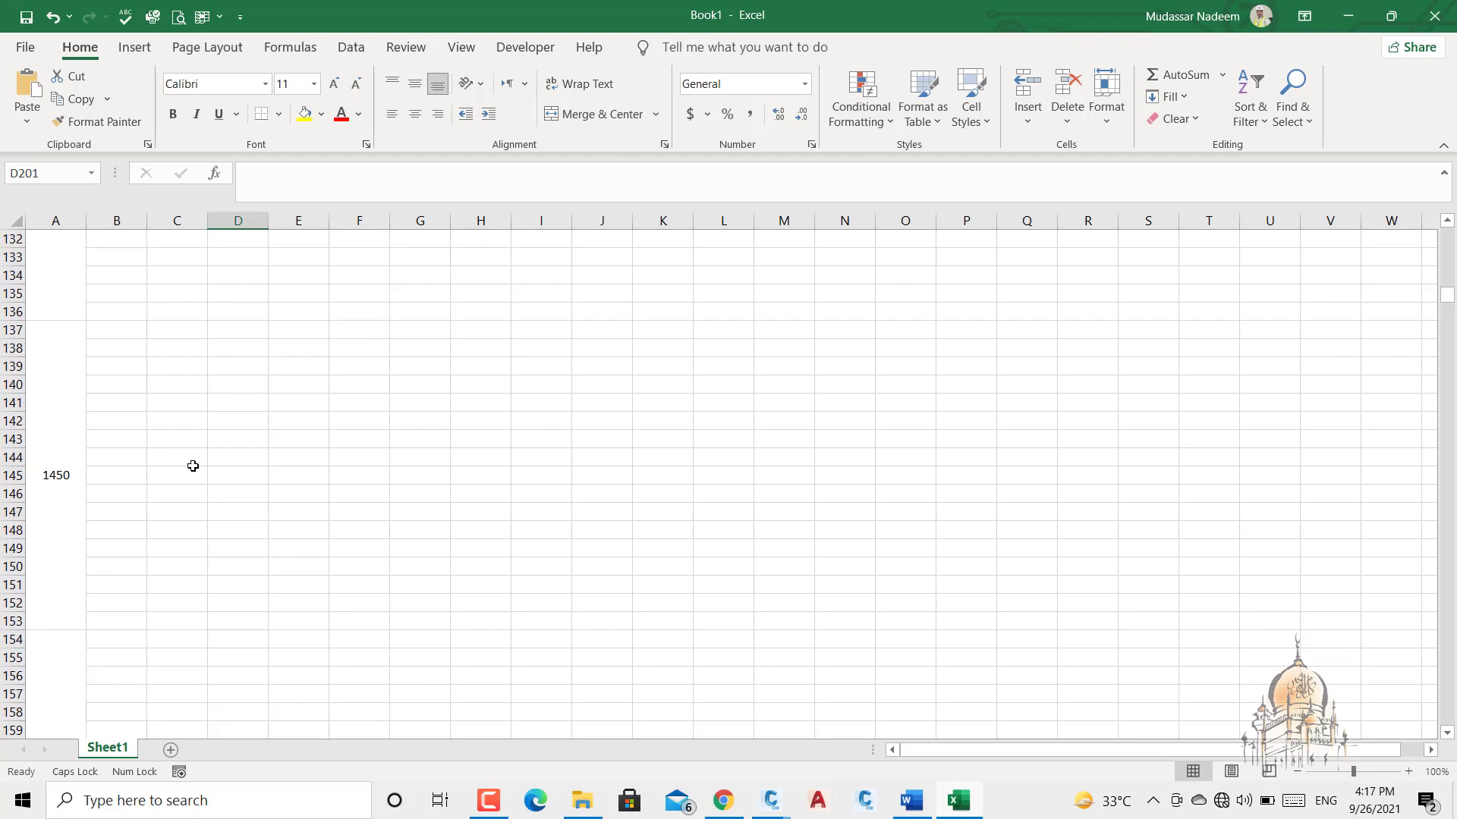
- Return to the start of the list and enter the formula =B1 in cell B18, below the first offset block
scroll(209, 480, "up", 6)
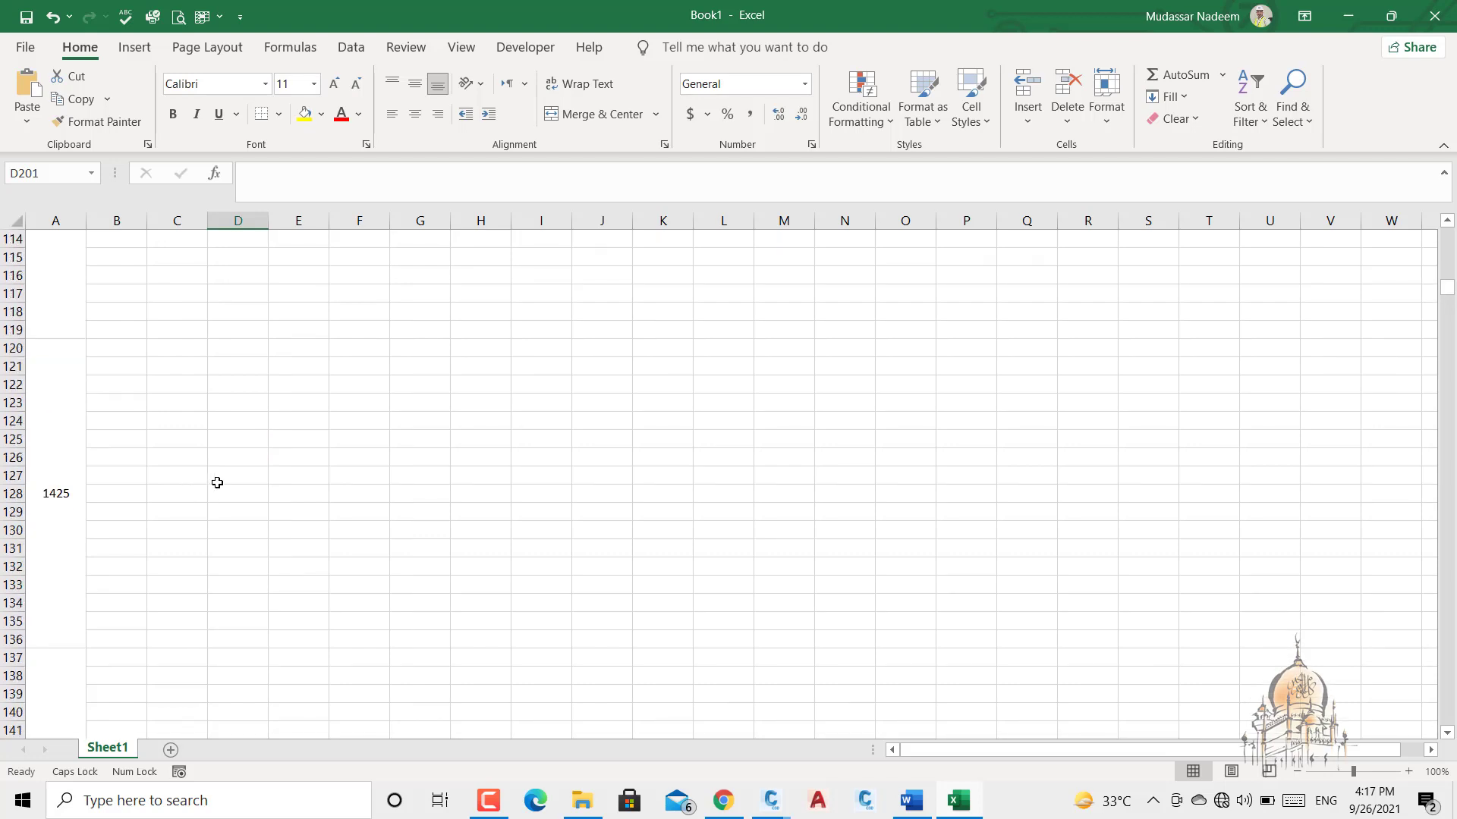
scroll(204, 485, "up", 11)
left_click(115, 457)
scroll(132, 451, "up", 2)
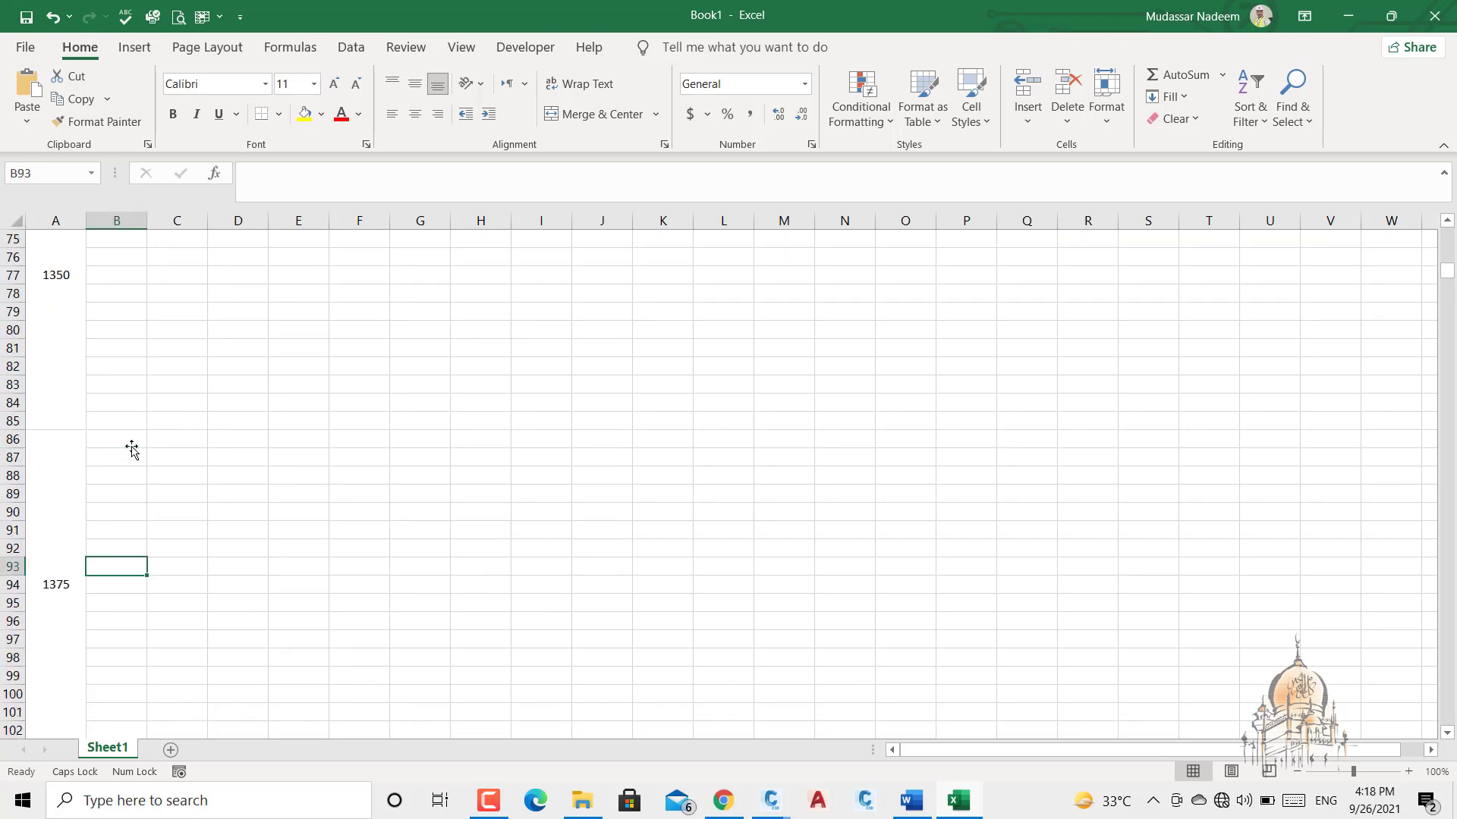
scroll(132, 451, "up", 3)
key("ctrl+Up")
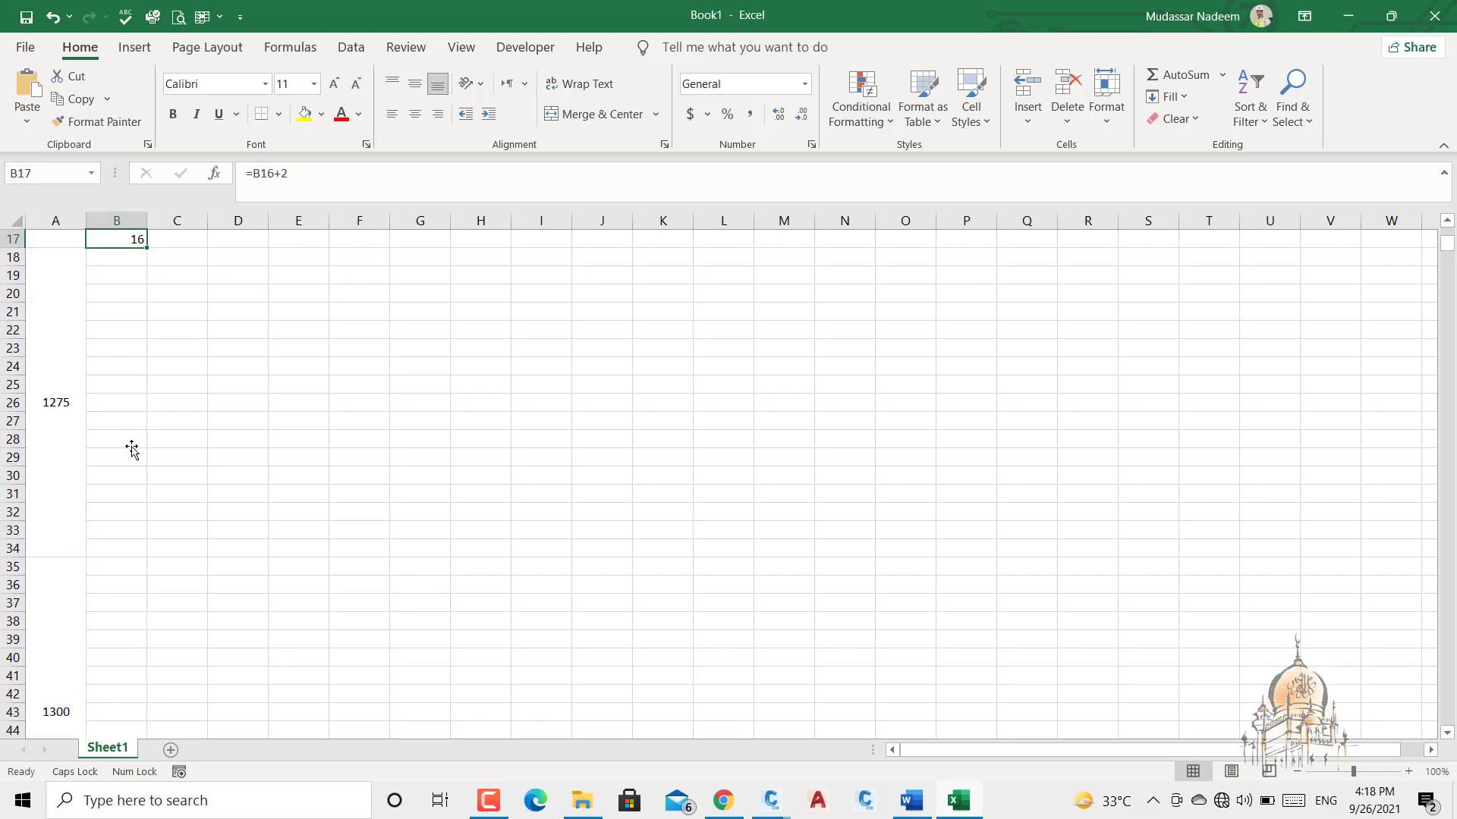
scroll(131, 448, "up", 5)
left_click(141, 422)
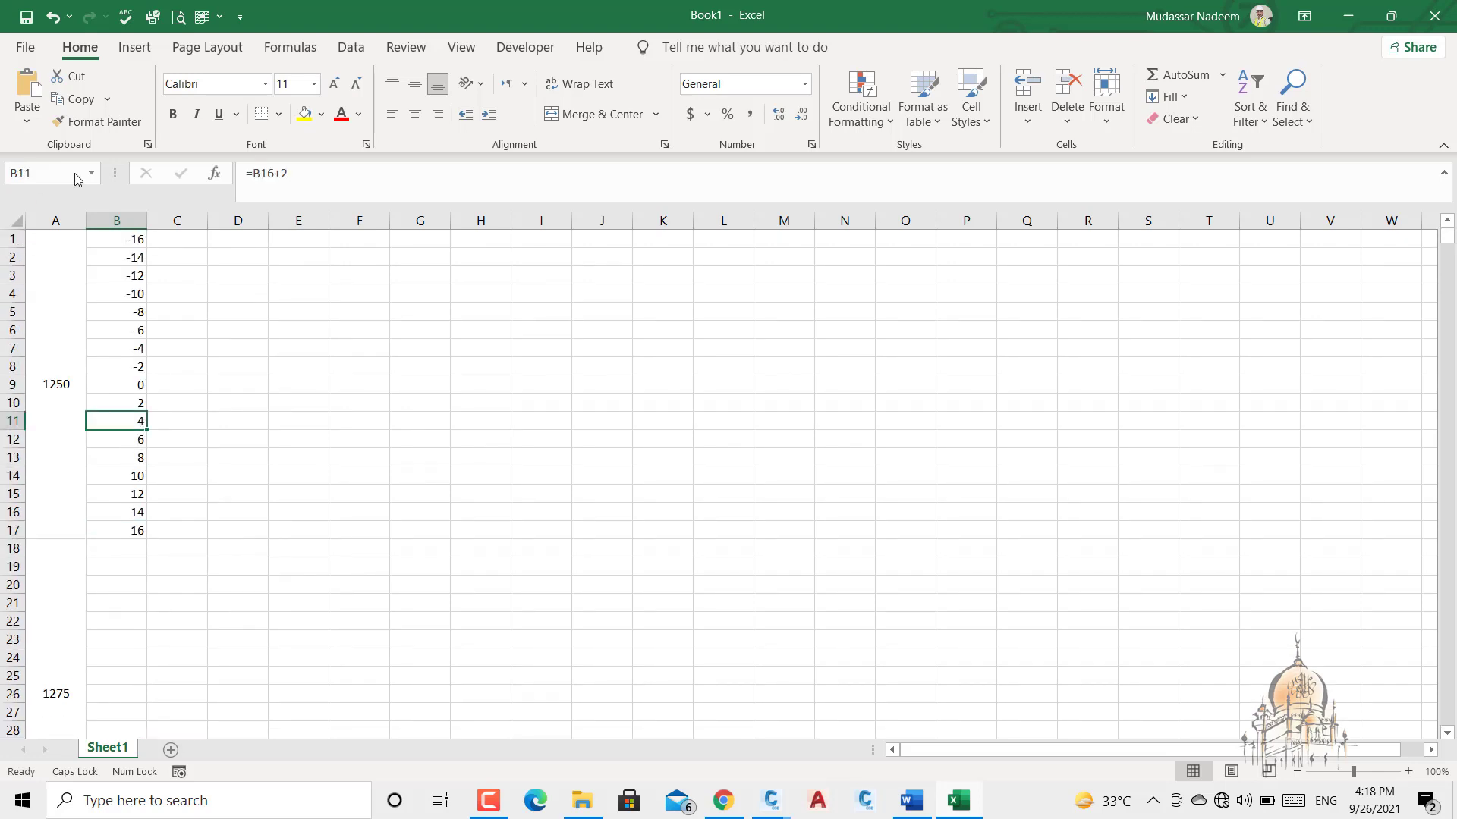
right_click(141, 422)
key("Escape")
mouse_move(779, 800)
left_click(119, 547)
type("=")
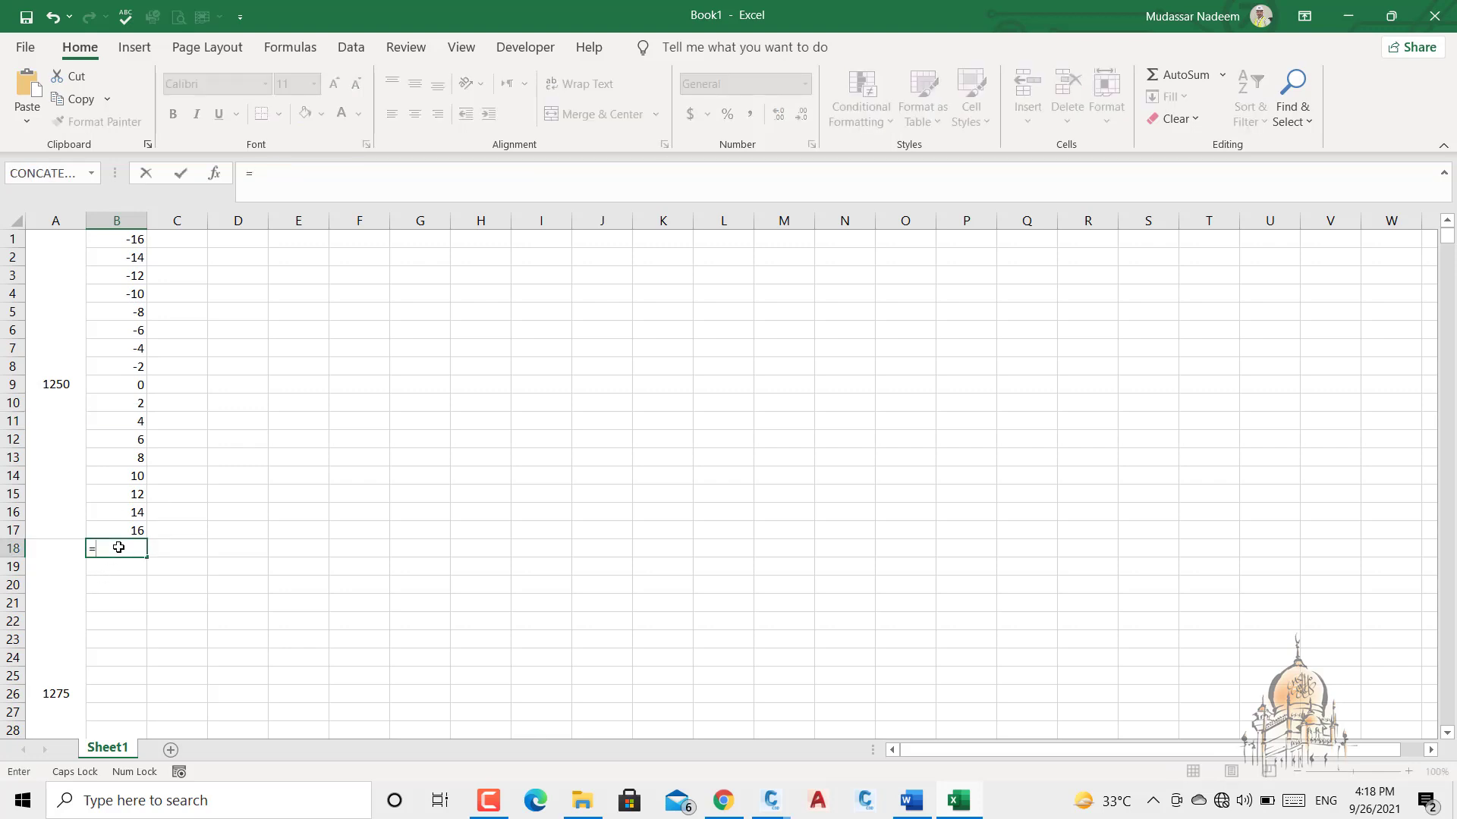
left_click(115, 239)
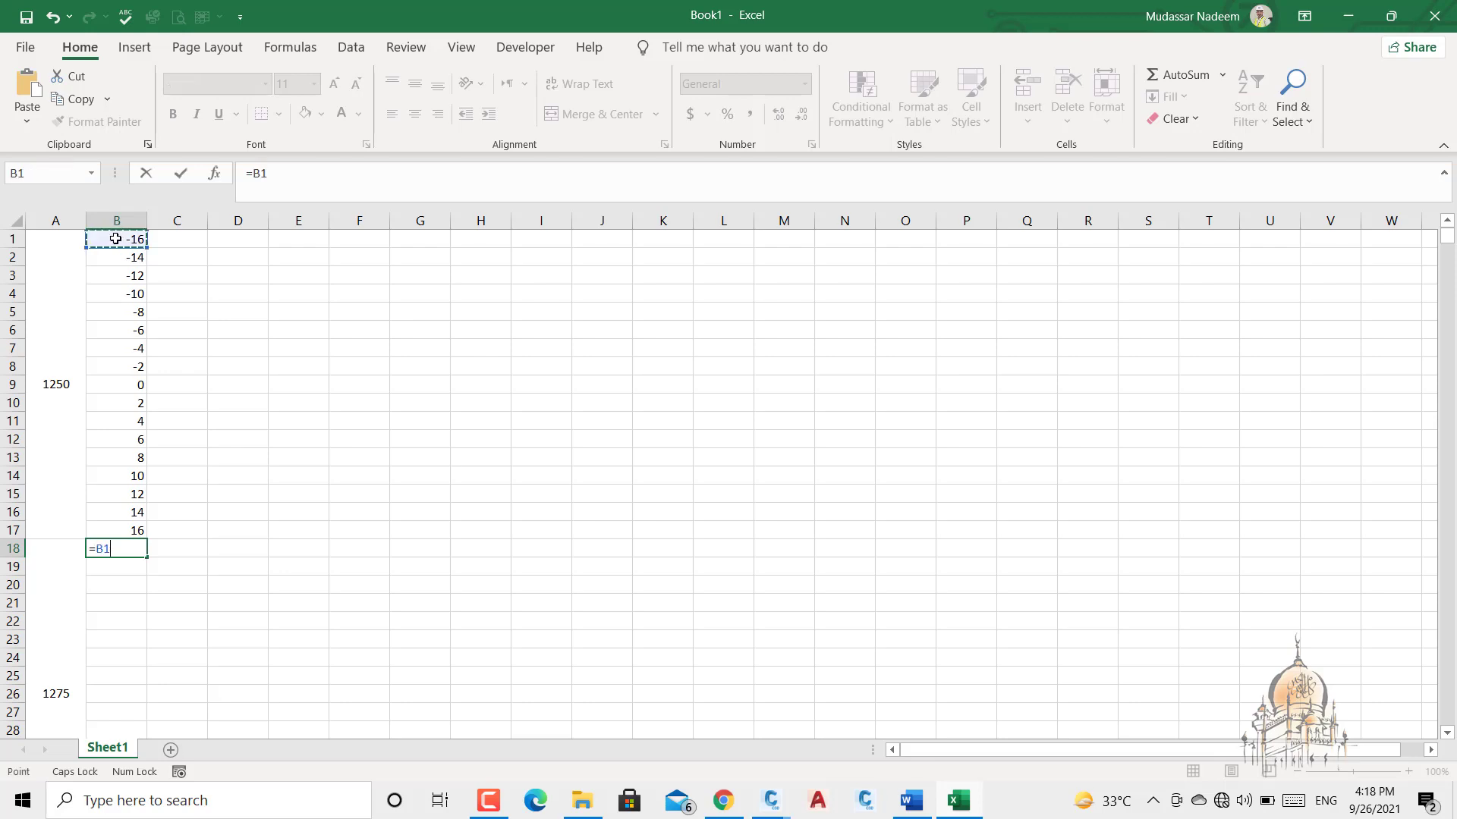
key("Return")
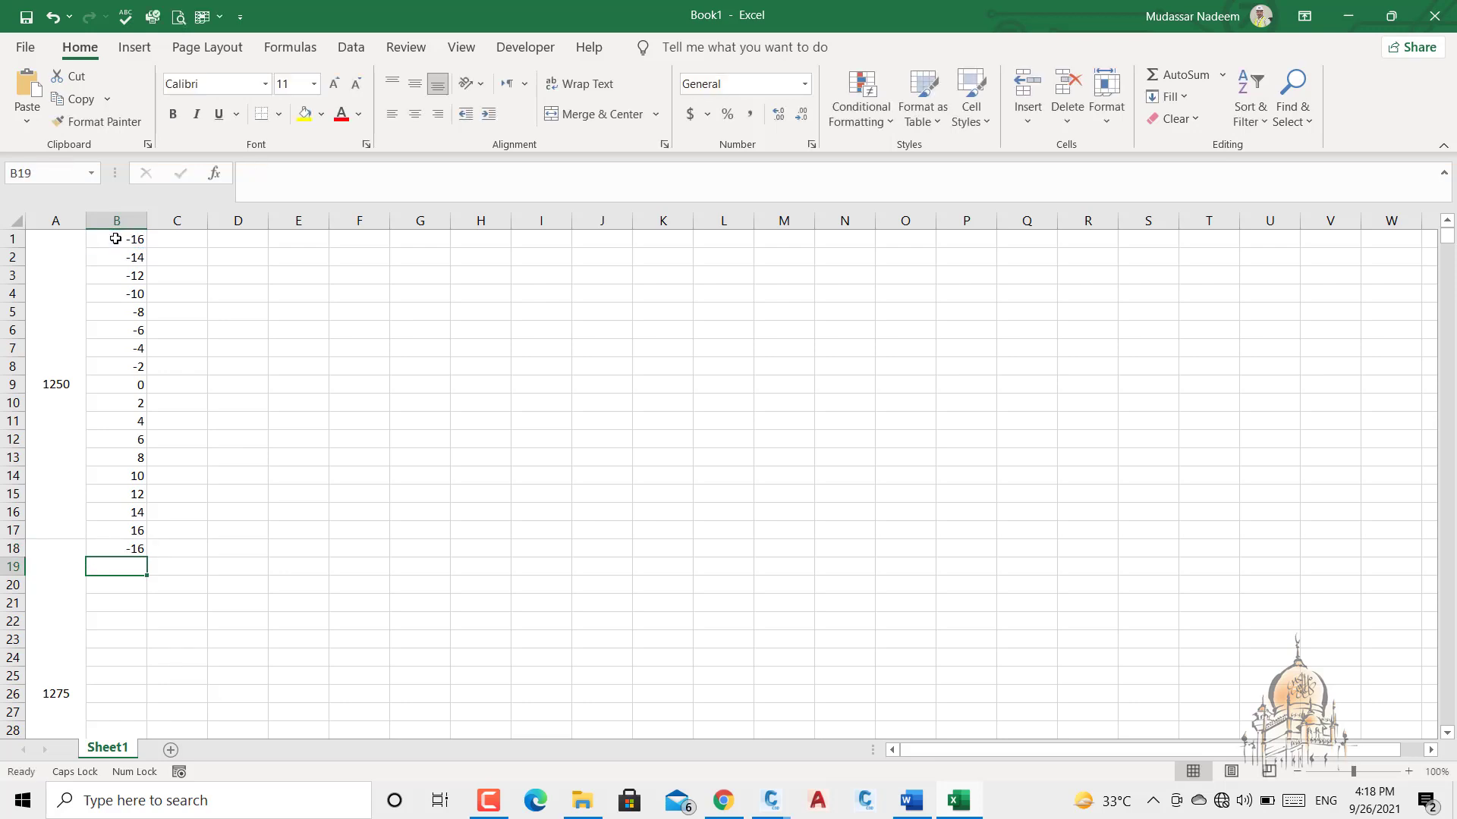
- Fill the formula in B18 down column B to row 204 and check the offsets in the 1525 block
left_click(119, 552)
left_click_drag(145, 555, 143, 730)
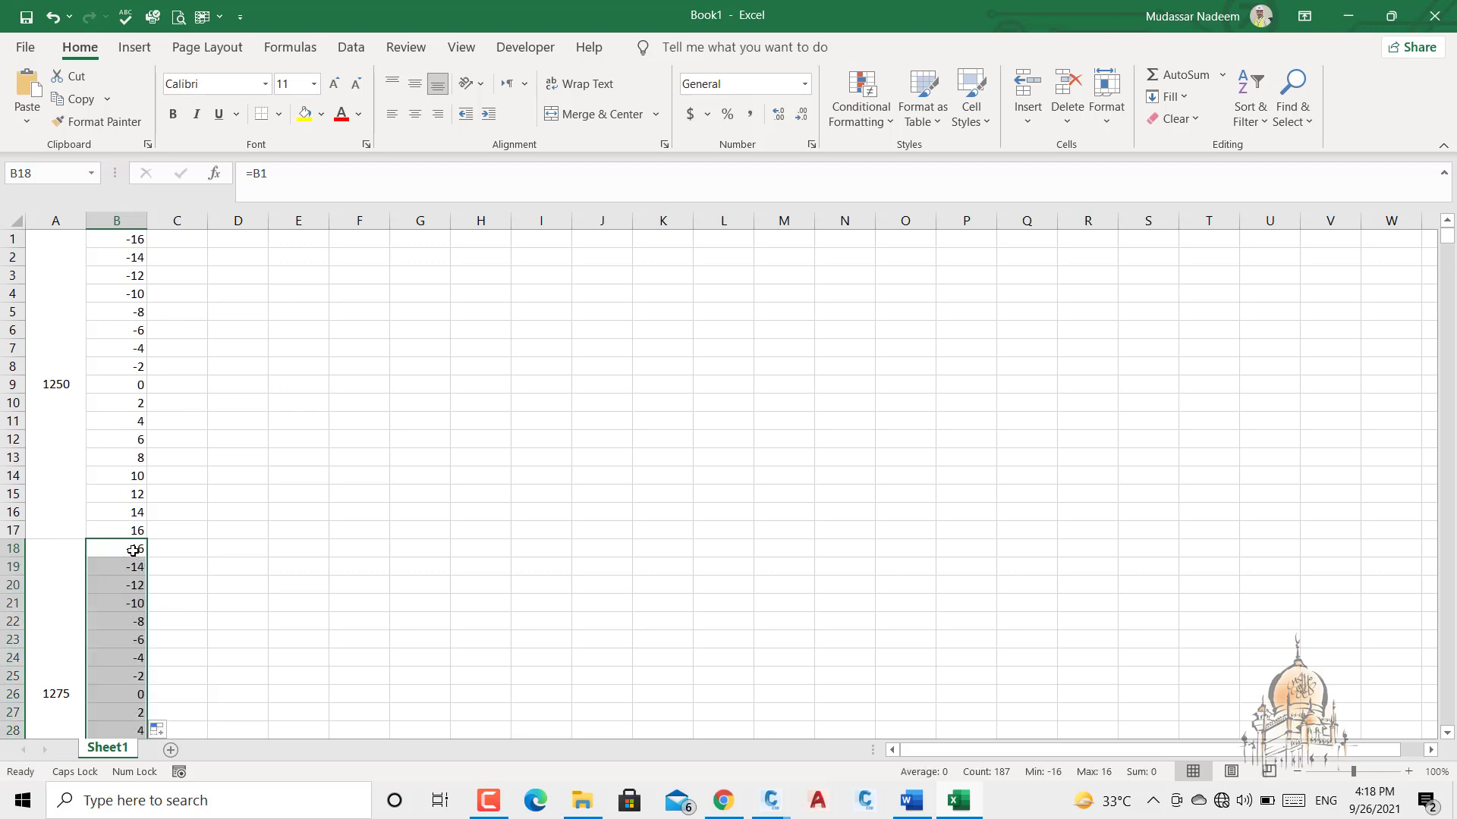
left_click(133, 549)
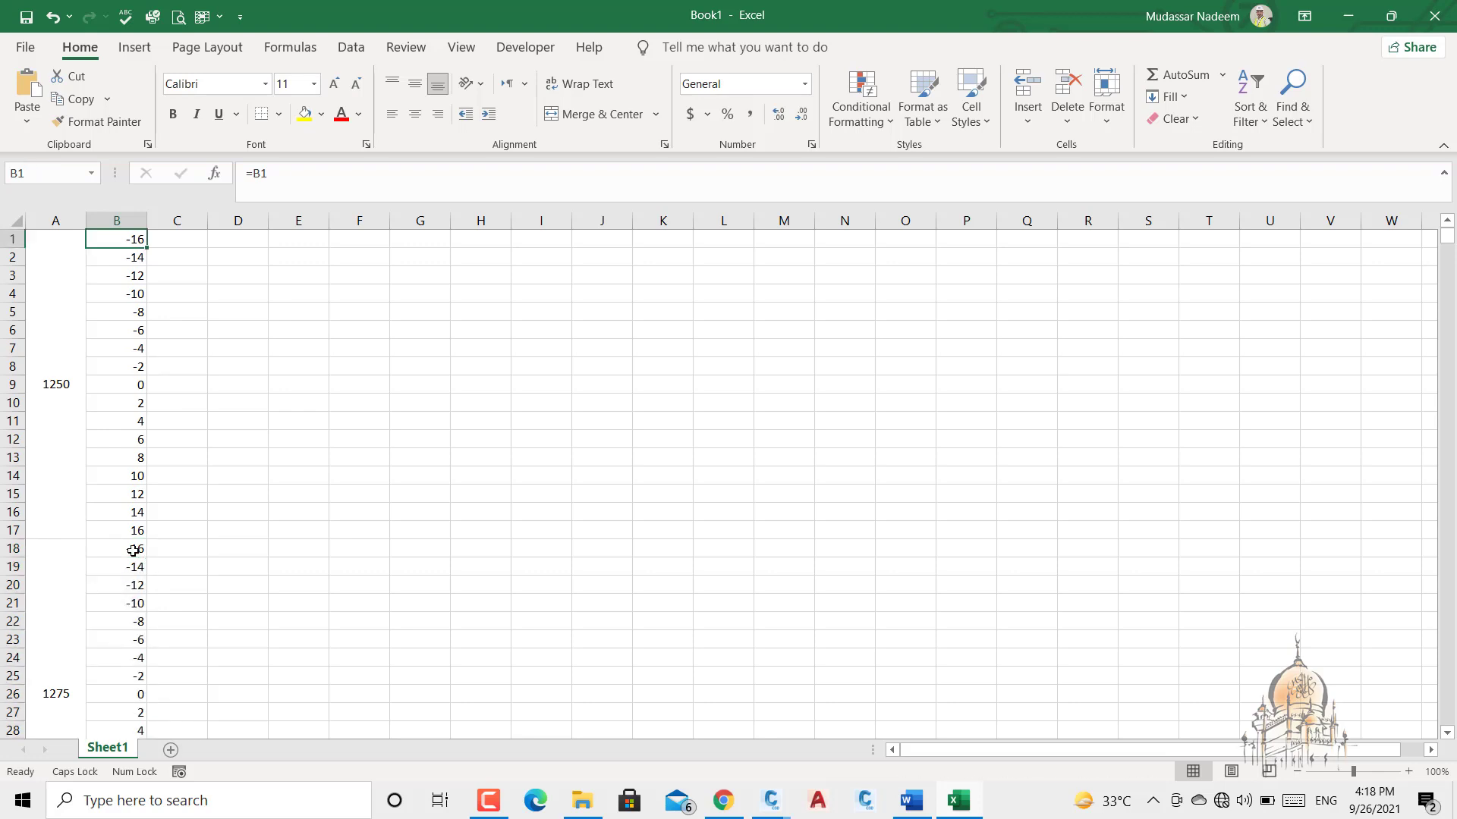
key("ctrl+Down")
scroll(133, 550, "down", 2)
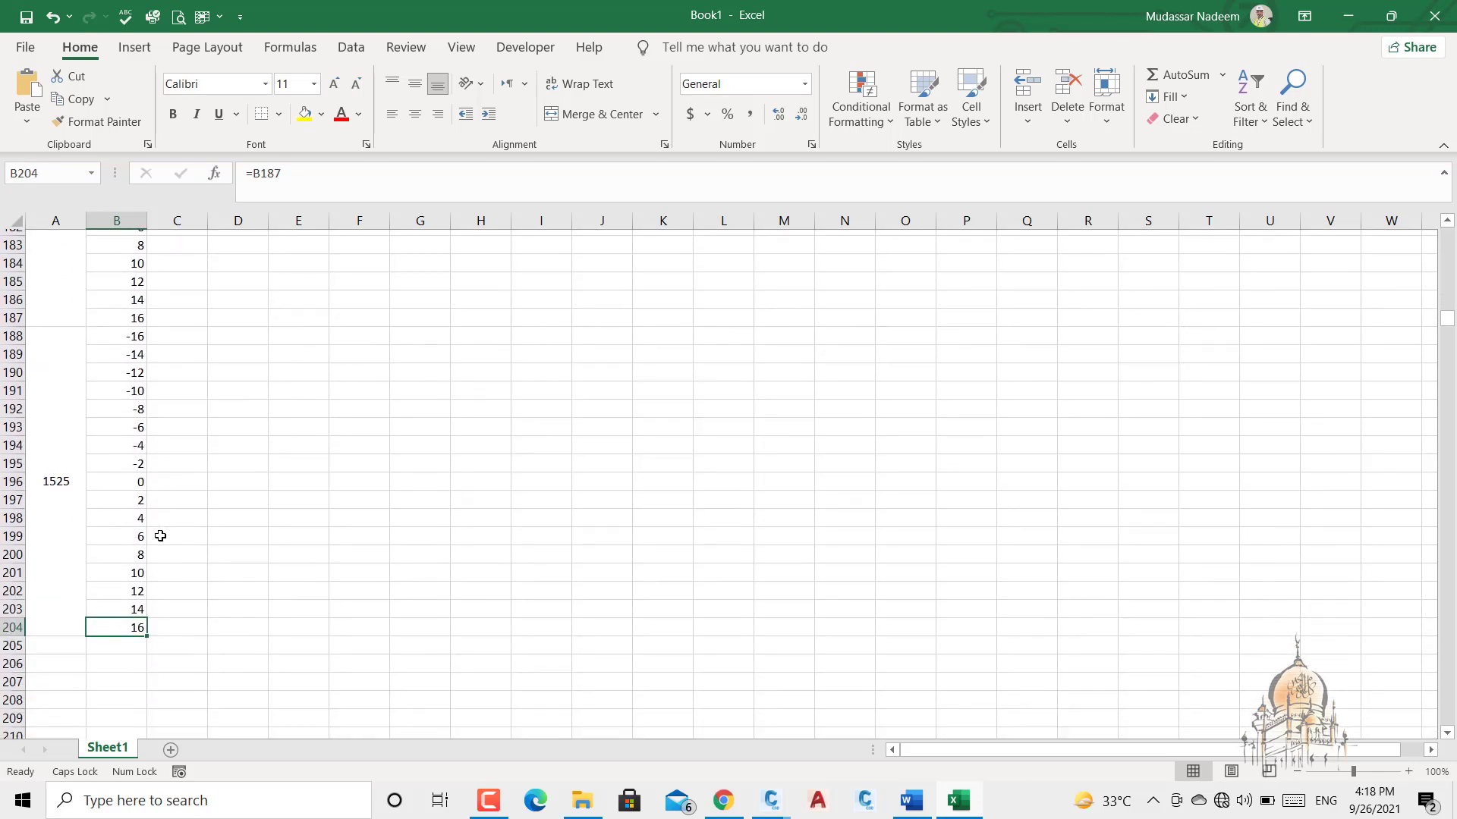
left_click(124, 330)
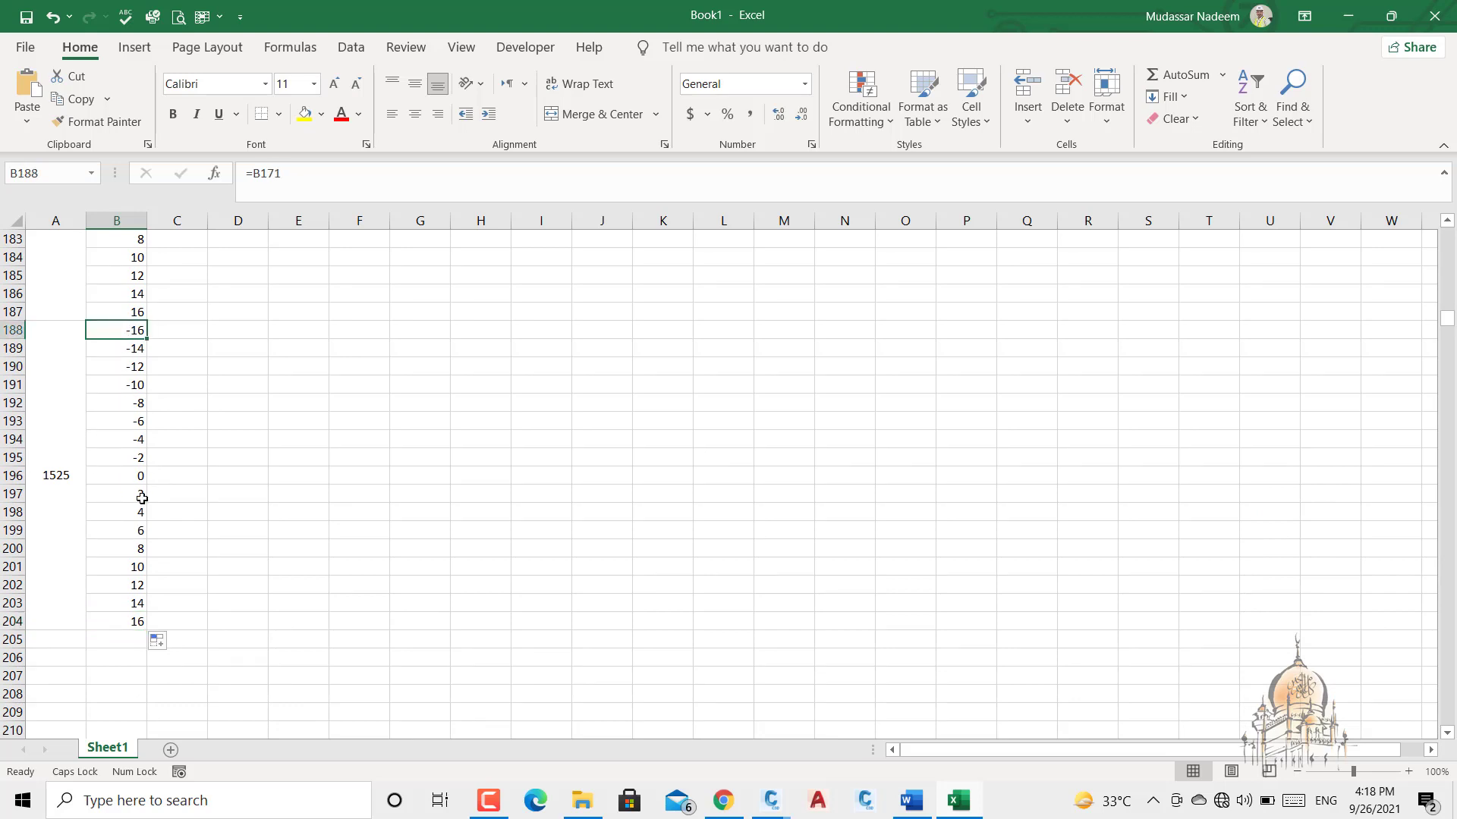
left_click(141, 623)
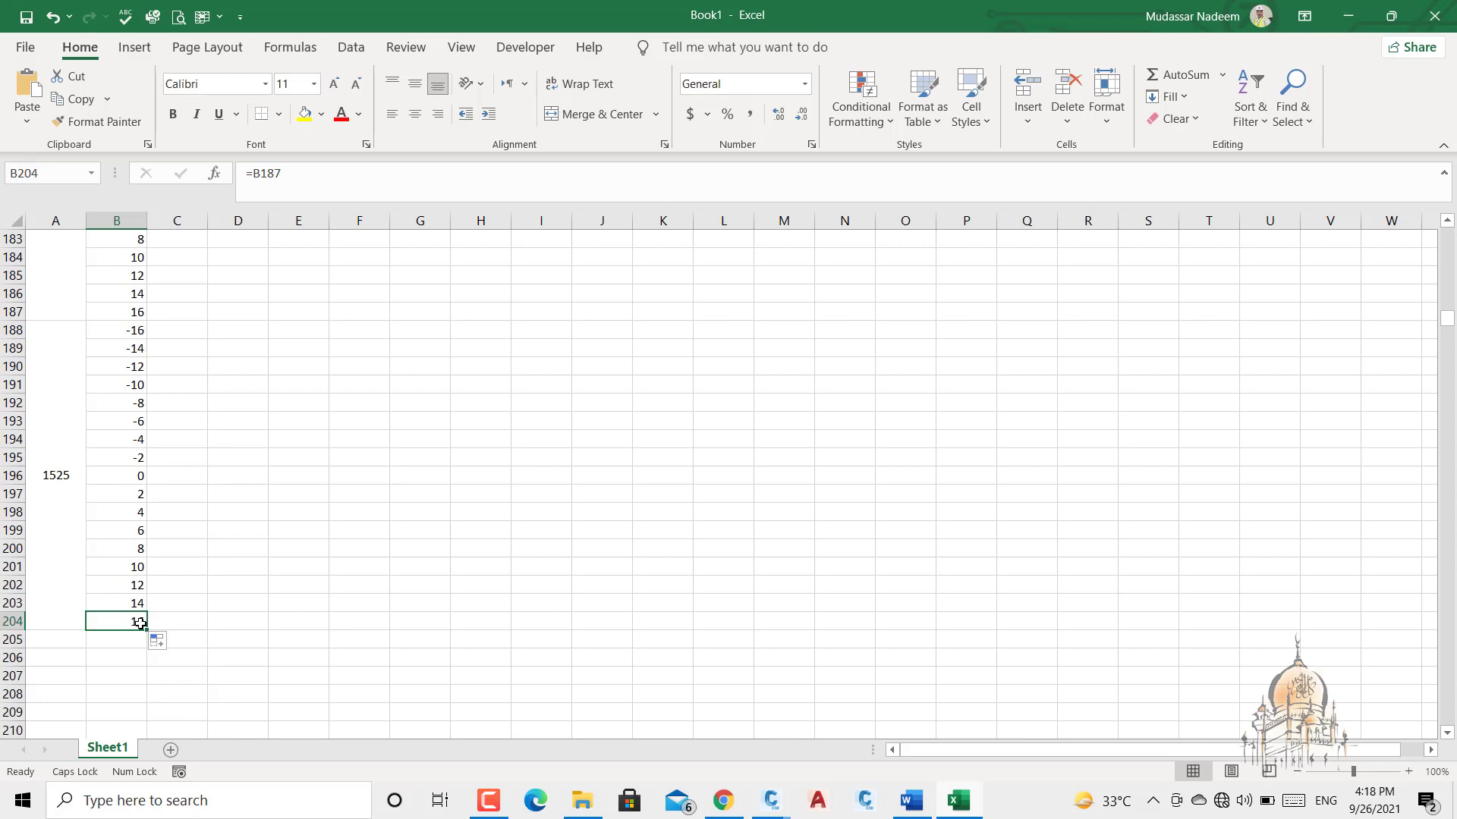
key("ctrl+Up")
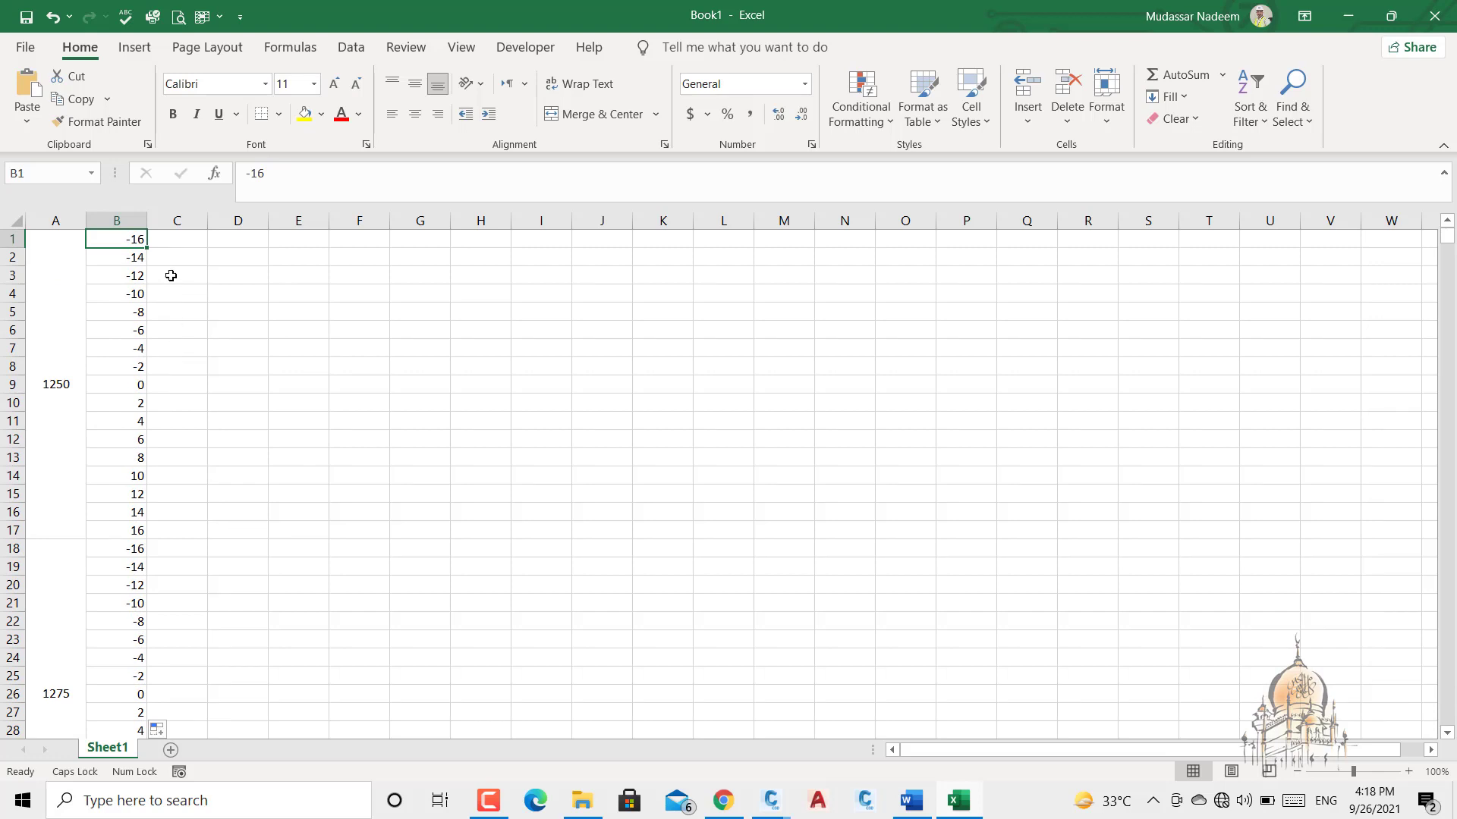
- Enter 0 in cell C1 and fill it down column C to row 204
left_click(181, 247)
type("0")
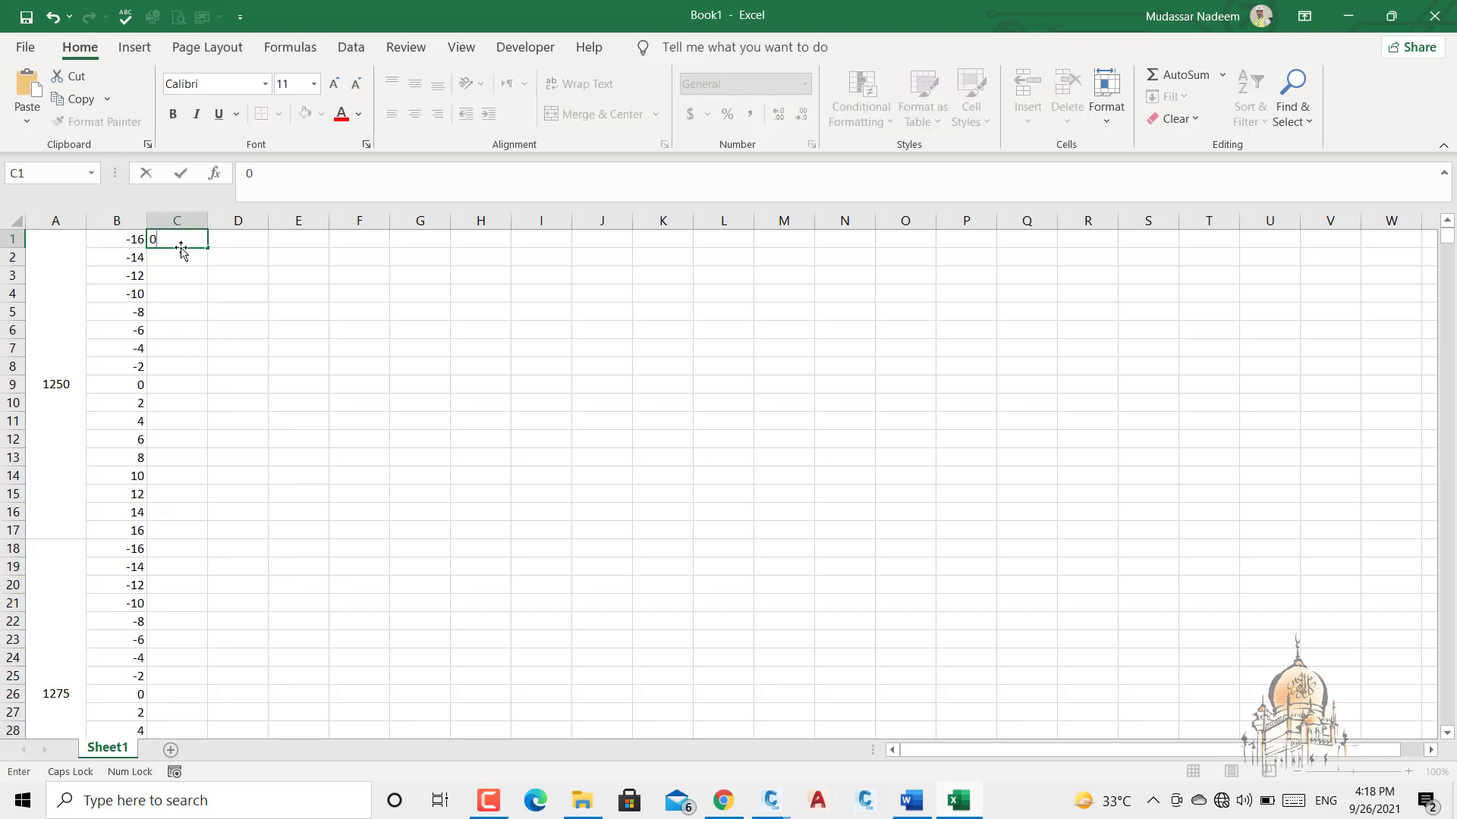
key("Return")
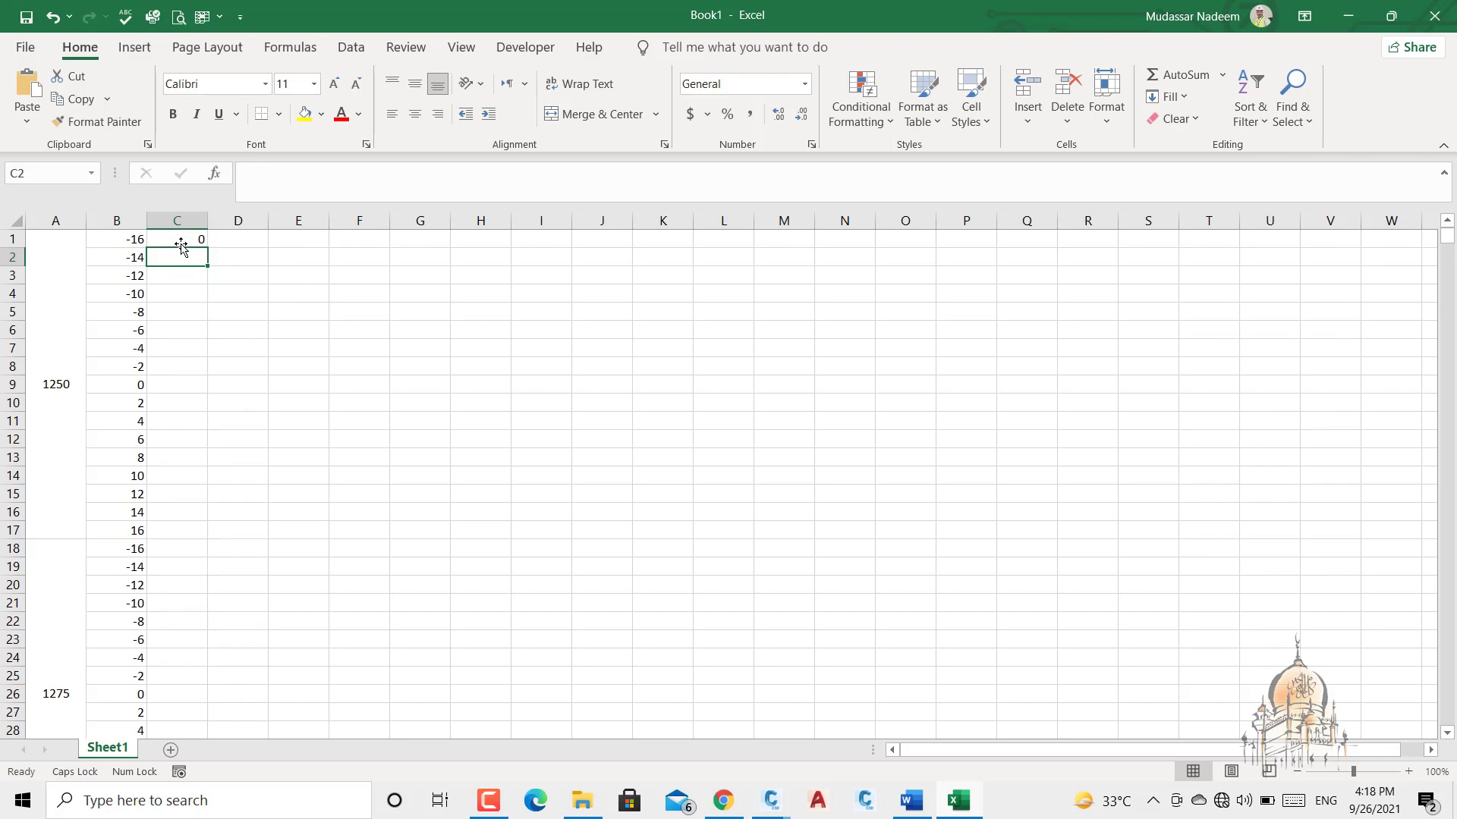
left_click(180, 241)
double_click(210, 252)
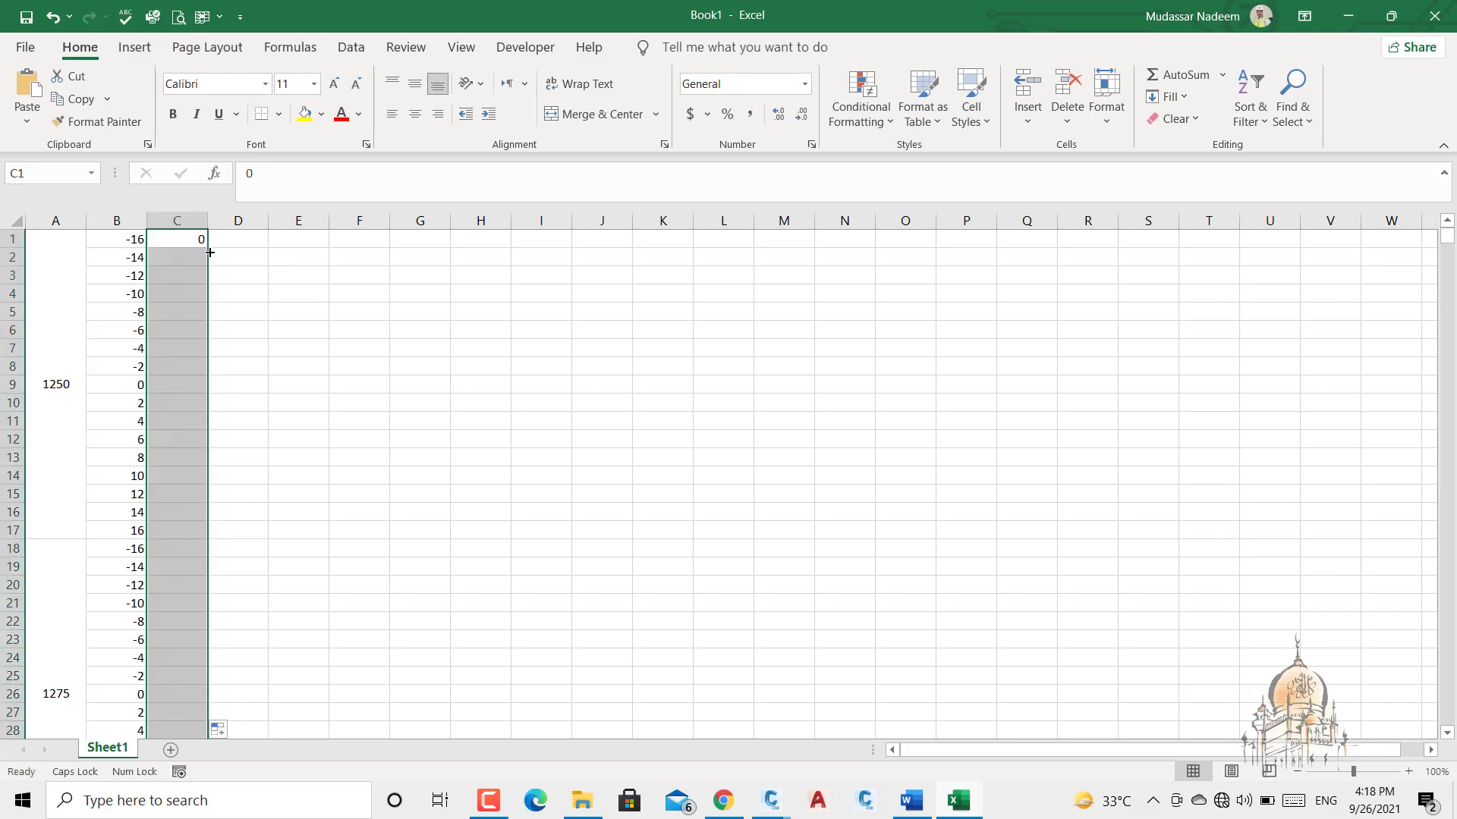
- Unmerge the 1250 block in column A and fill 1250 into every cell from A1 to A17
left_click(75, 306)
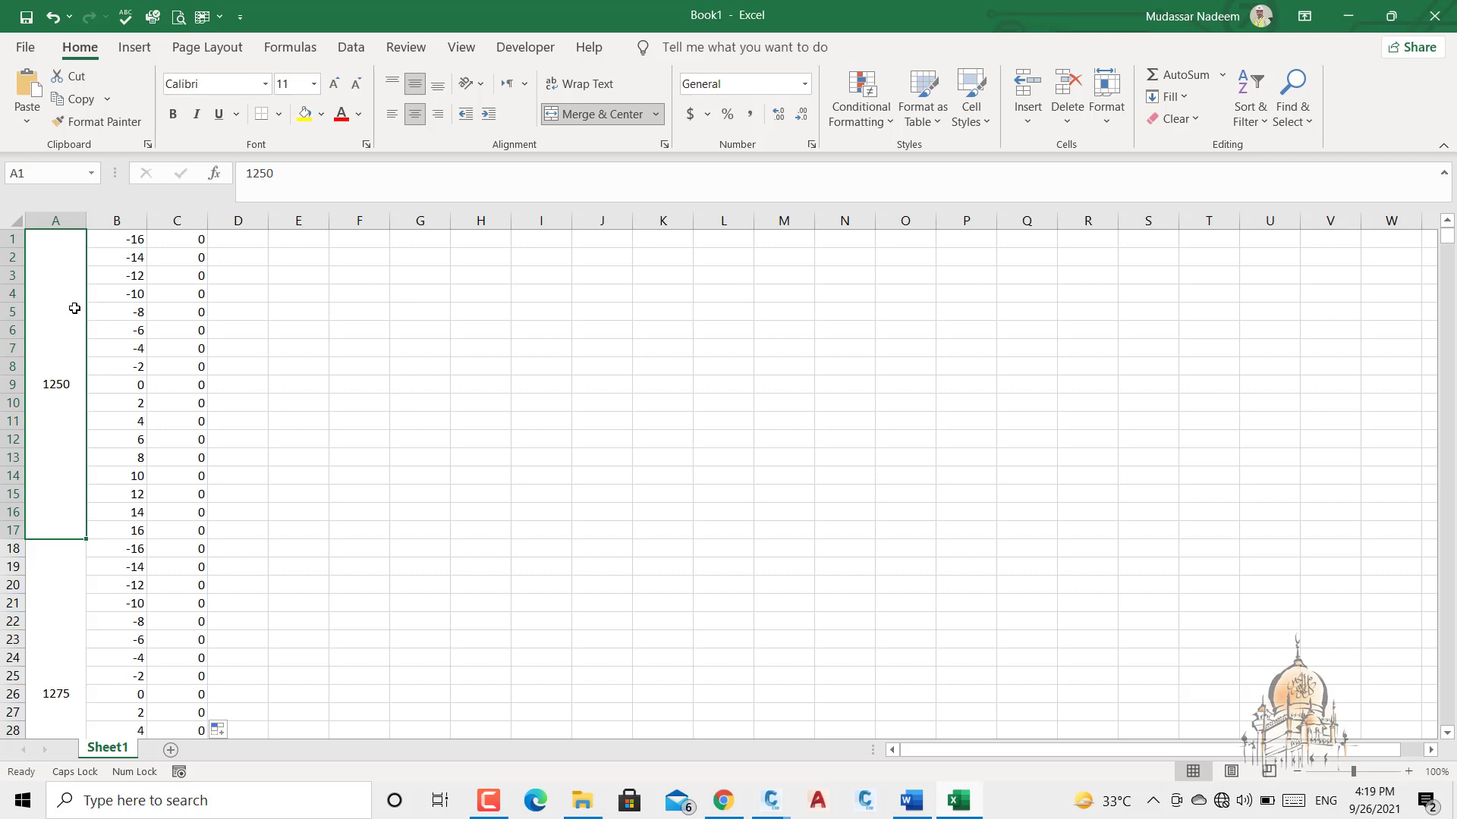
left_click(606, 116)
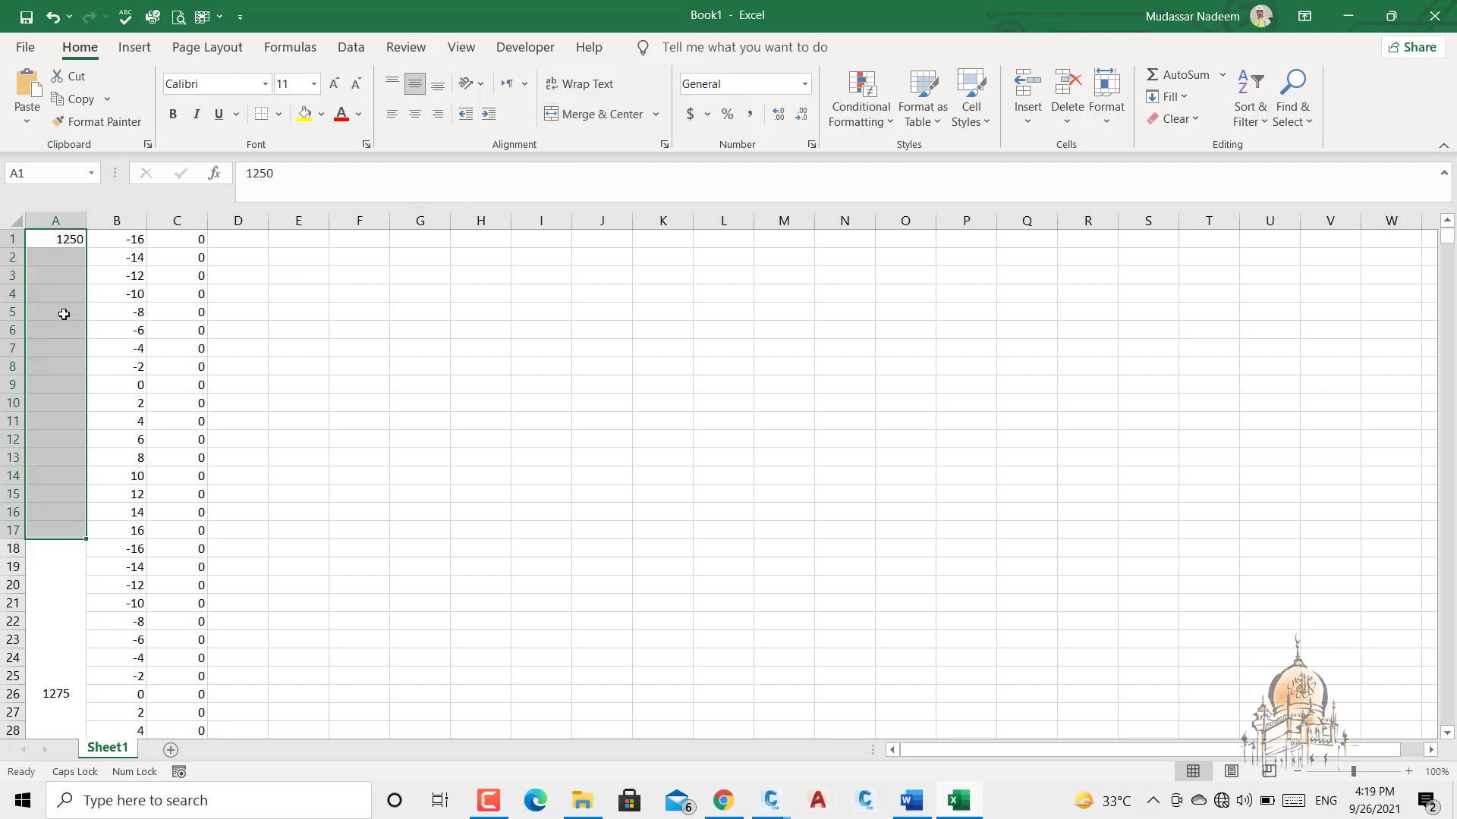
left_click(70, 244)
left_click_drag(86, 248, 77, 545)
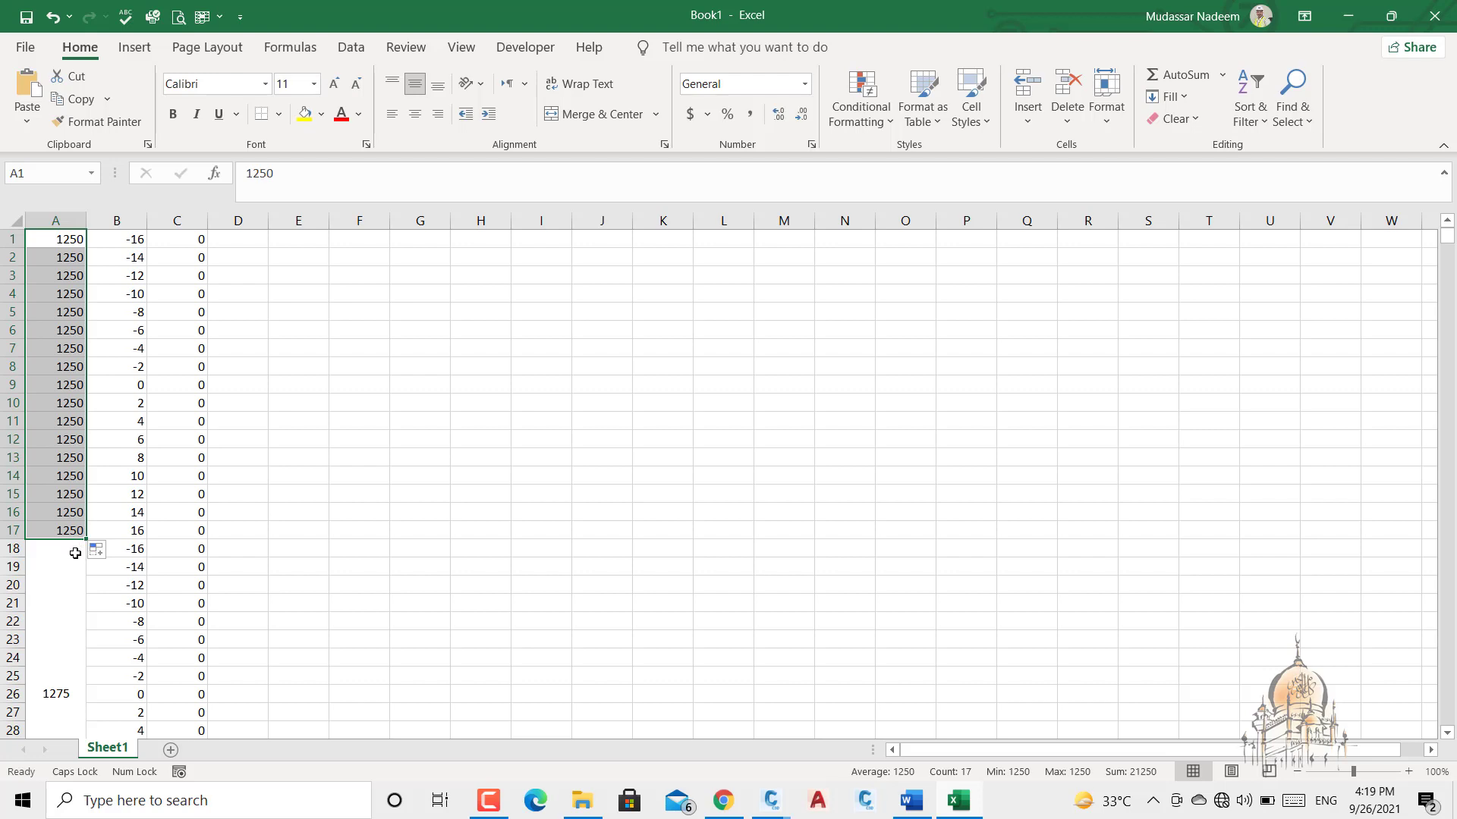
- Unmerge the 1275 block and fill its value down from A18 to A34
left_click(75, 553)
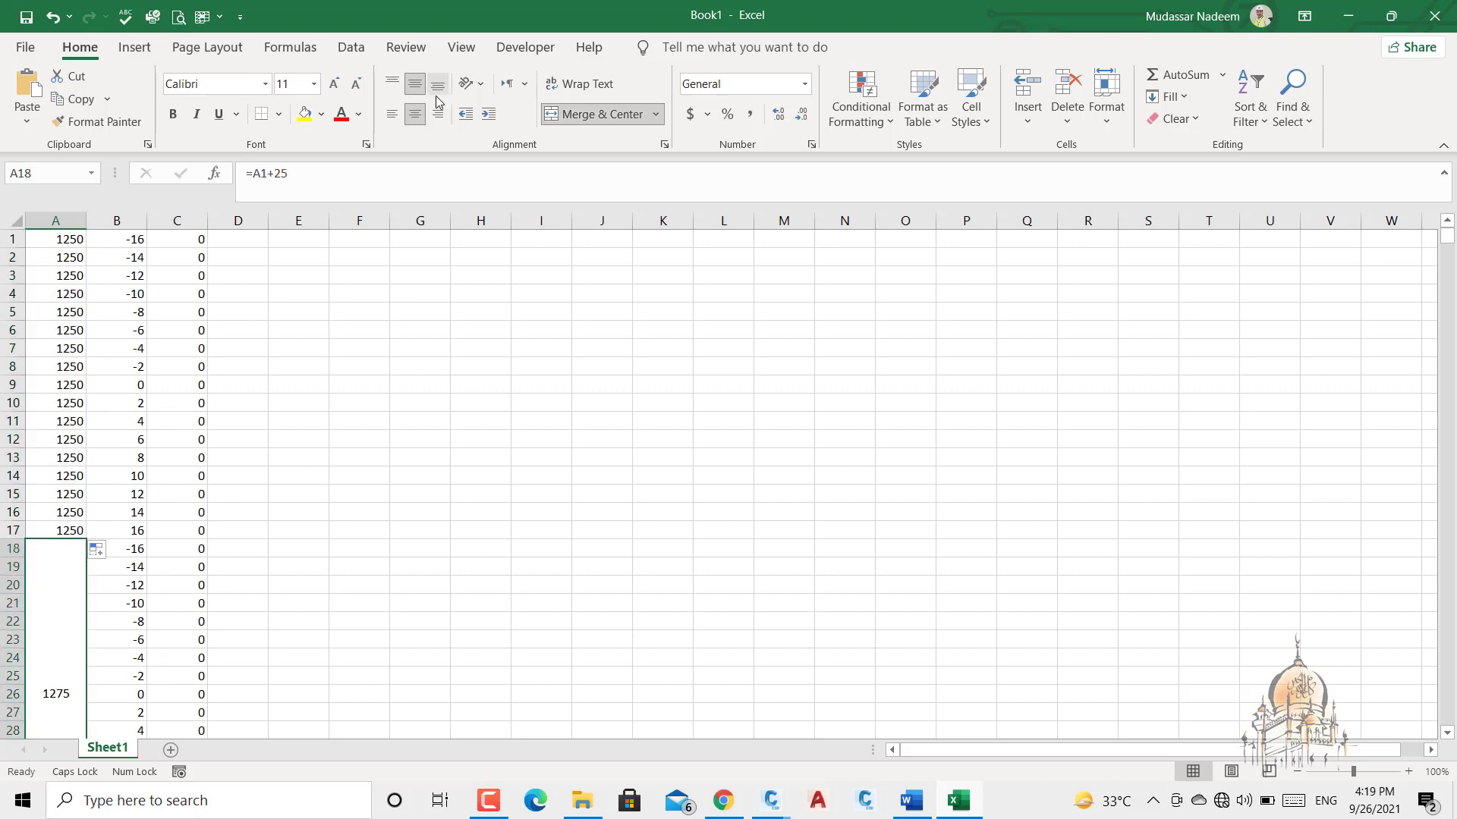
left_click(580, 114)
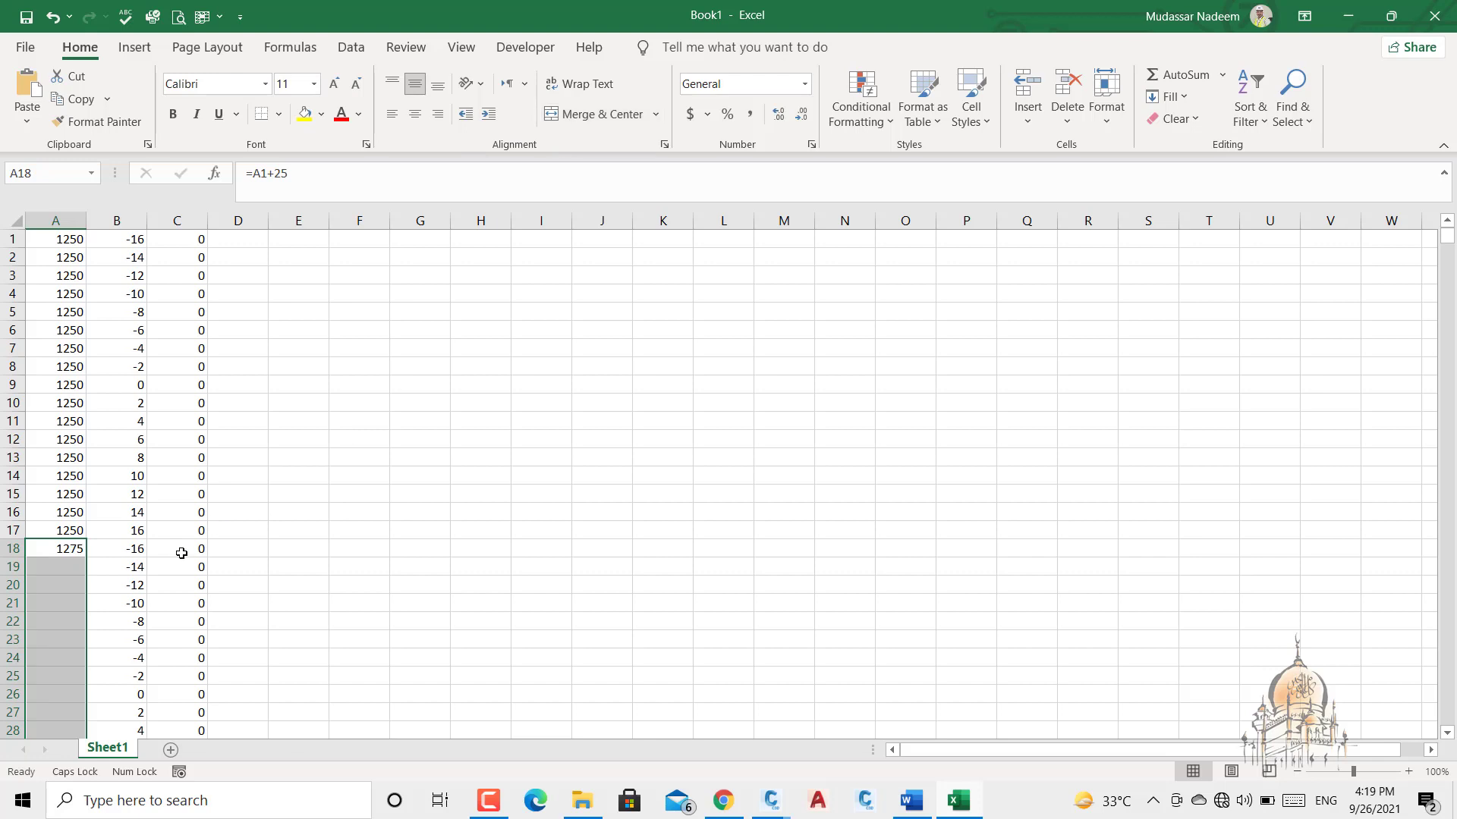
left_click(76, 551)
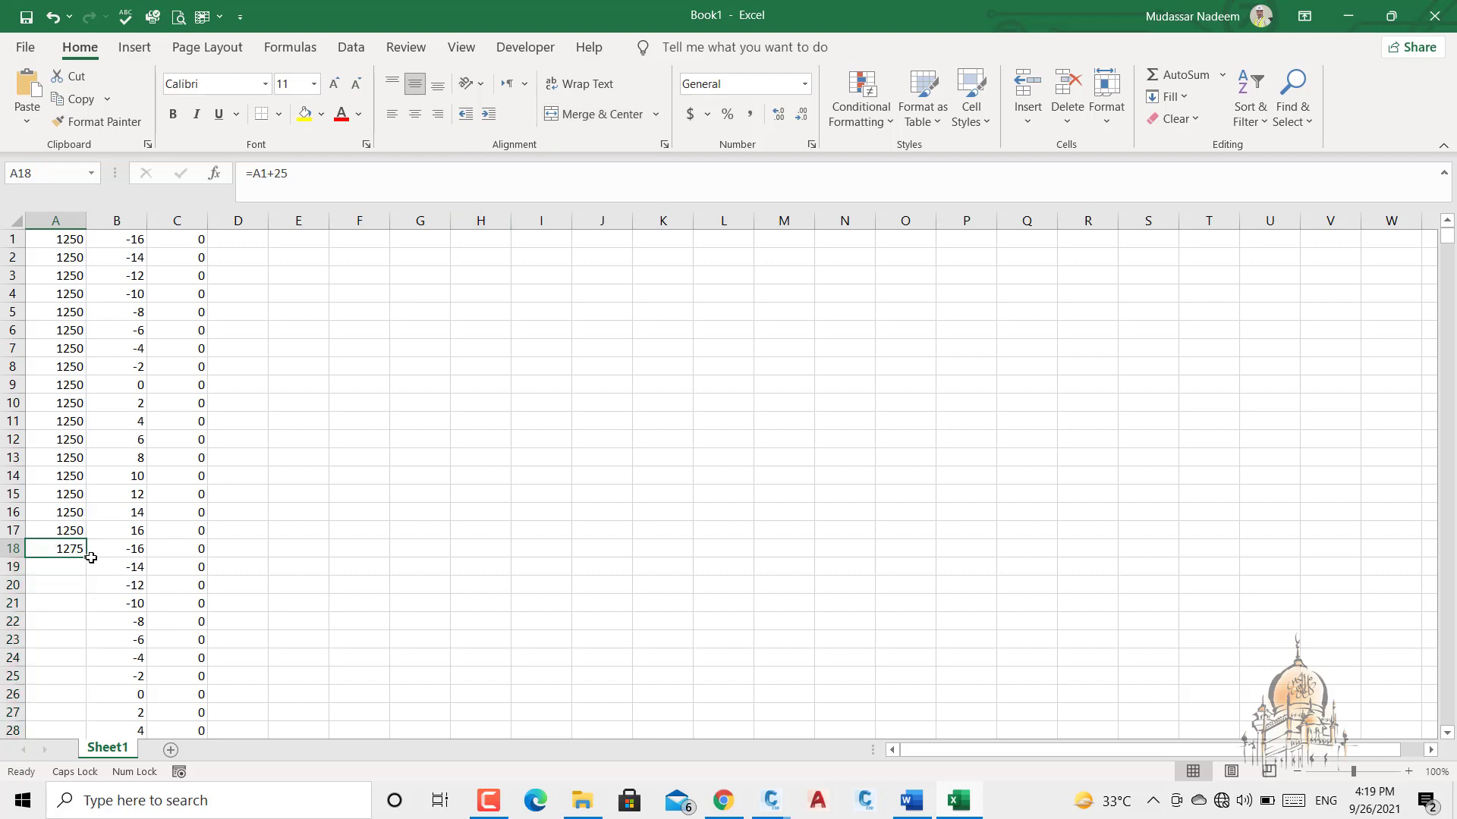
double_click(89, 559)
- Unmerge all remaining station blocks in column A from A35 to the 1525 block together
scroll(89, 558, "down", 6)
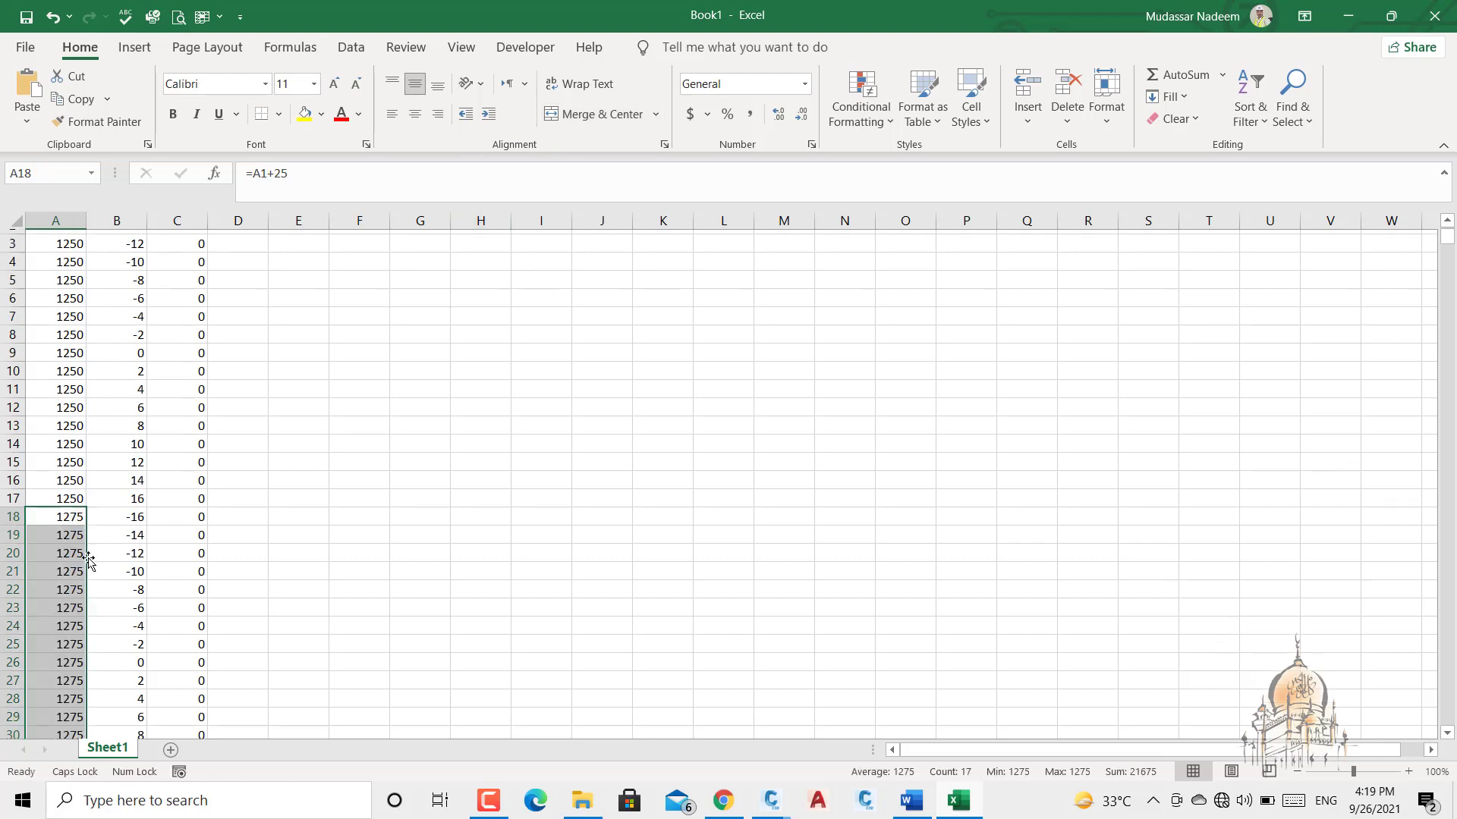
left_click_drag(66, 532, 50, 273)
left_click(578, 116)
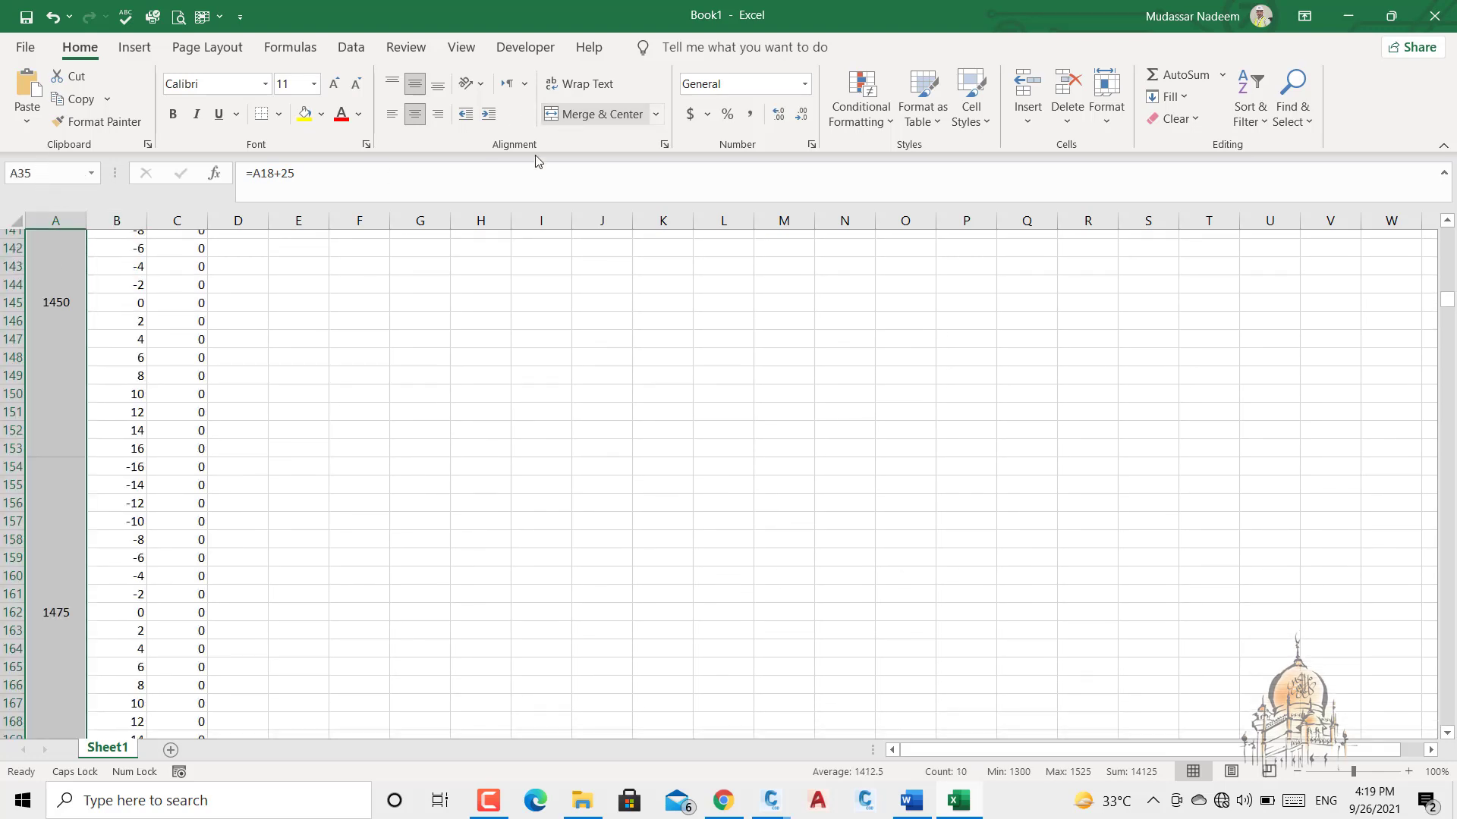
- Fill the blank cells under stations 1300, 1325 and 1350 with their station values, down to A85
left_click(79, 472)
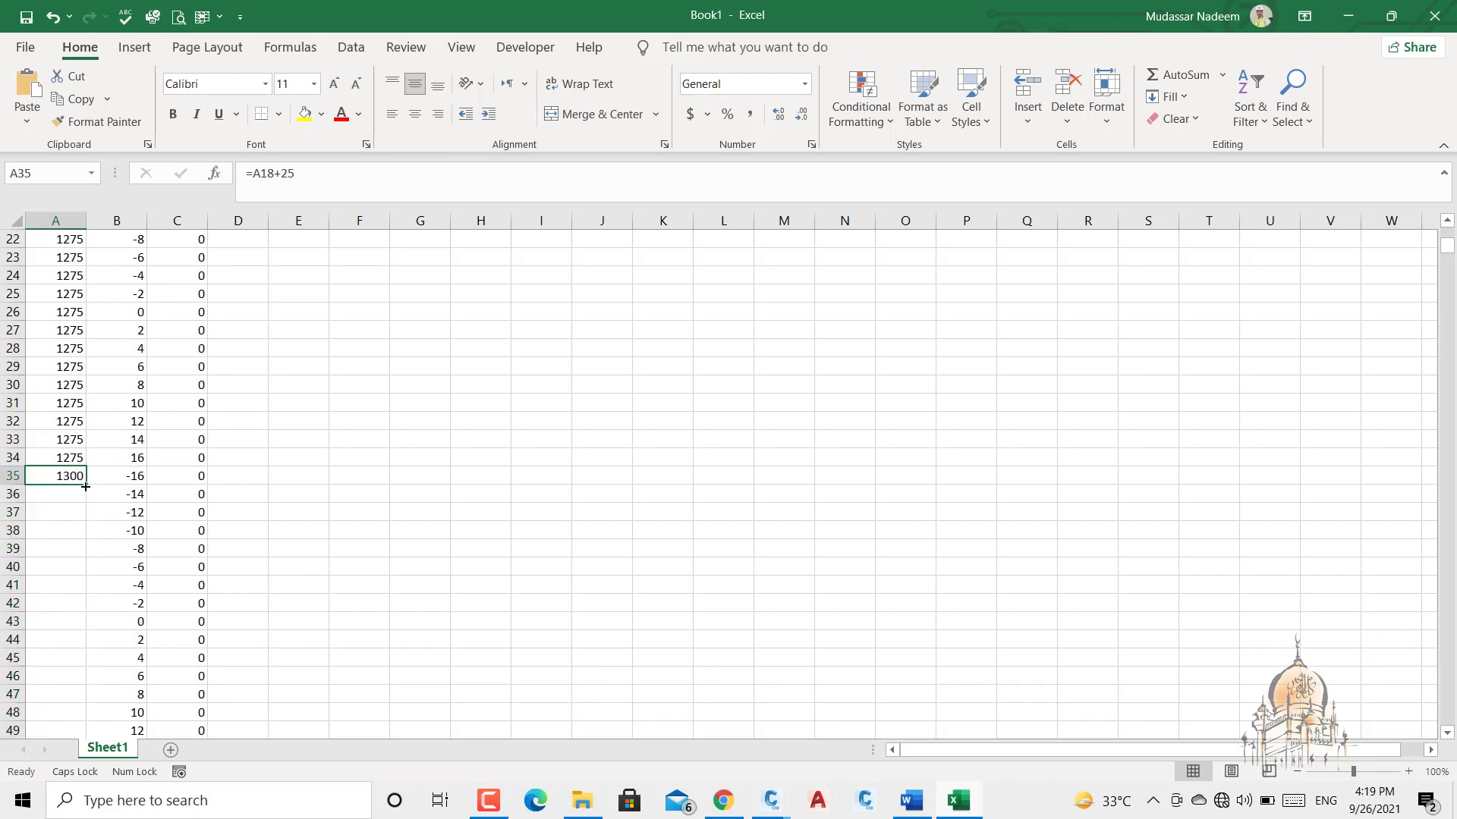
double_click(86, 486)
scroll(86, 485, "down", 12)
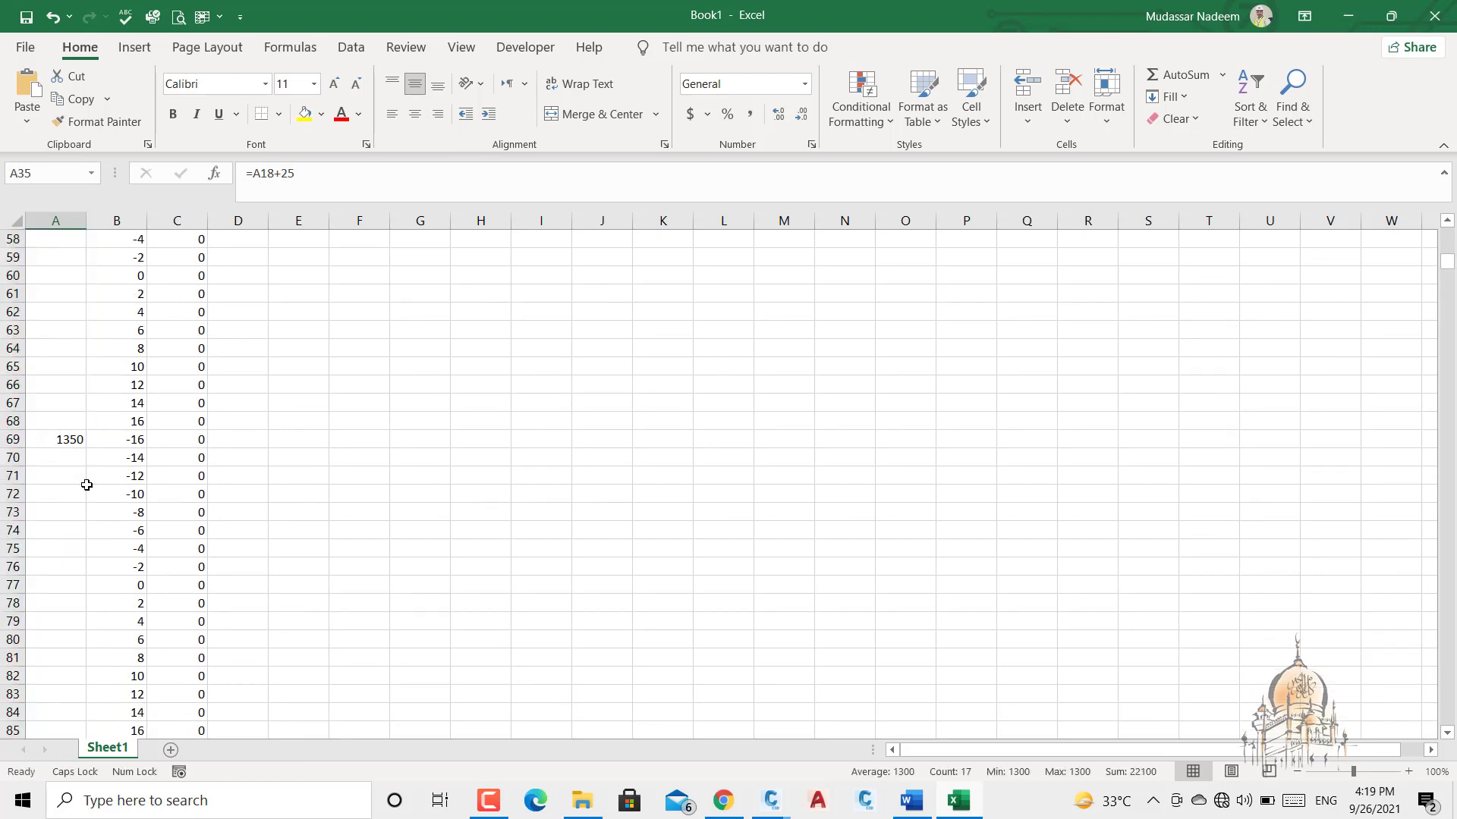
scroll(86, 485, "up", 1)
scroll(87, 485, "up", 4)
left_click(80, 404)
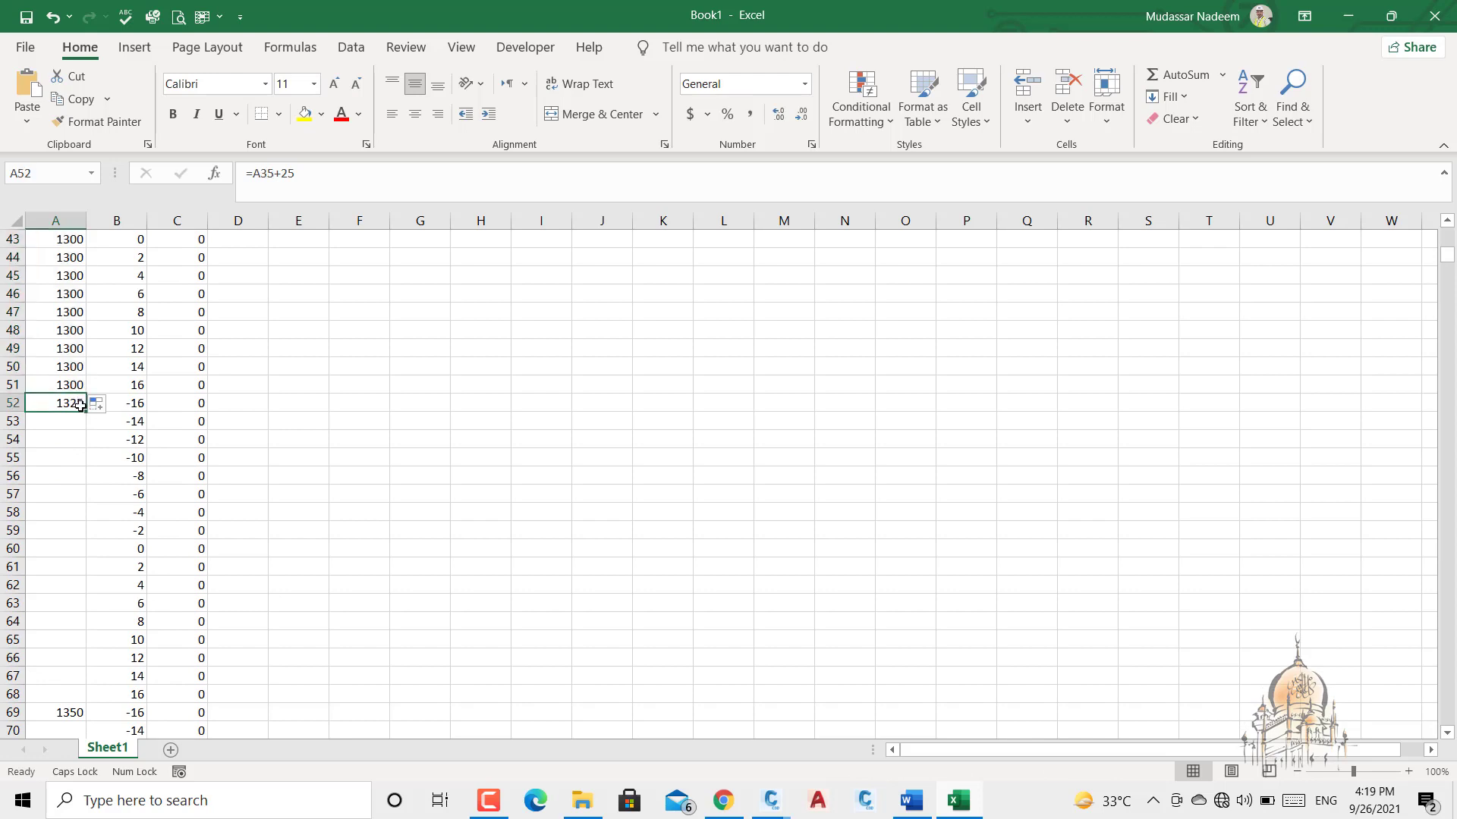
left_click(79, 396)
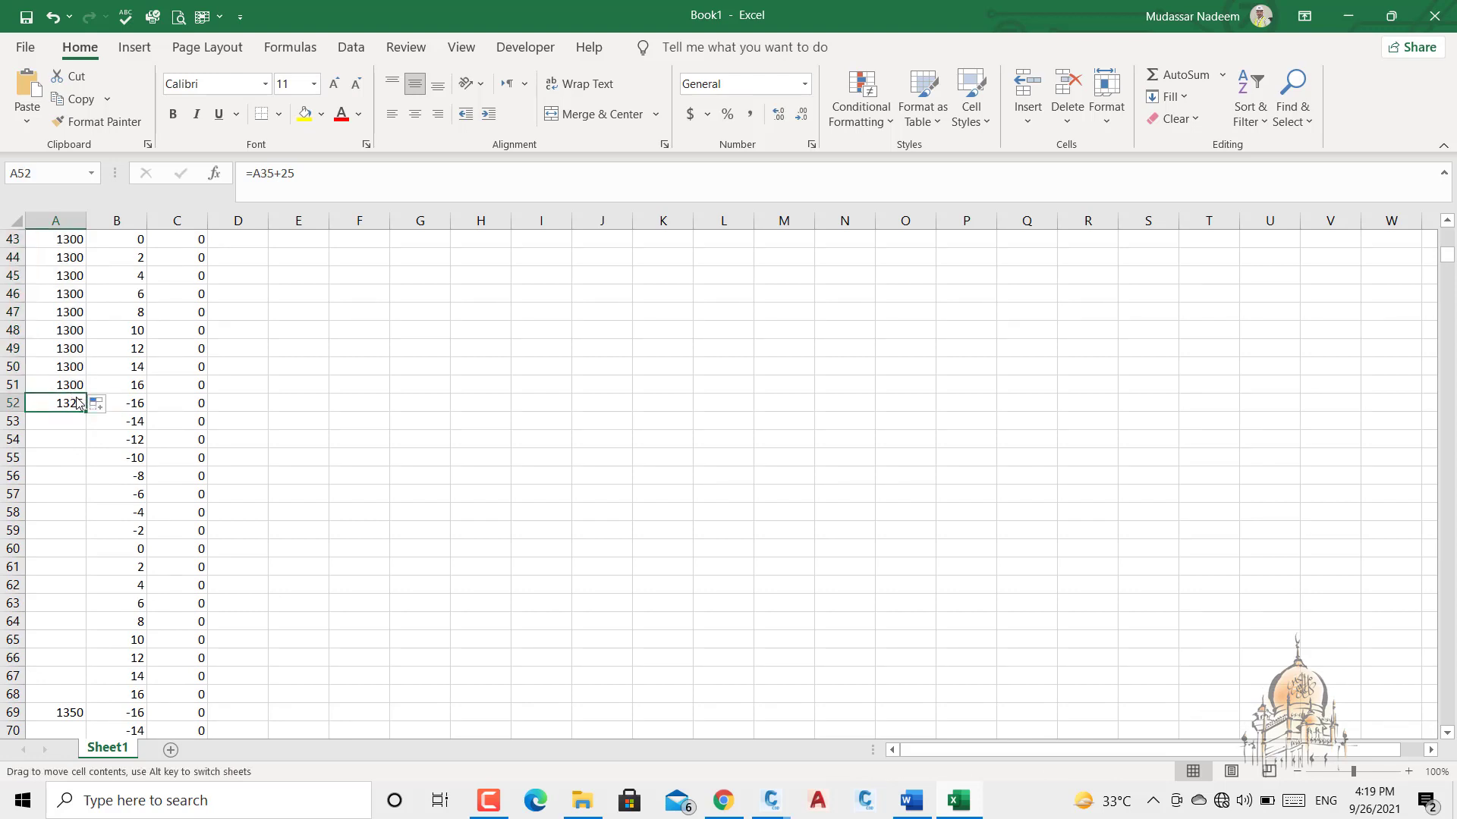
double_click(87, 415)
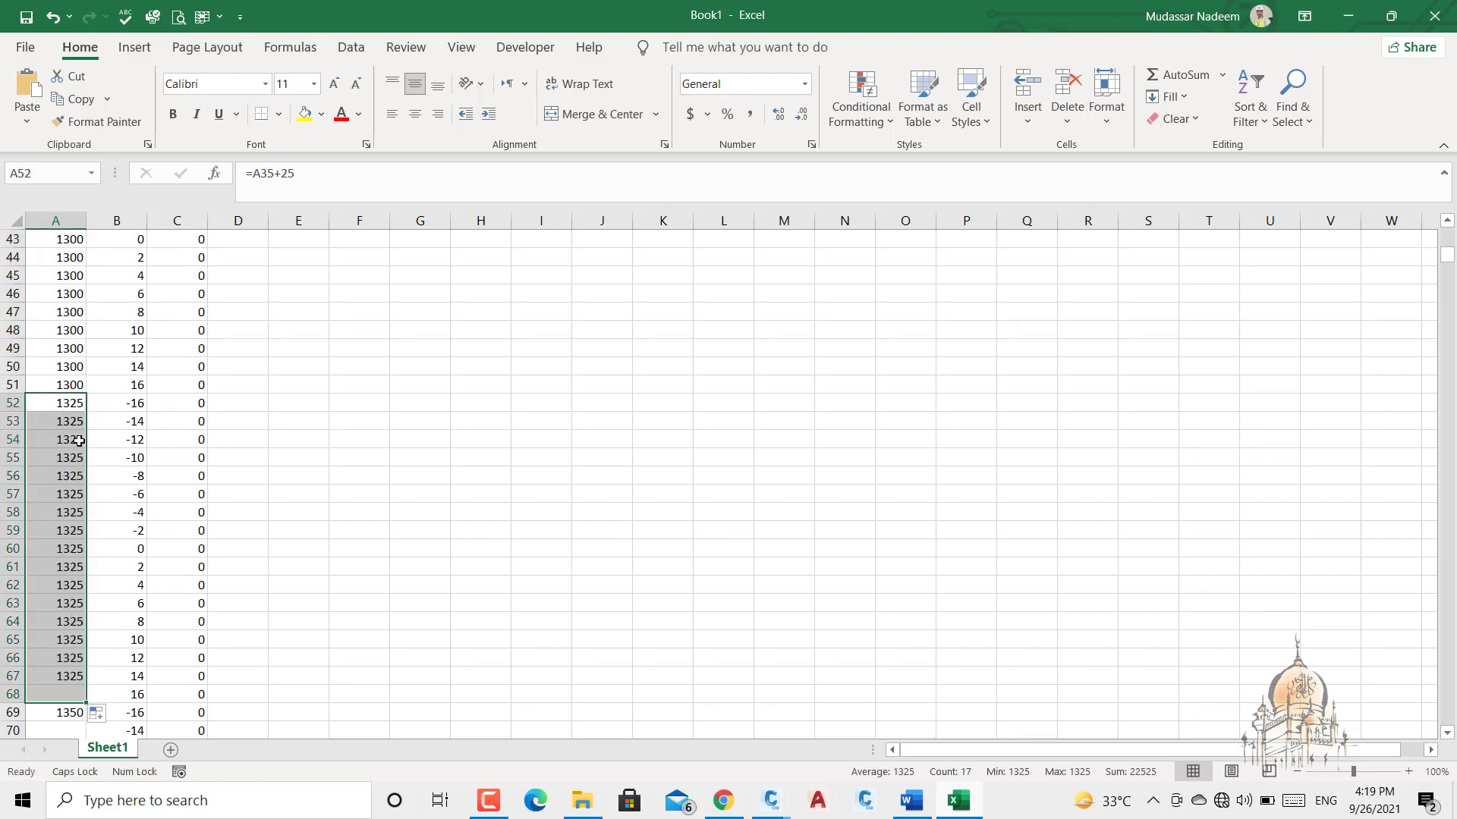
scroll(81, 534, "down", 3)
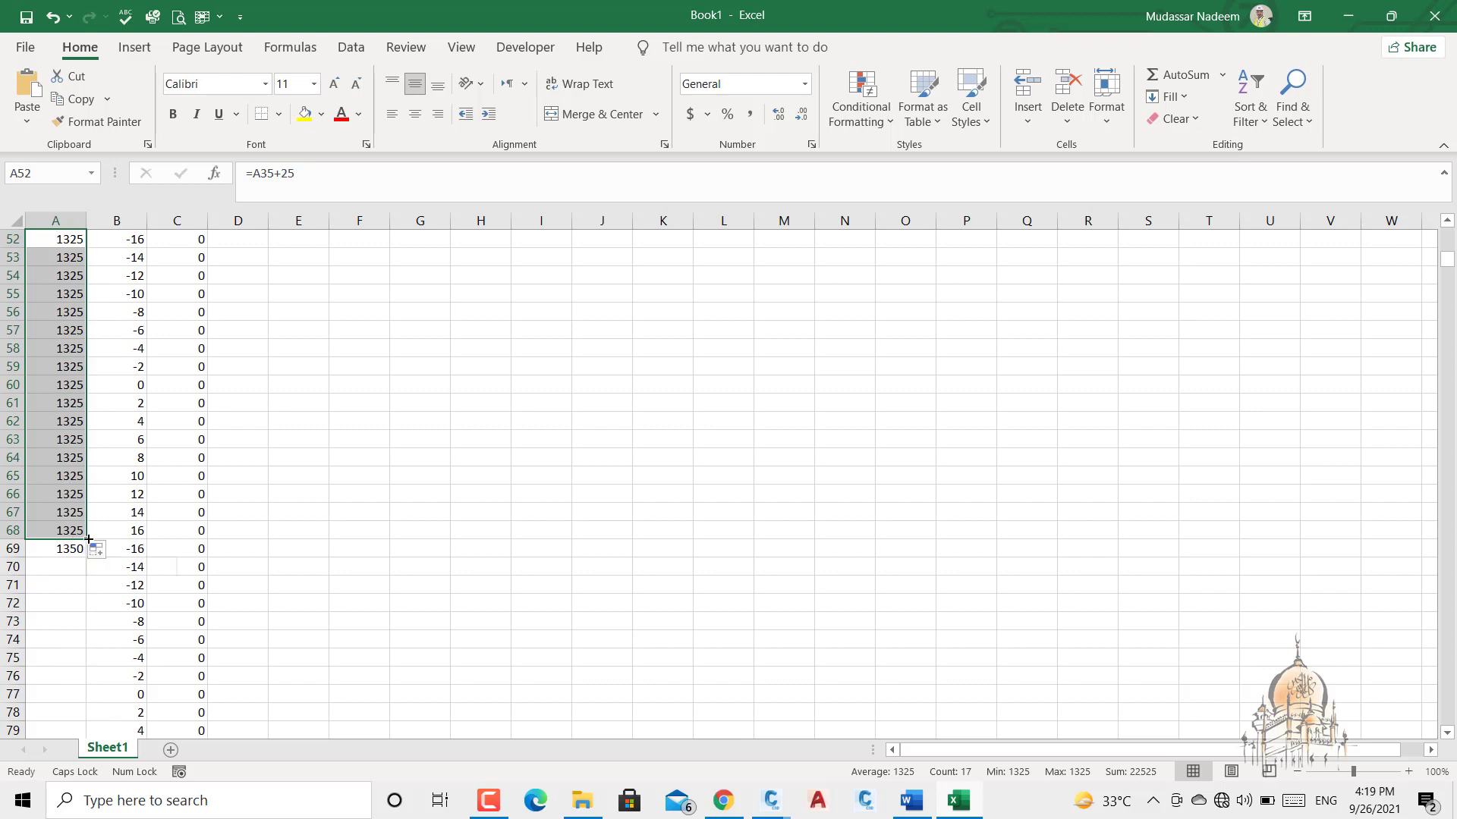
mouse_move(88, 539)
left_mouse_down()
mouse_move(91, 732)
mouse_move(94, 543)
left_mouse_up()
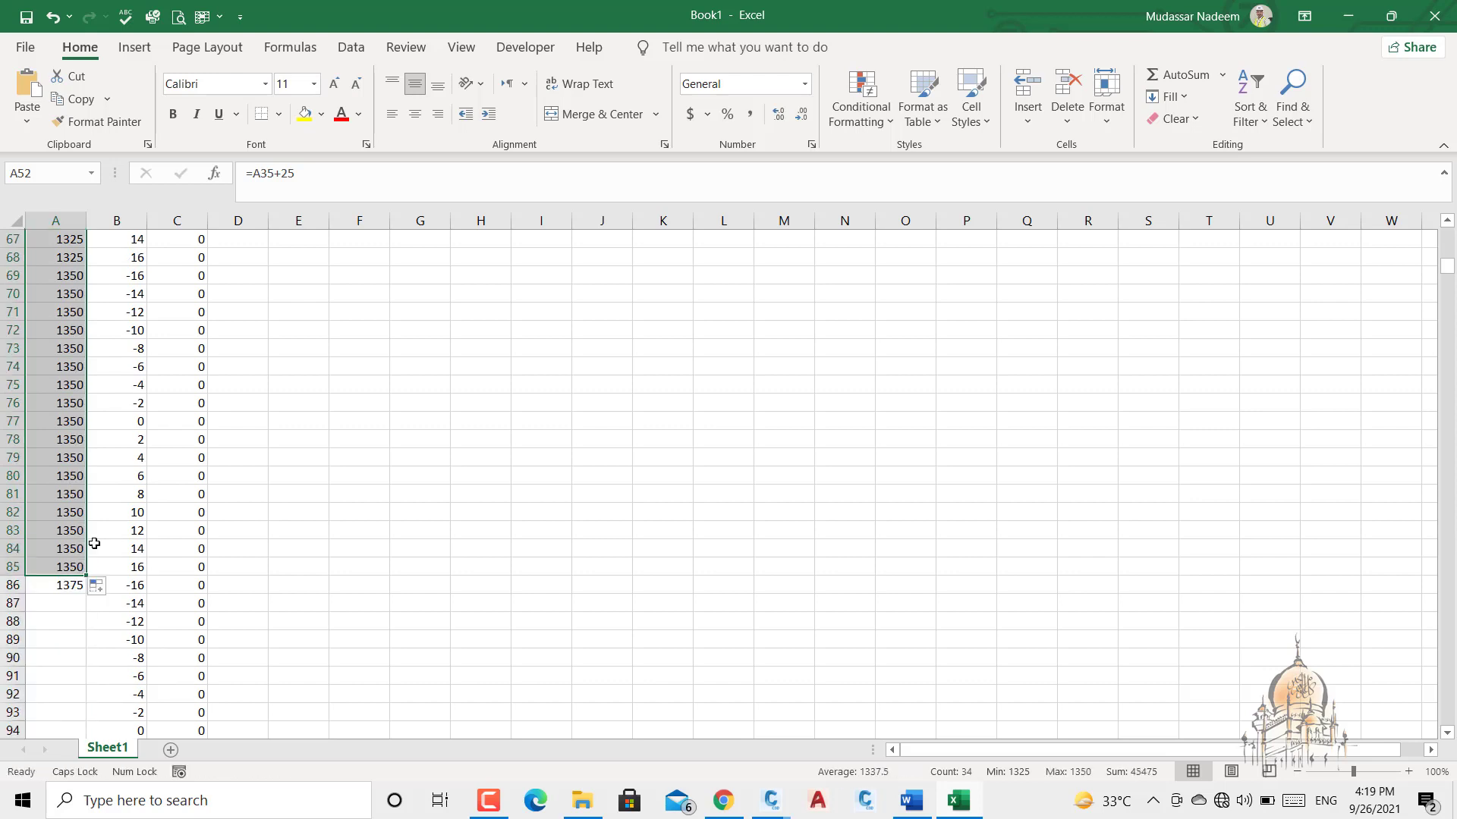
- Fill 1375 from A86 to A102 and 1400 from A103 to A119
left_click(83, 584)
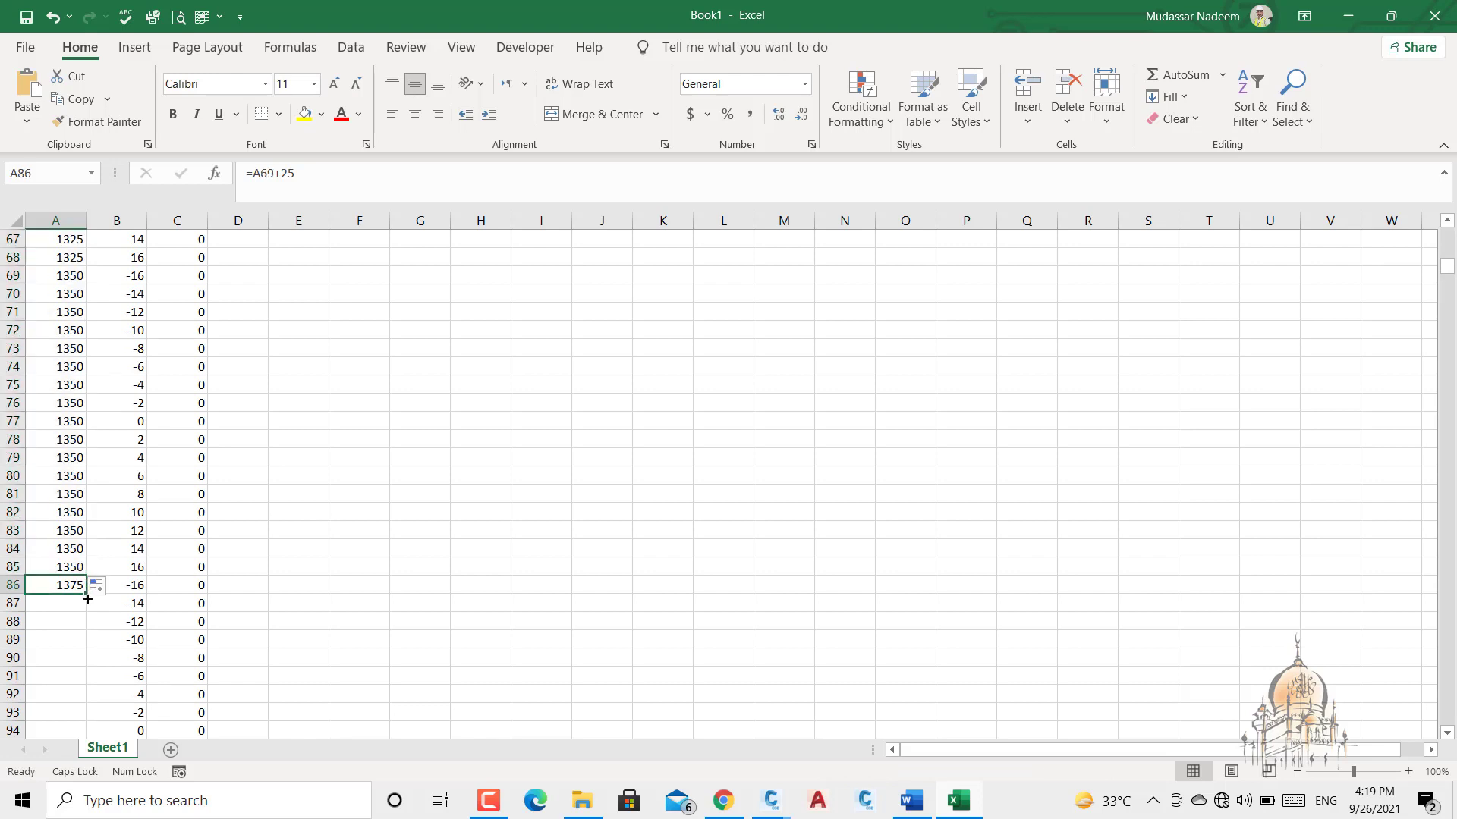
left_click(89, 599)
left_click(84, 600)
left_click(78, 582)
left_click_drag(85, 598, 88, 735)
left_click(84, 463)
- Fill 1425 down from A120 to A136, and extend the filled block so stations 1450 to 1525 repeat down to A204
scroll(85, 531, "down", 5)
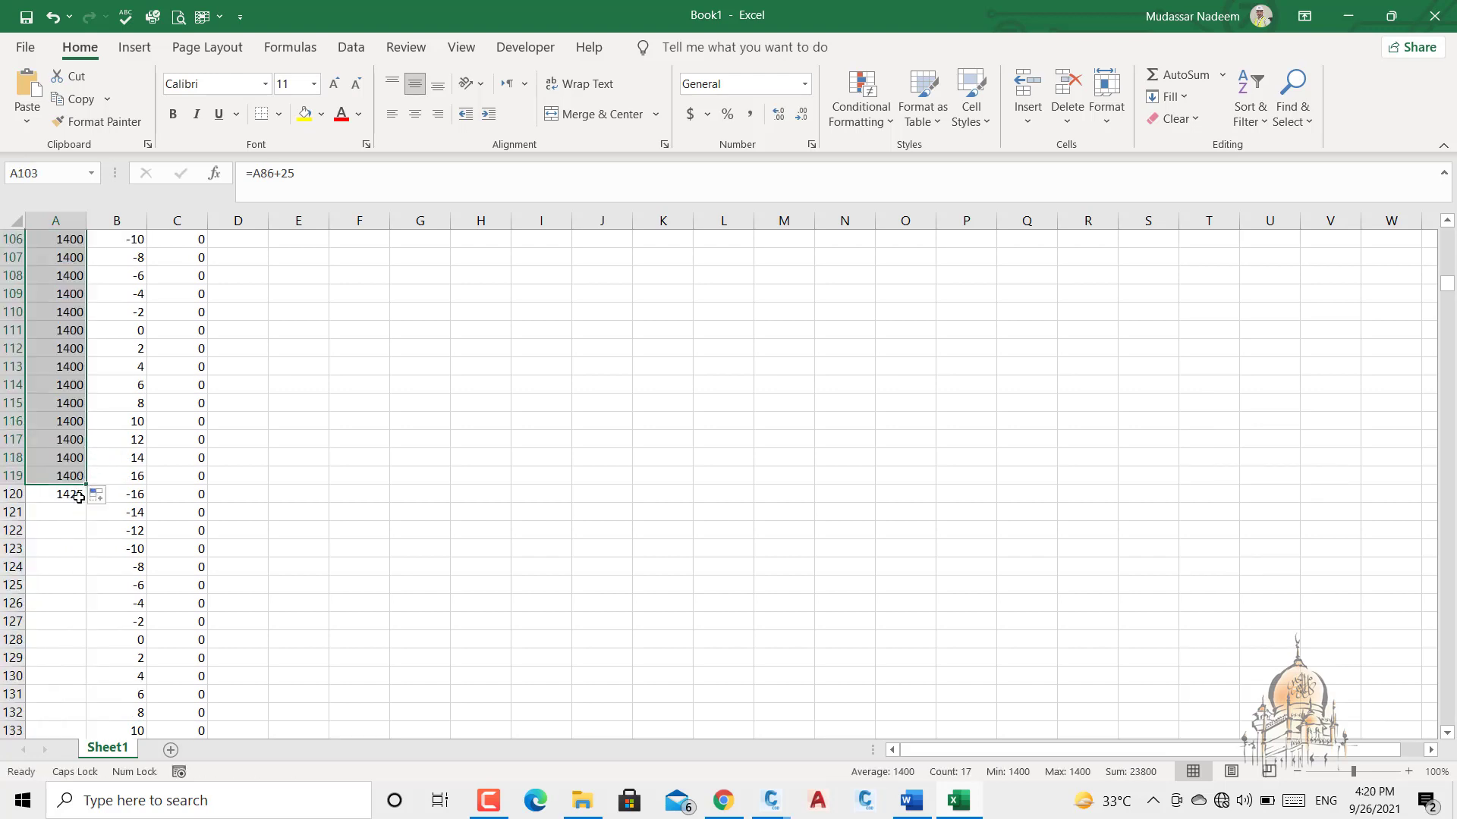
left_click(79, 498)
left_click_drag(88, 501, 88, 733)
scroll(77, 546, "down", 5)
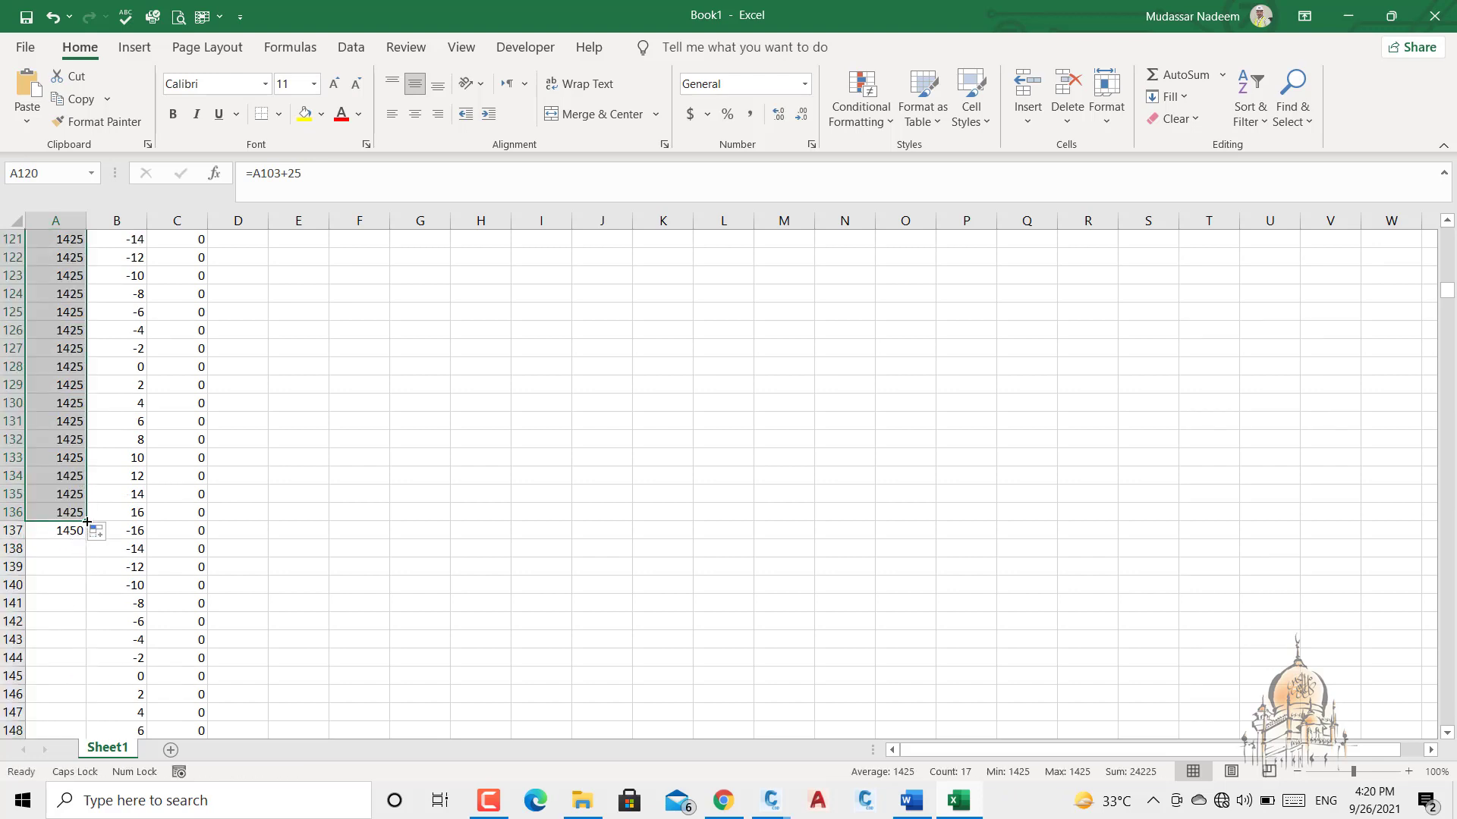
left_click_drag(88, 522, 70, 716)
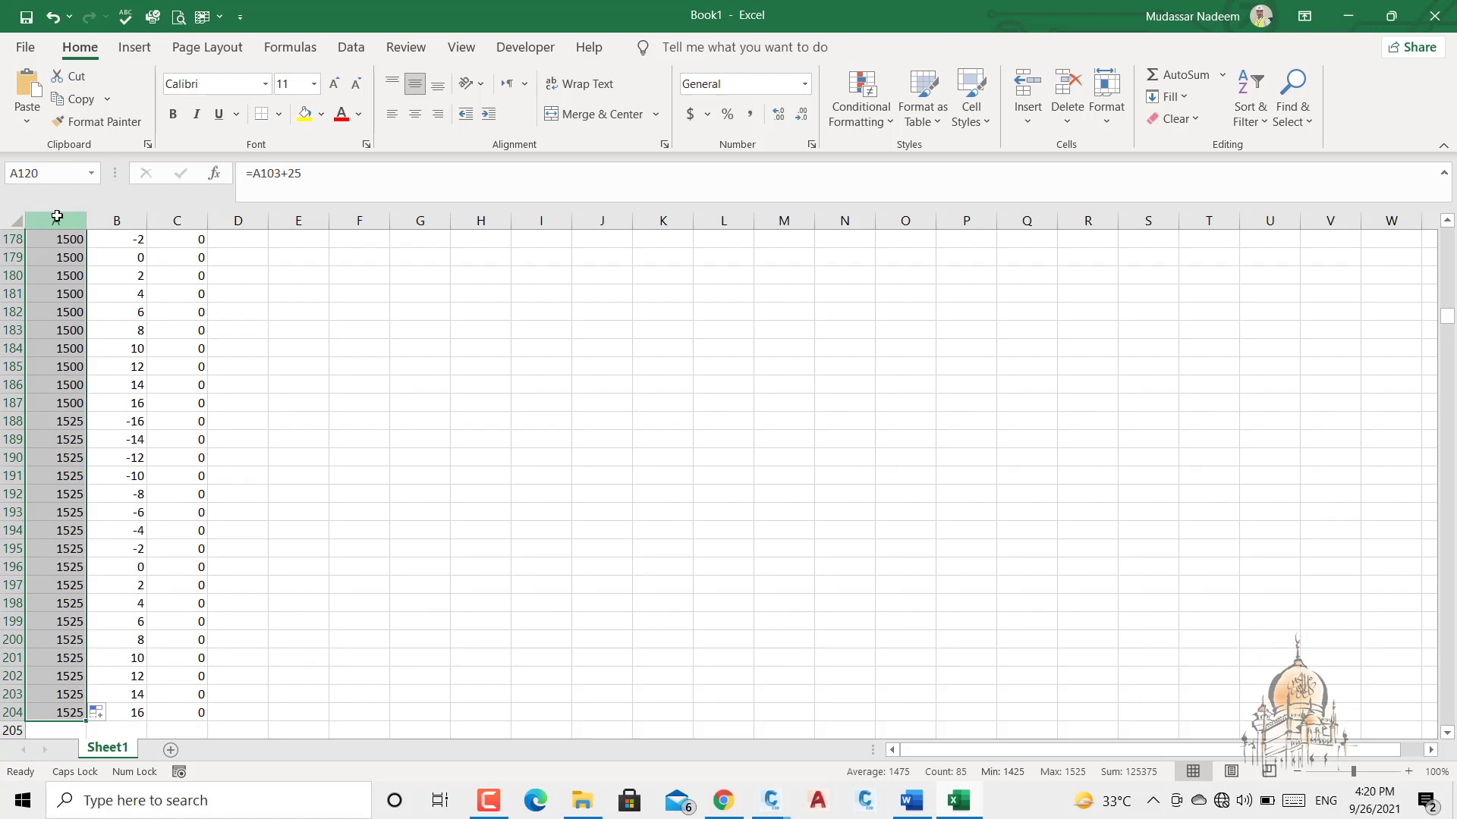
- Replace the formulas in columns A to C with their values by copying the columns and pasting values in place
left_click_drag(55, 217, 202, 233)
right_click(70, 238)
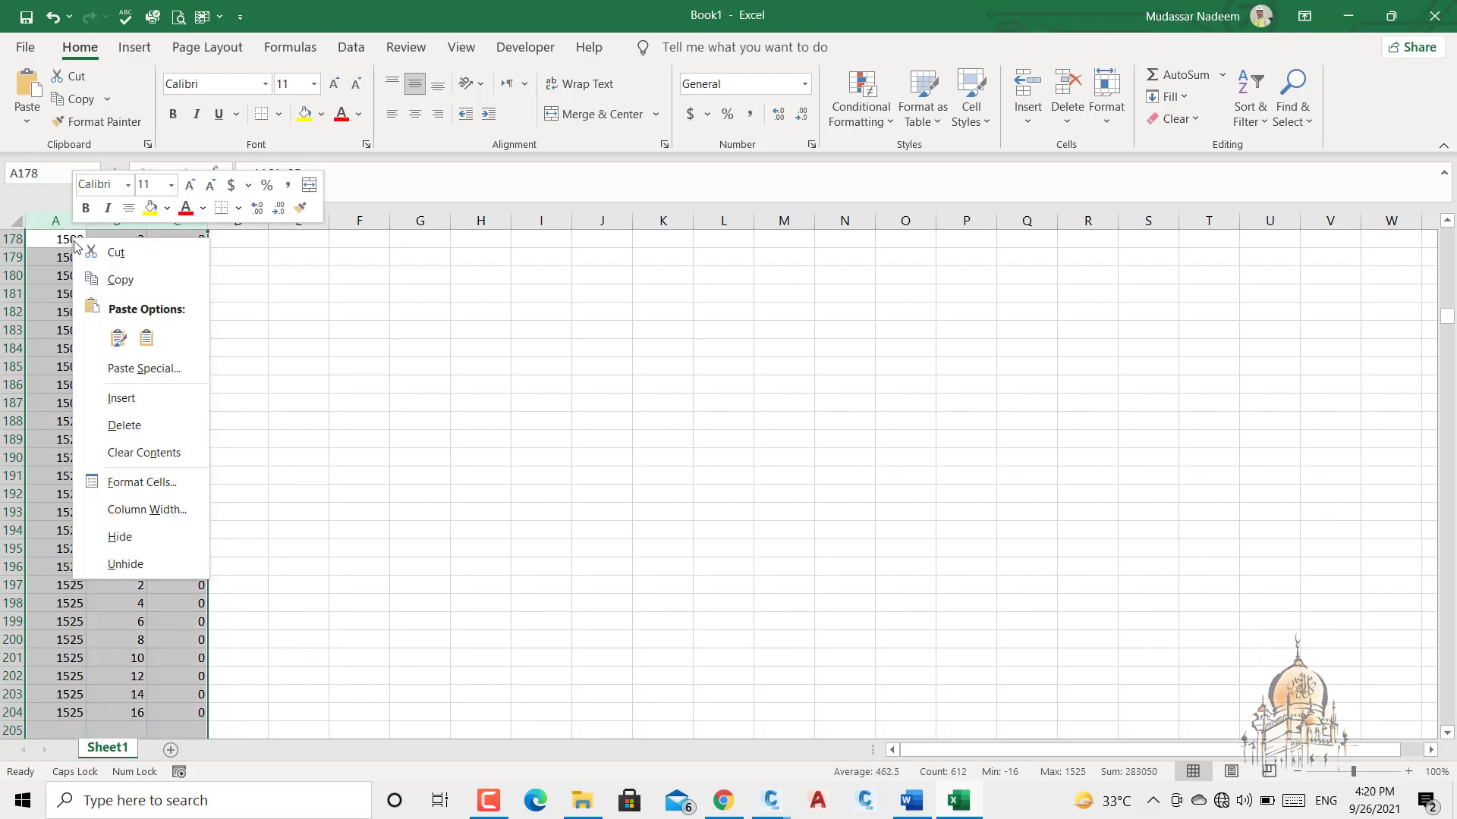
left_click(140, 287)
scroll(143, 315, "up", 20)
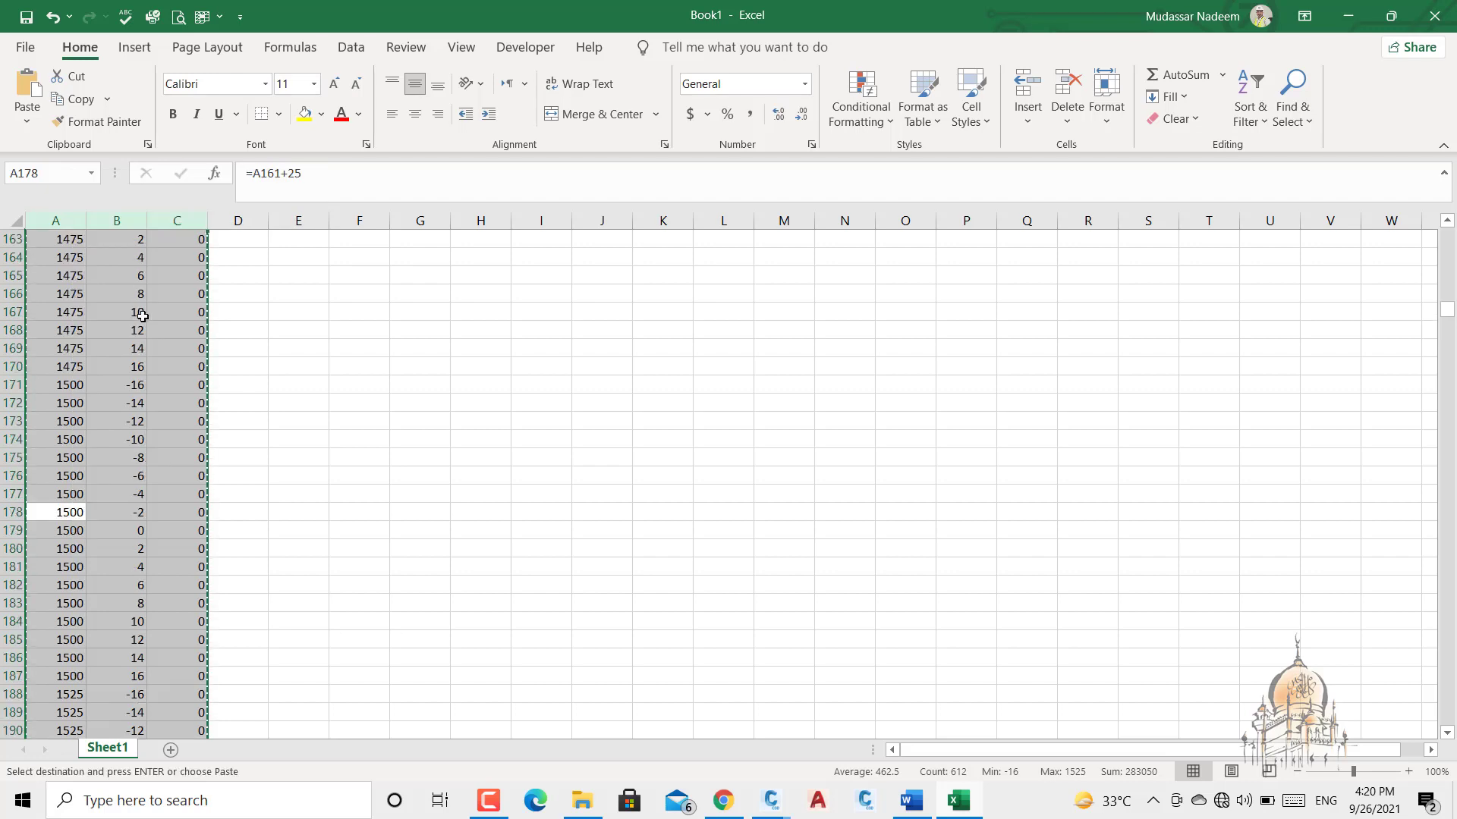
scroll(198, 335, "up", 6)
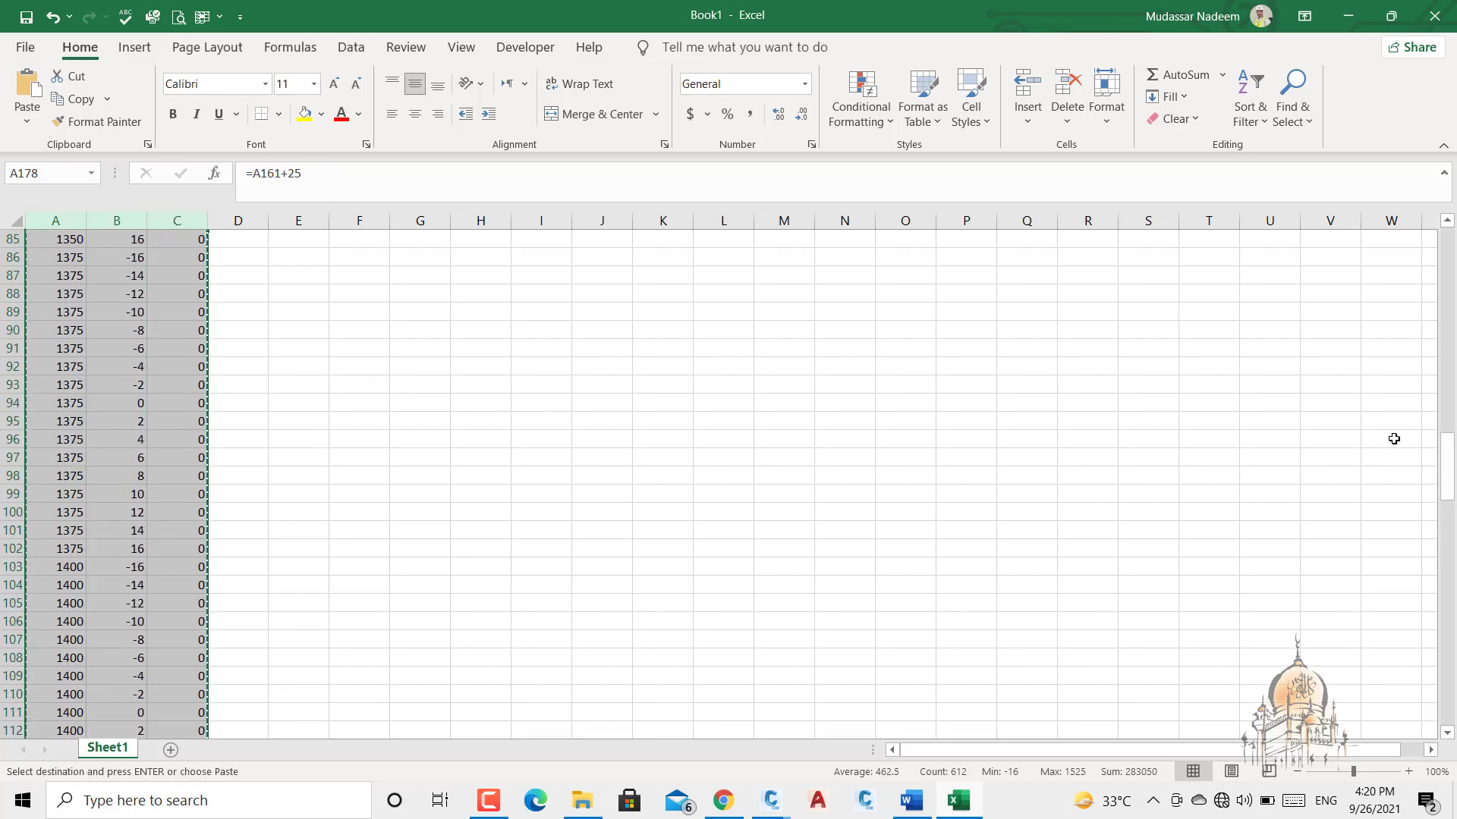
left_click_drag(1453, 469, 1430, 220)
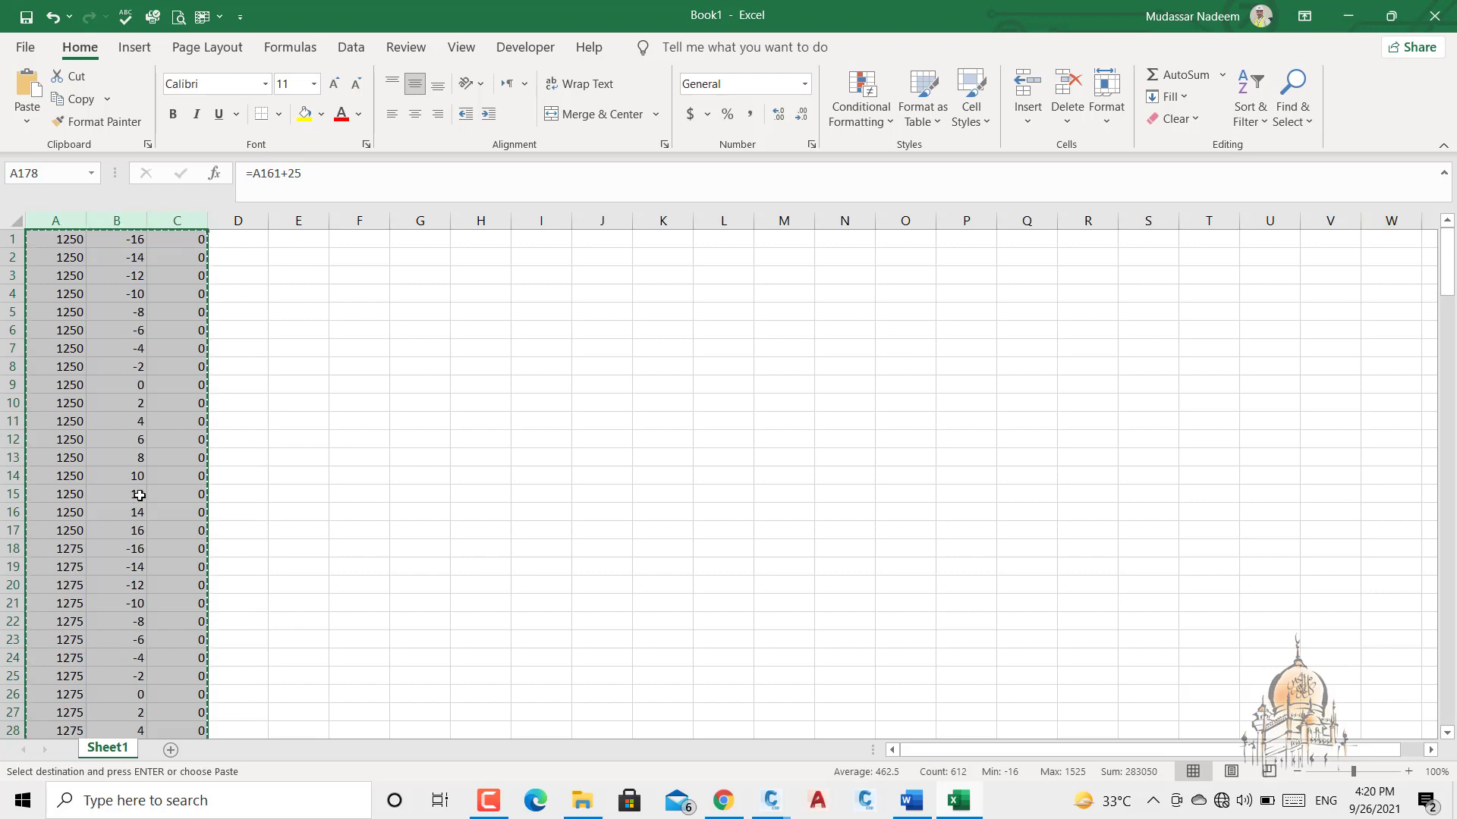
right_click(37, 238)
left_click(113, 341)
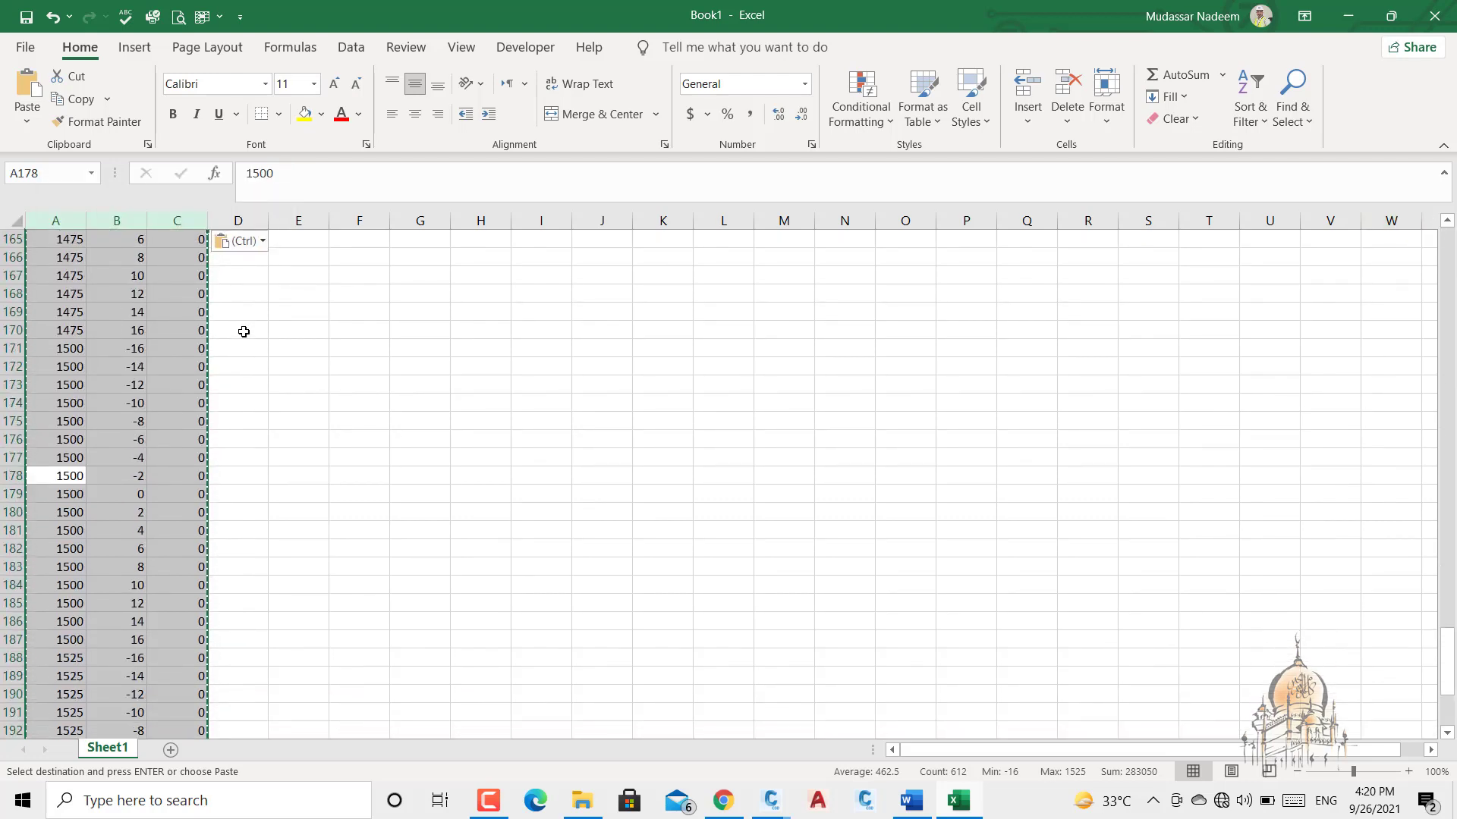
- Return to the first row, end the copy mode, and widen column D to roughly three times the default width
left_click(280, 352)
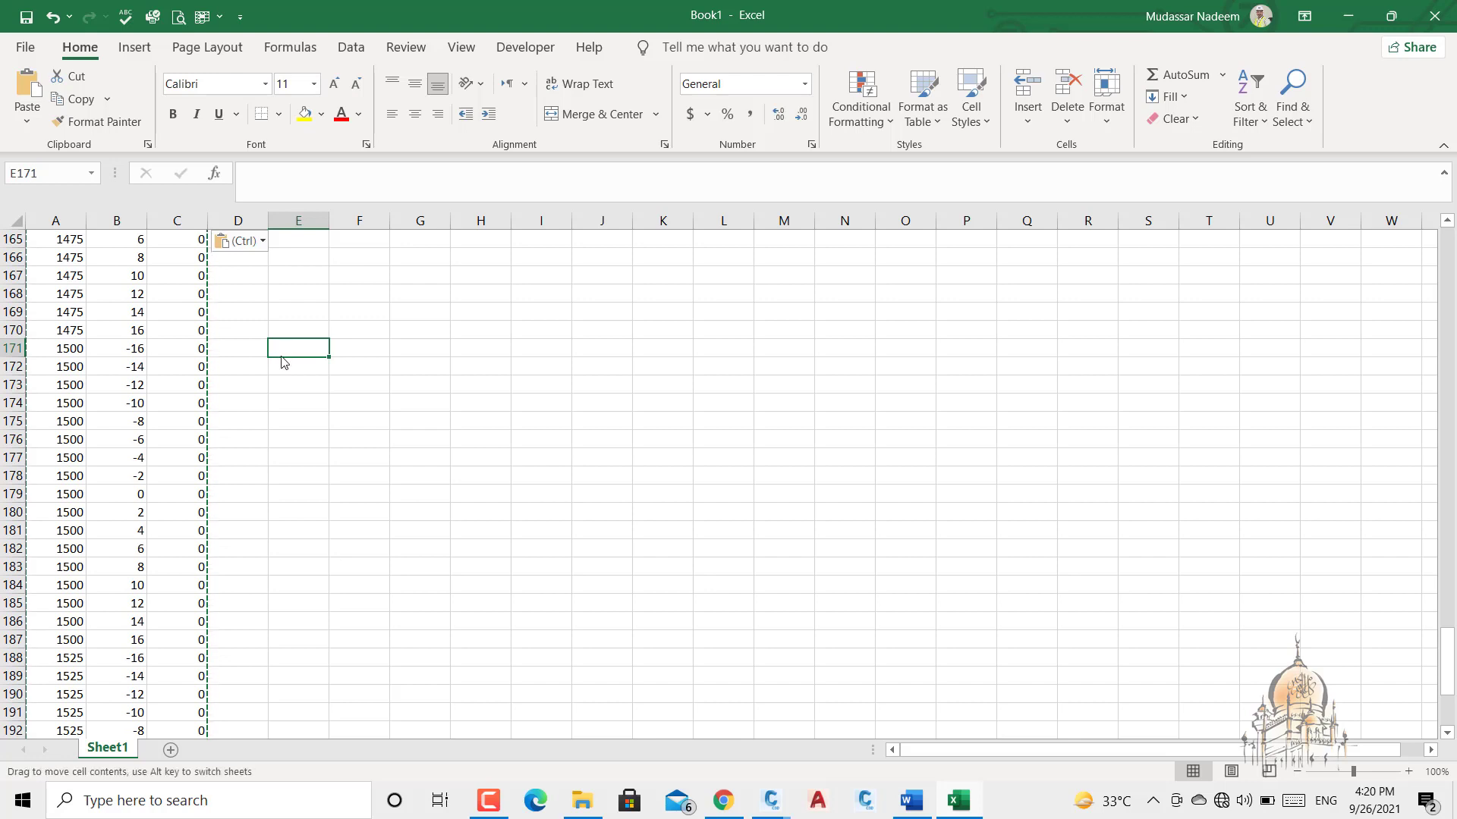
left_click(198, 423)
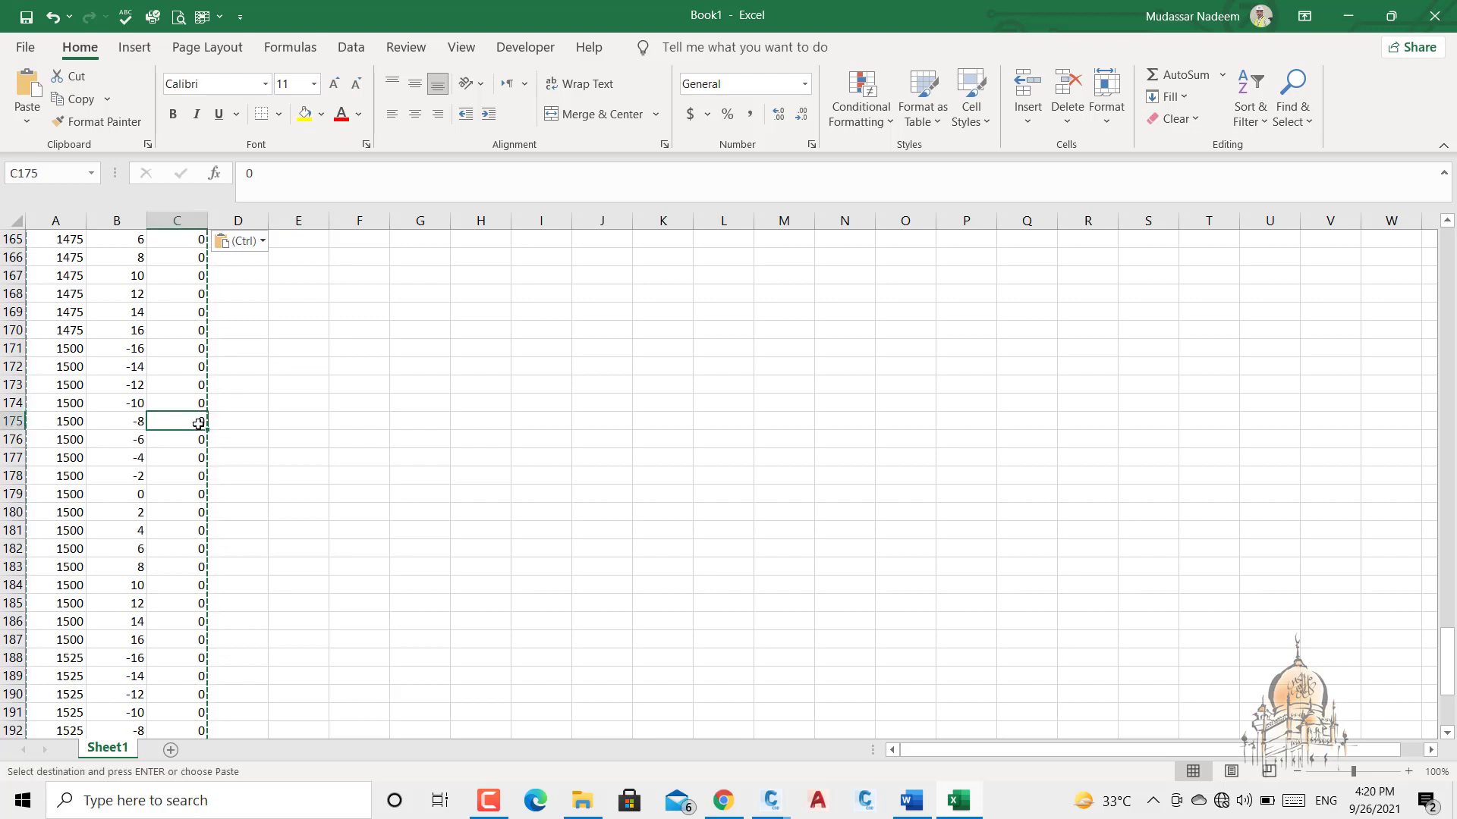
key("ctrl+Up")
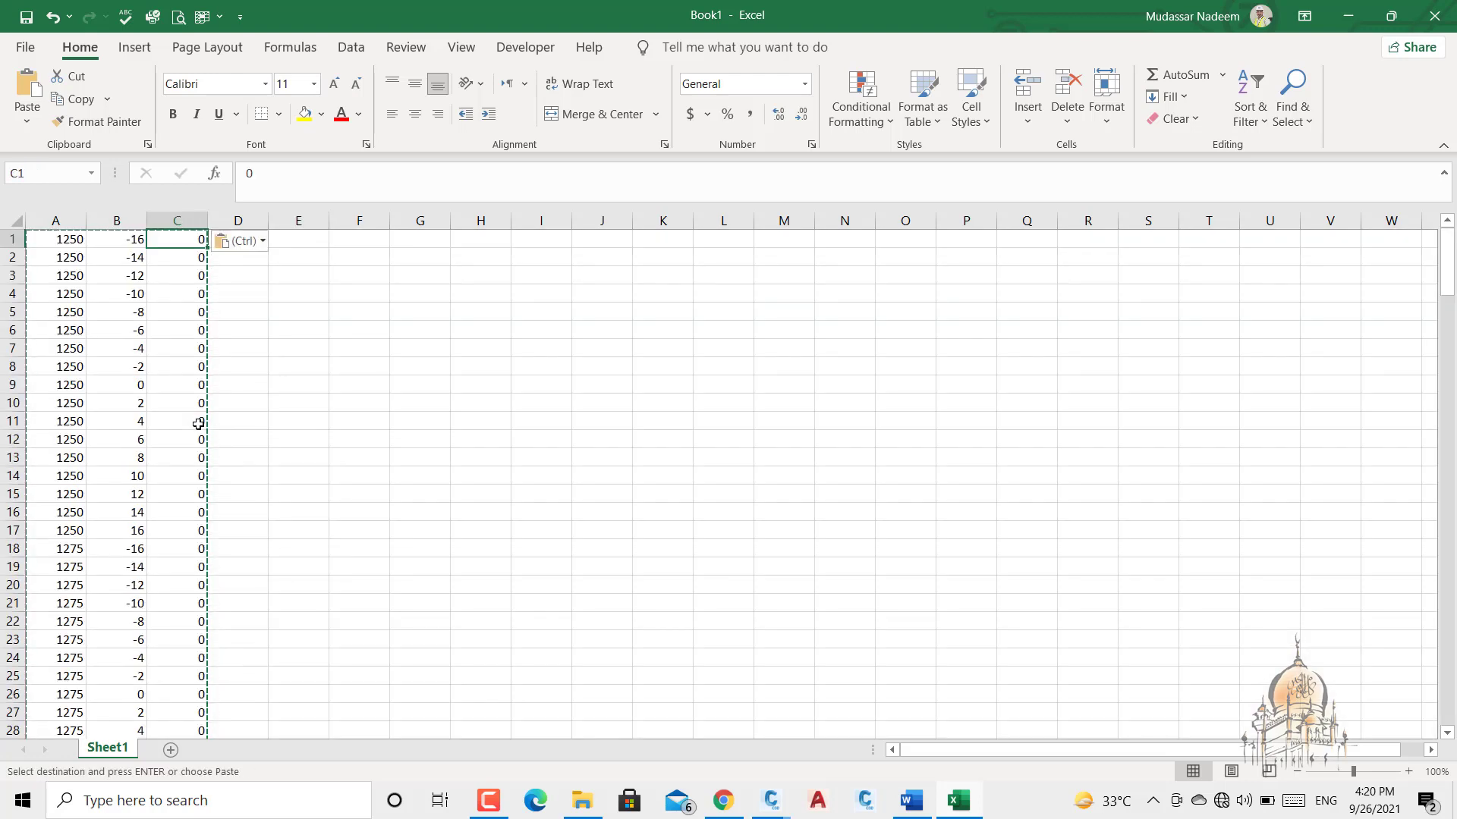
left_click(347, 271)
key("Escape")
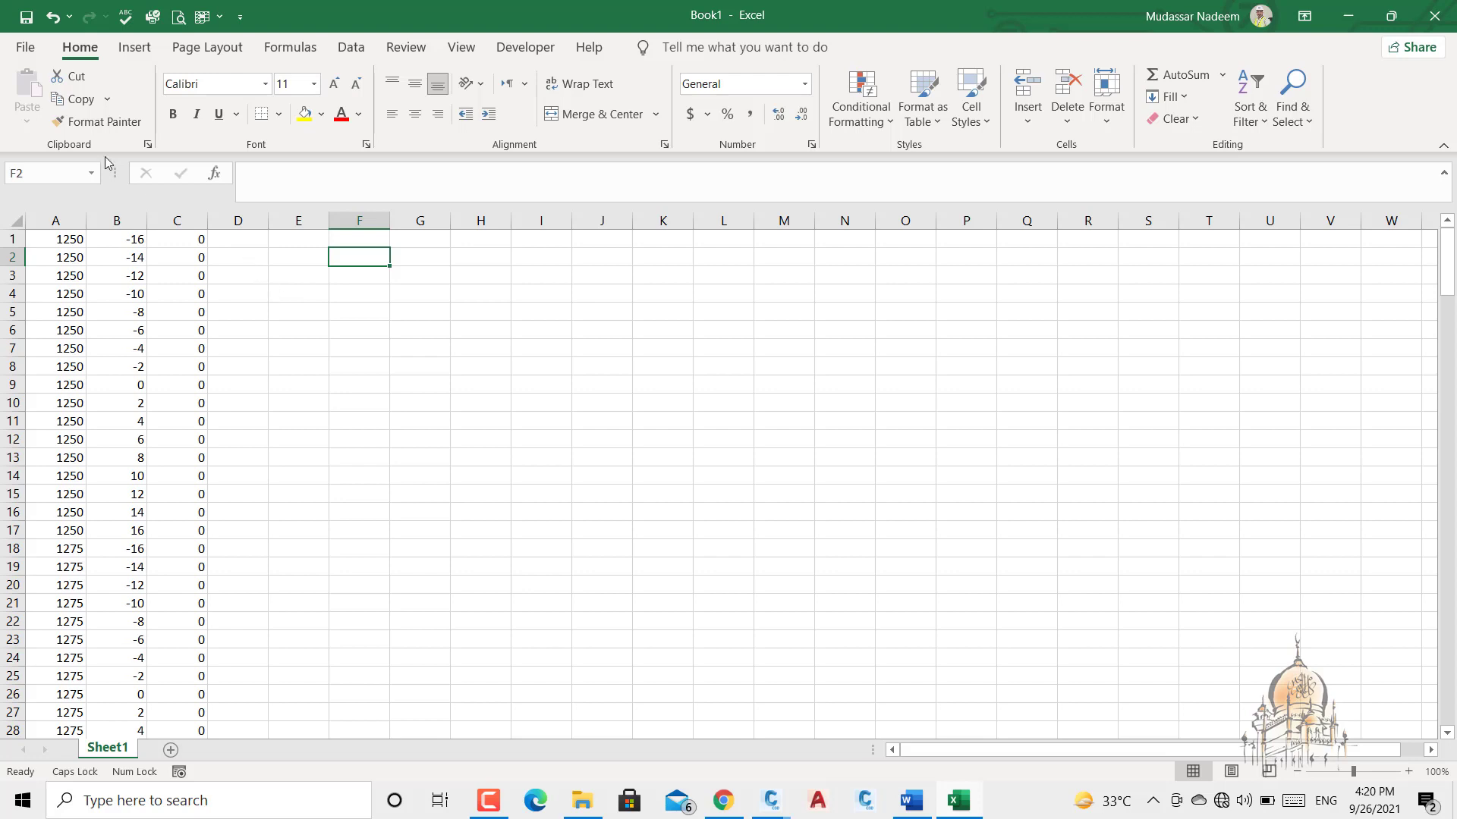
left_click_drag(268, 228, 421, 228)
- Start a CONCATENATE formula in D1 with A1, a space in quotes and B1 as the first three arguments
left_click(322, 238)
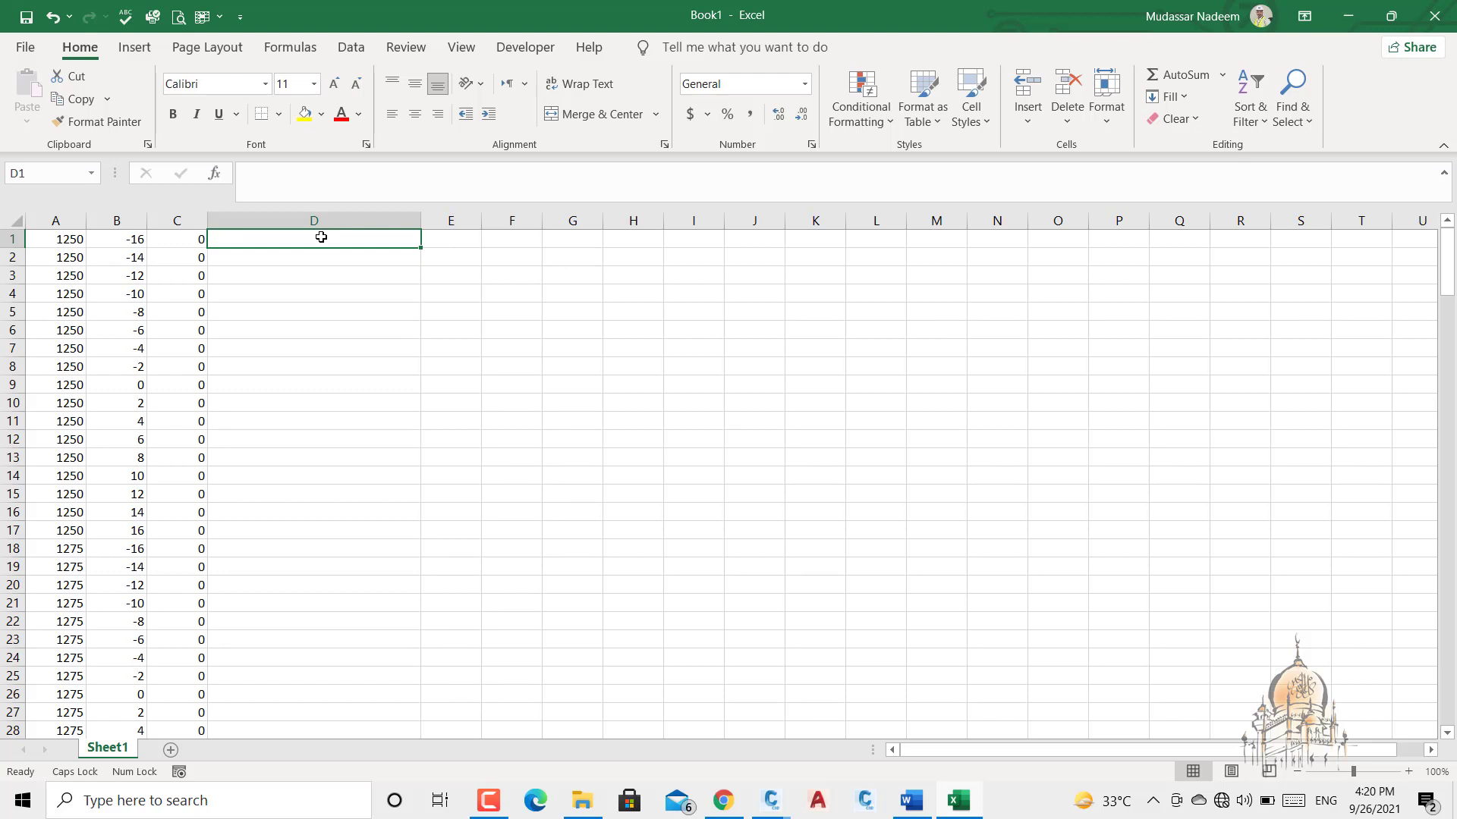
type("=")
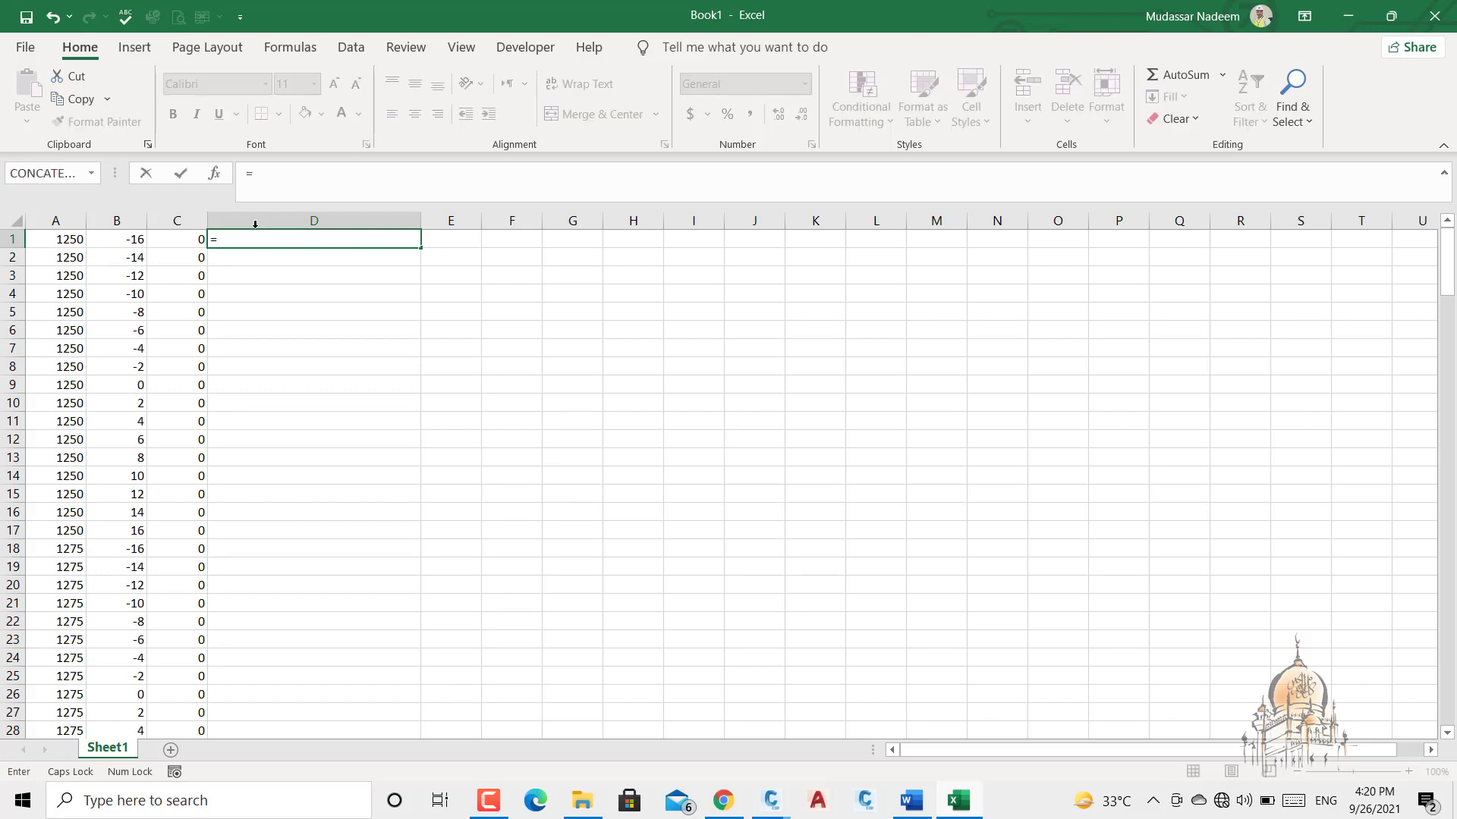
left_click(45, 173)
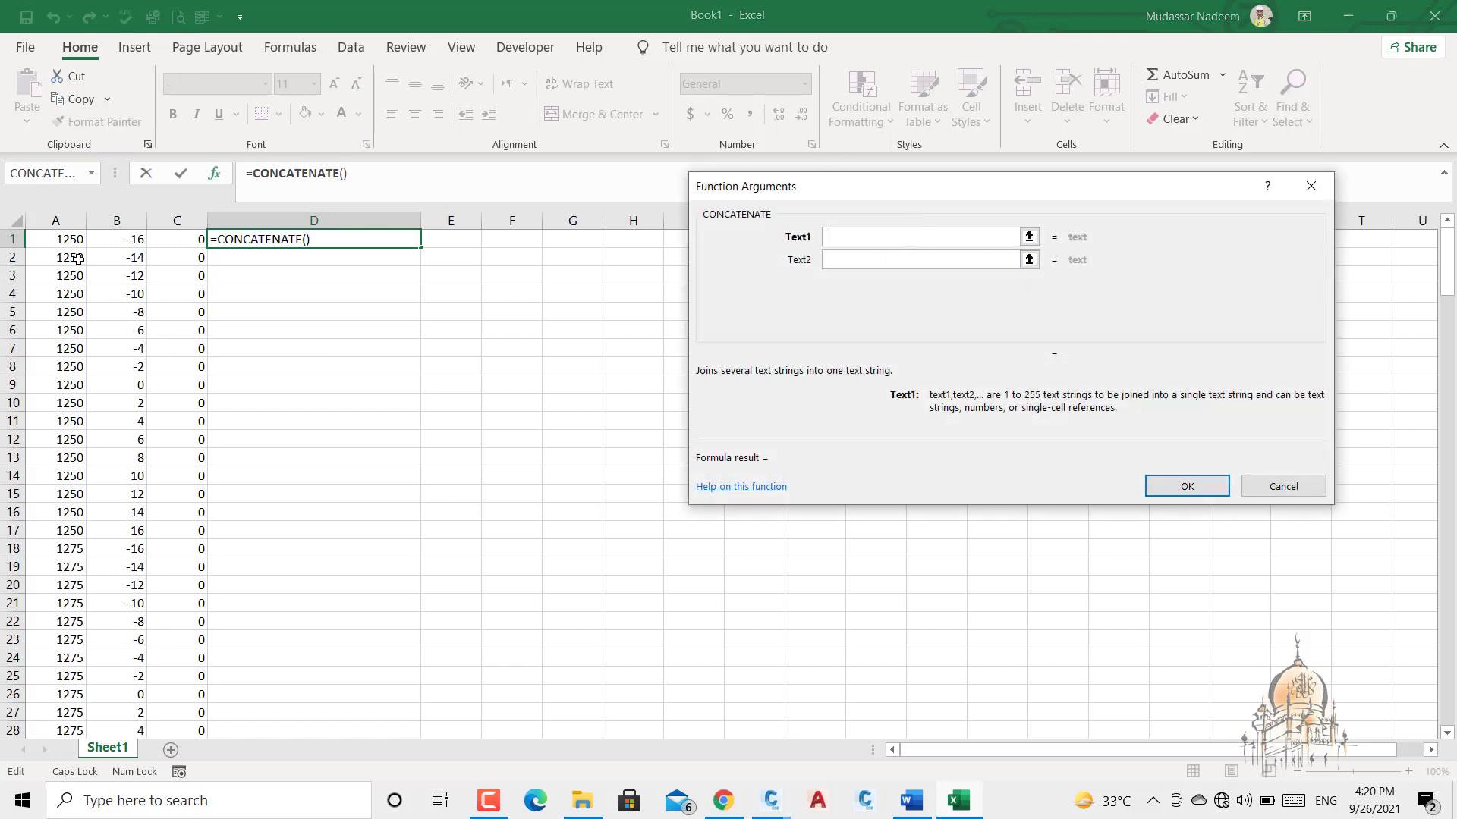
left_click(60, 240)
left_click(859, 258)
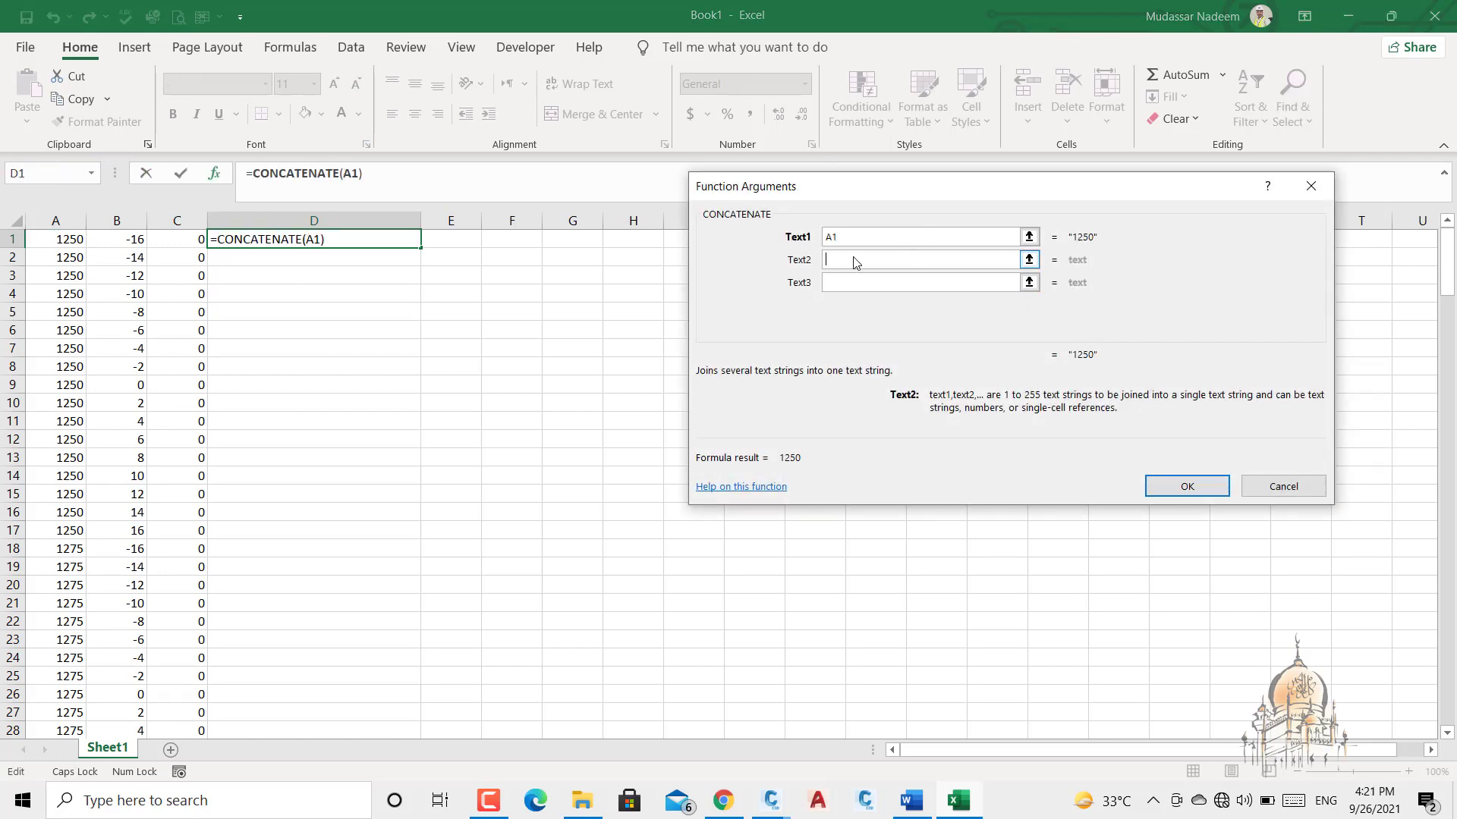
type("\" \"")
key("Tab")
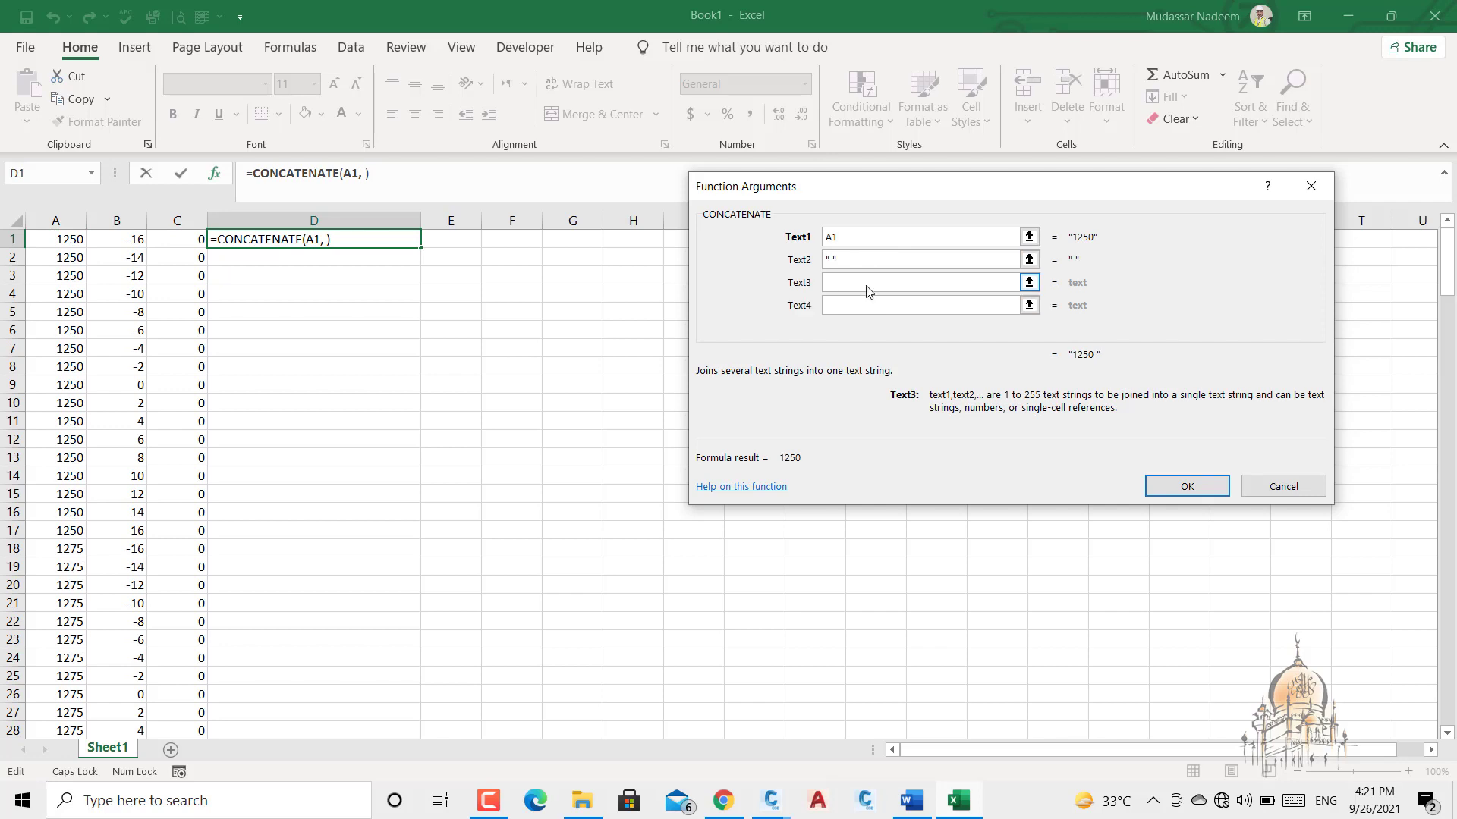
left_click(132, 241)
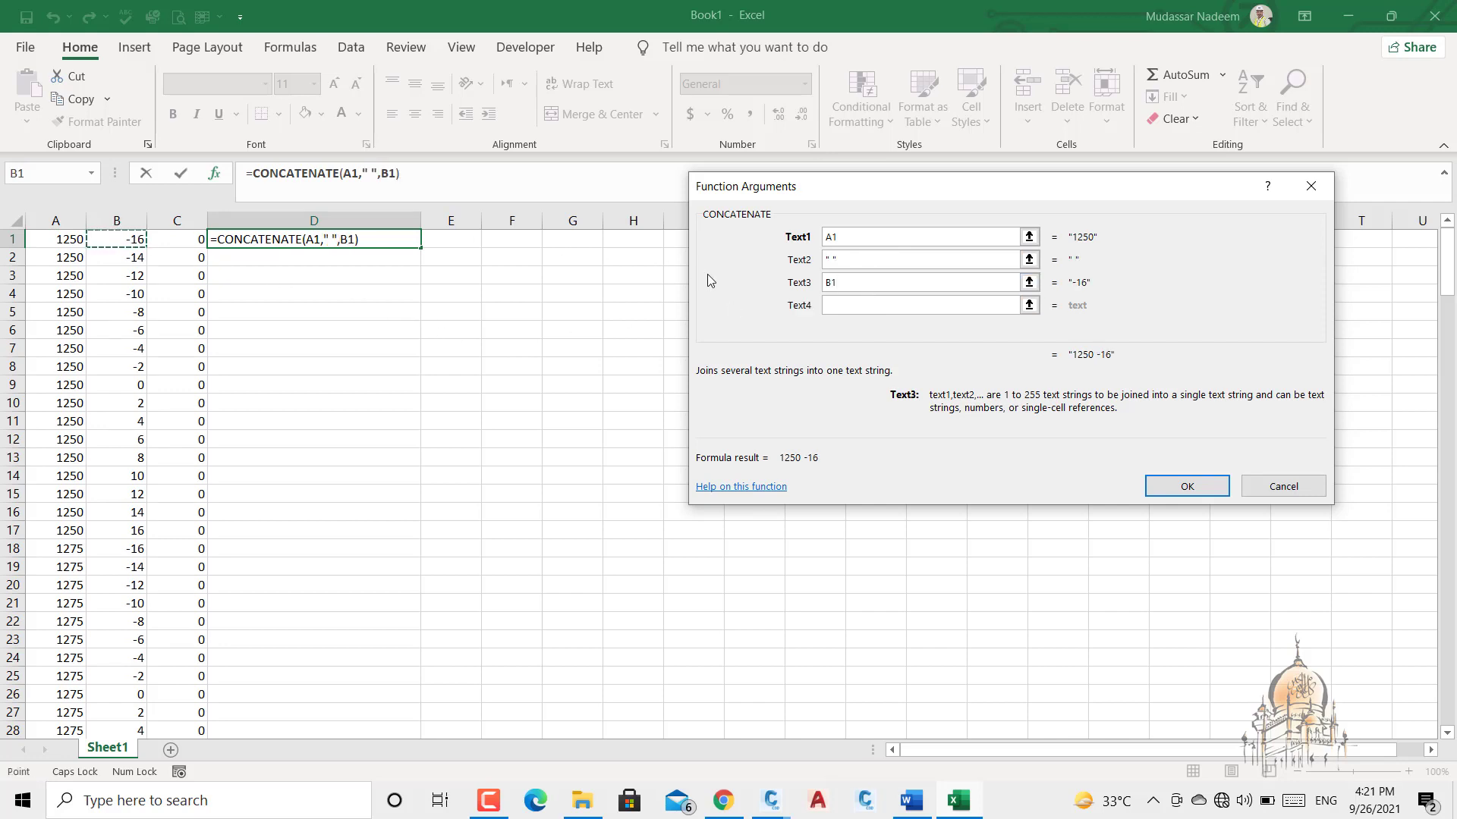
- Add a space in quotes and C1 as the fourth and fifth CONCATENATE arguments, and confirm the D1 formula
left_click(866, 301)
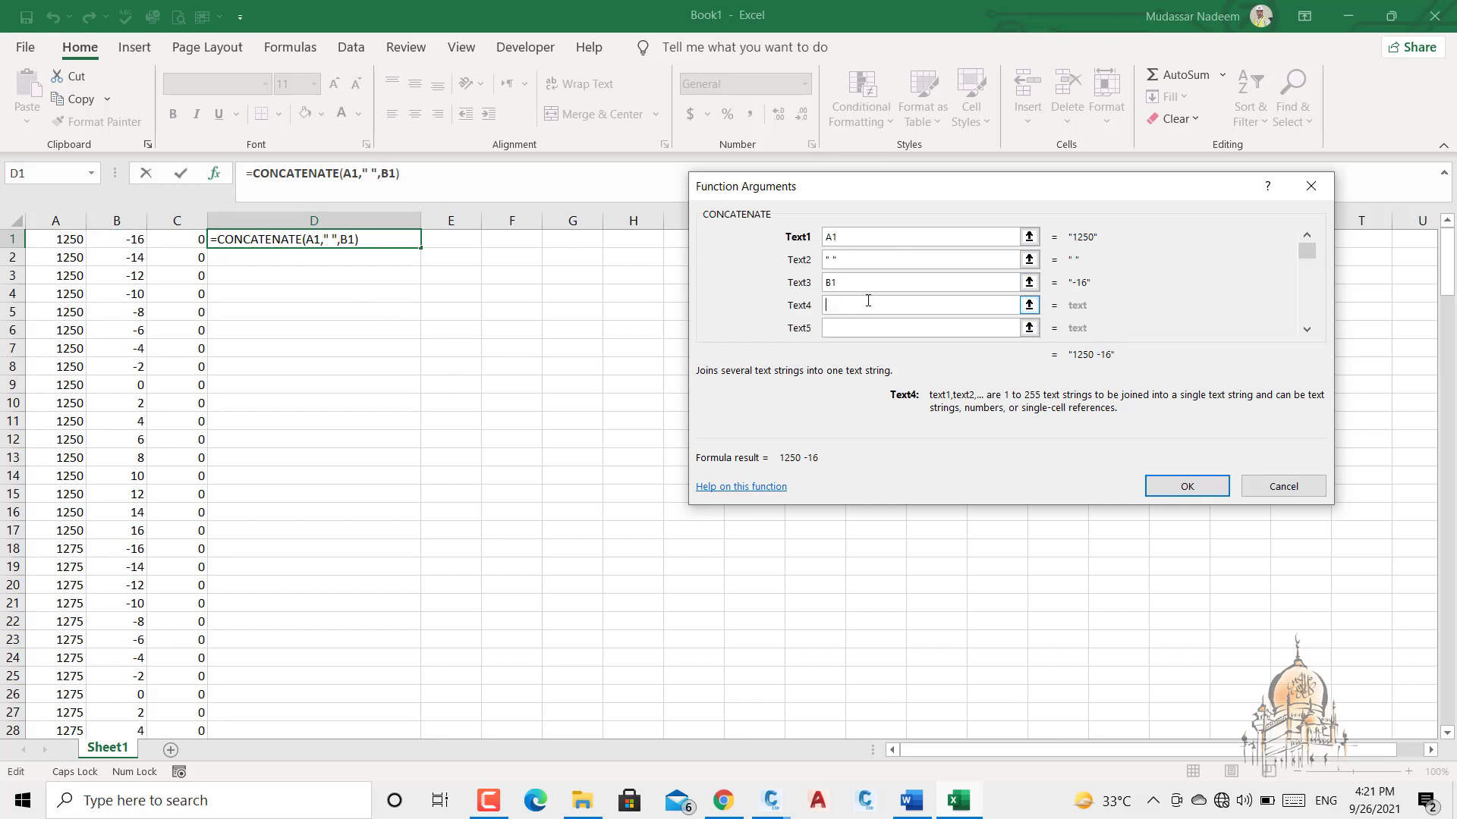
left_click(184, 240)
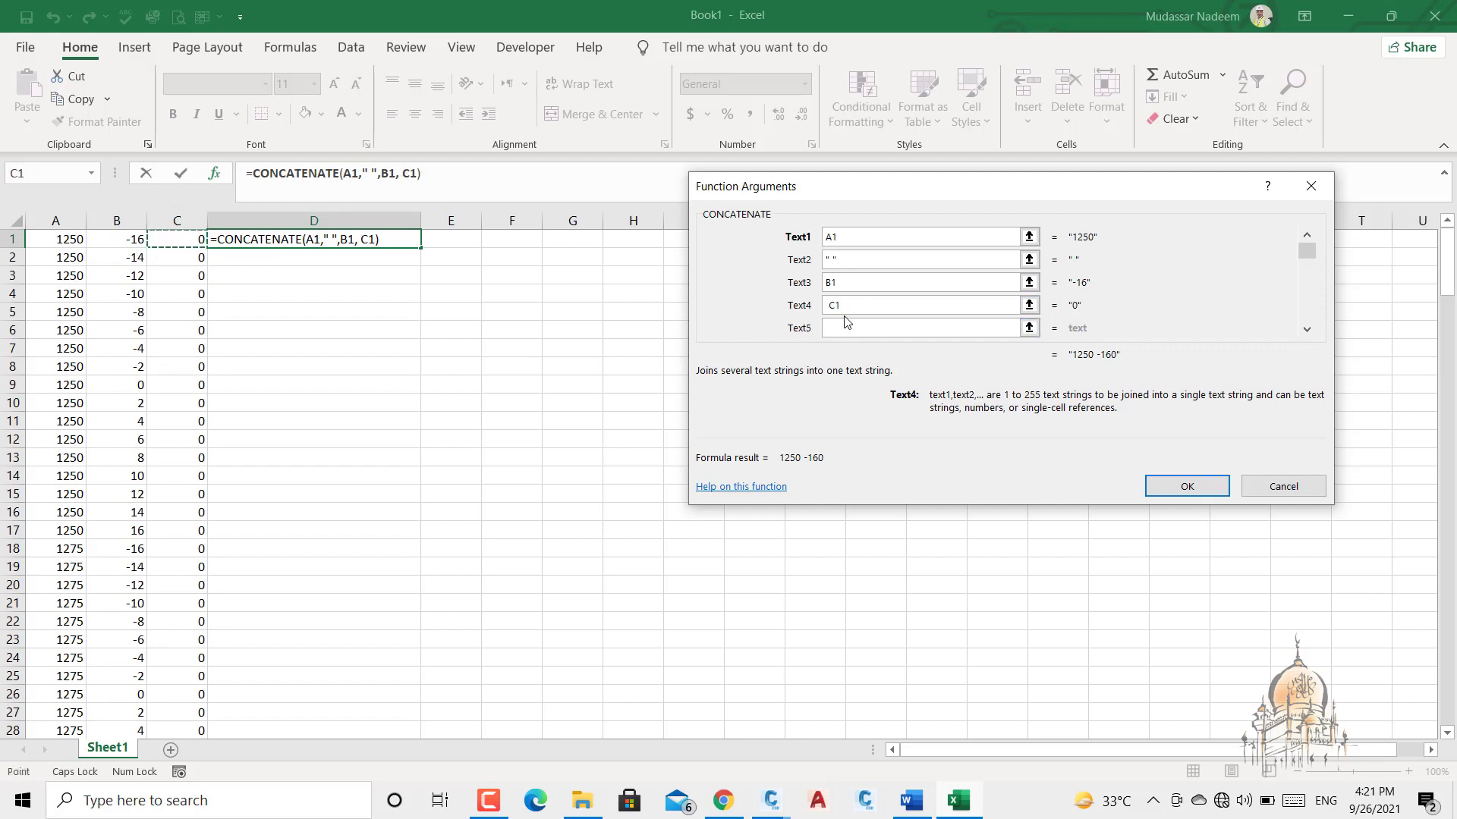
key("BackSpace")
key("BackSpace")
type("\" \"")
left_click(860, 326)
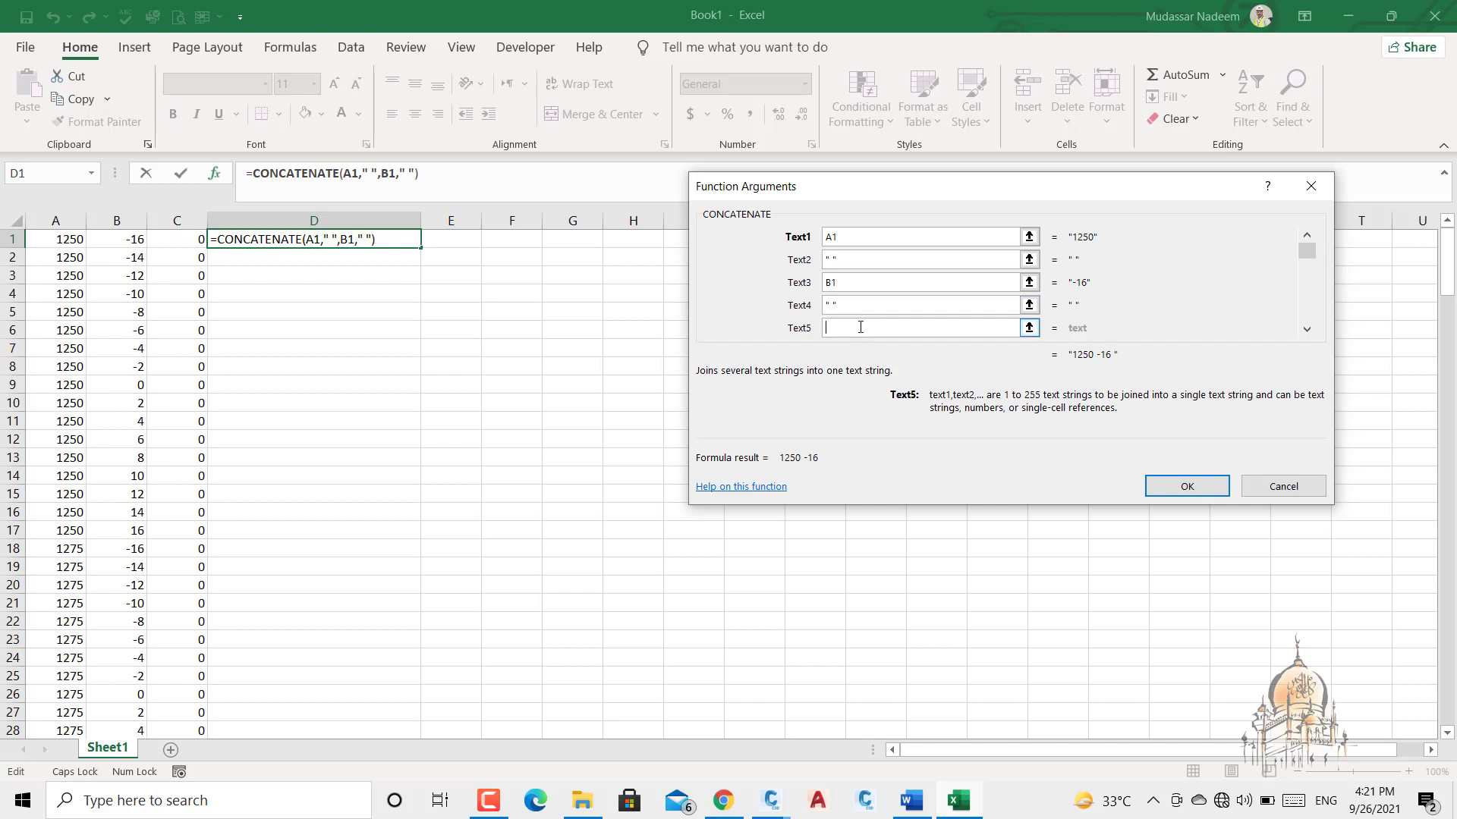
left_click(195, 240)
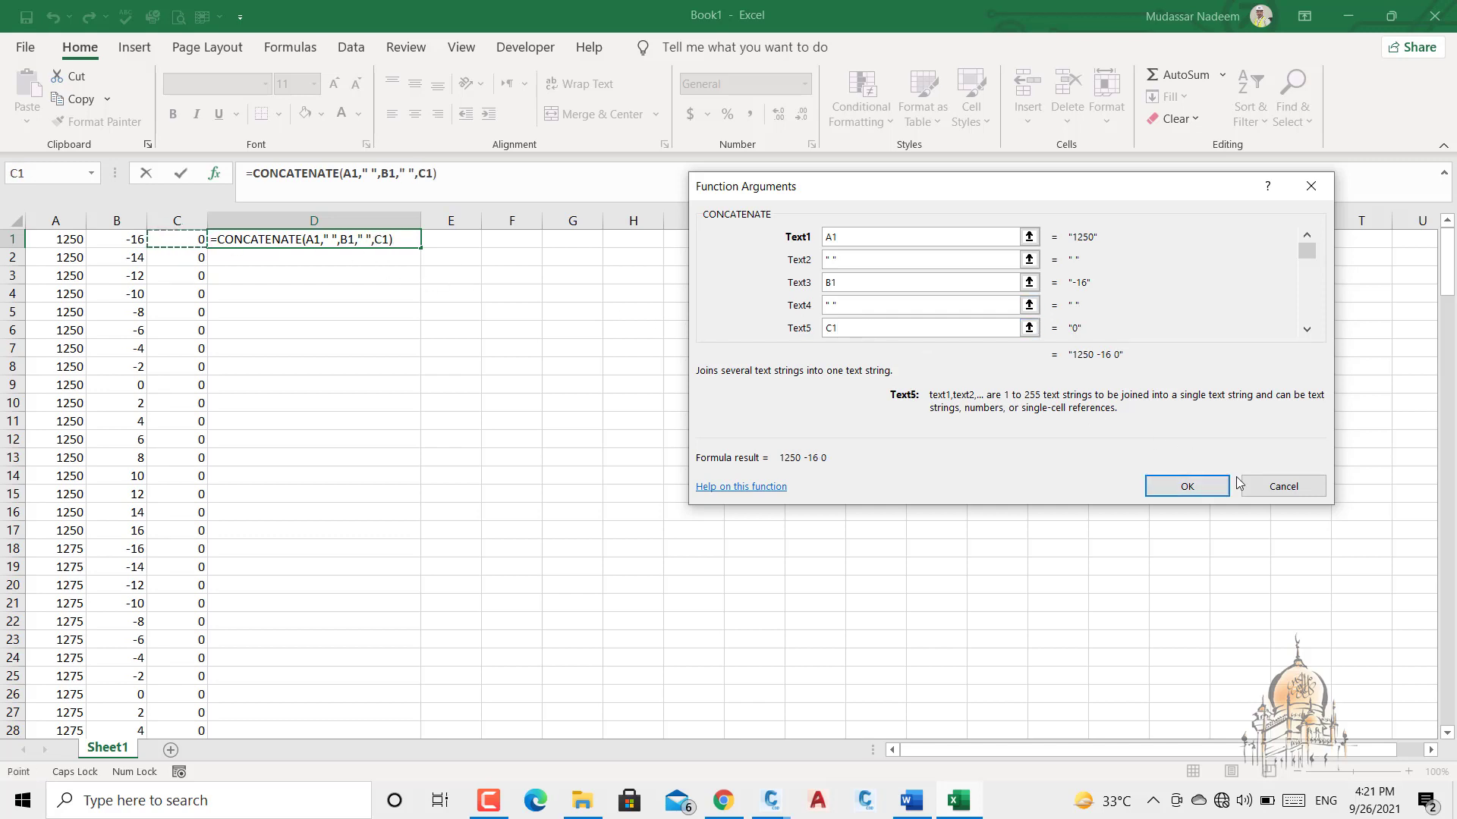
left_click(1187, 486)
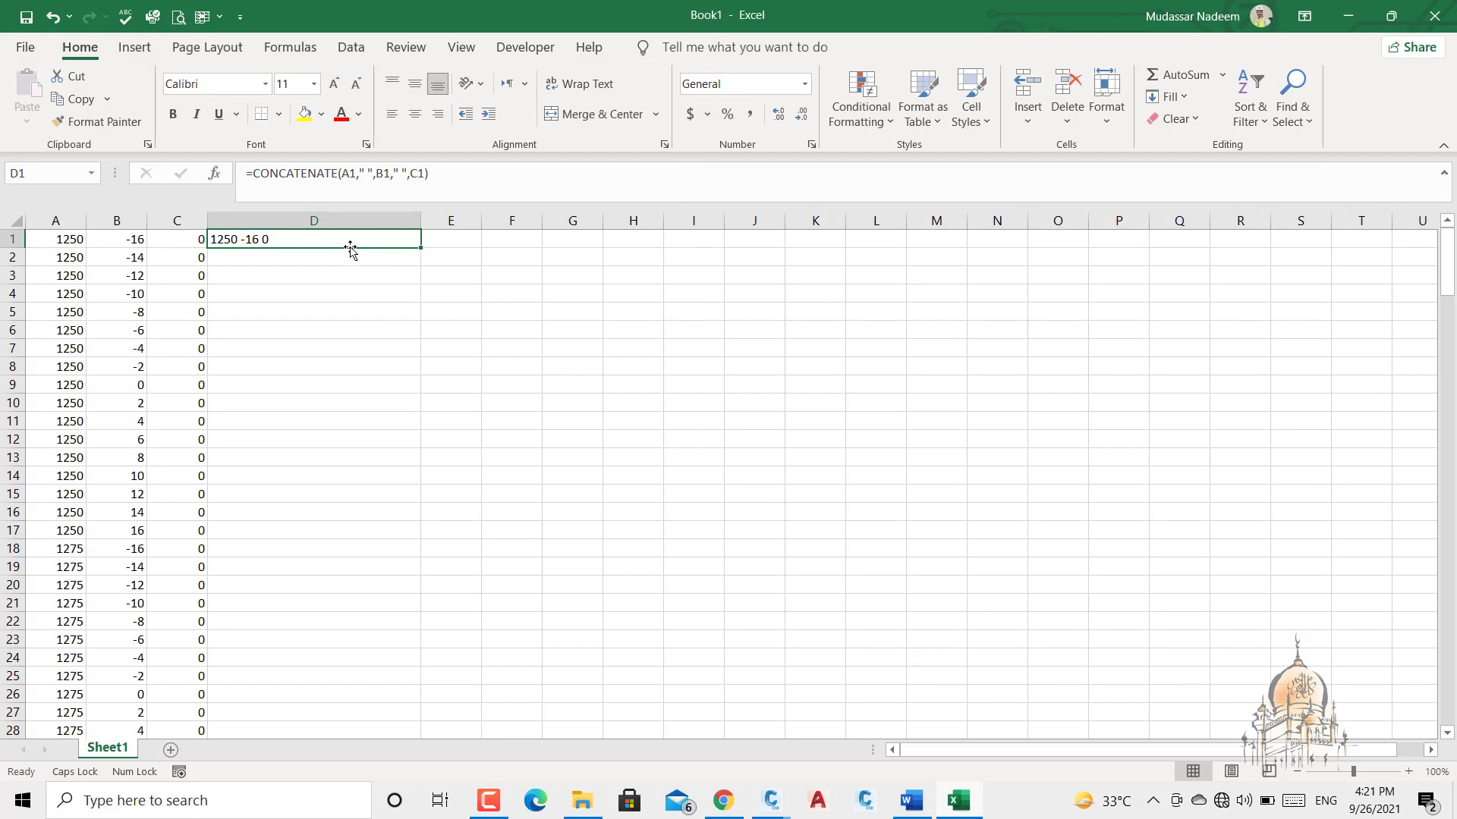
- Clear D1 and begin its CONCATENATE formula again with A1, a quoted space and B1 as Text1 to Text3
key("Delete")
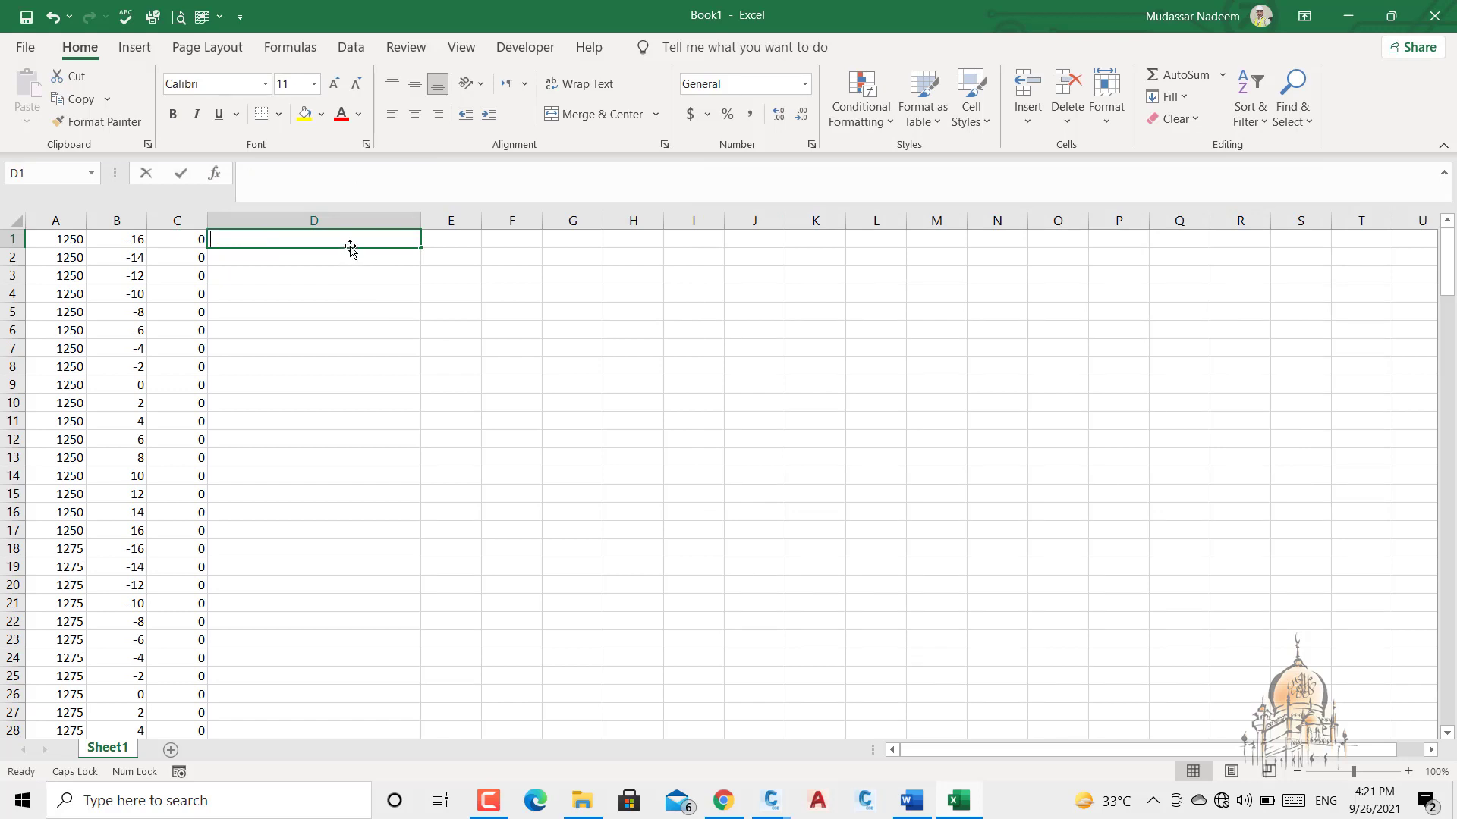
type("=")
left_click(43, 173)
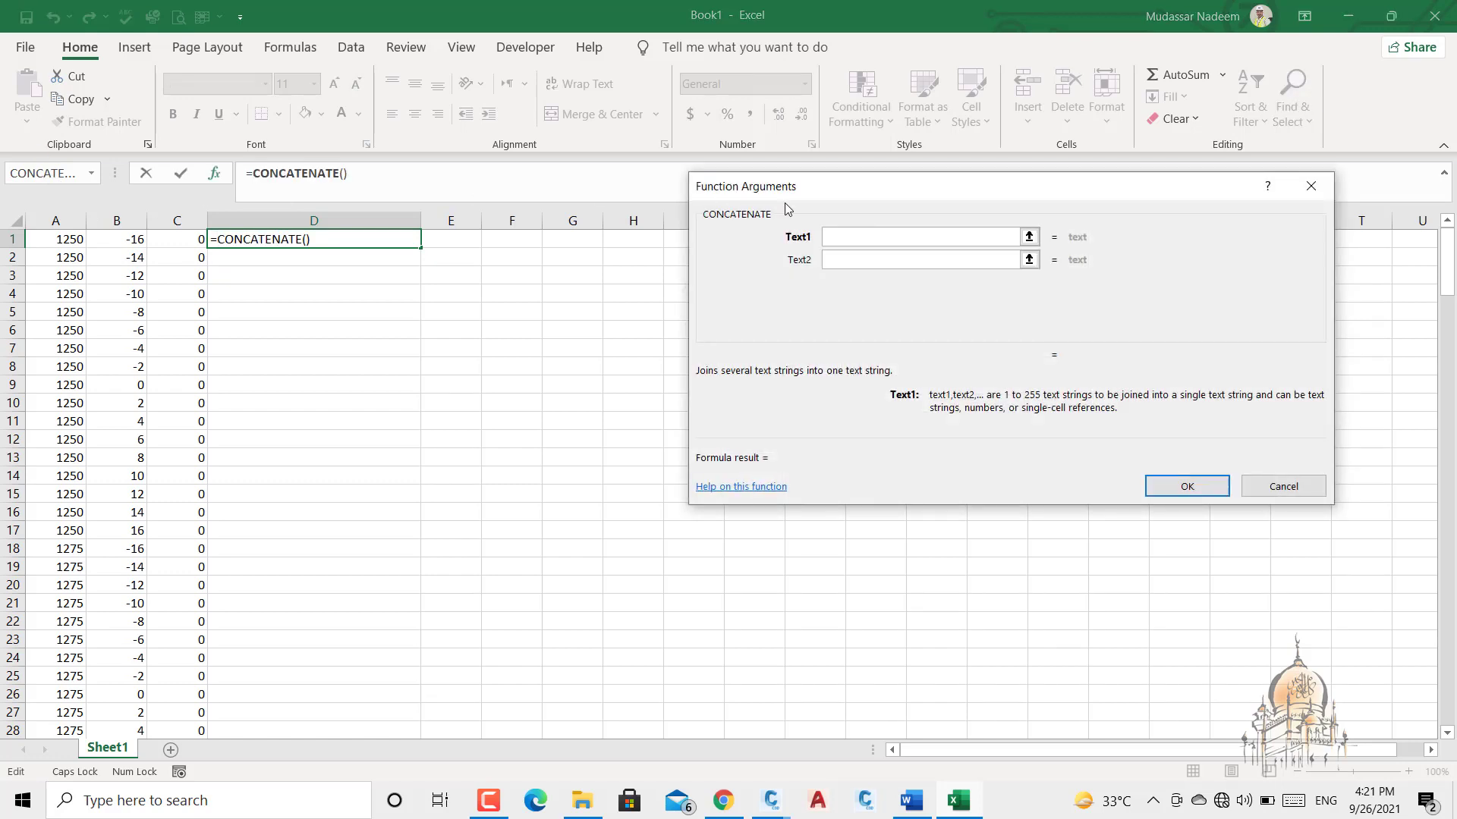
left_click(73, 241)
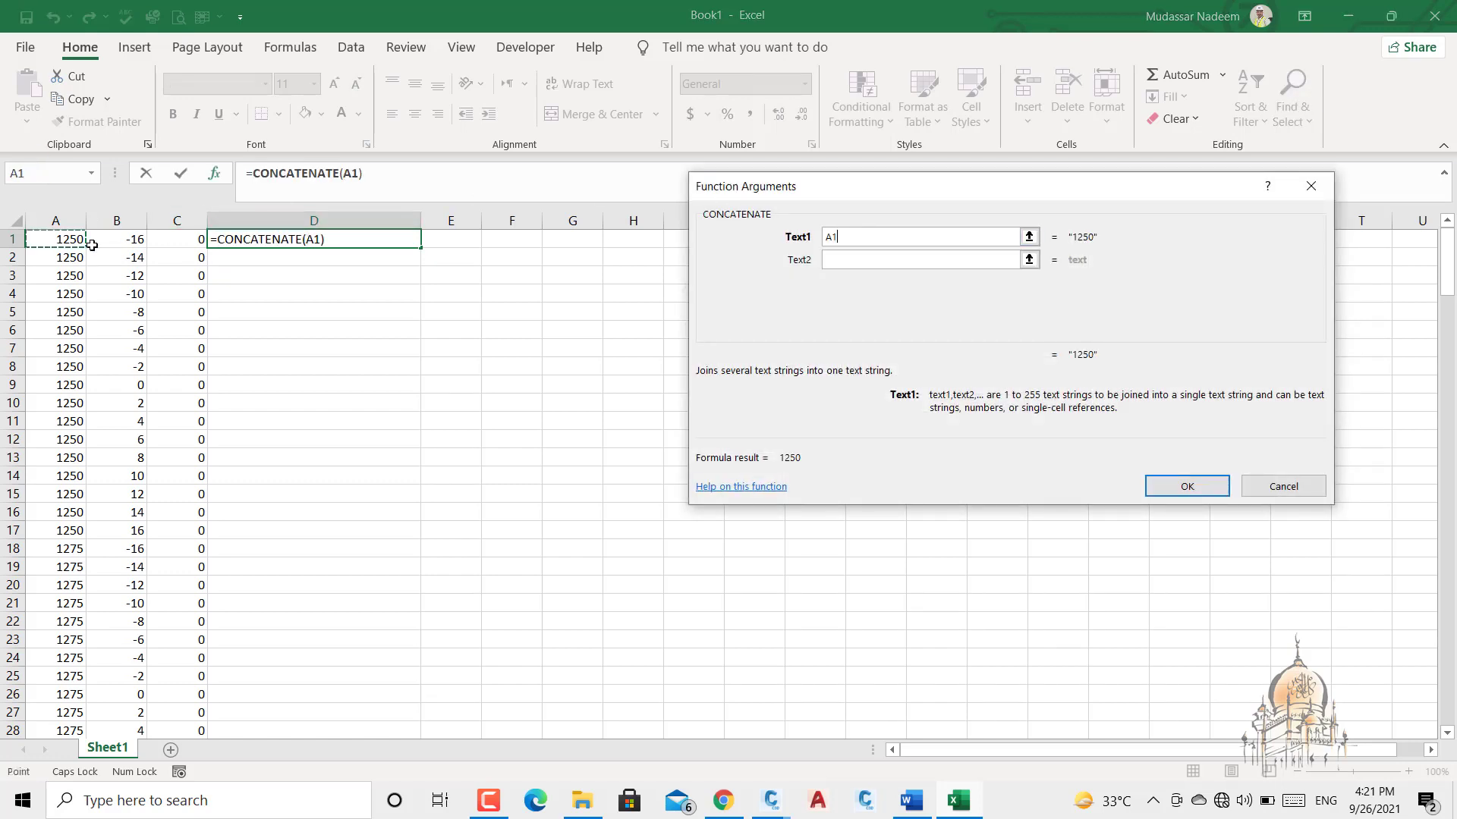
left_click(845, 262)
type("\" \"")
key("Tab")
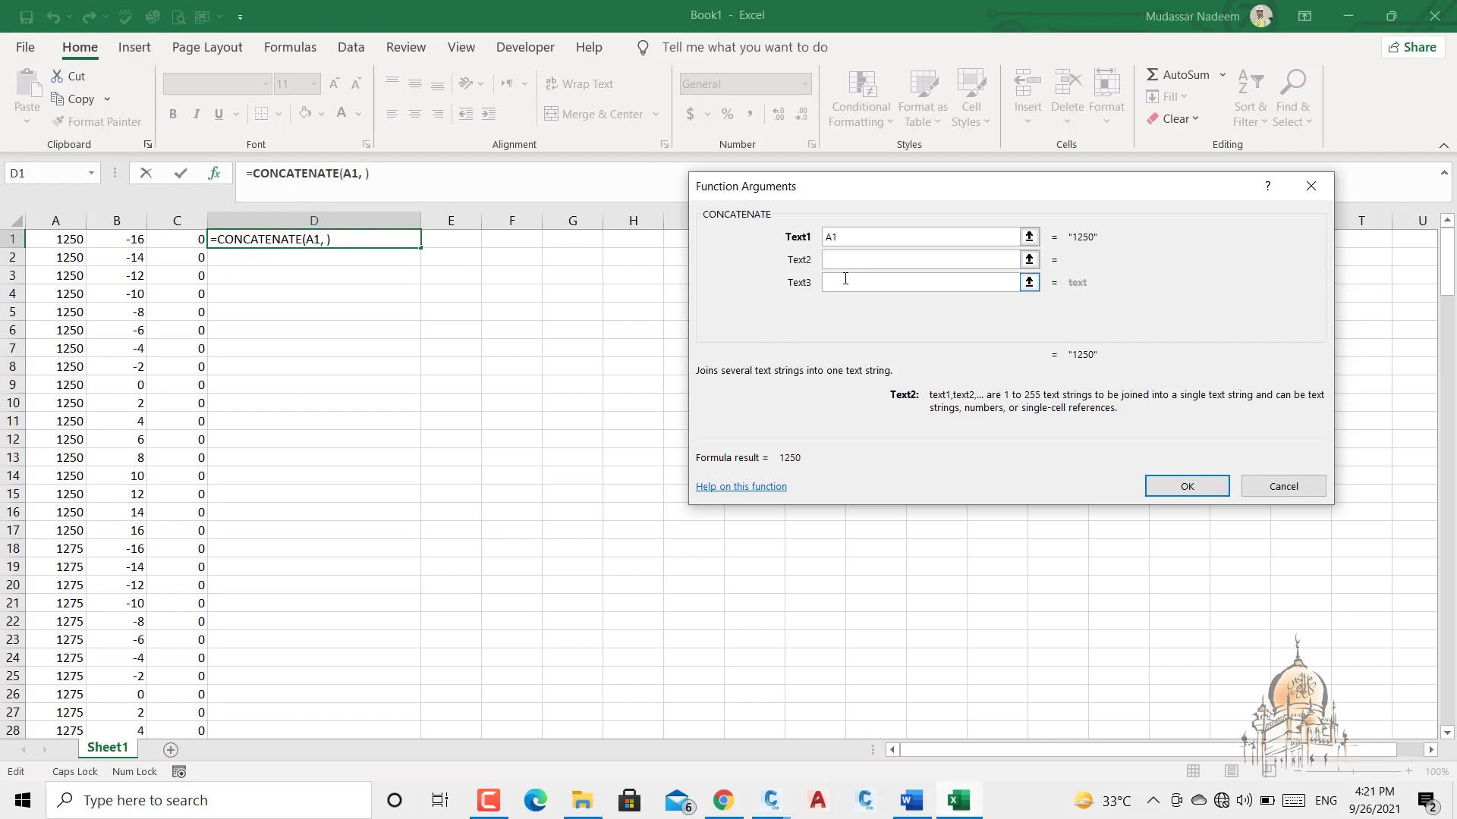
left_click(121, 240)
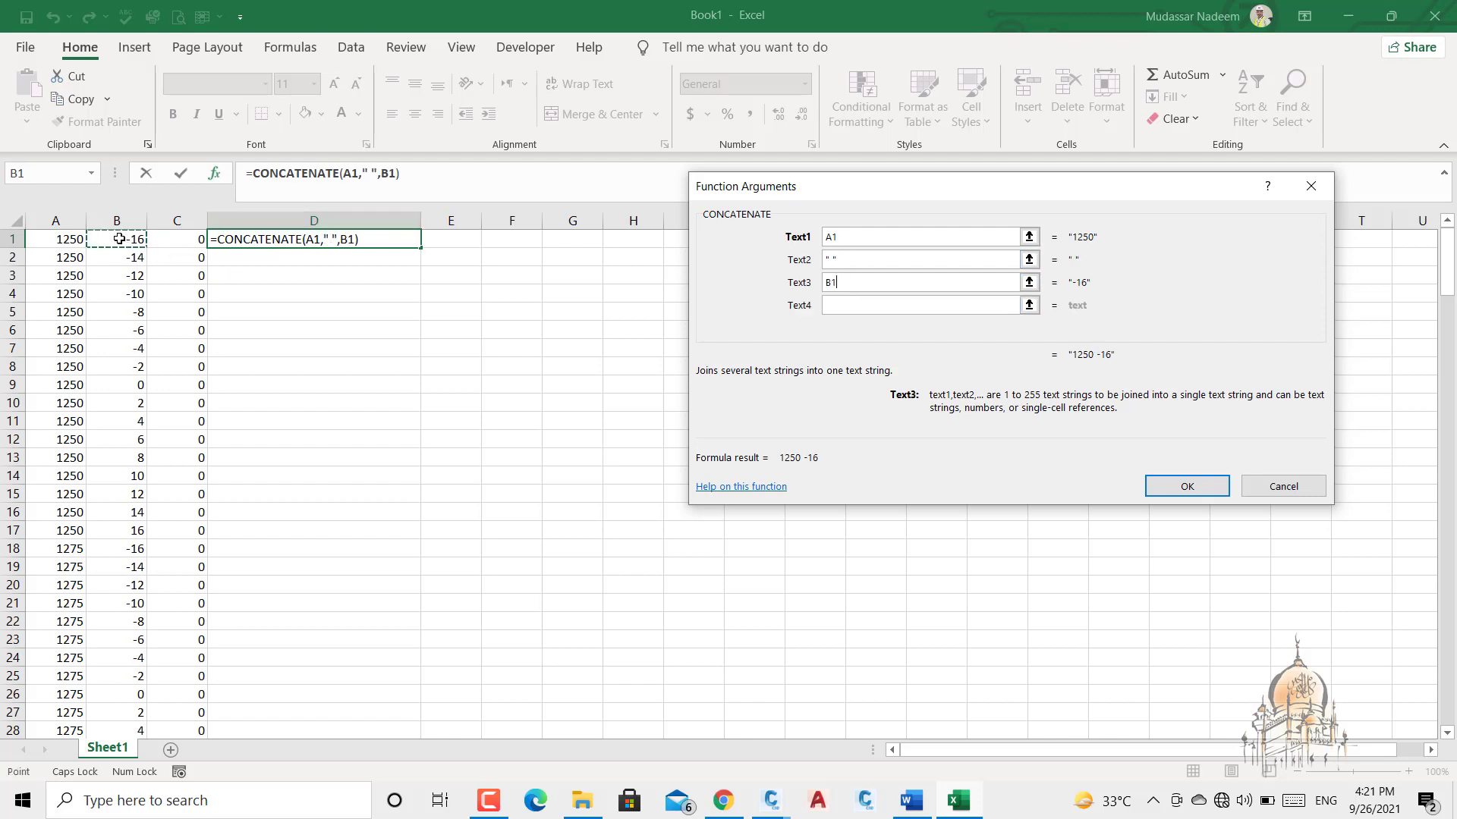
- Complete the formula as =CONCATENATE(A1," ",B1," ",C1) by supplying Text4 and Text5, and accept it
left_click(835, 308)
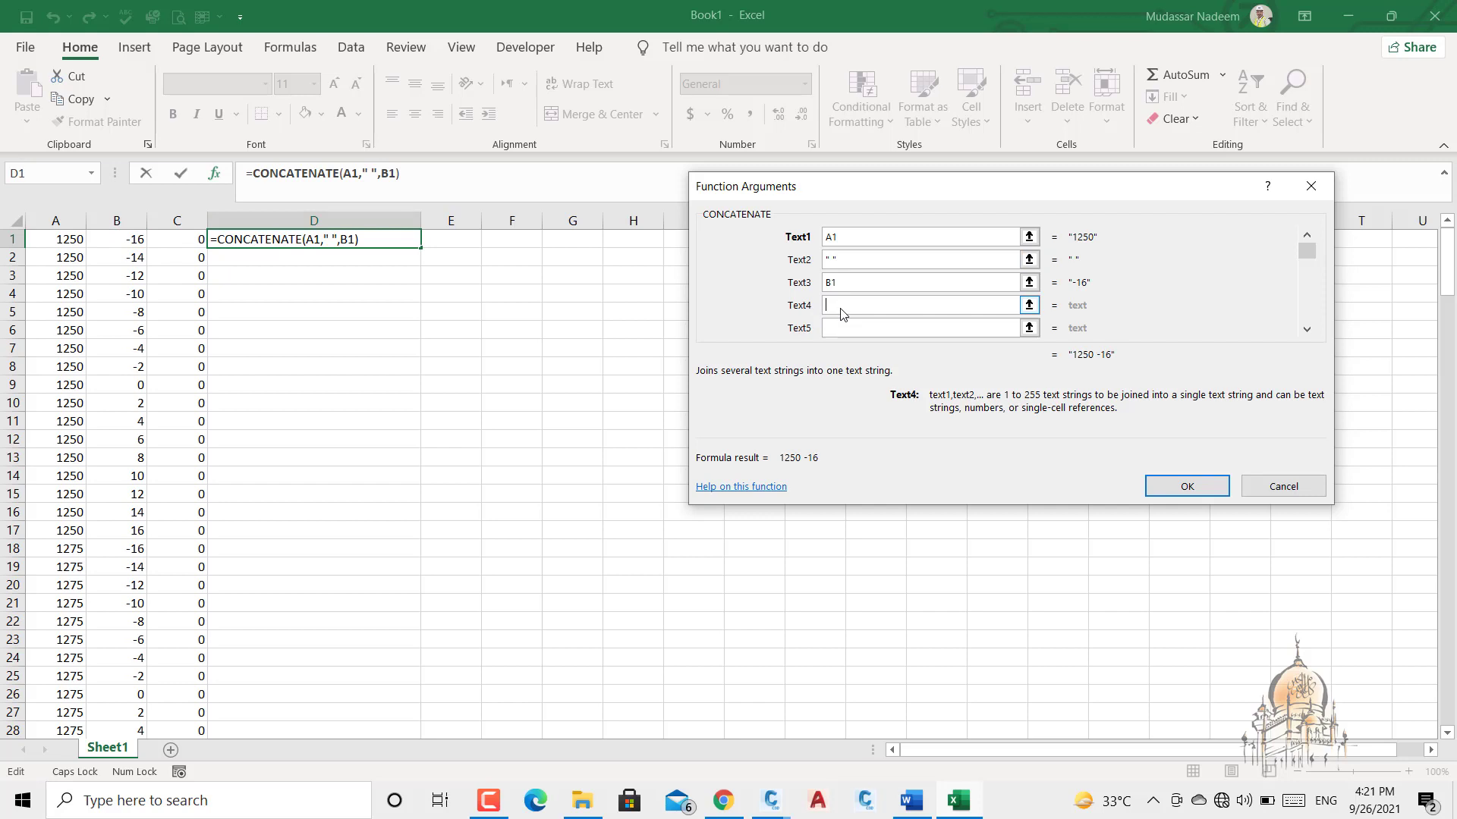
type("\" \"")
key("Tab")
left_click(190, 240)
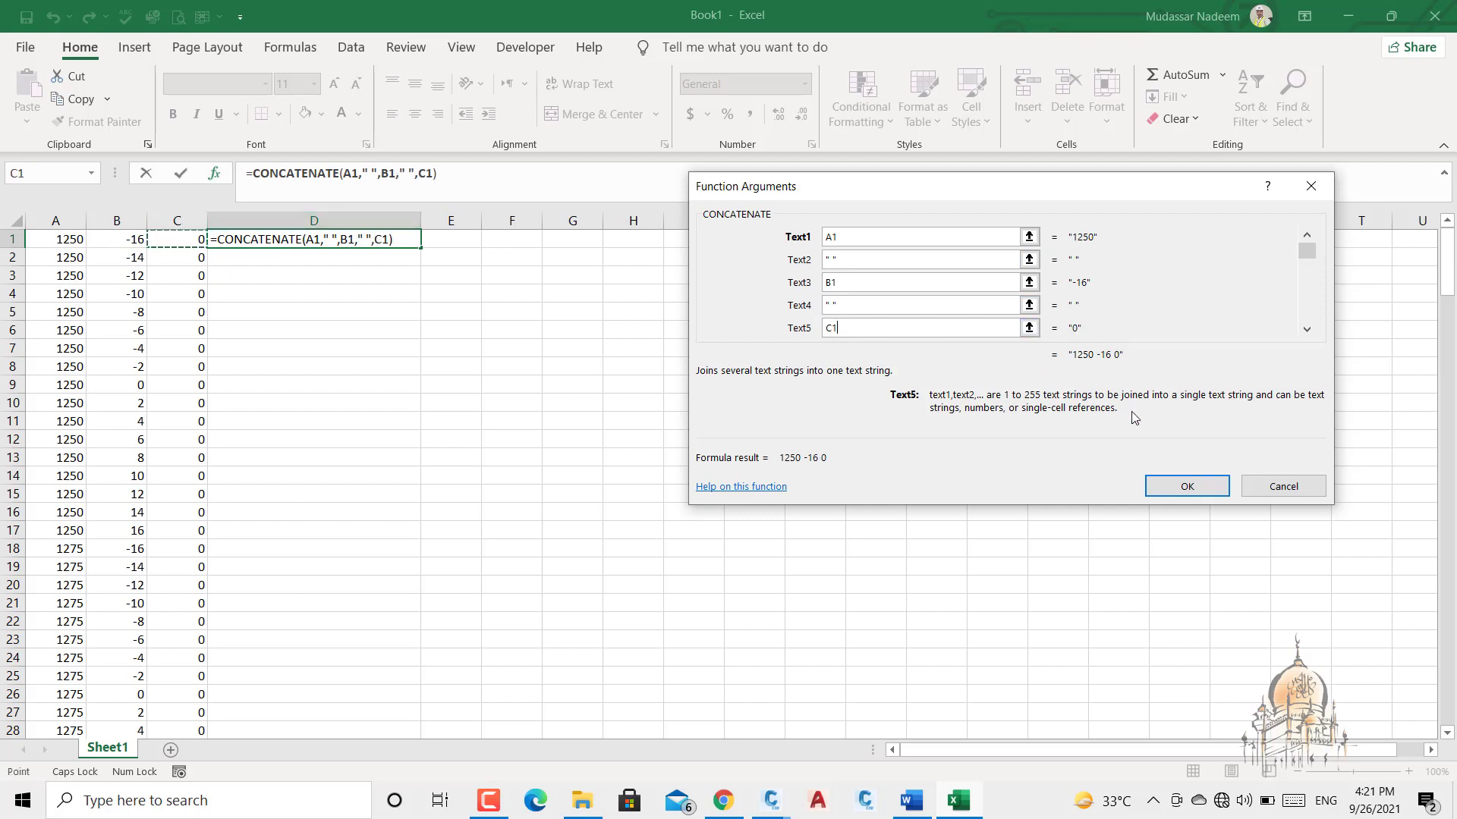
left_click(1174, 484)
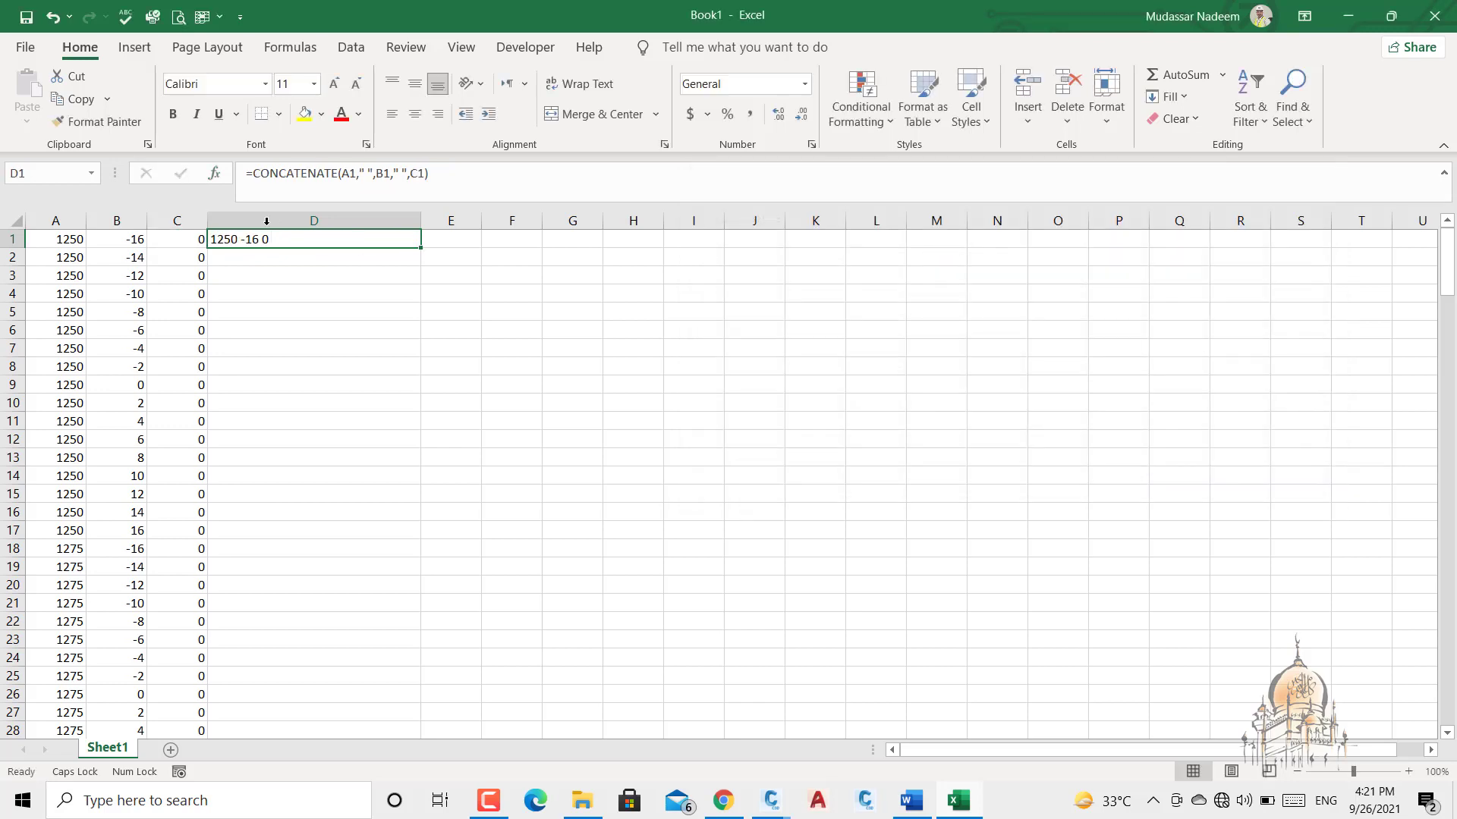
- Fill the D1 formula down column D to row 204 and copy the filled cells
double_click(421, 251)
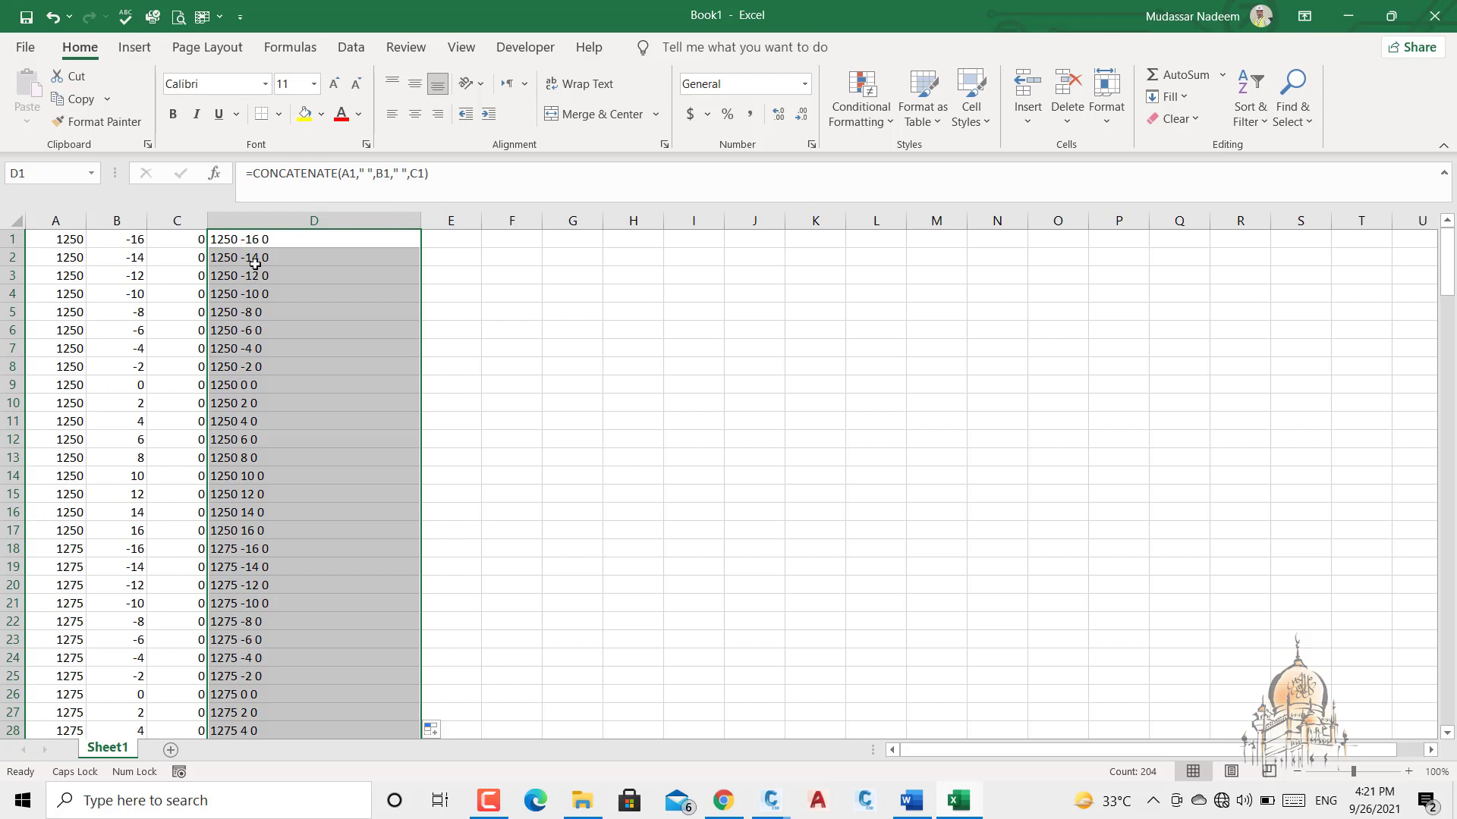
right_click(265, 241)
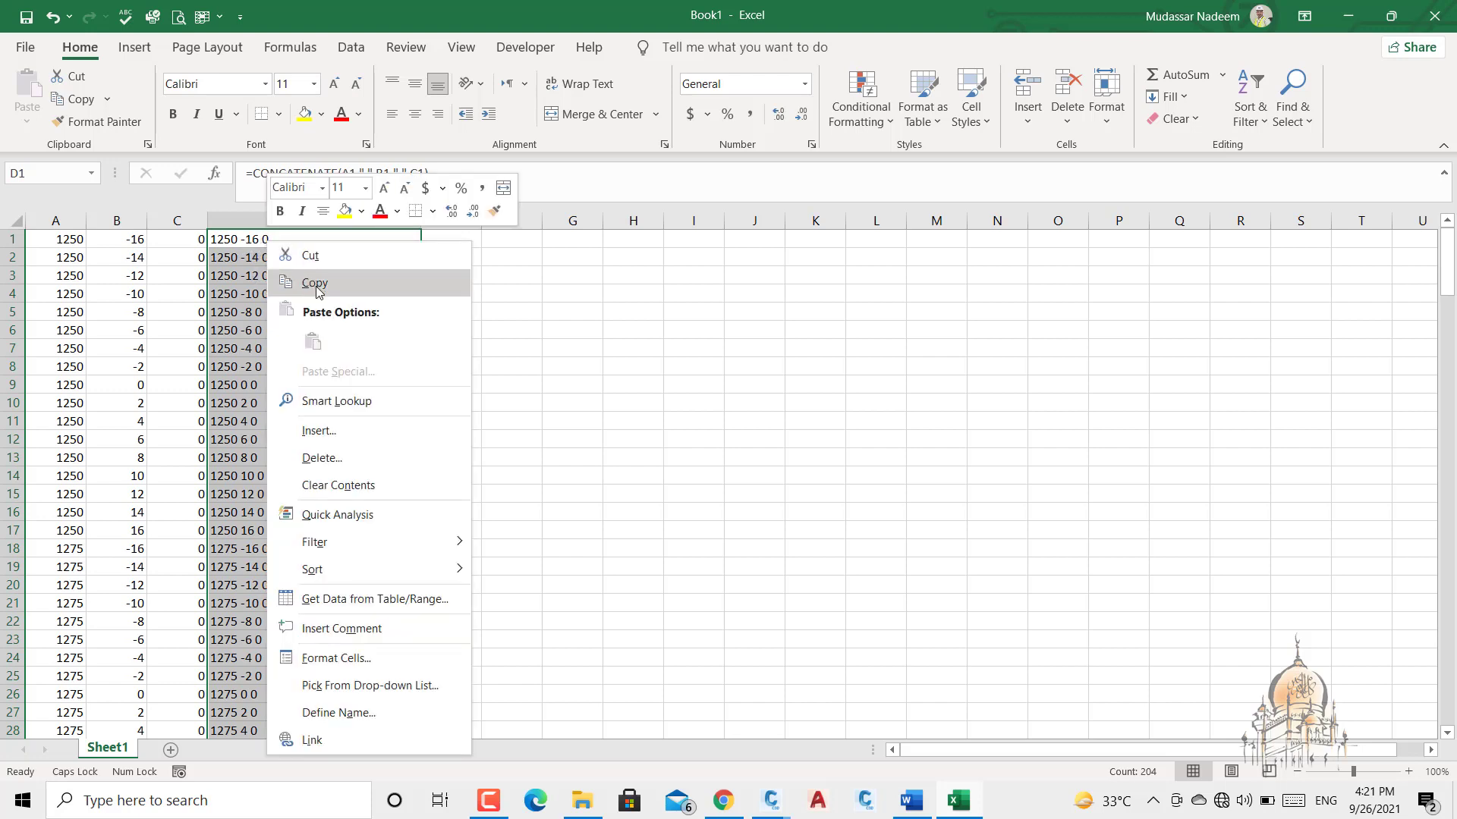
left_click(313, 282)
- Switch to File Explorer and open the project folder on the Desktop that holds the MANUAL SECTION drawing
left_click(1362, 17)
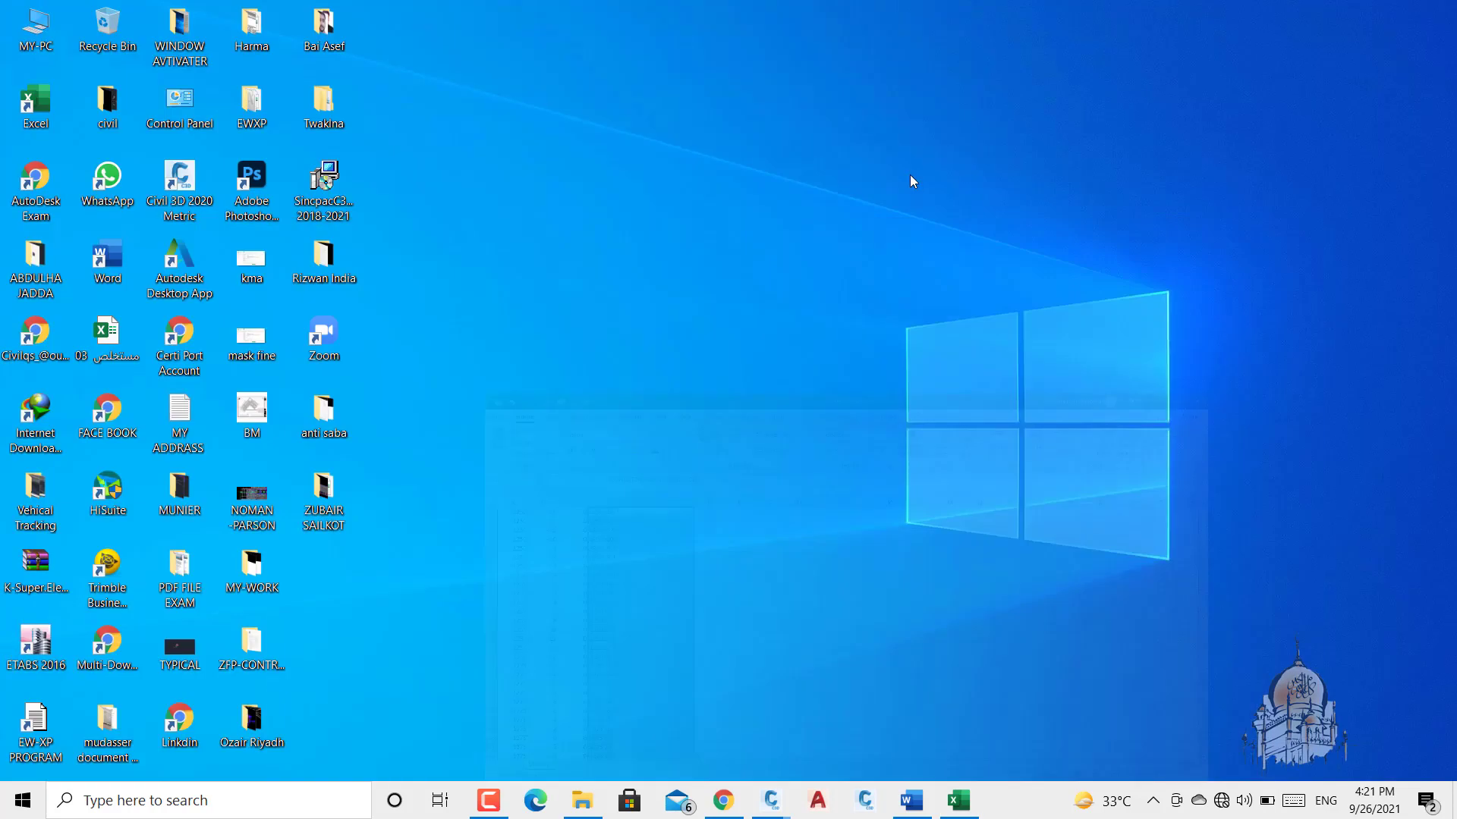
left_click(586, 796)
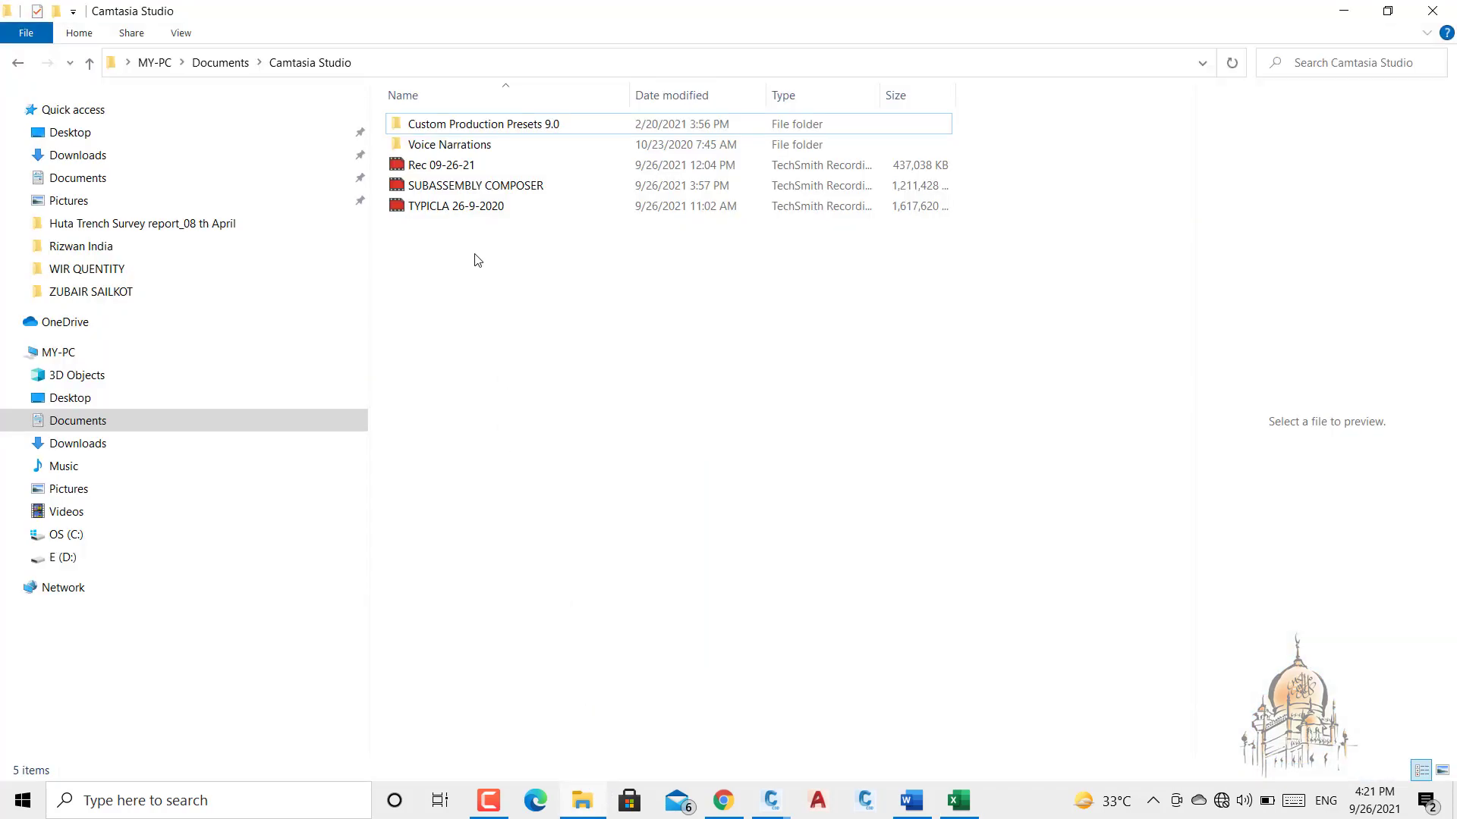
left_click(69, 397)
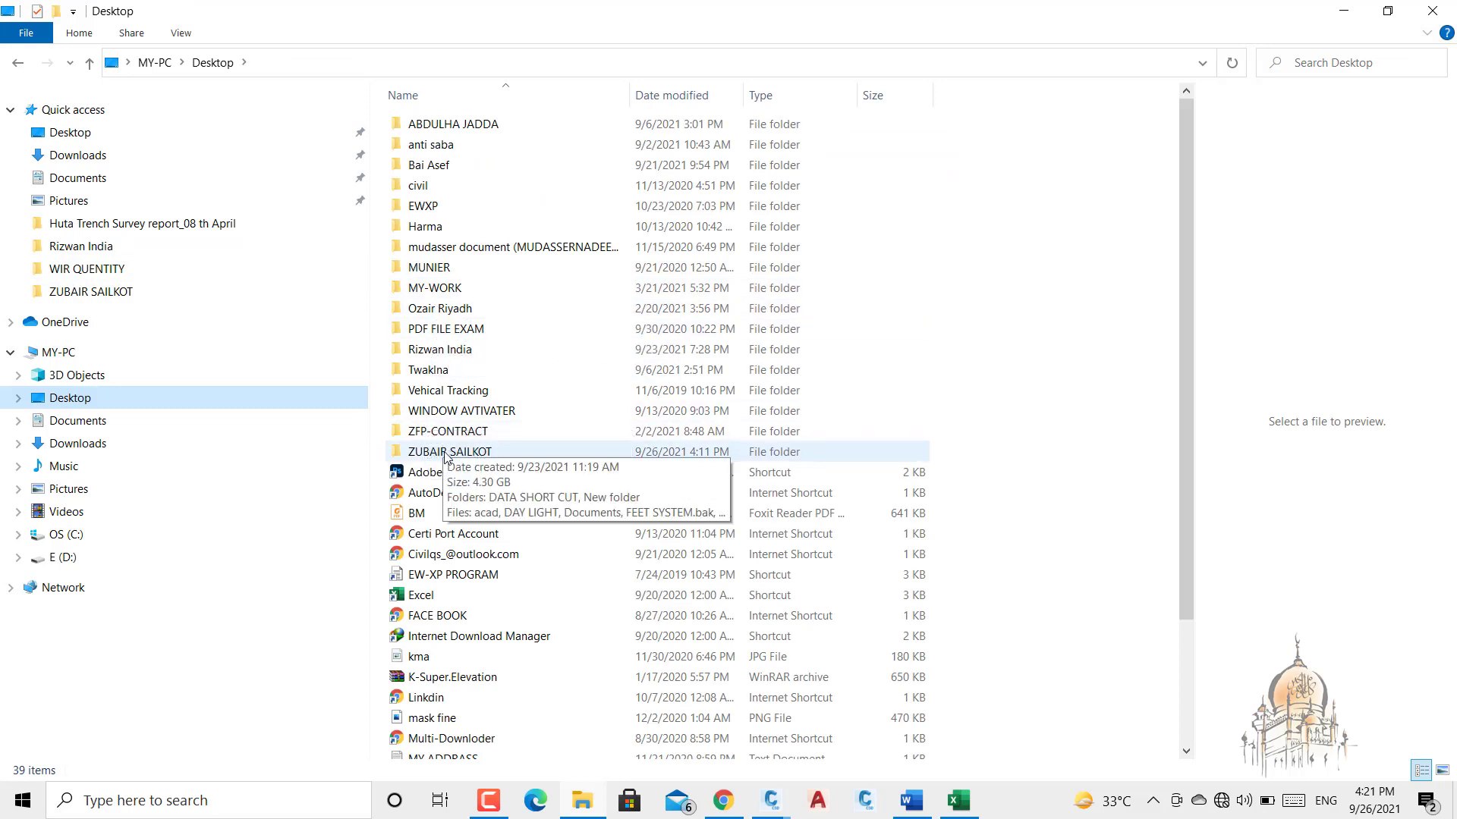
double_click(443, 451)
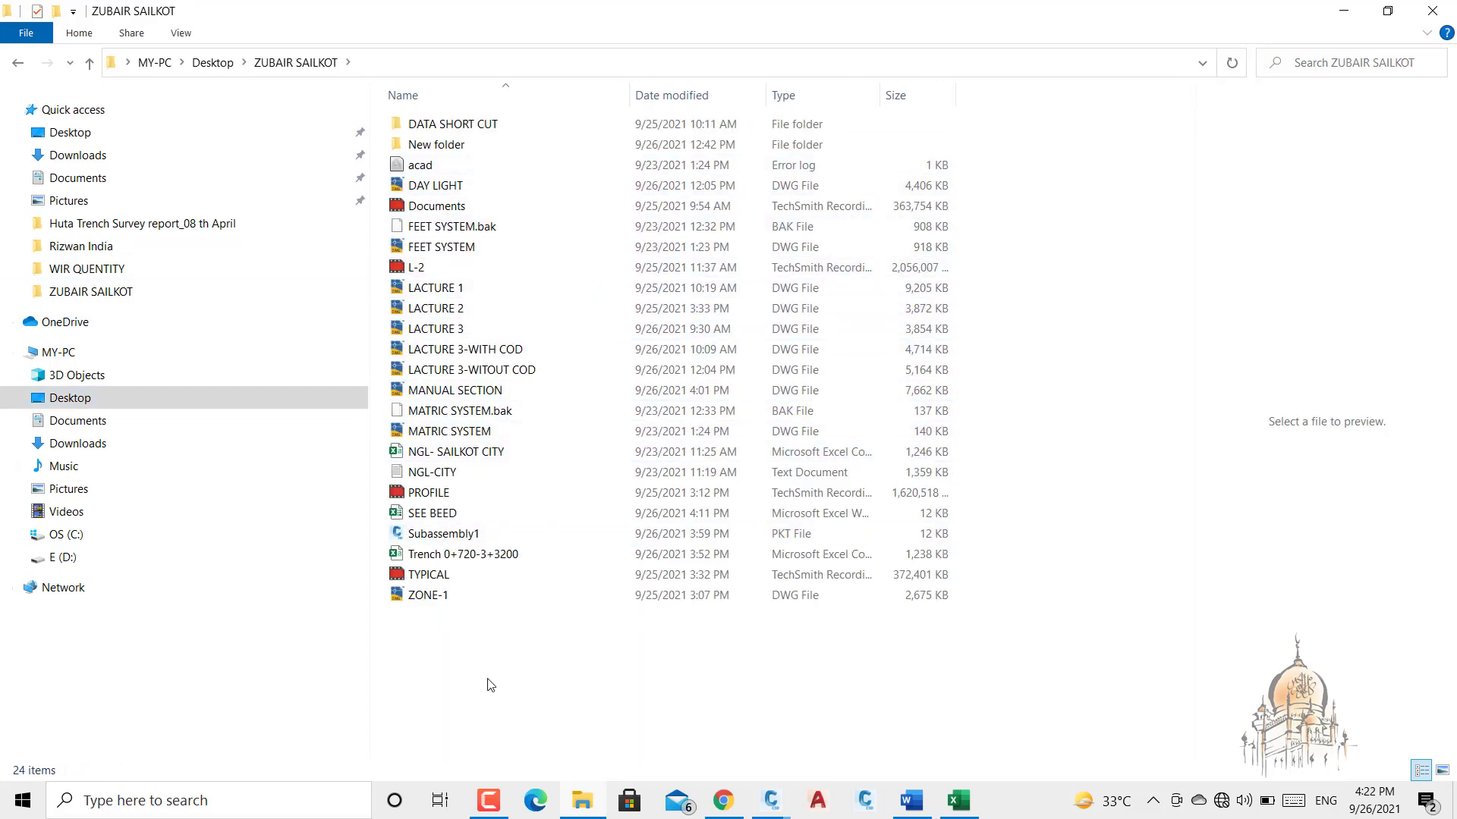
- Create a new text document named MANUAL SECTION in the project folder
right_click(539, 692)
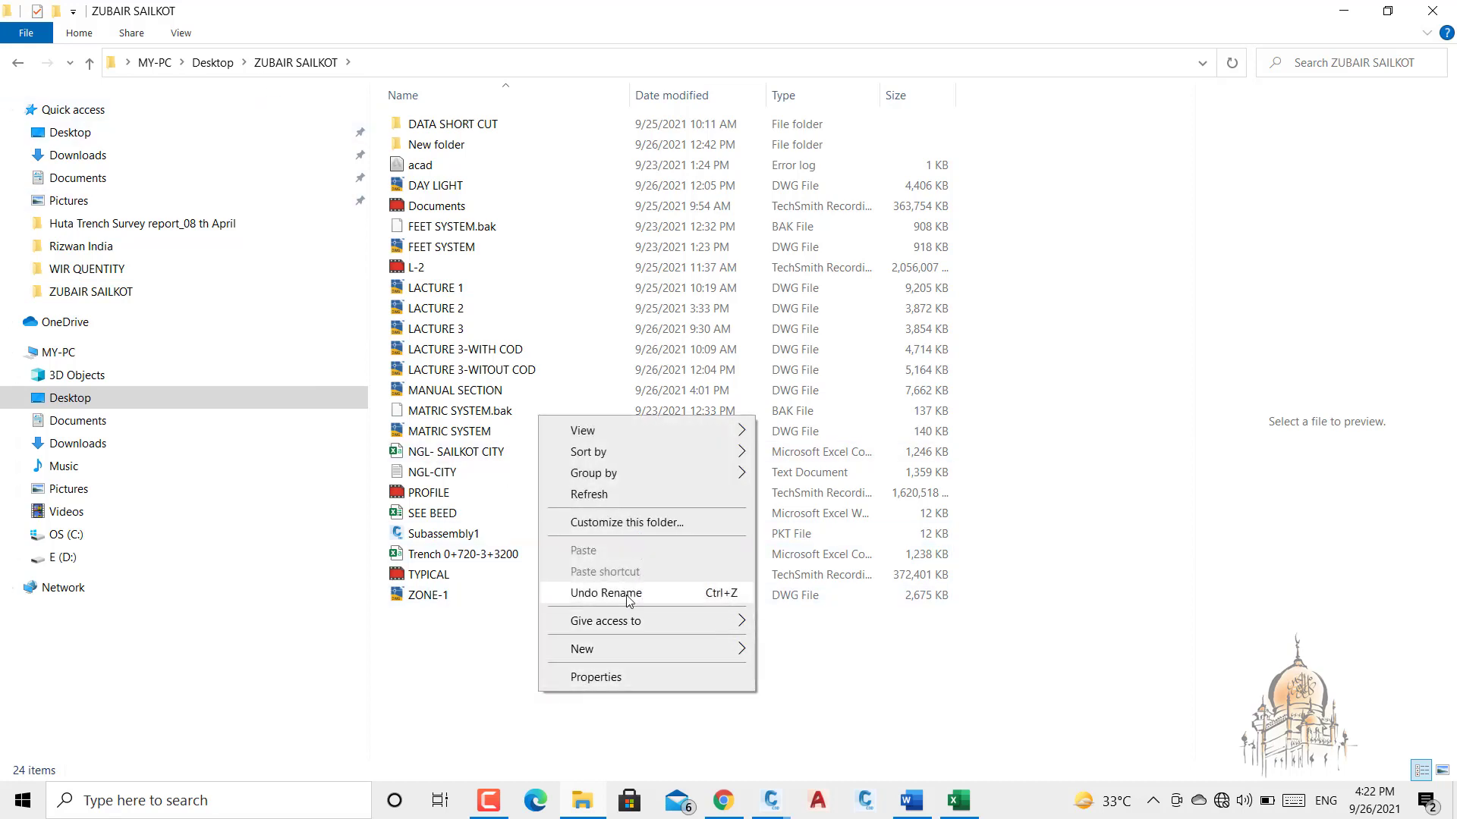
mouse_move(729, 646)
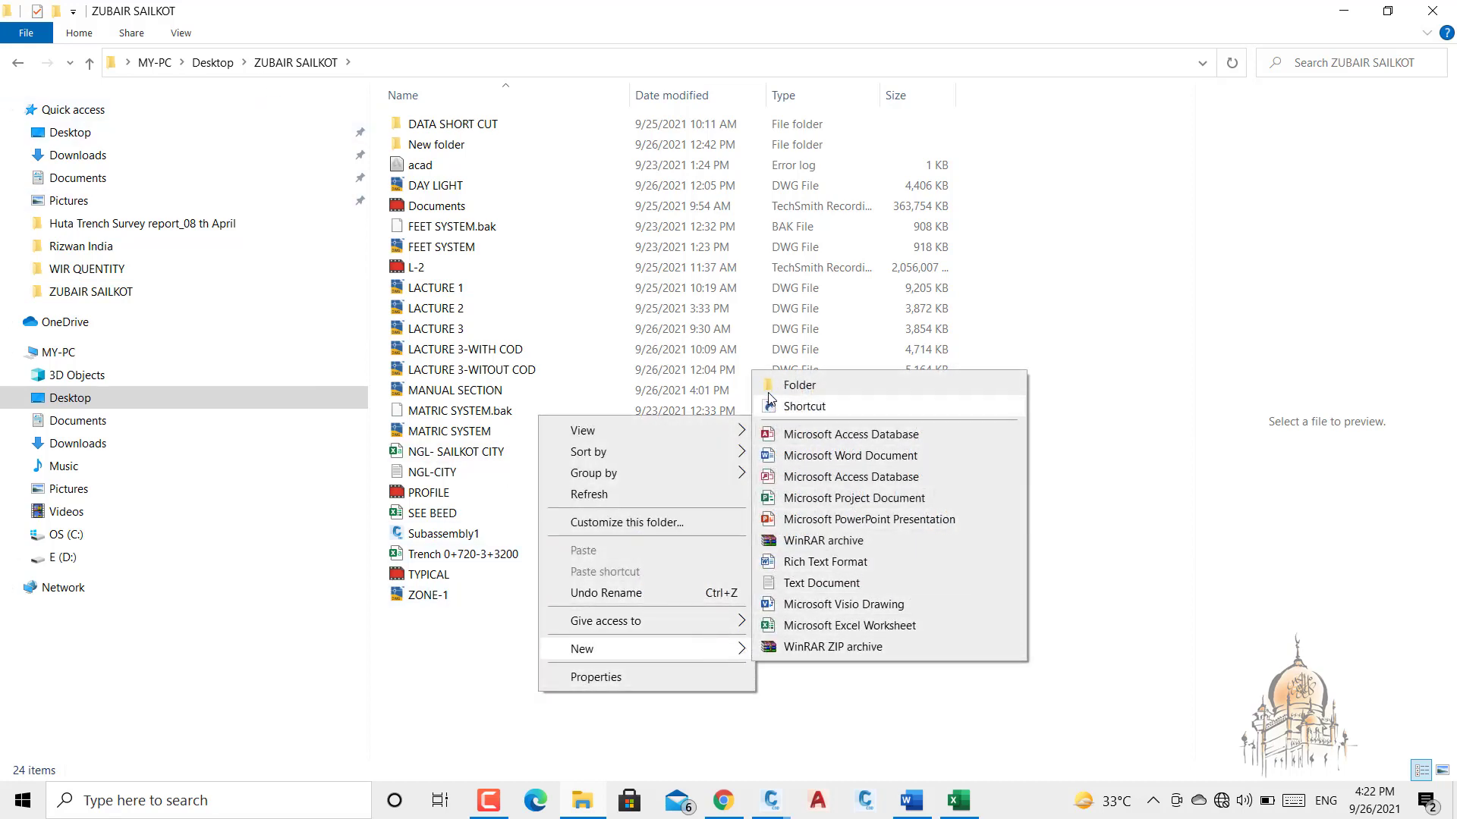
left_click(843, 582)
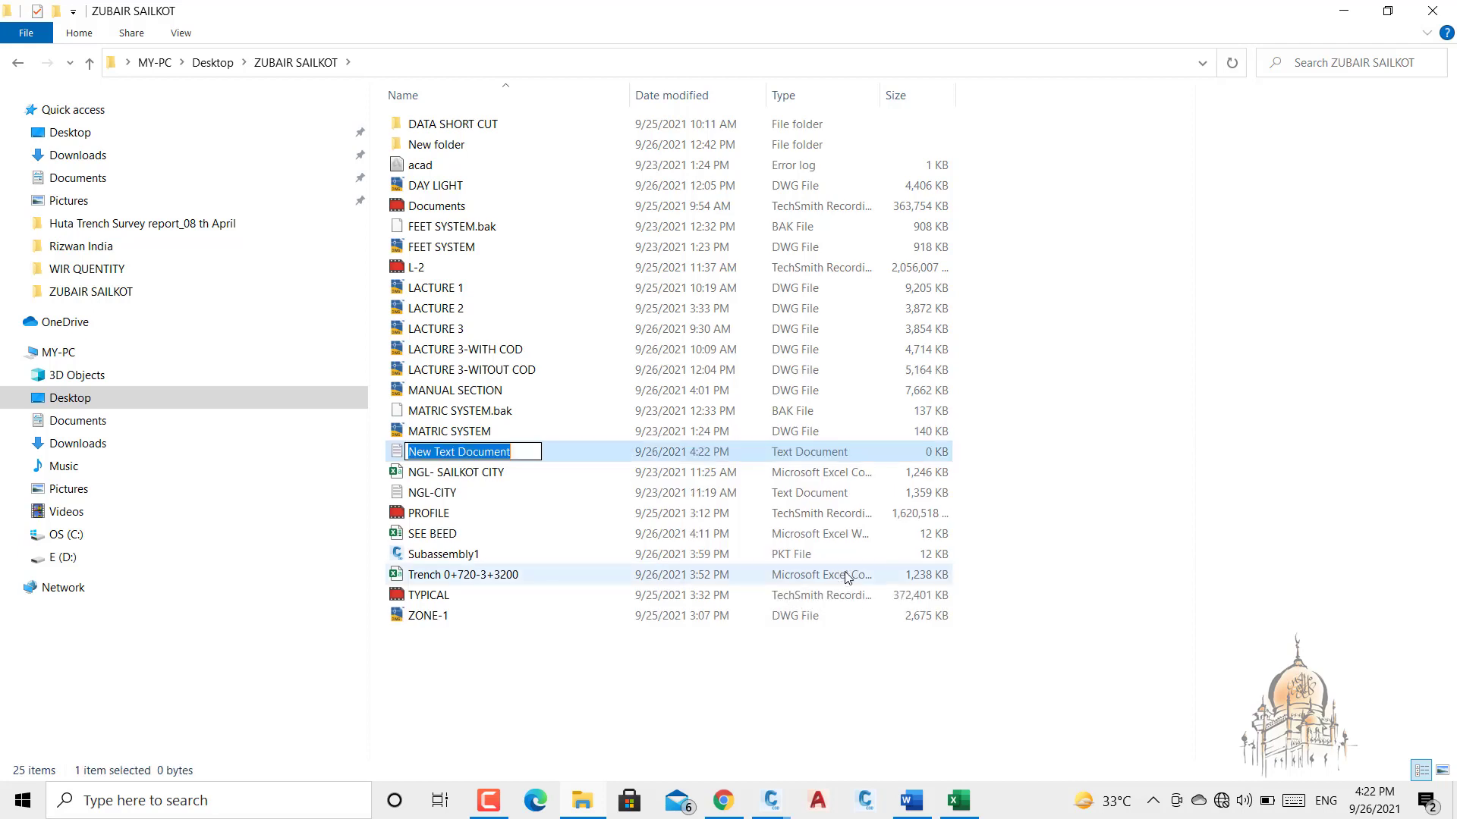
type("MA")
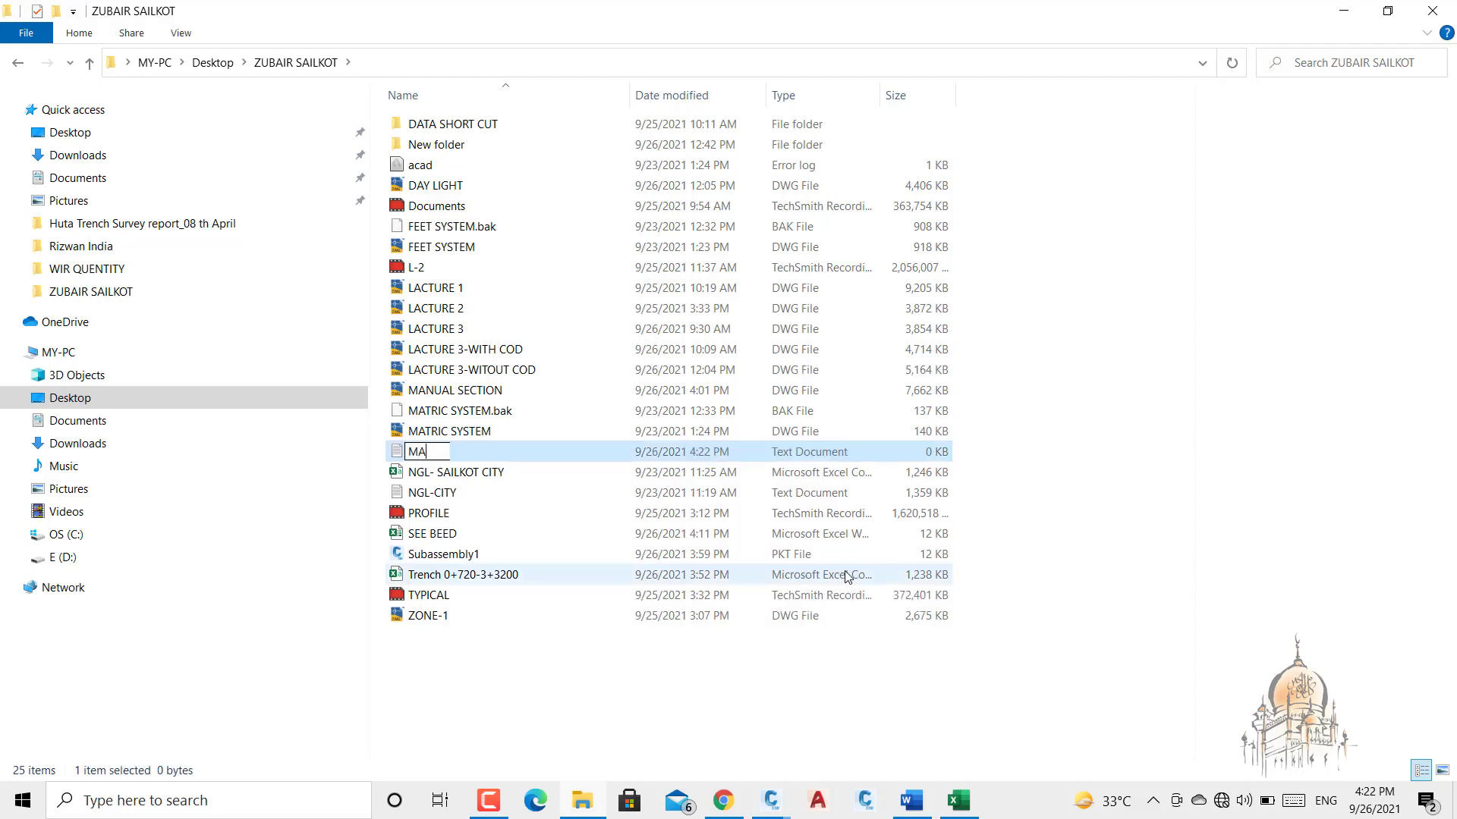
type("NUAL SEC")
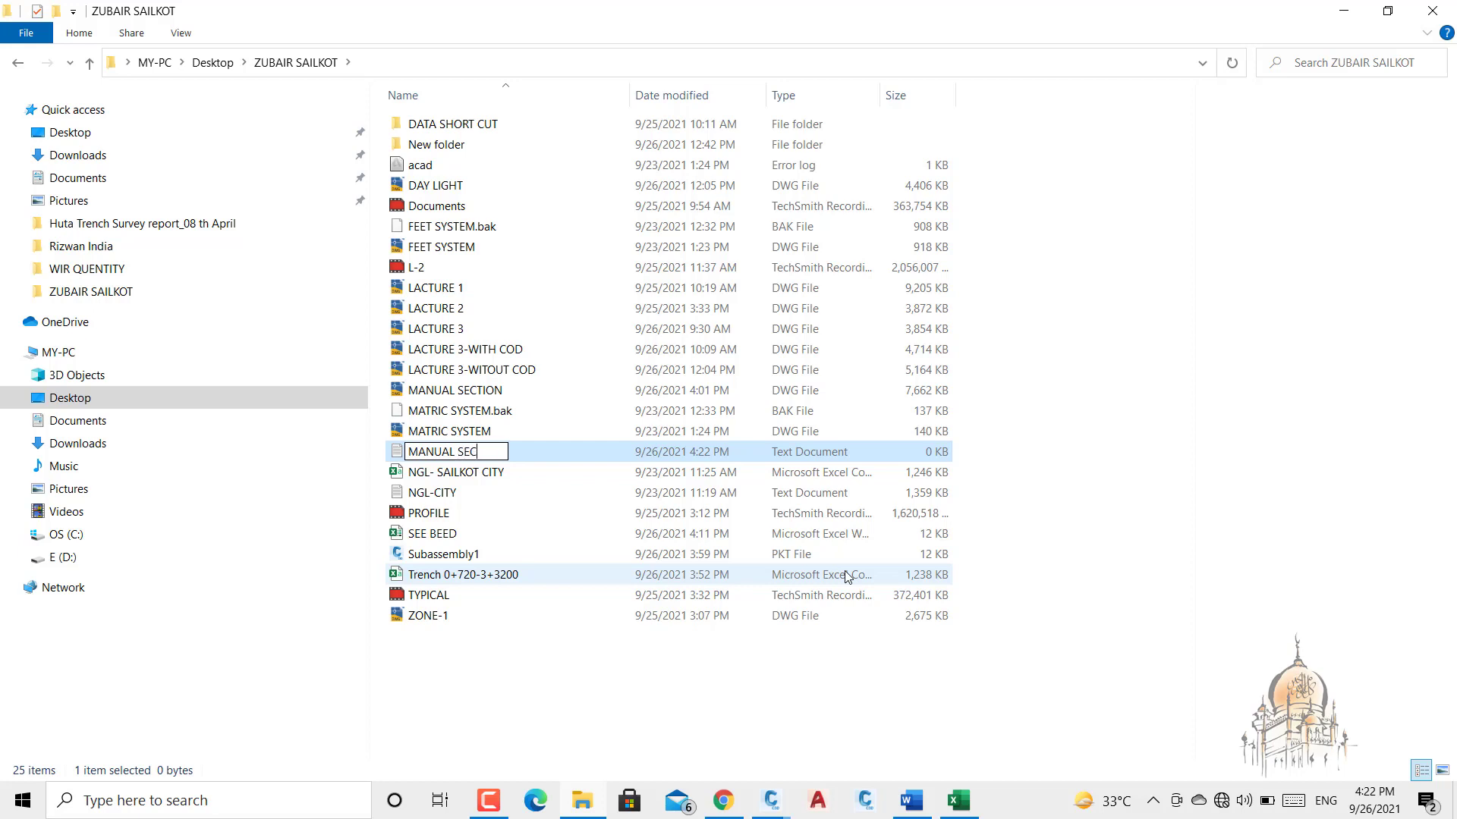
type("TION")
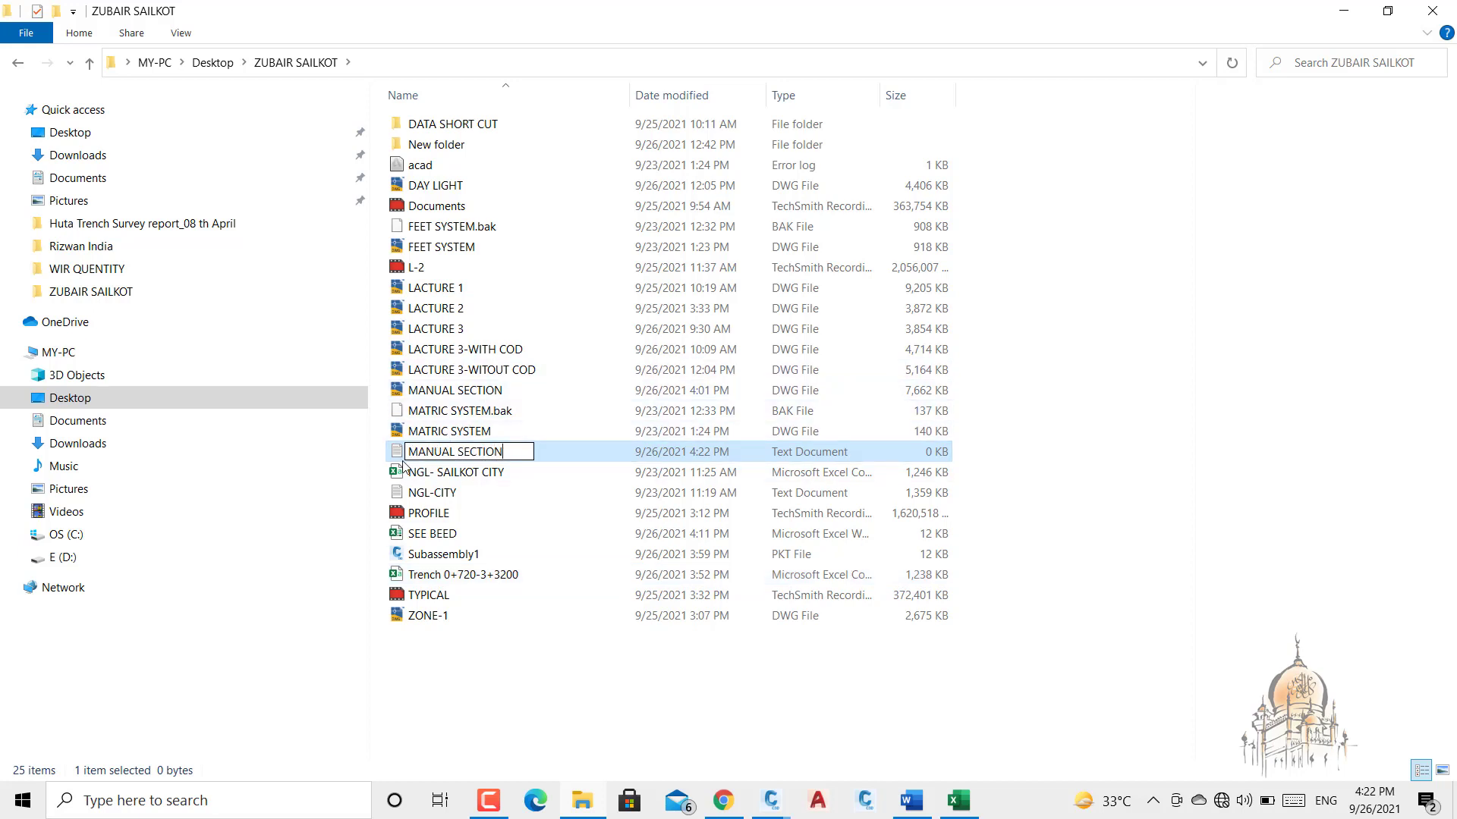
key("Return")
- Paste the copied station, offset and elevation rows into the MANUAL SECTION text document, save it, and close Notepad and the folder
key("Return")
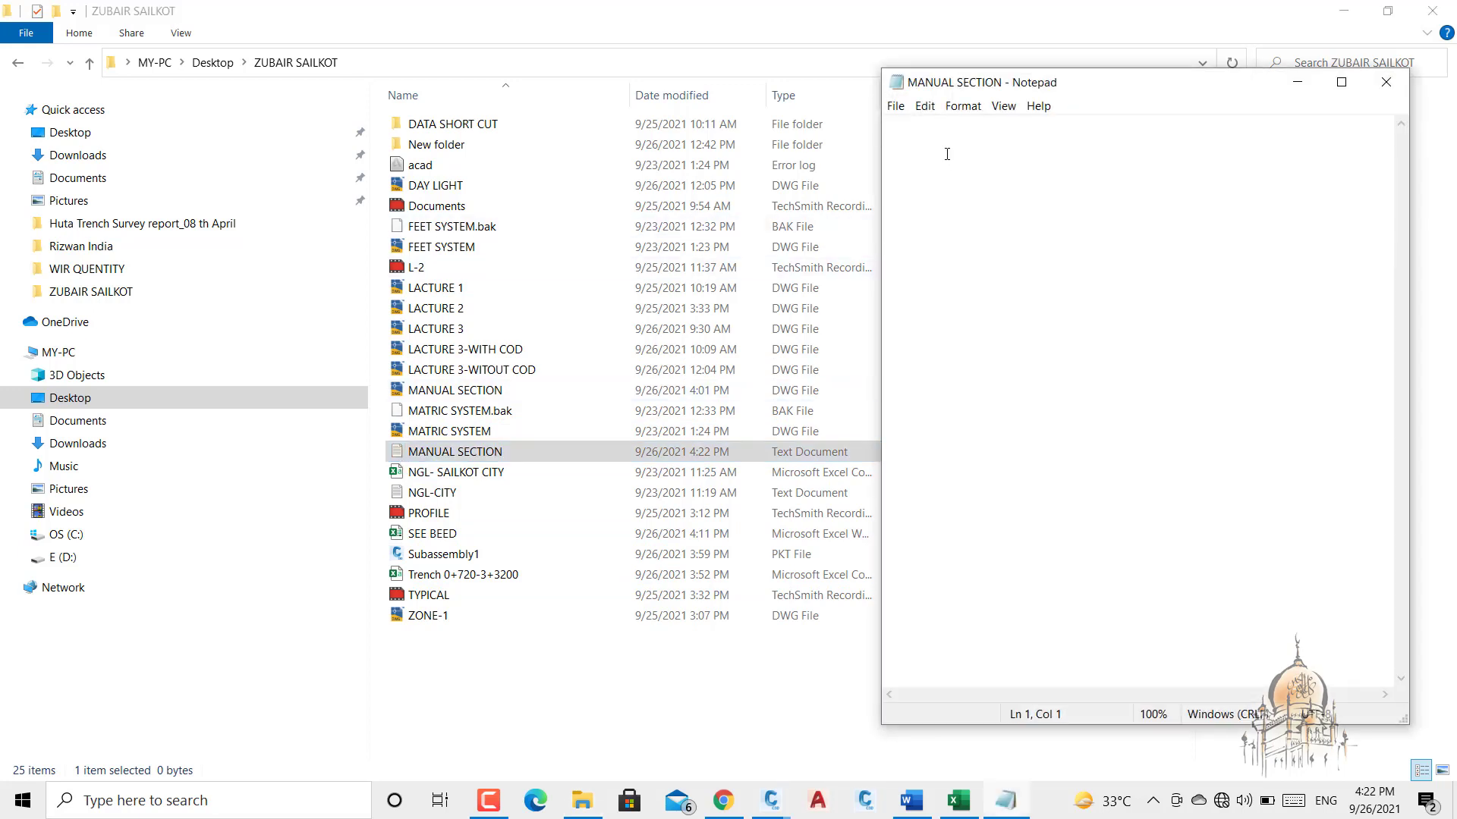
right_click(940, 146)
left_click(989, 217)
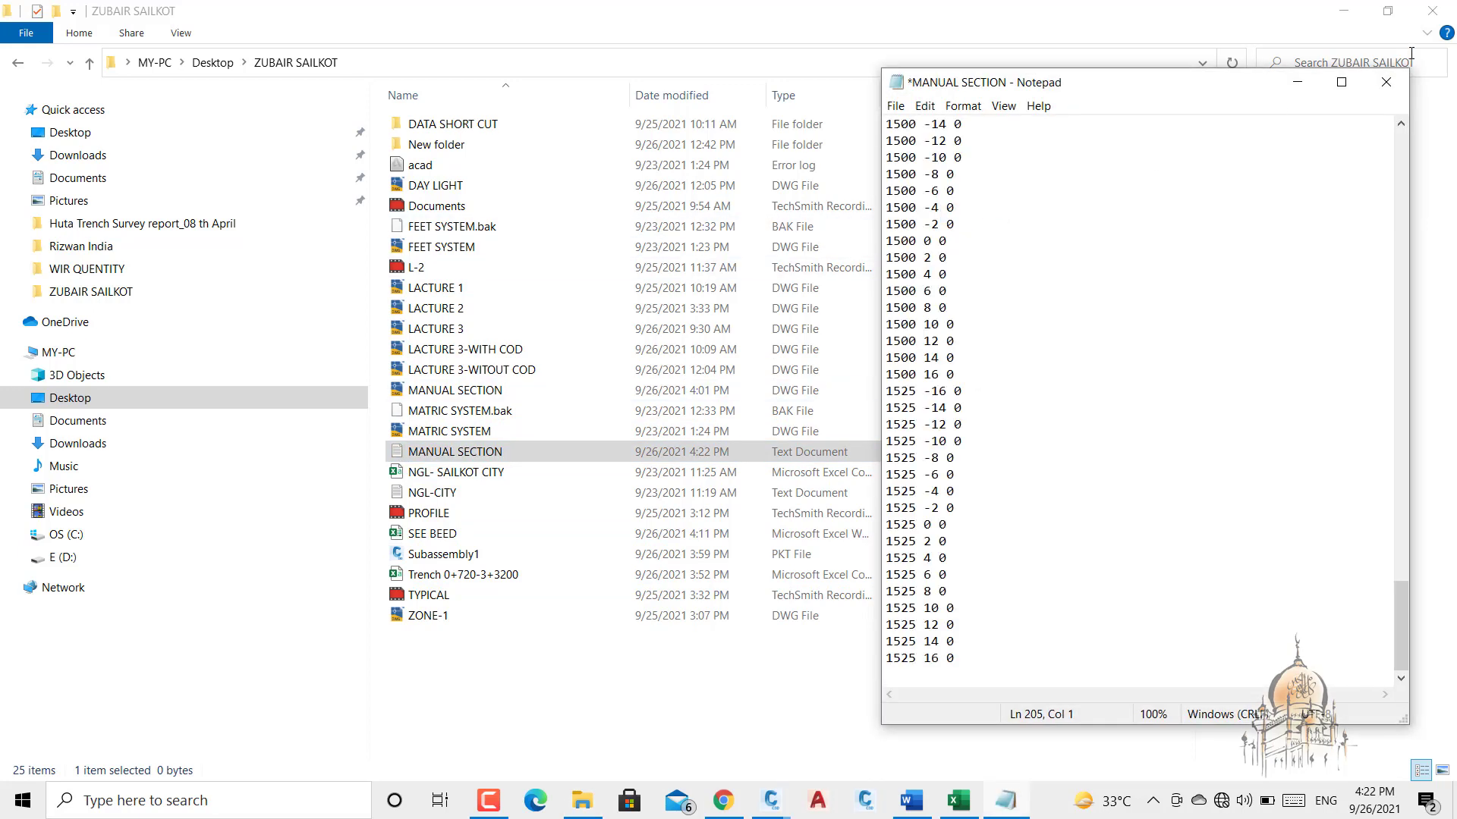
left_click(1386, 83)
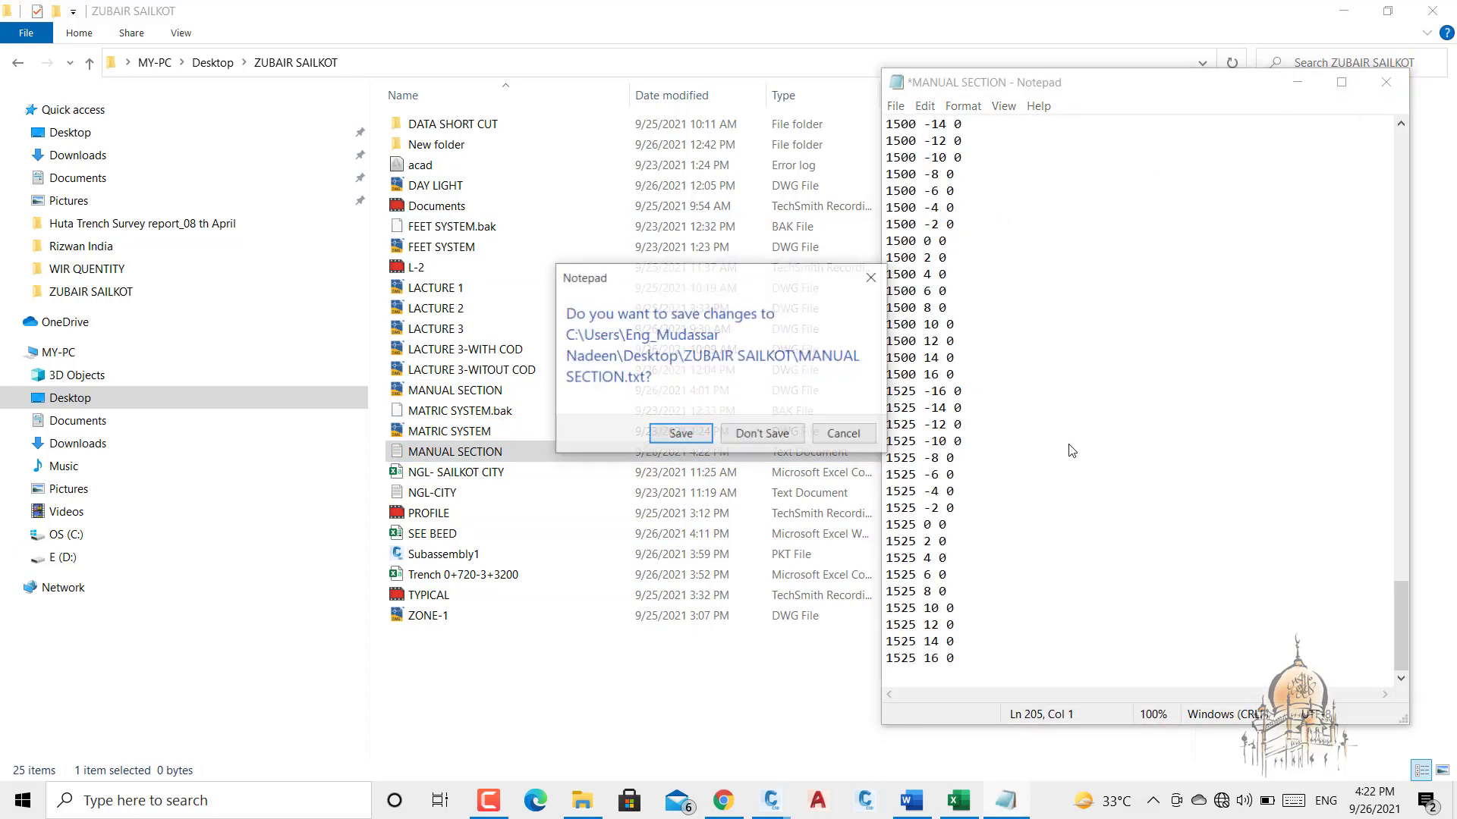
left_click(702, 436)
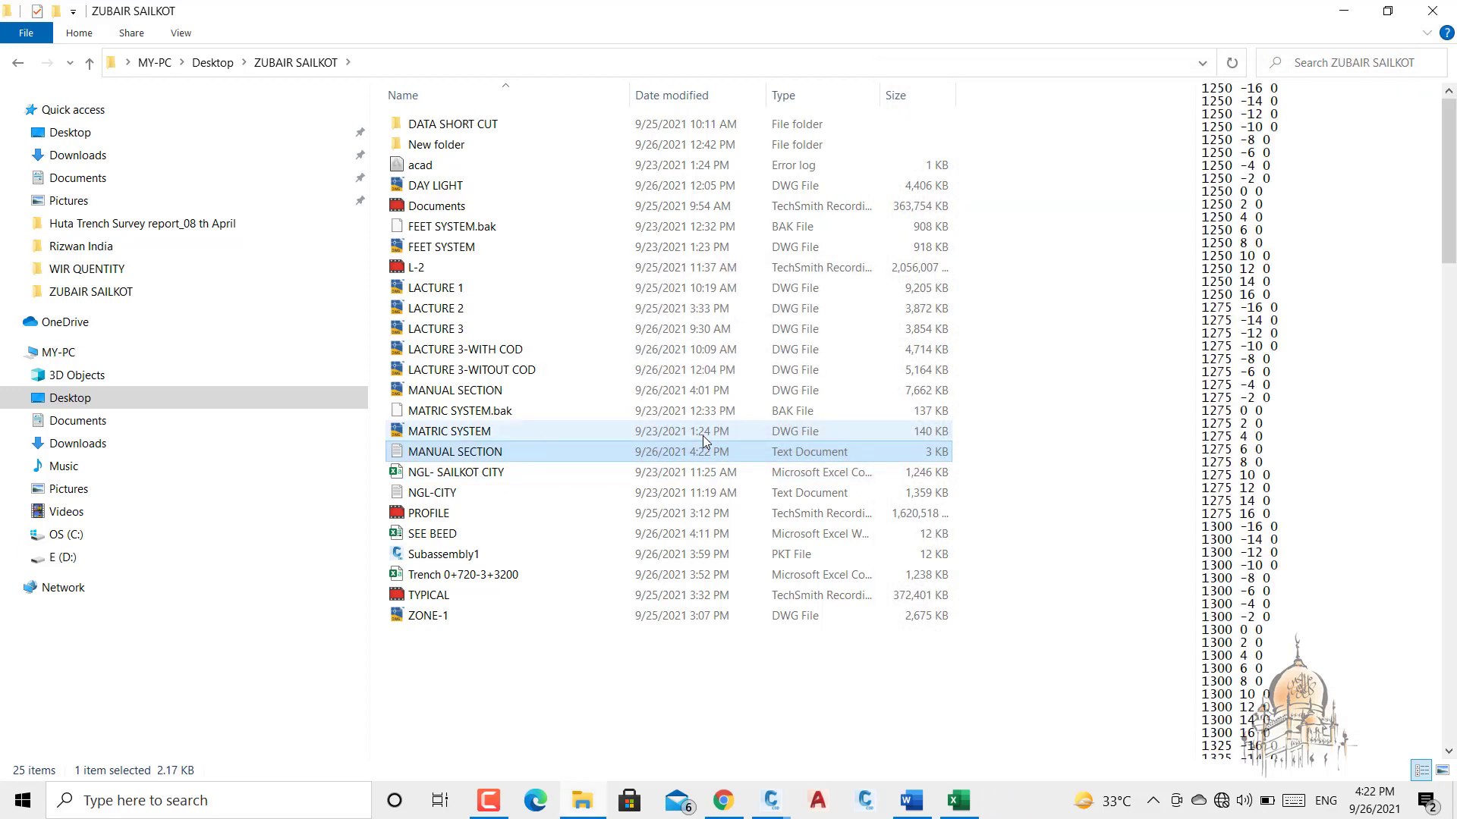
left_click(1433, 11)
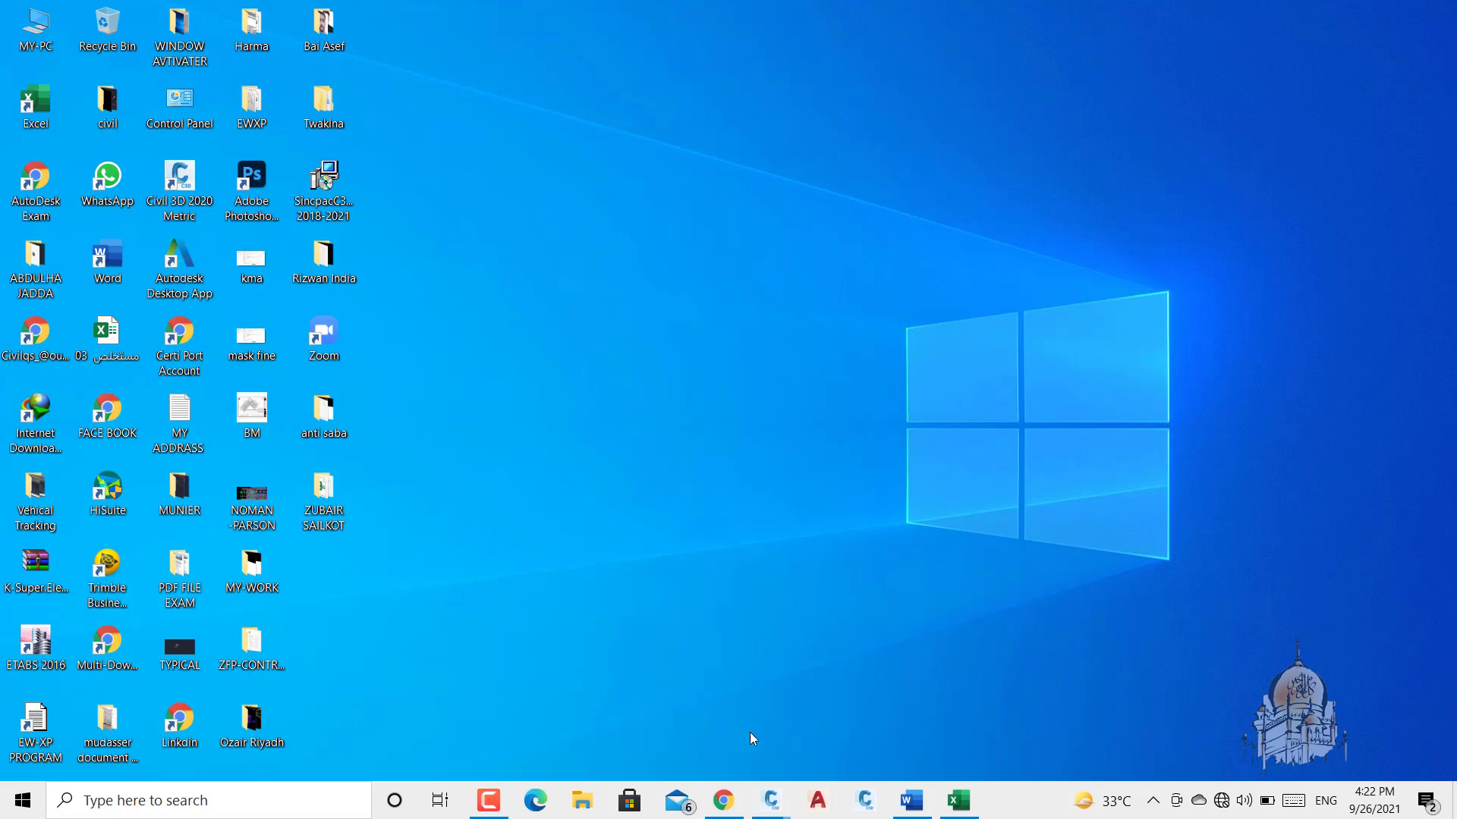
- Switch to the MANUAL SECTION drawing in Civil 3D, maximize it and bring the area around station 1+250 into view
mouse_move(772, 798)
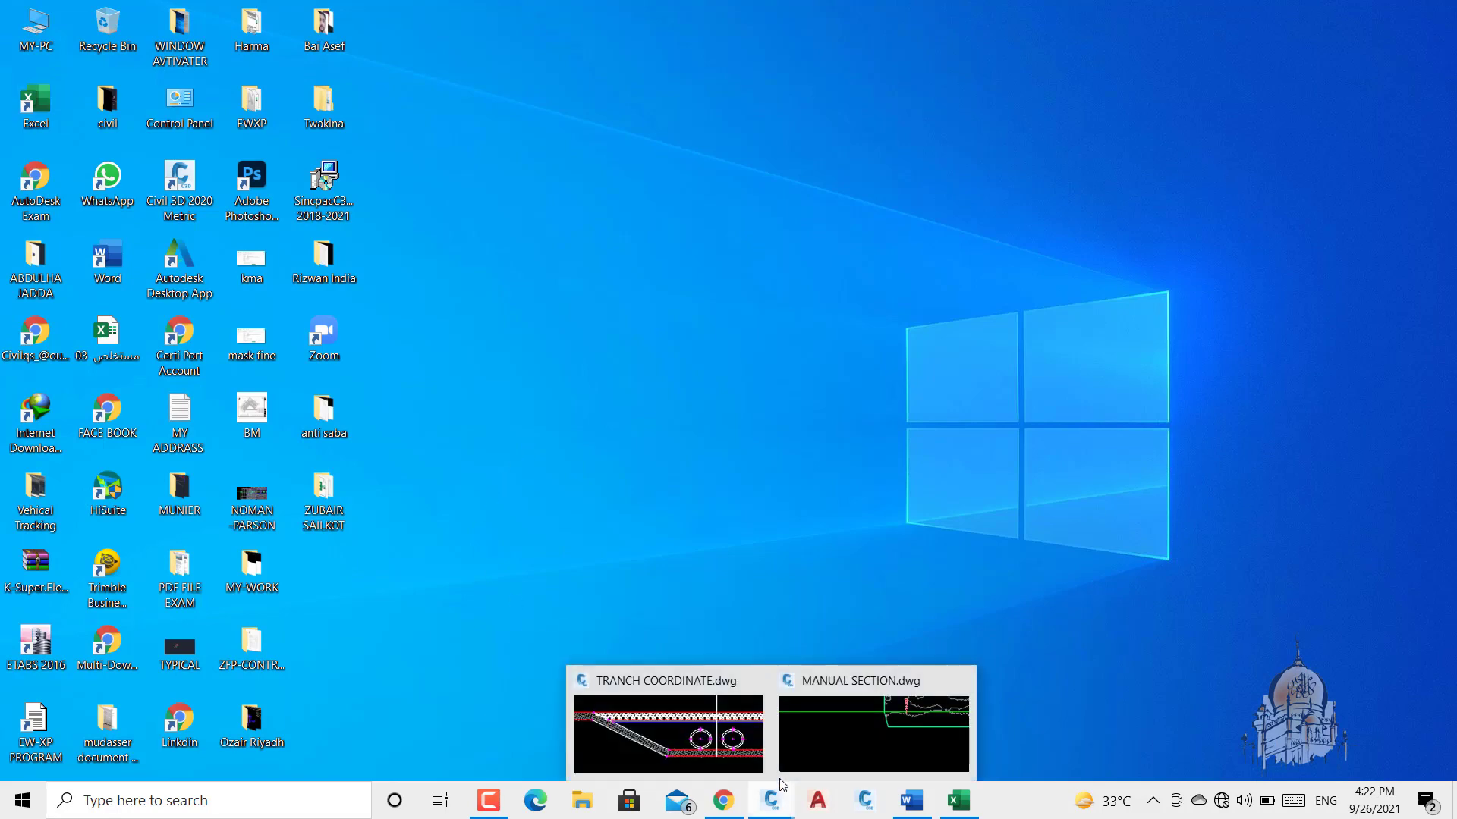
left_click(827, 752)
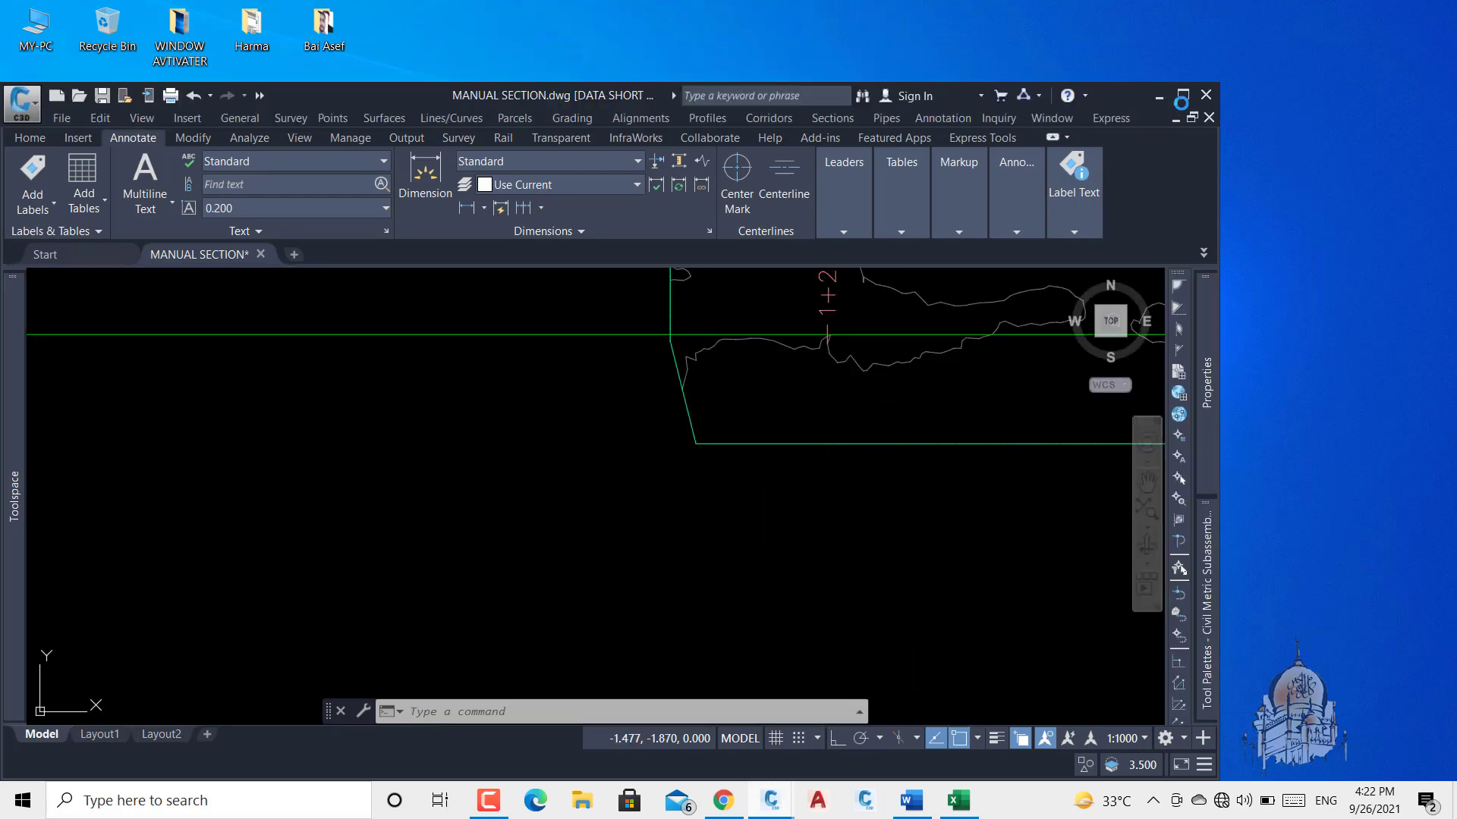
left_click(1181, 103)
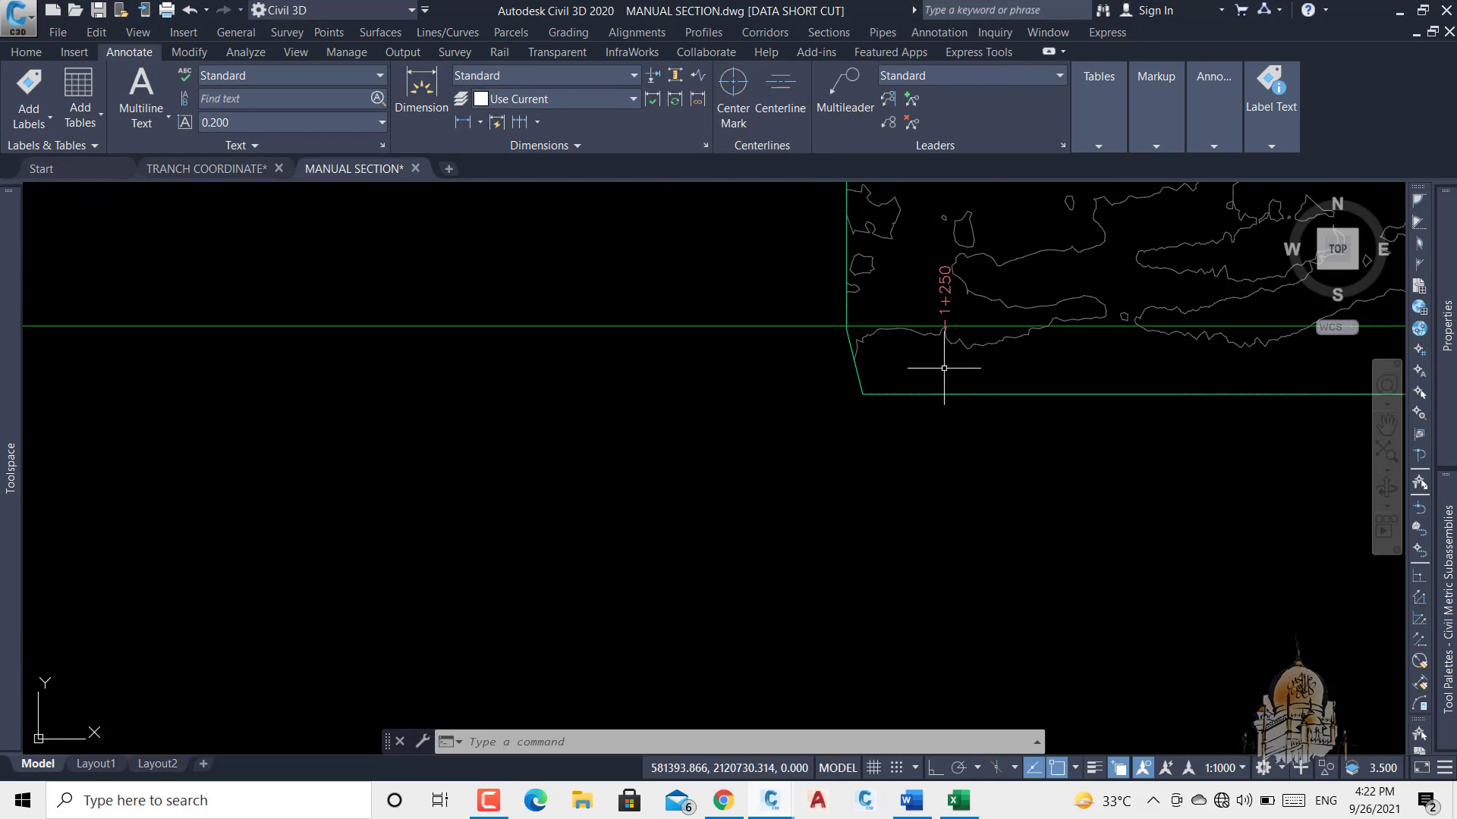
scroll(942, 363, "down", 5)
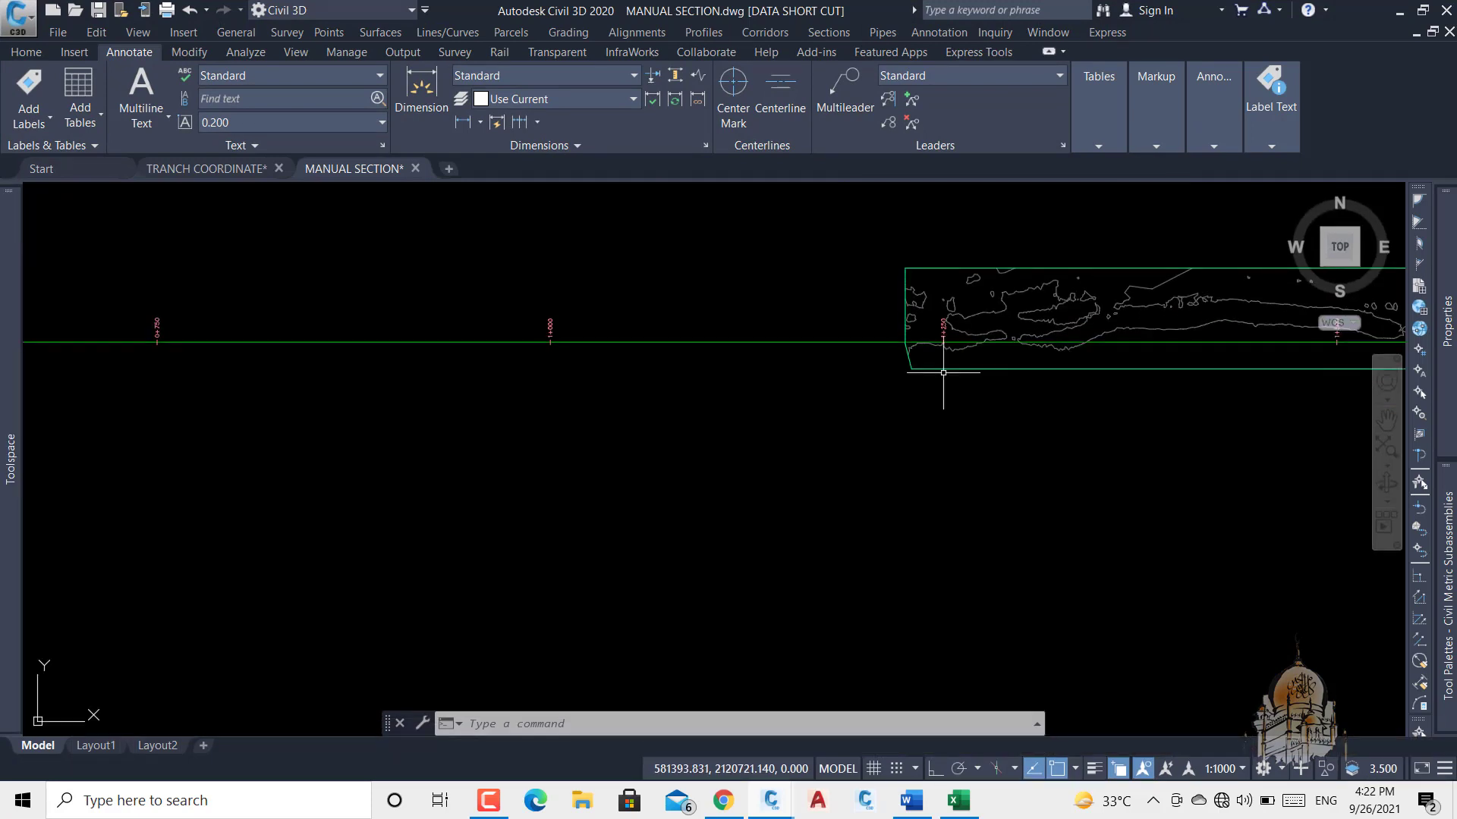
mouse_move(942, 372)
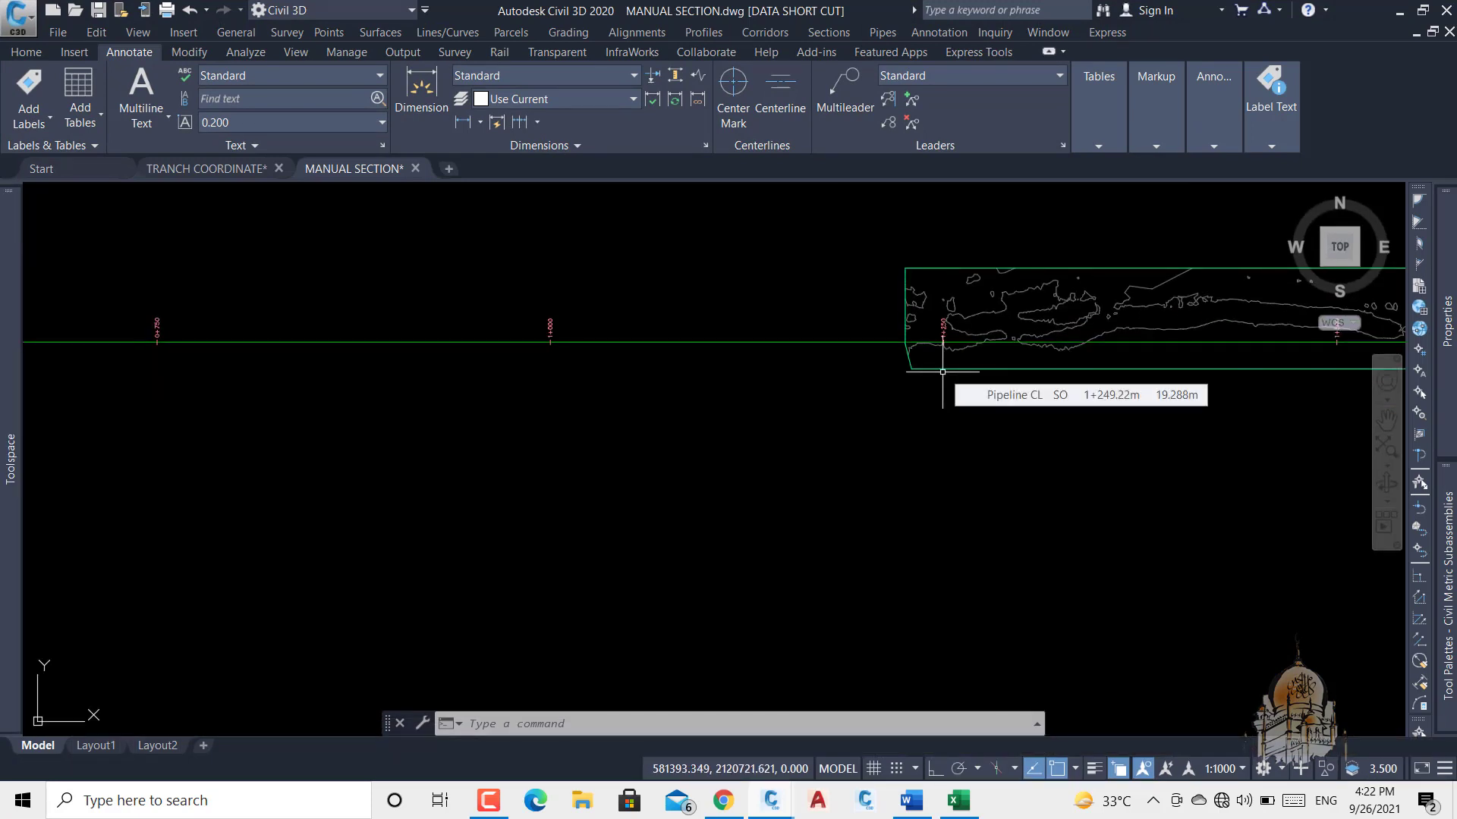
- Start creating alignment points with Import from File and load the MANUAL SECTION text document from the Desktop project folder
left_click(27, 52)
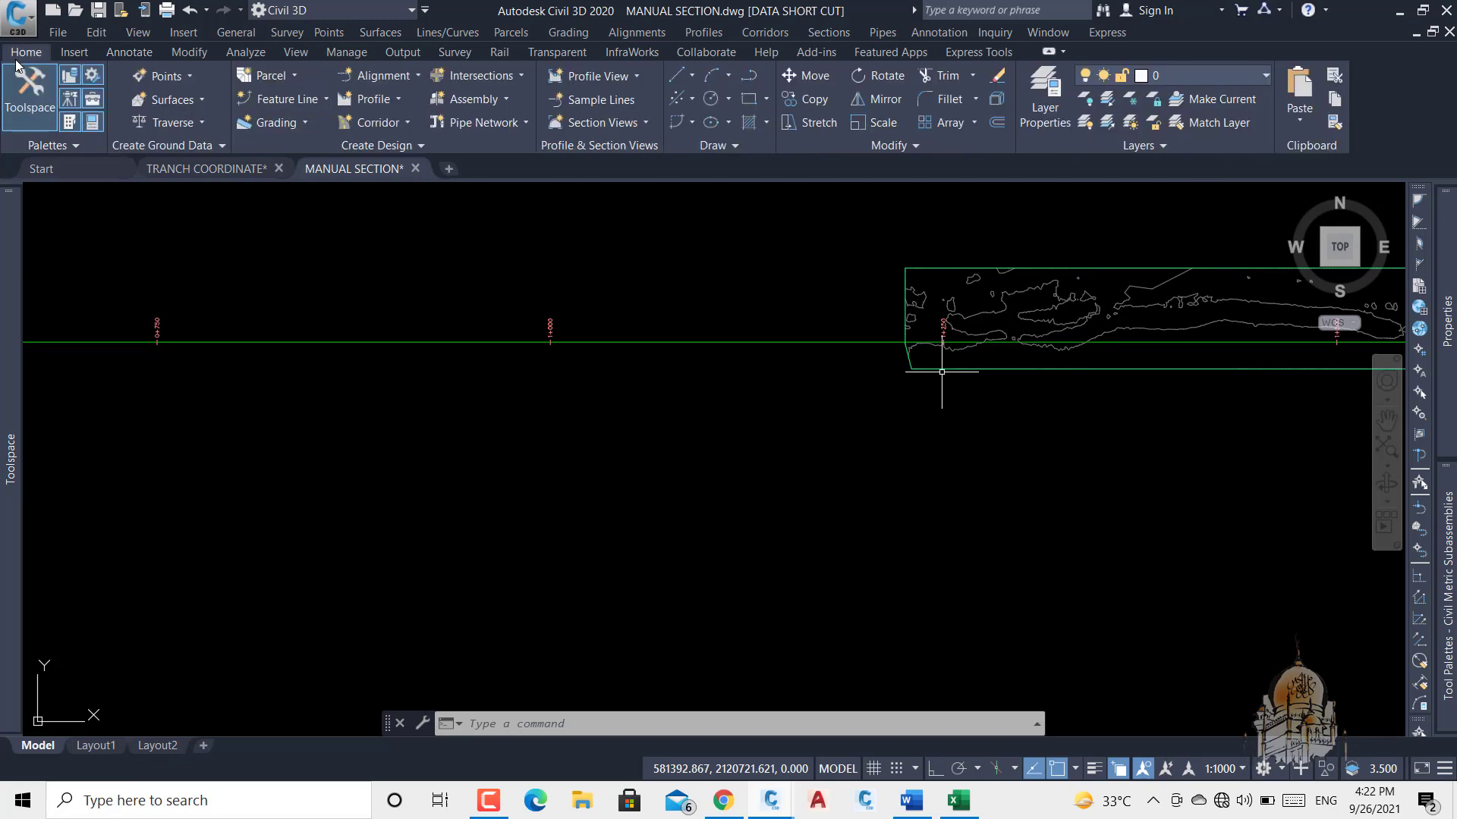
left_click(180, 85)
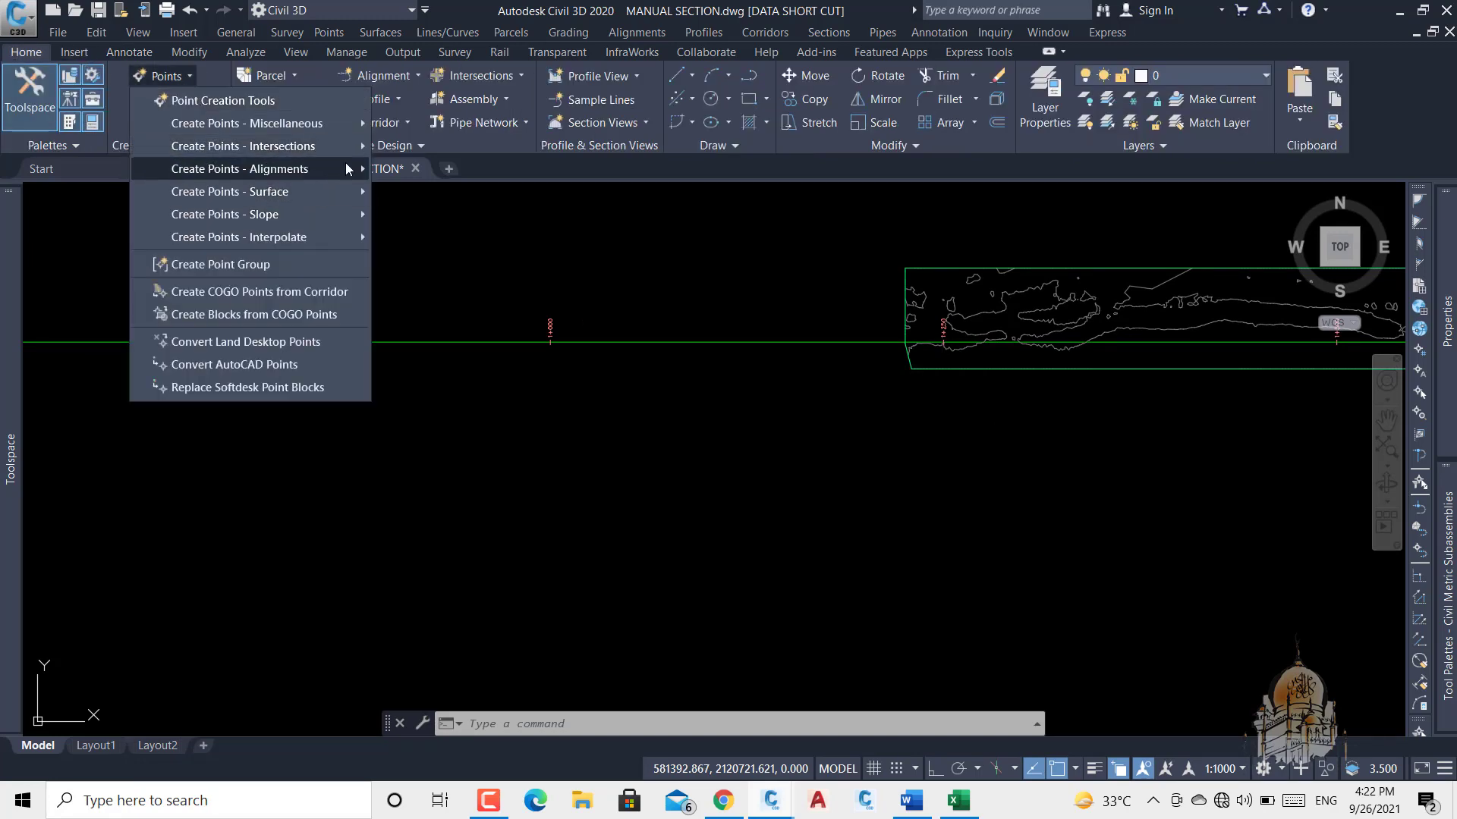
mouse_move(352, 169)
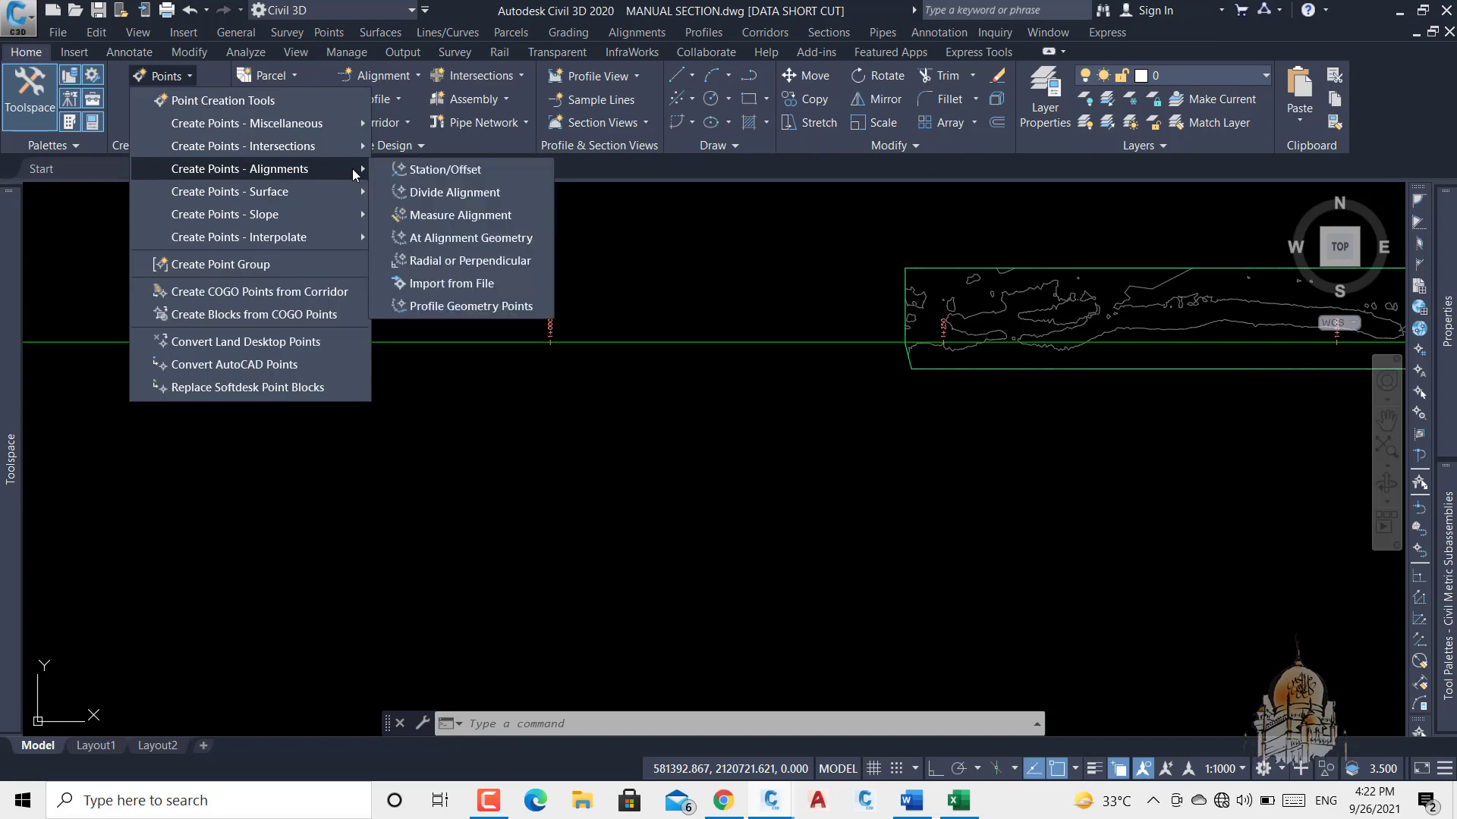
left_click(457, 285)
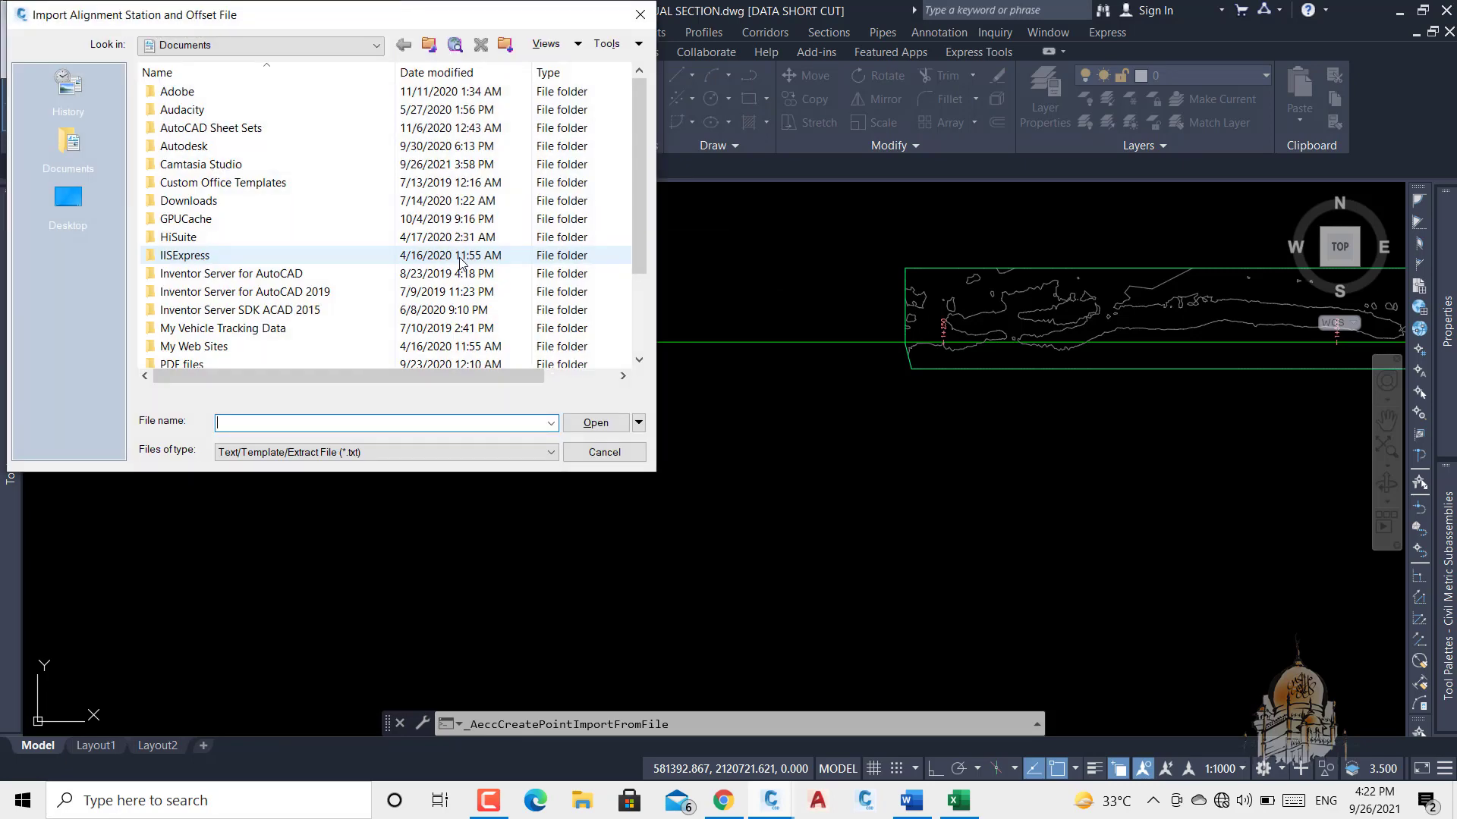
left_click(85, 203)
scroll(227, 227, "down", 3)
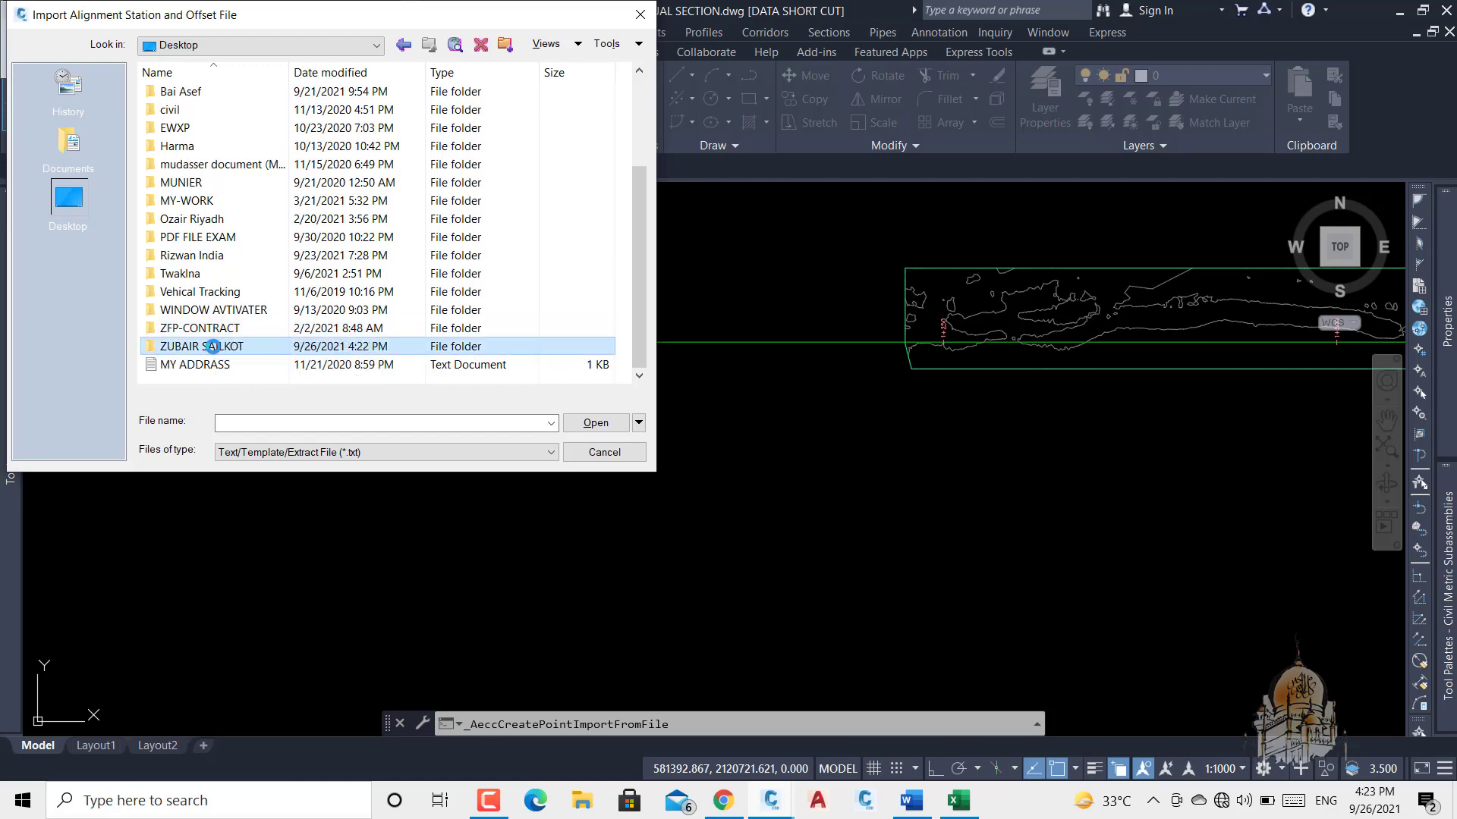
double_click(216, 346)
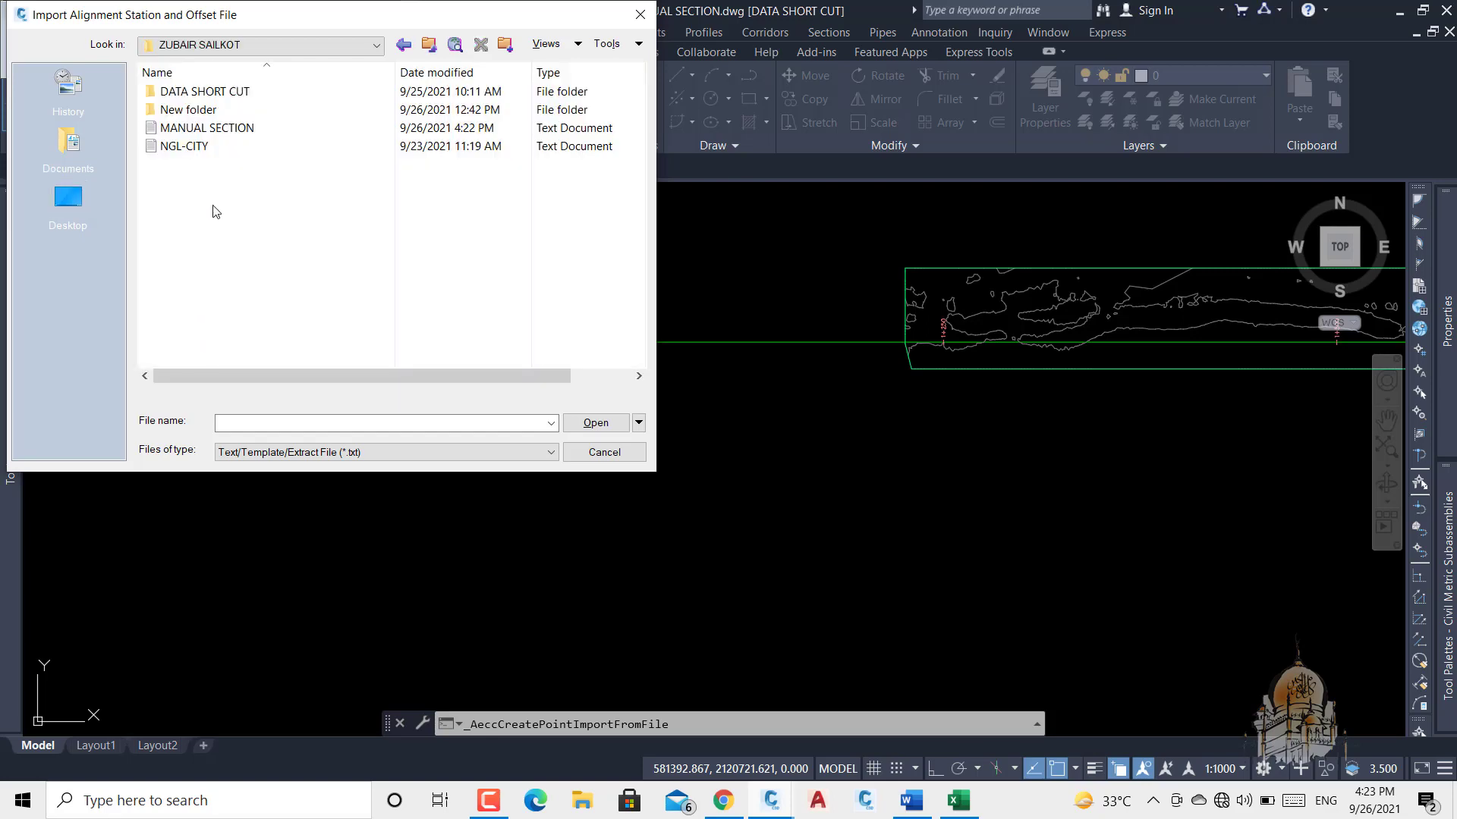
left_click(196, 128)
left_click(600, 423)
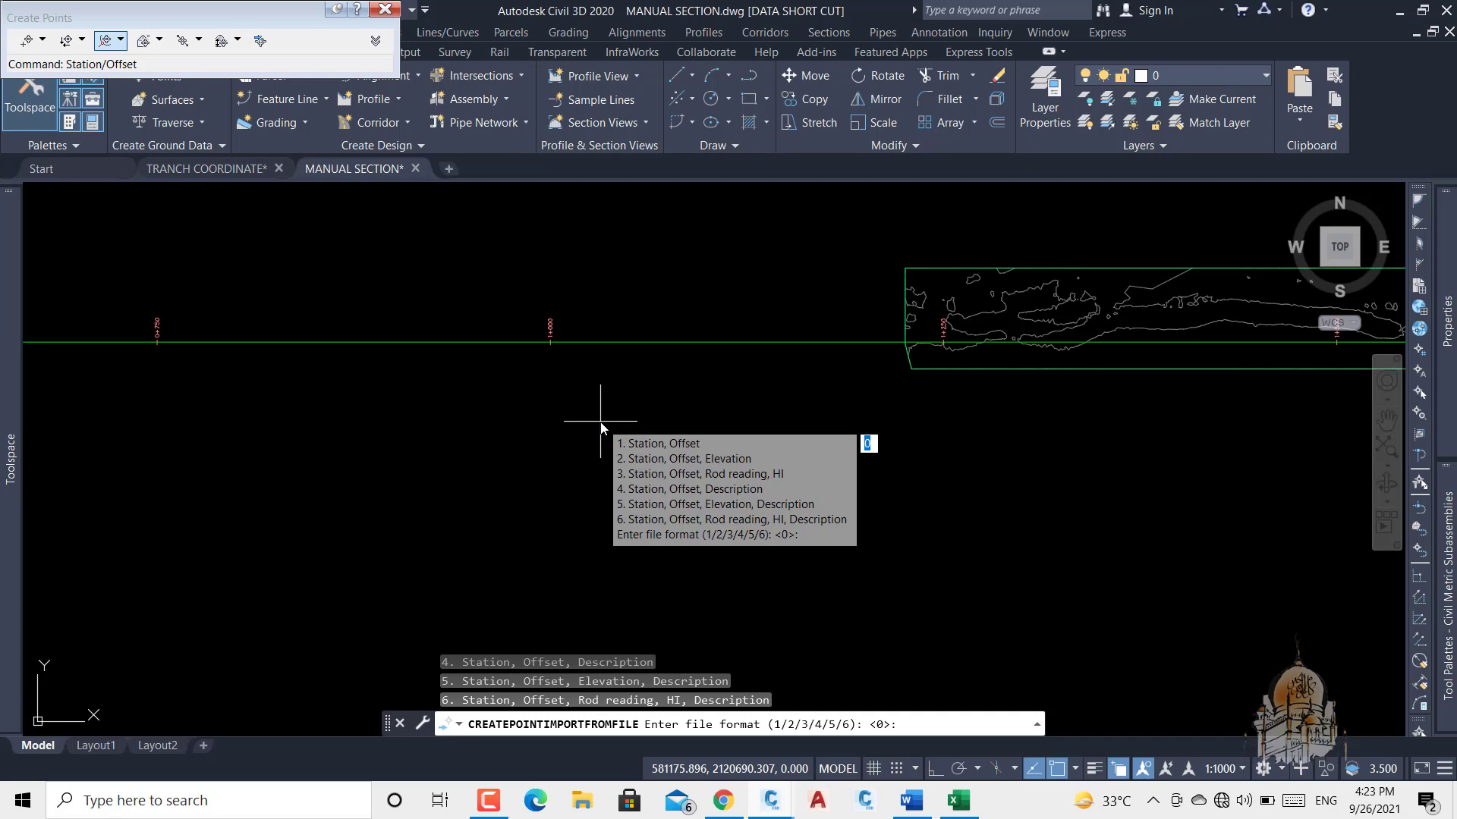
- Import the points with format 2 (Station, Offset, Elevation), space delimiter and default -99999 invalid indicators, along the Pipeline CL alignment
type("2")
key("Return")
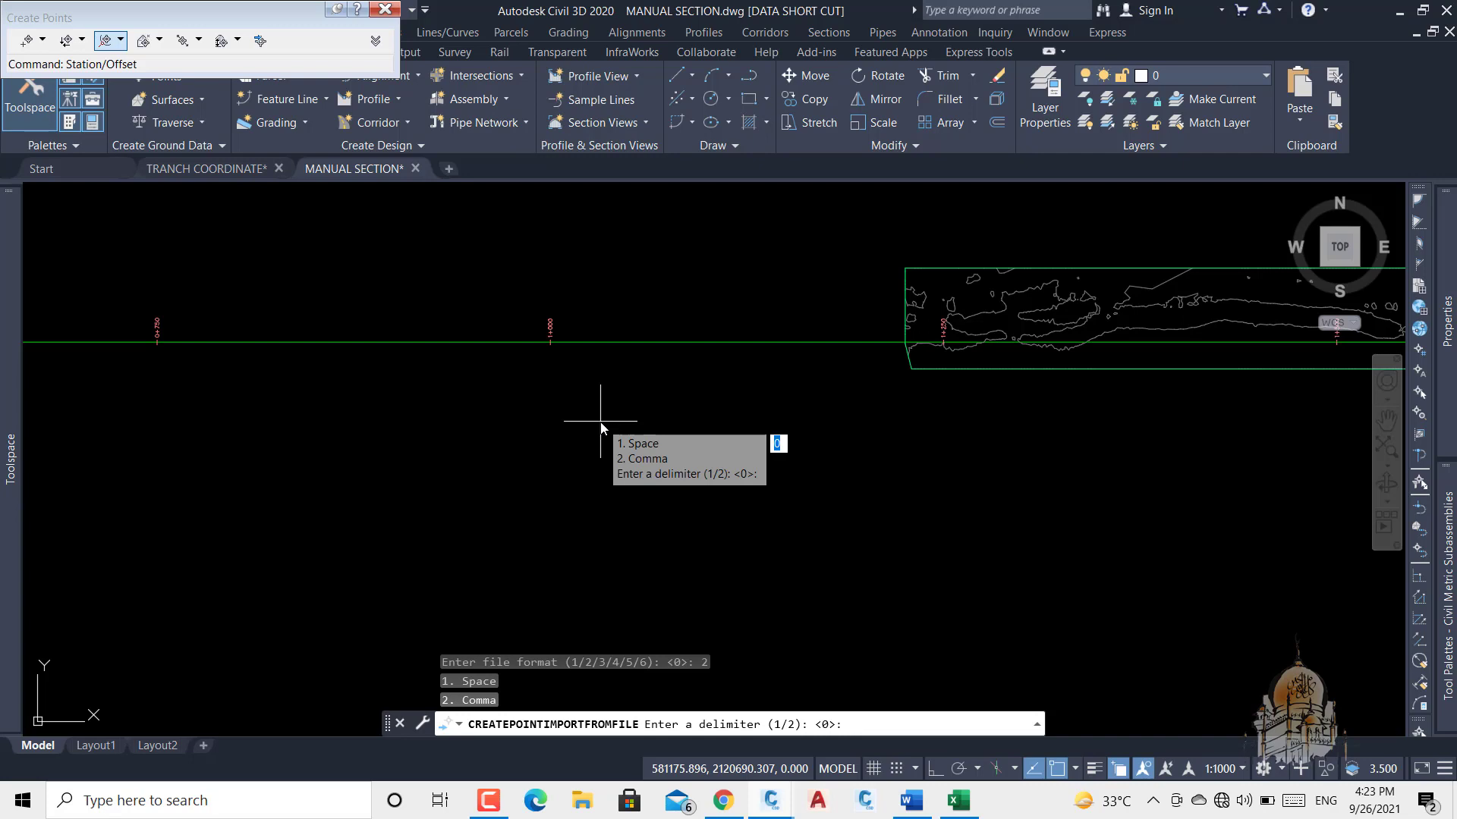
type("1")
key("Return")
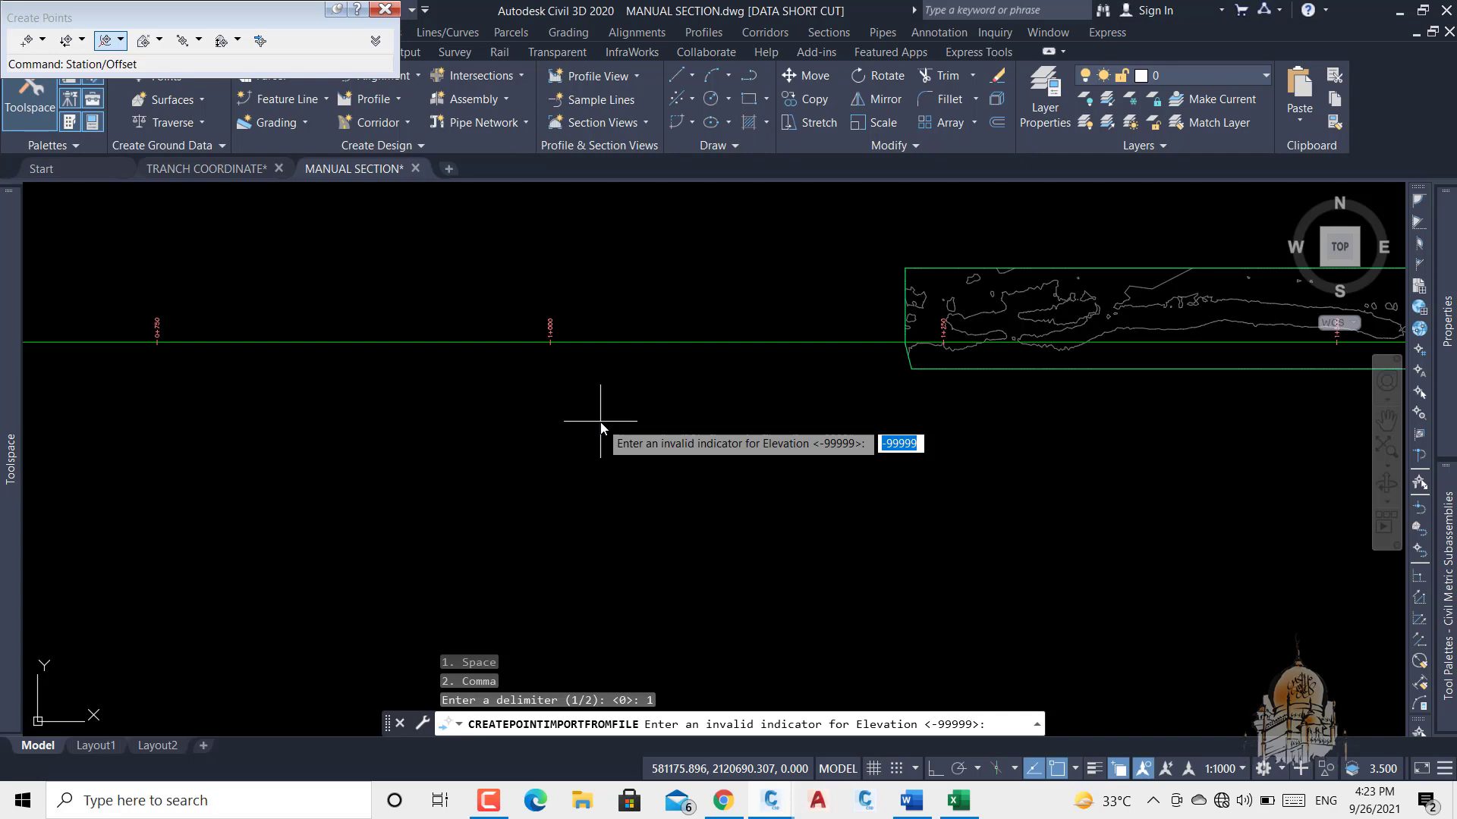
key("Return")
key("Return")
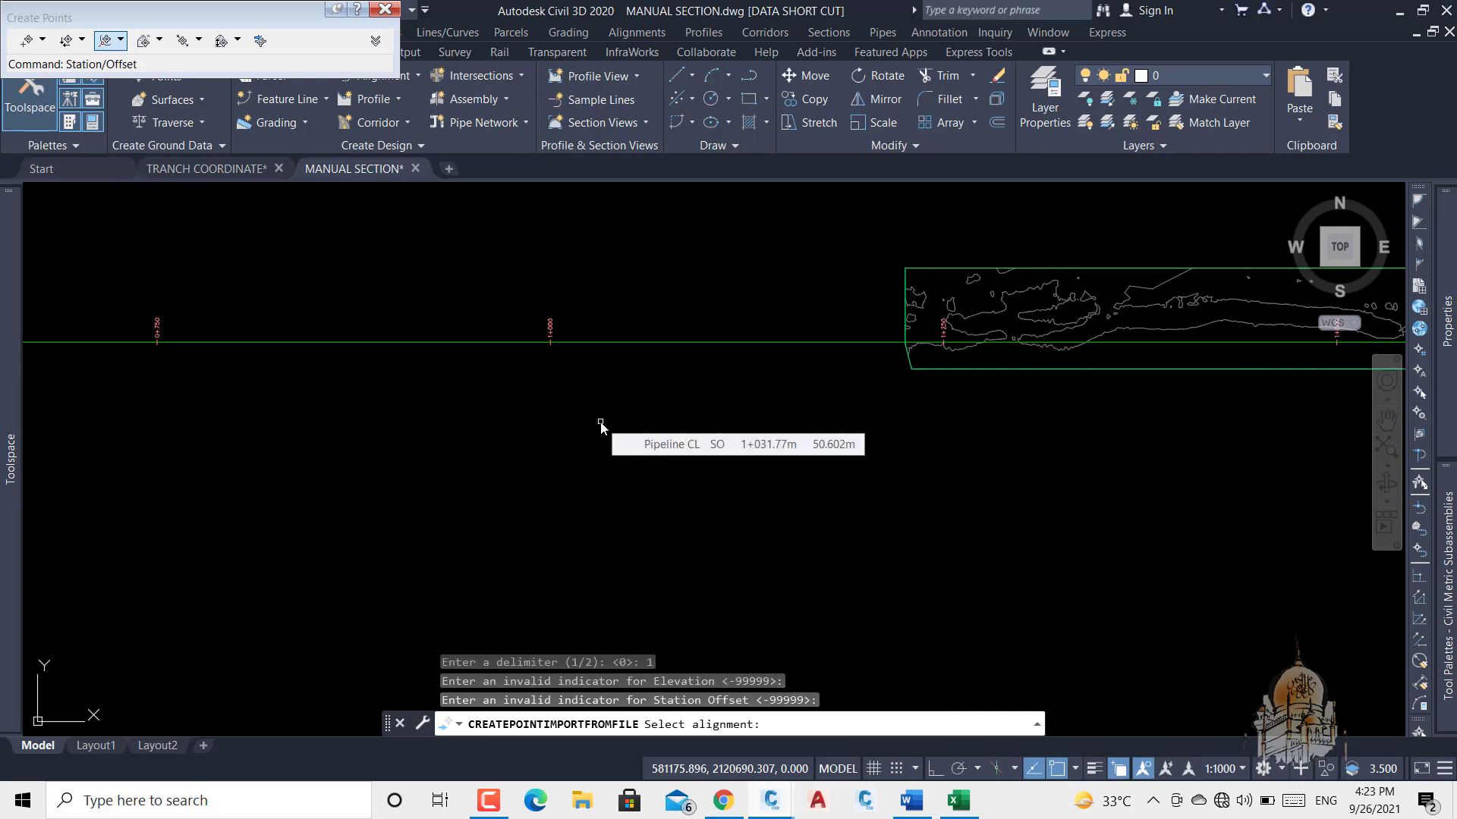
left_click(673, 343)
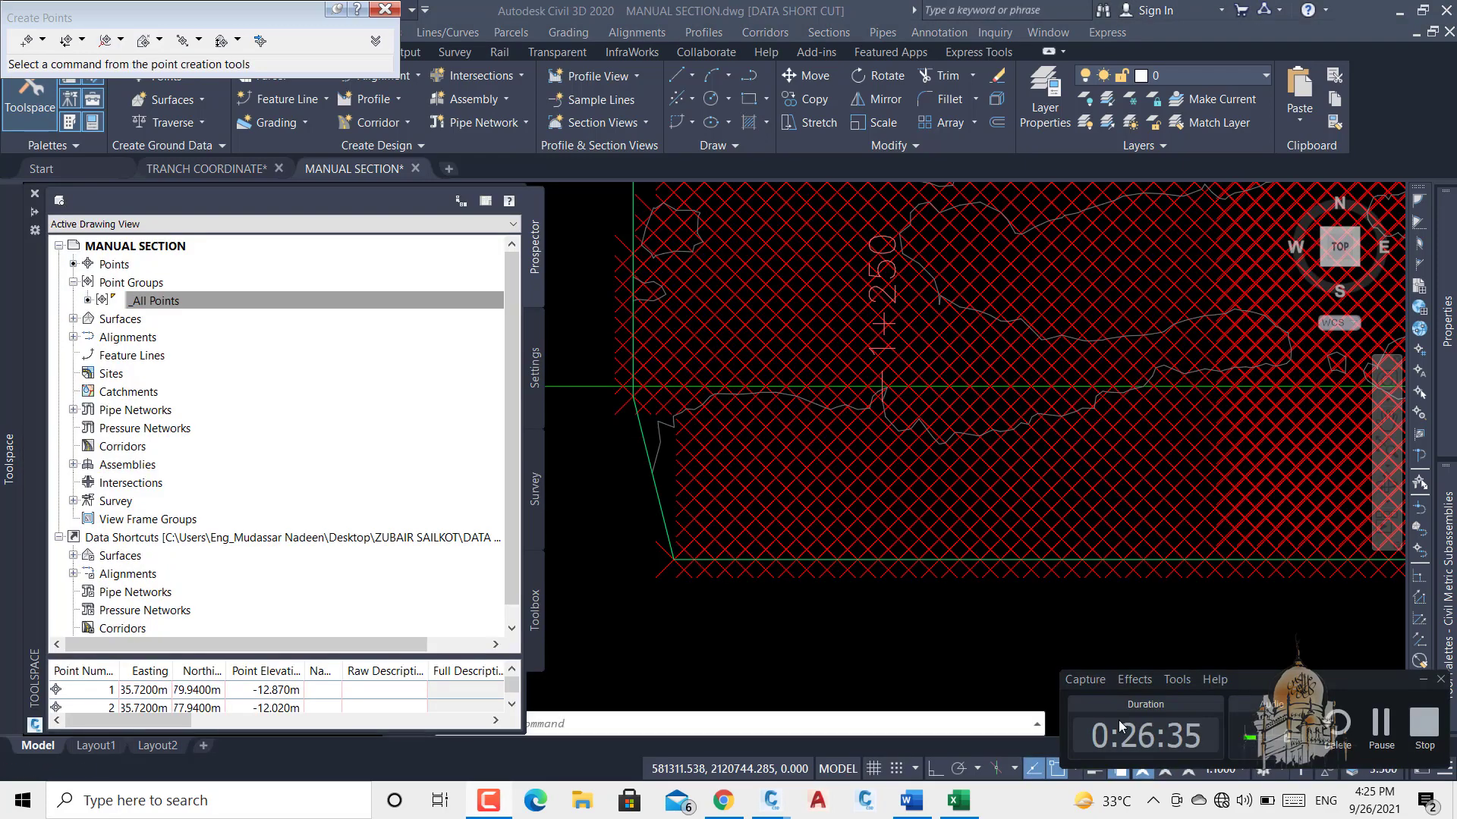
left_click(1382, 724)
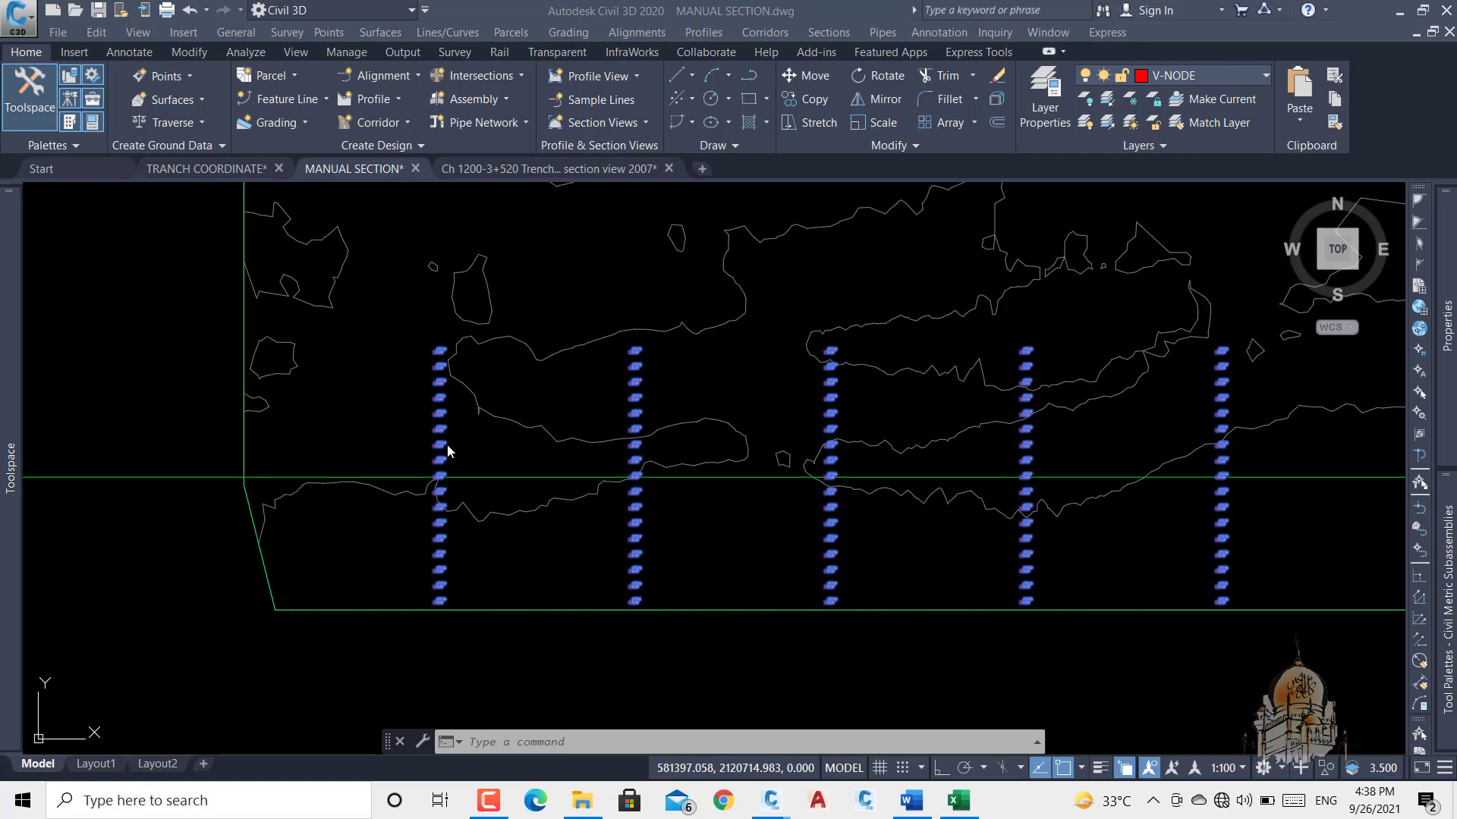
- Assign elevations from the PRE SURVEY surface to all the selected alignment points
left_click(381, 366)
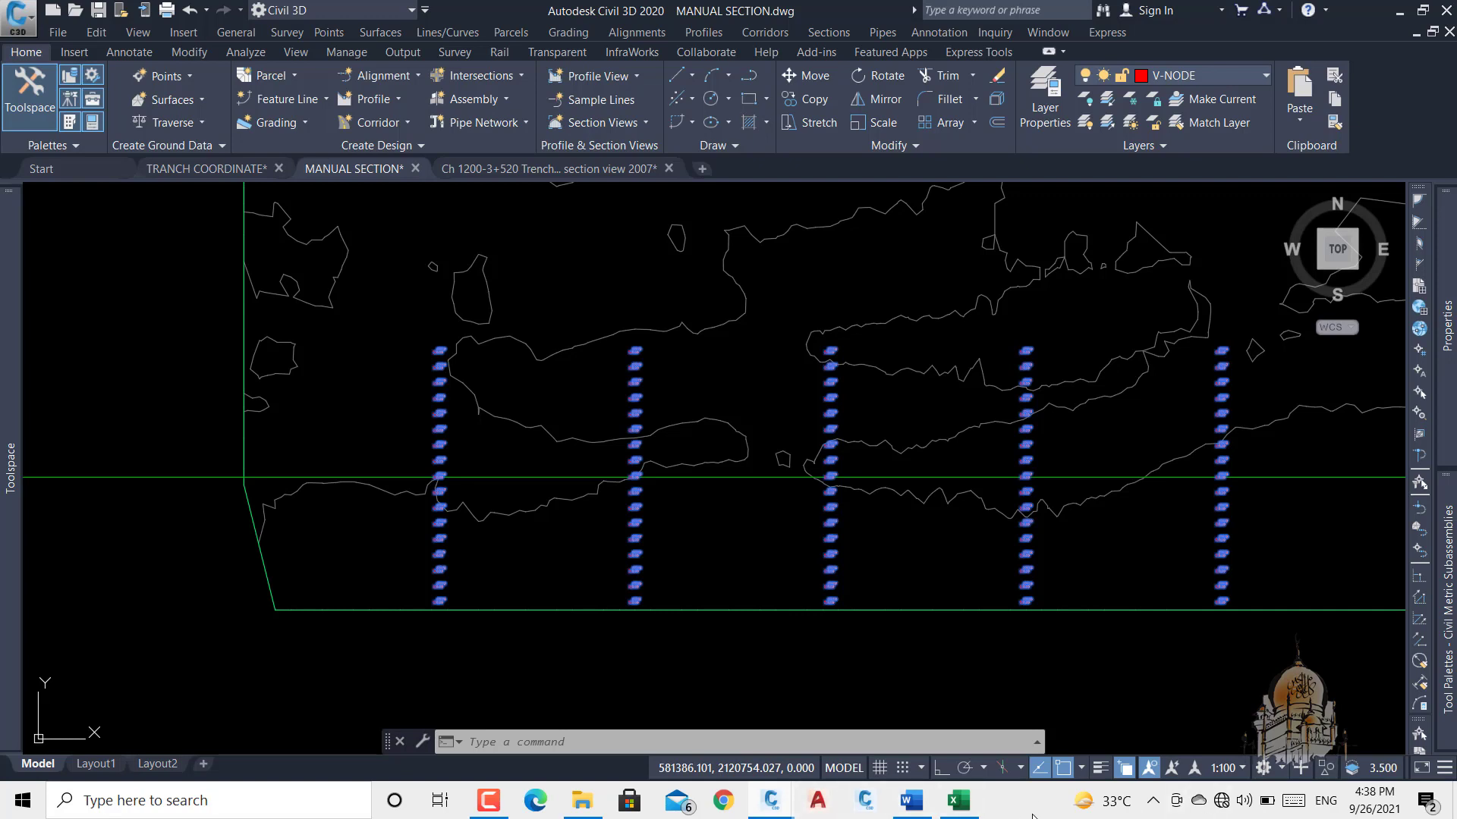
right_click(373, 312)
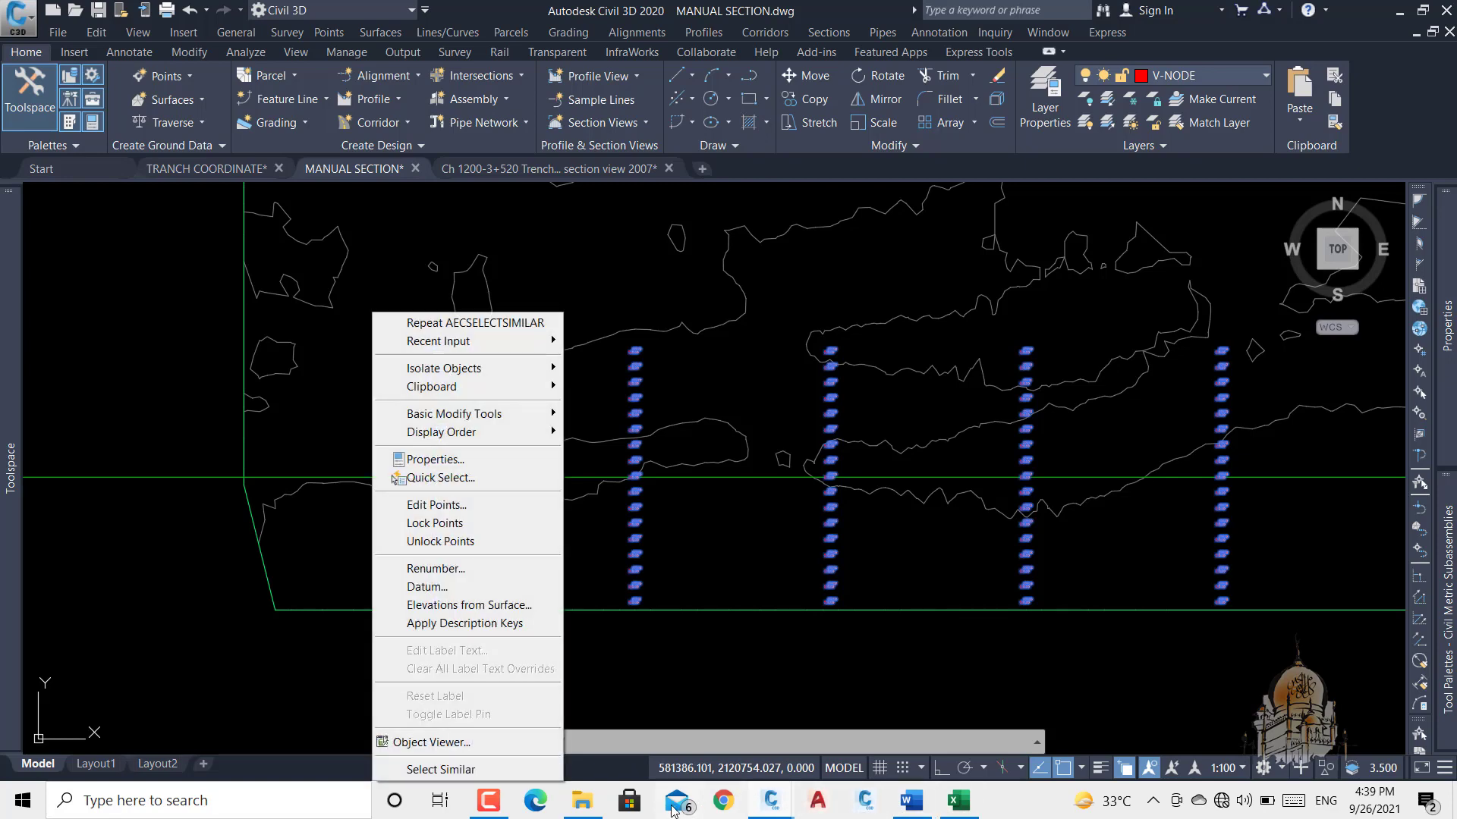
left_click(476, 606)
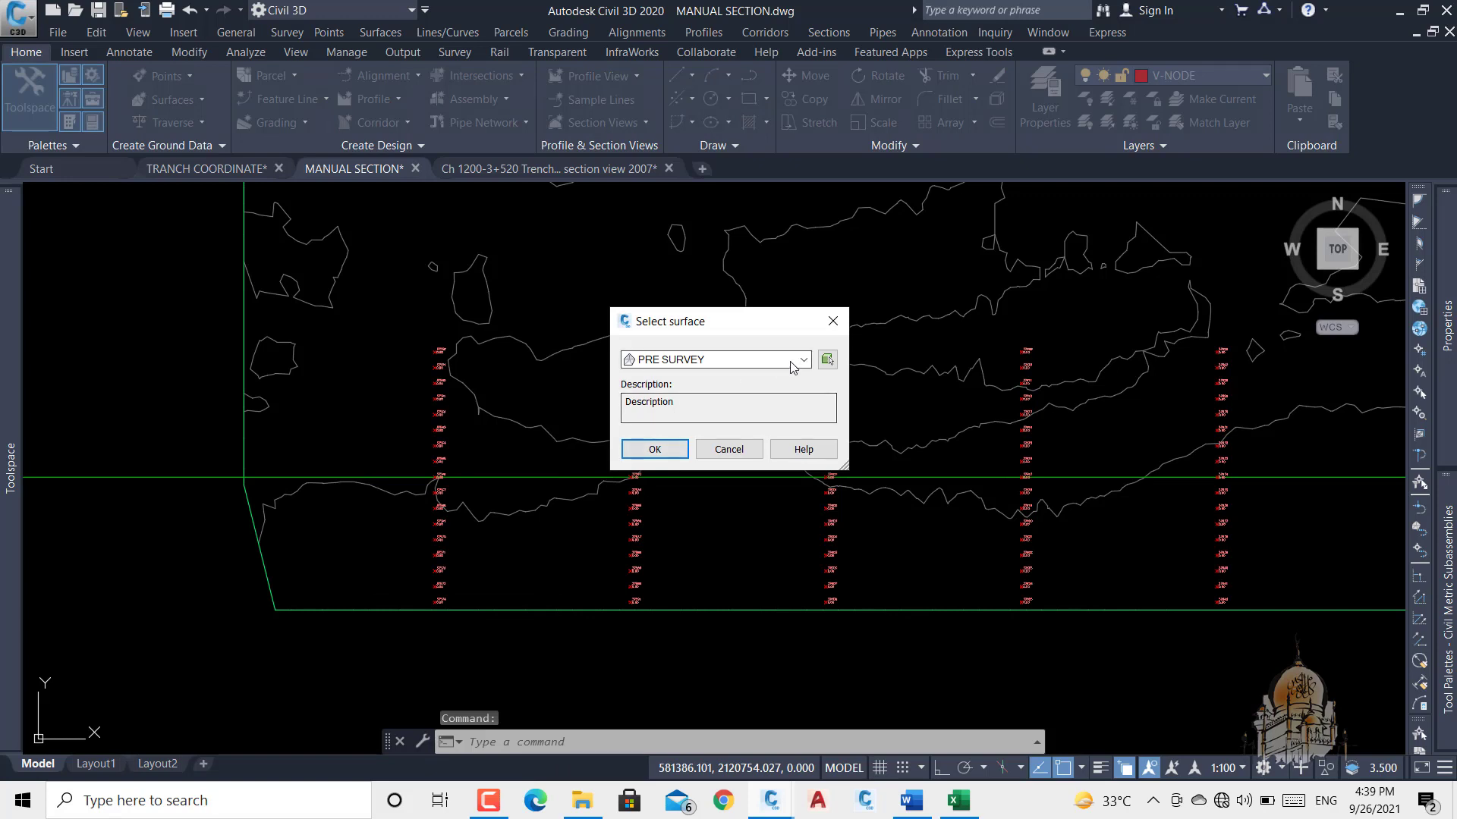
left_click(801, 359)
left_click(683, 375)
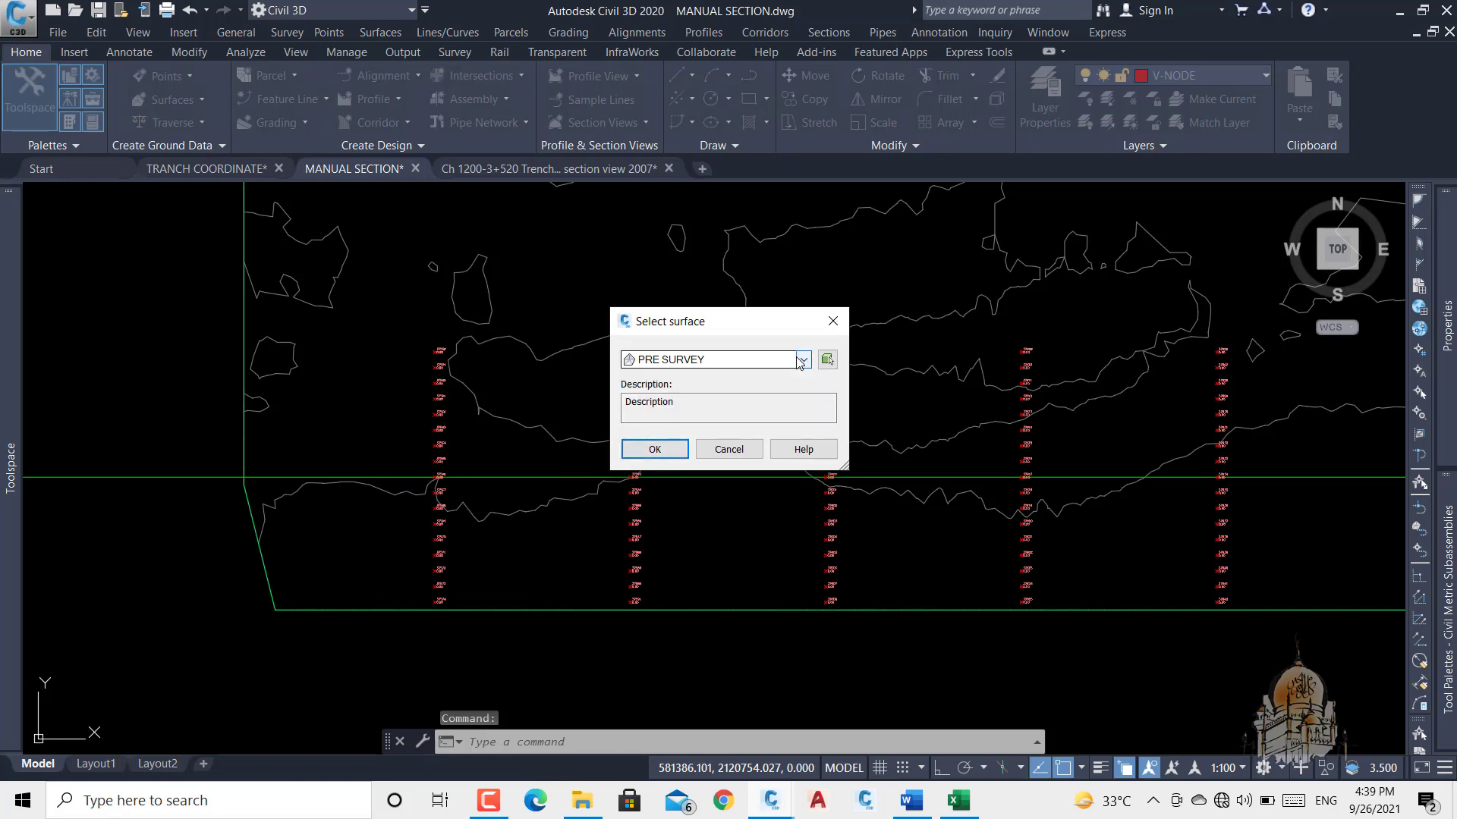
left_click(637, 454)
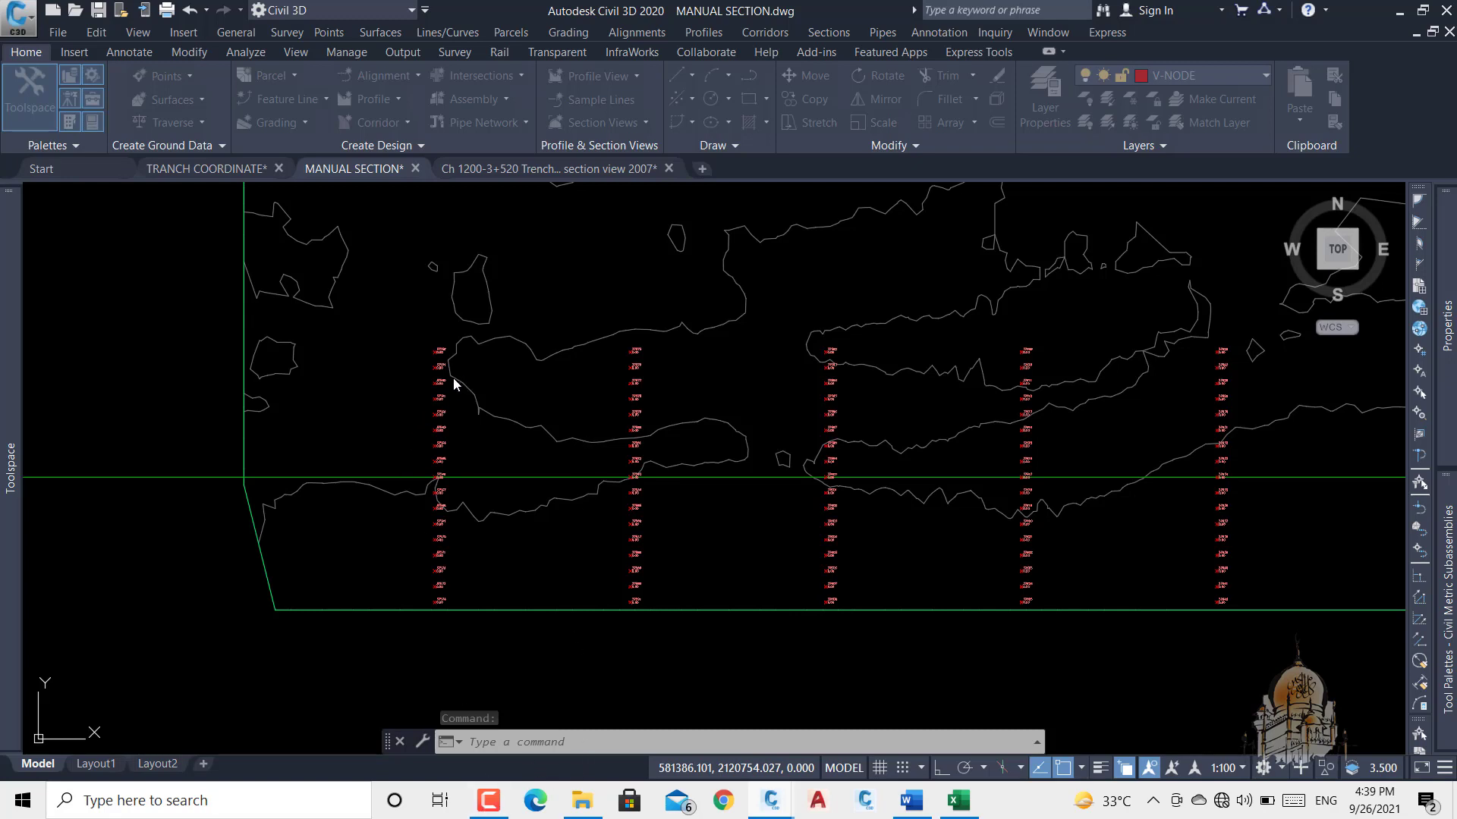
- Set the PRE SURVEY surface's style to _No Display in its surface properties
left_click(490, 803)
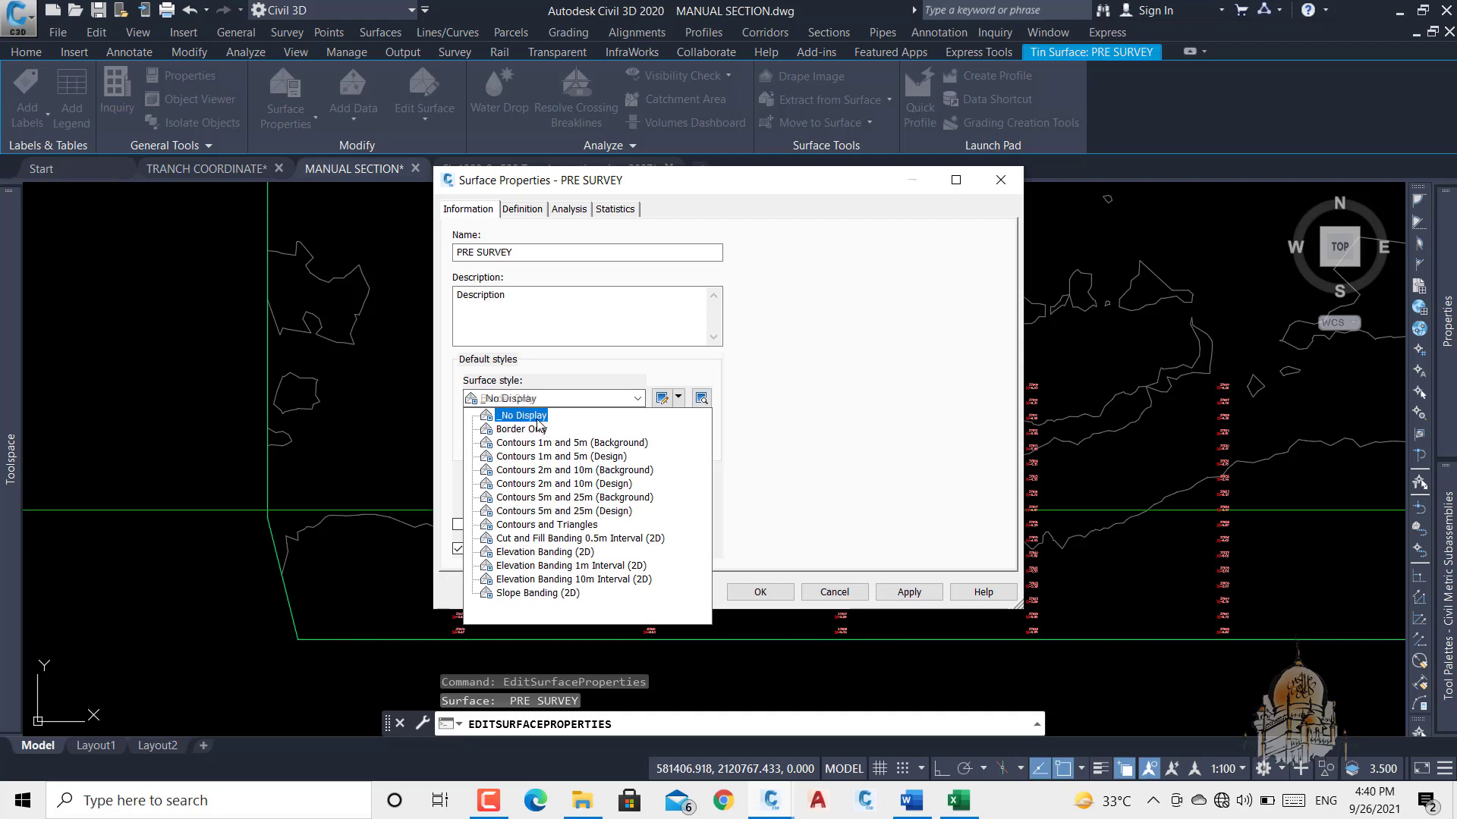
left_click(522, 416)
left_click(757, 592)
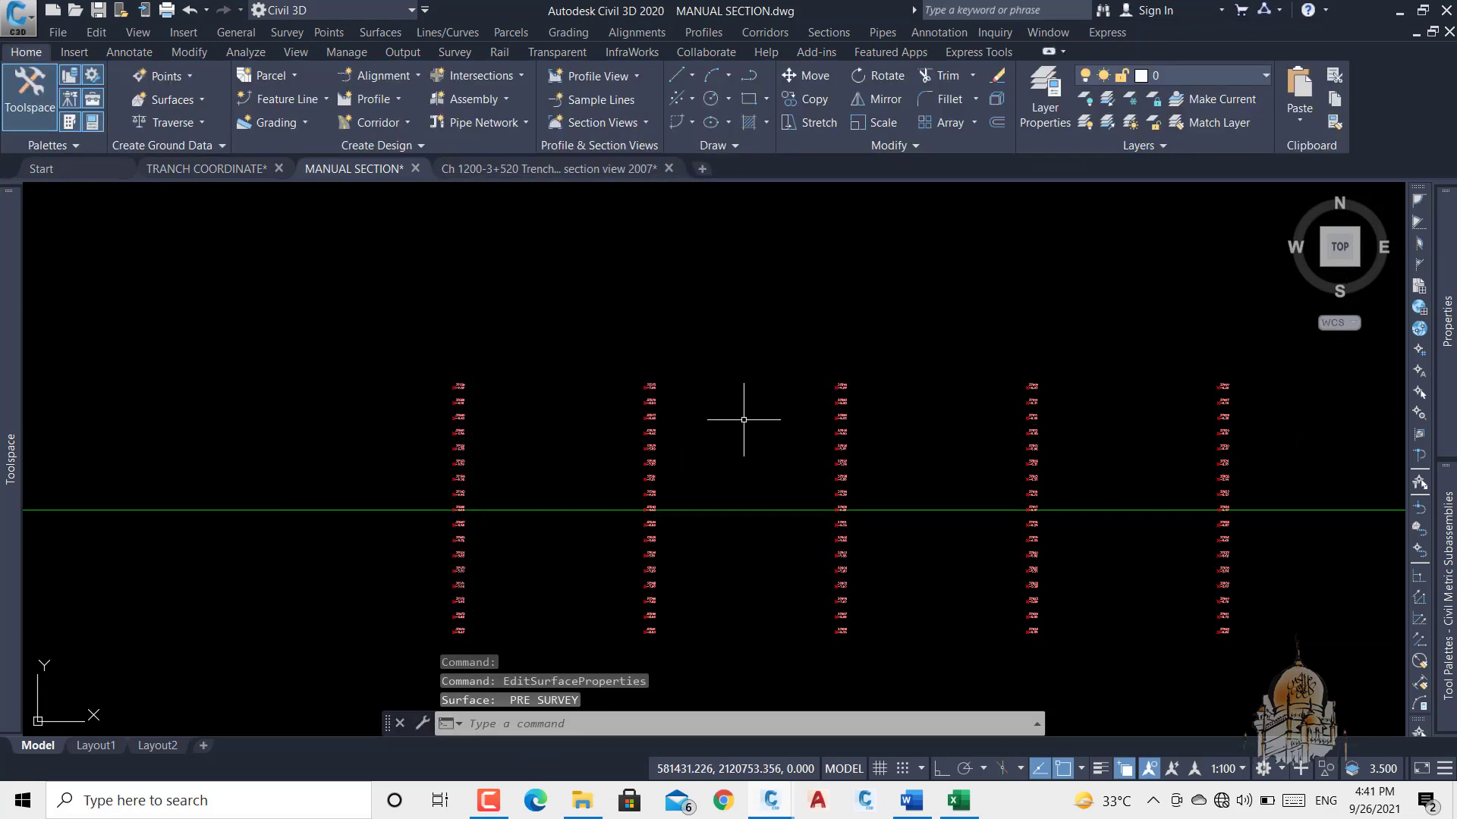
scroll(759, 424, "down", 4)
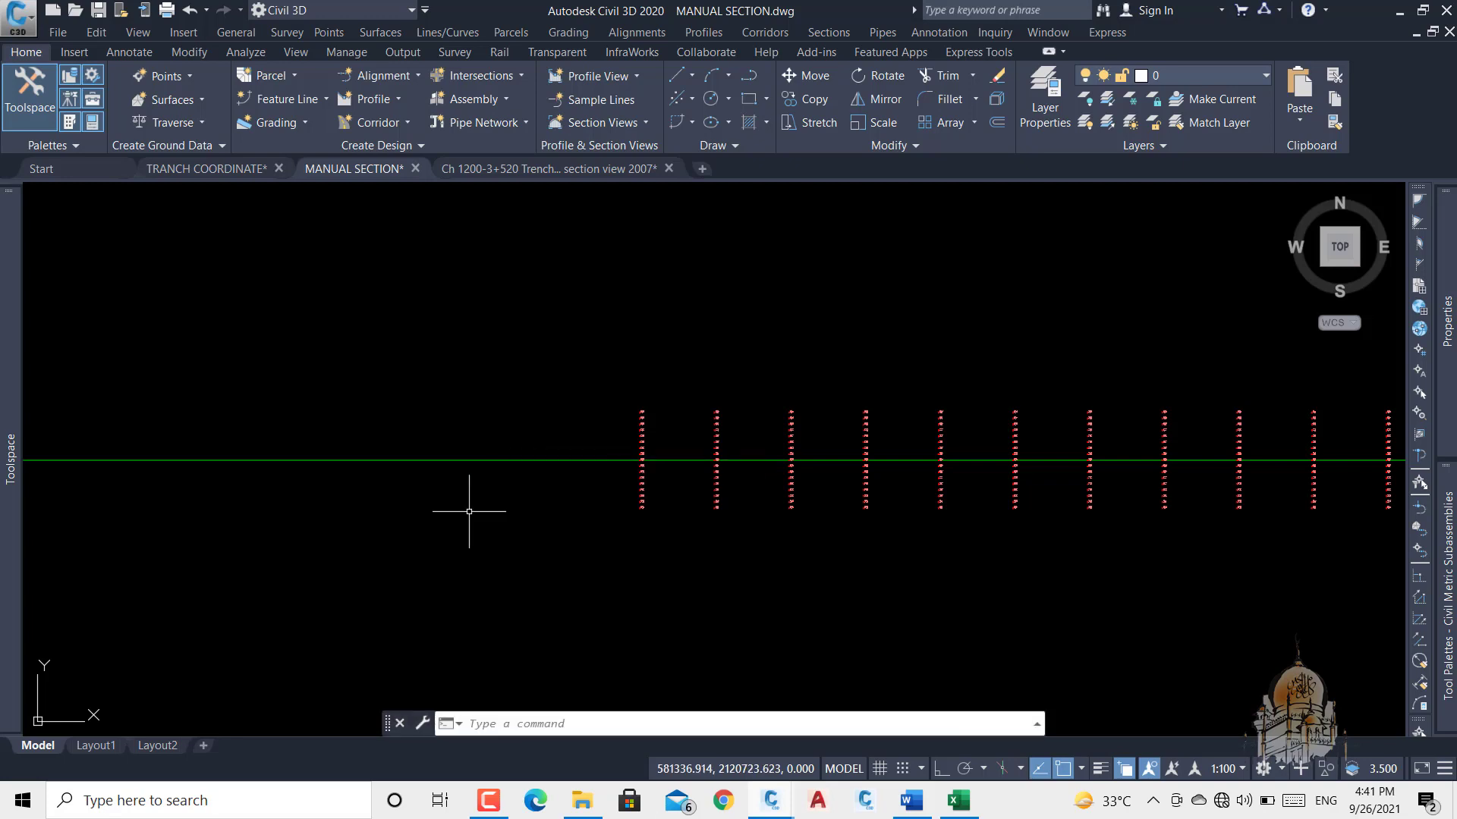
left_click(498, 812)
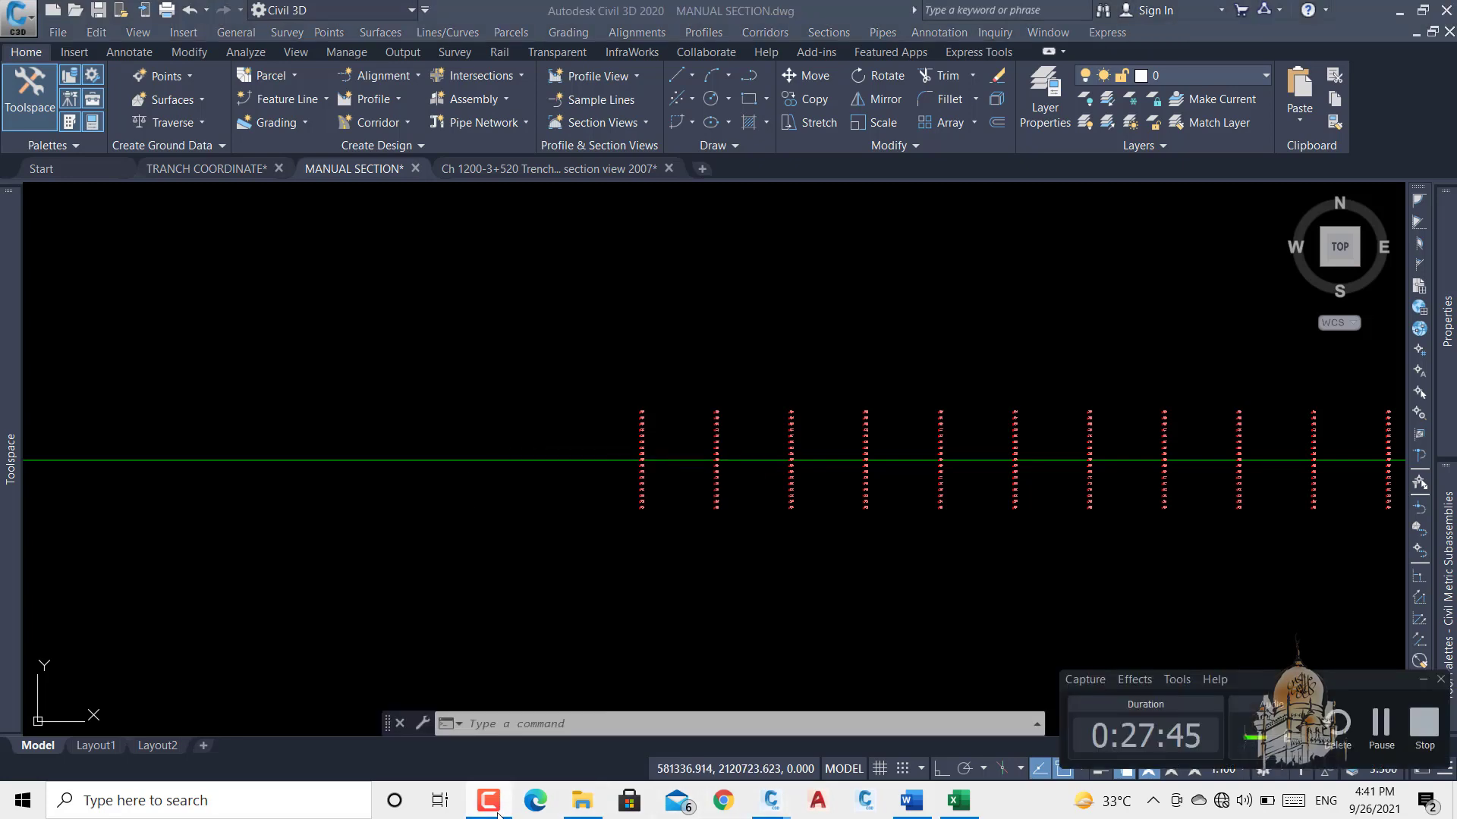
left_click(498, 811)
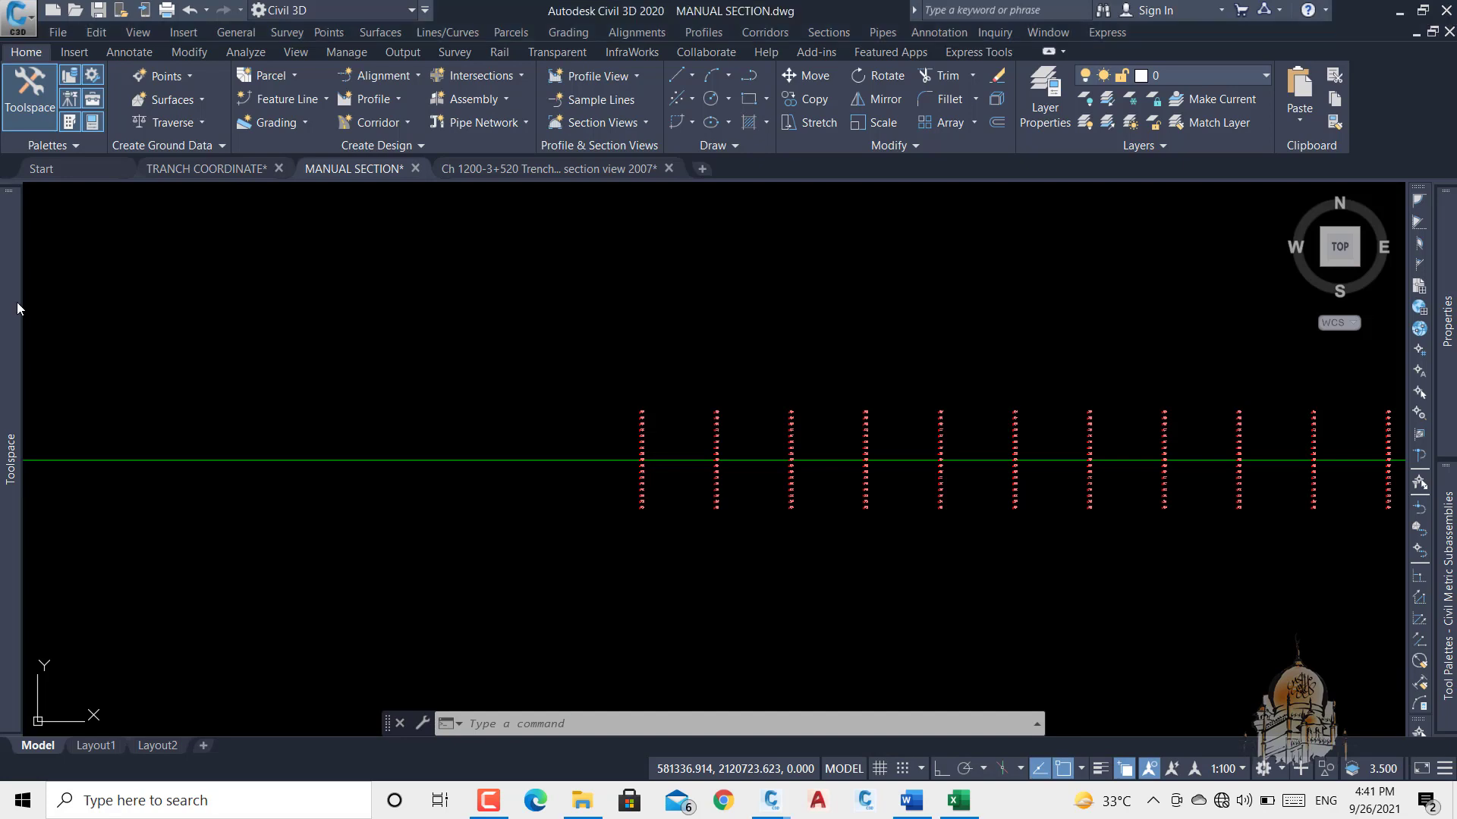
- Export the MANUAL SECTION point group in PENZD (comma delimited) format to a CSV file named MANUAL SECTINO in the Desktop project folder
mouse_move(17, 302)
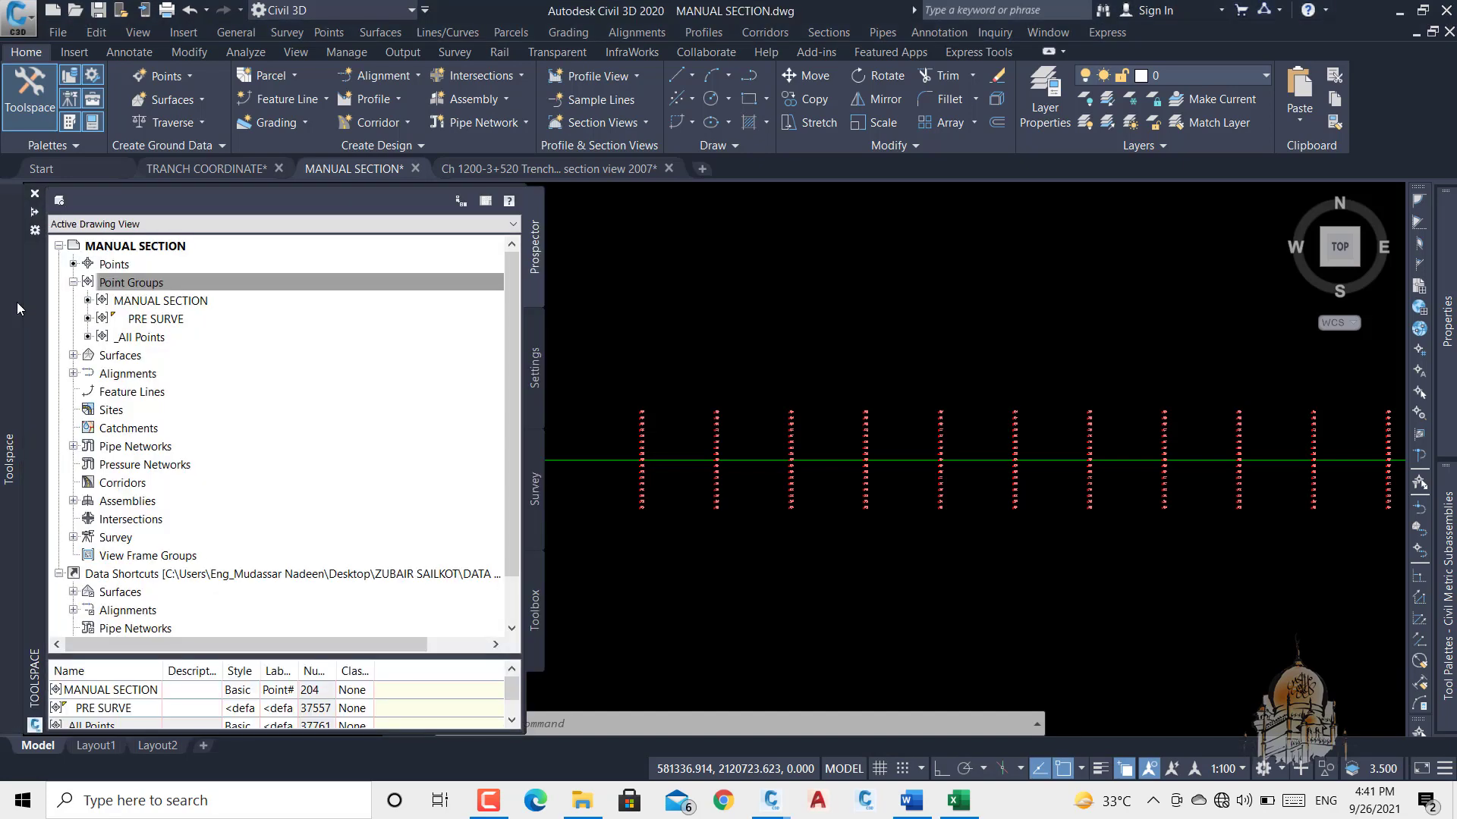
left_click(166, 302)
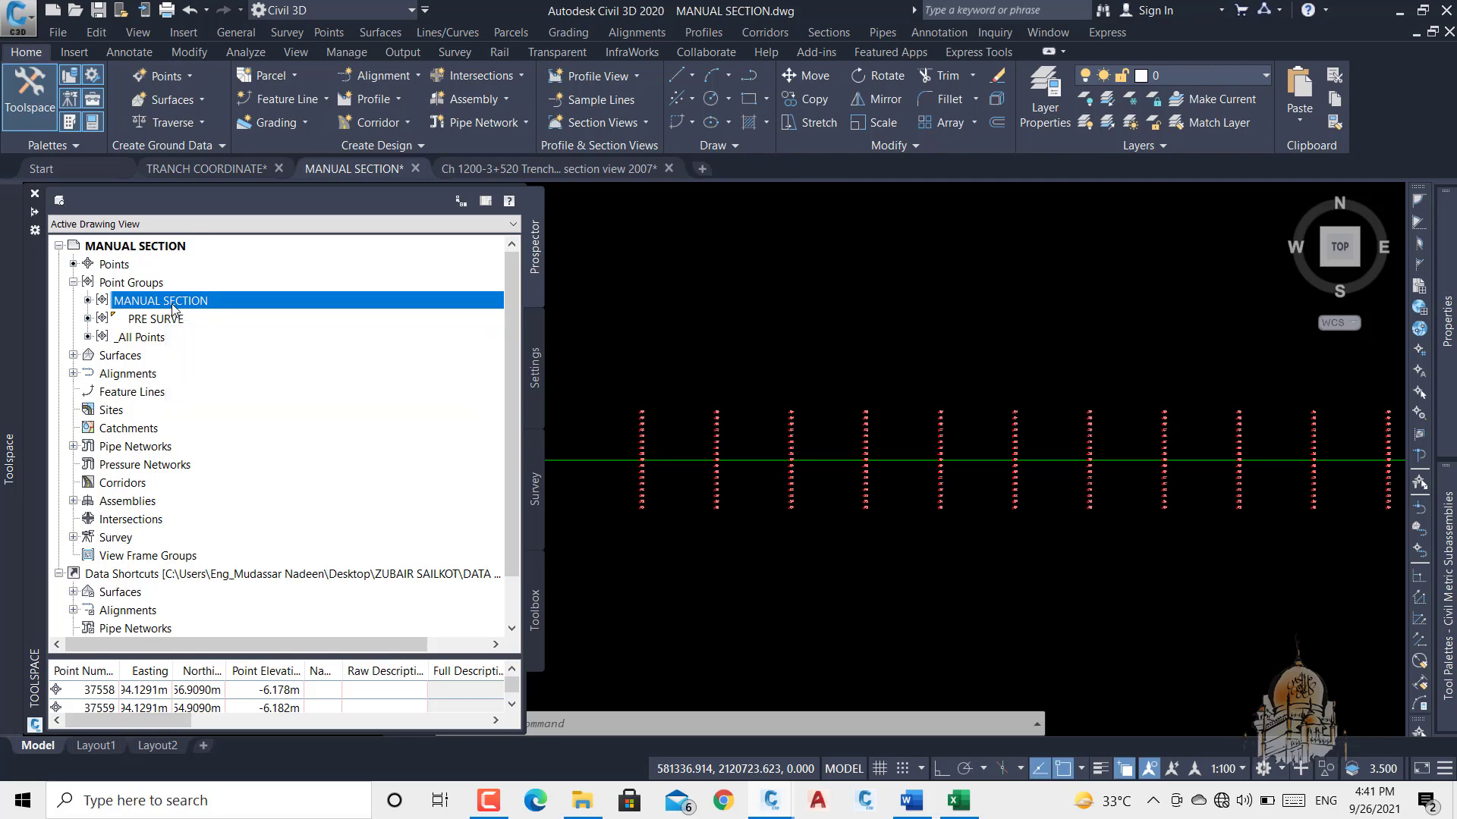
right_click(170, 306)
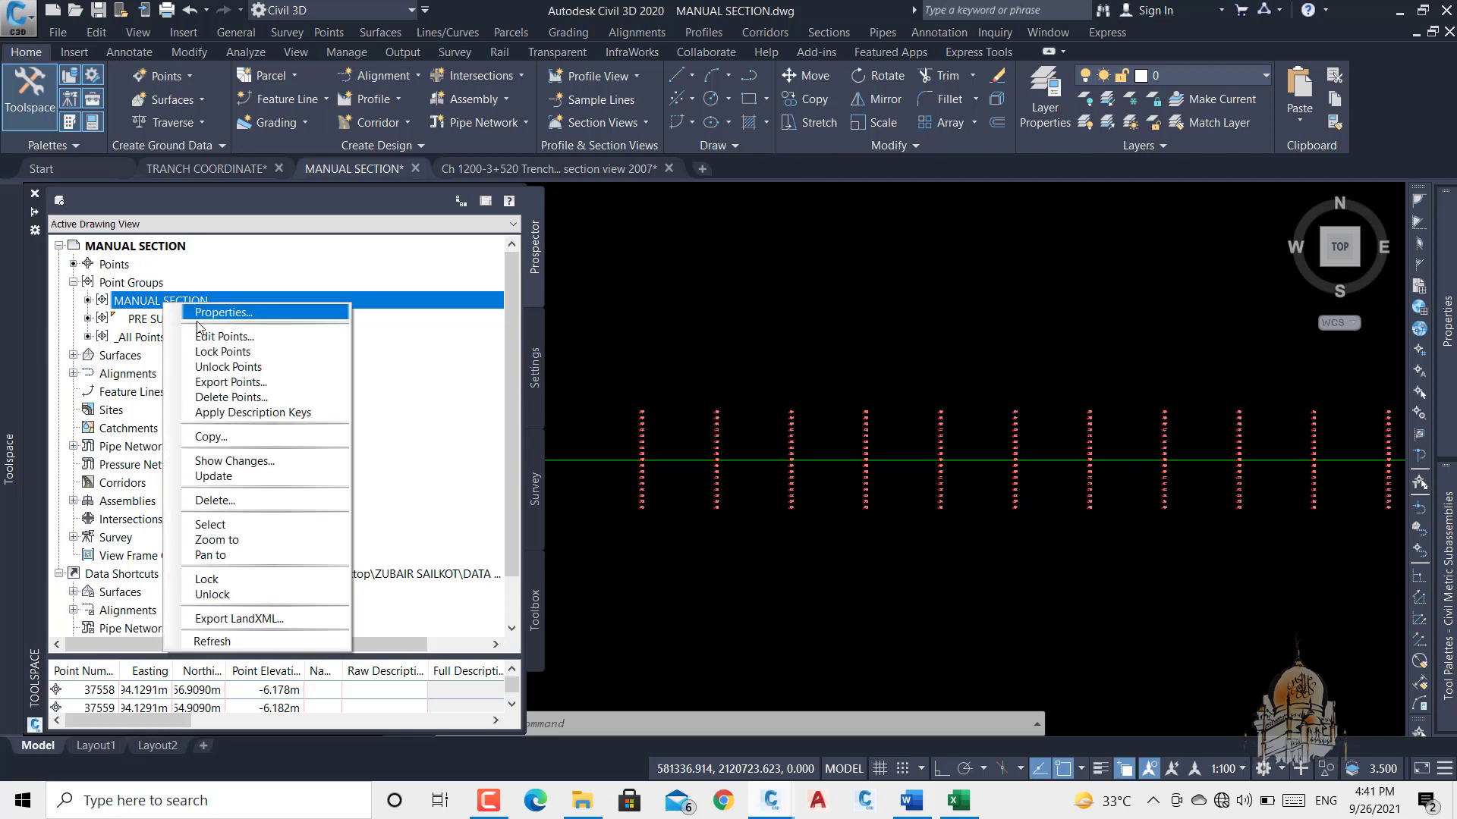
left_click(240, 381)
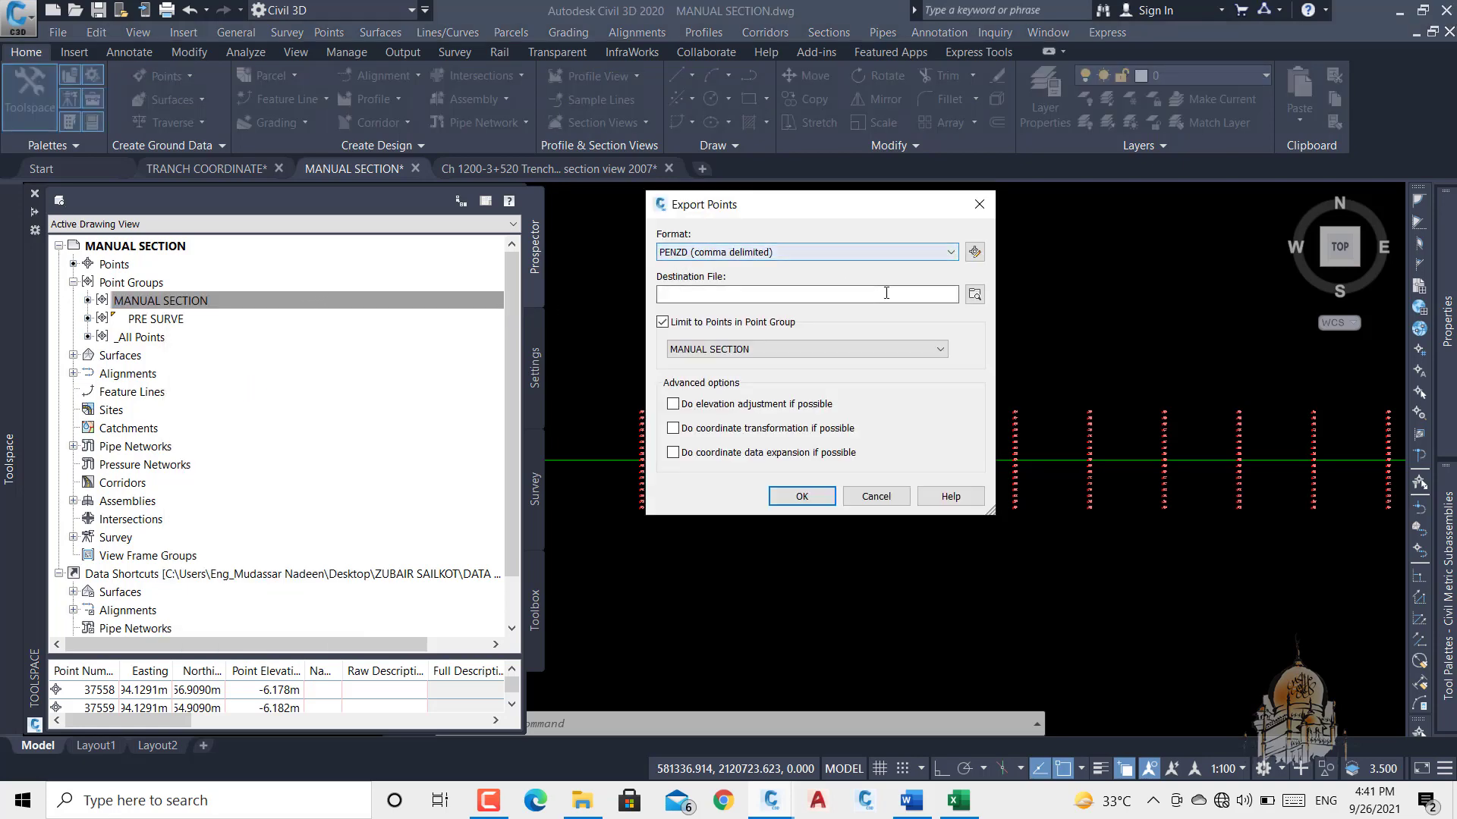
left_click(974, 297)
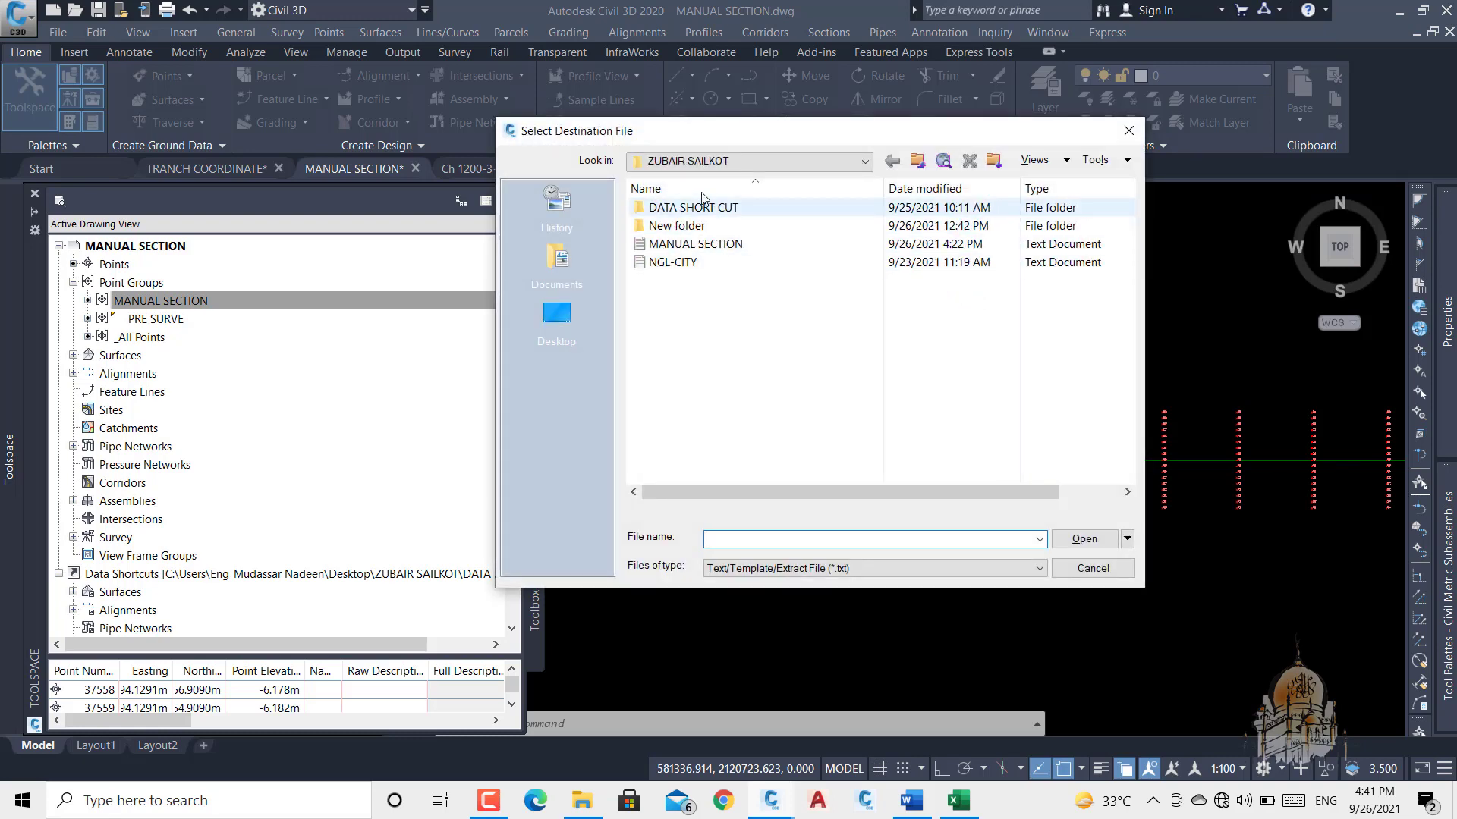
left_click(803, 571)
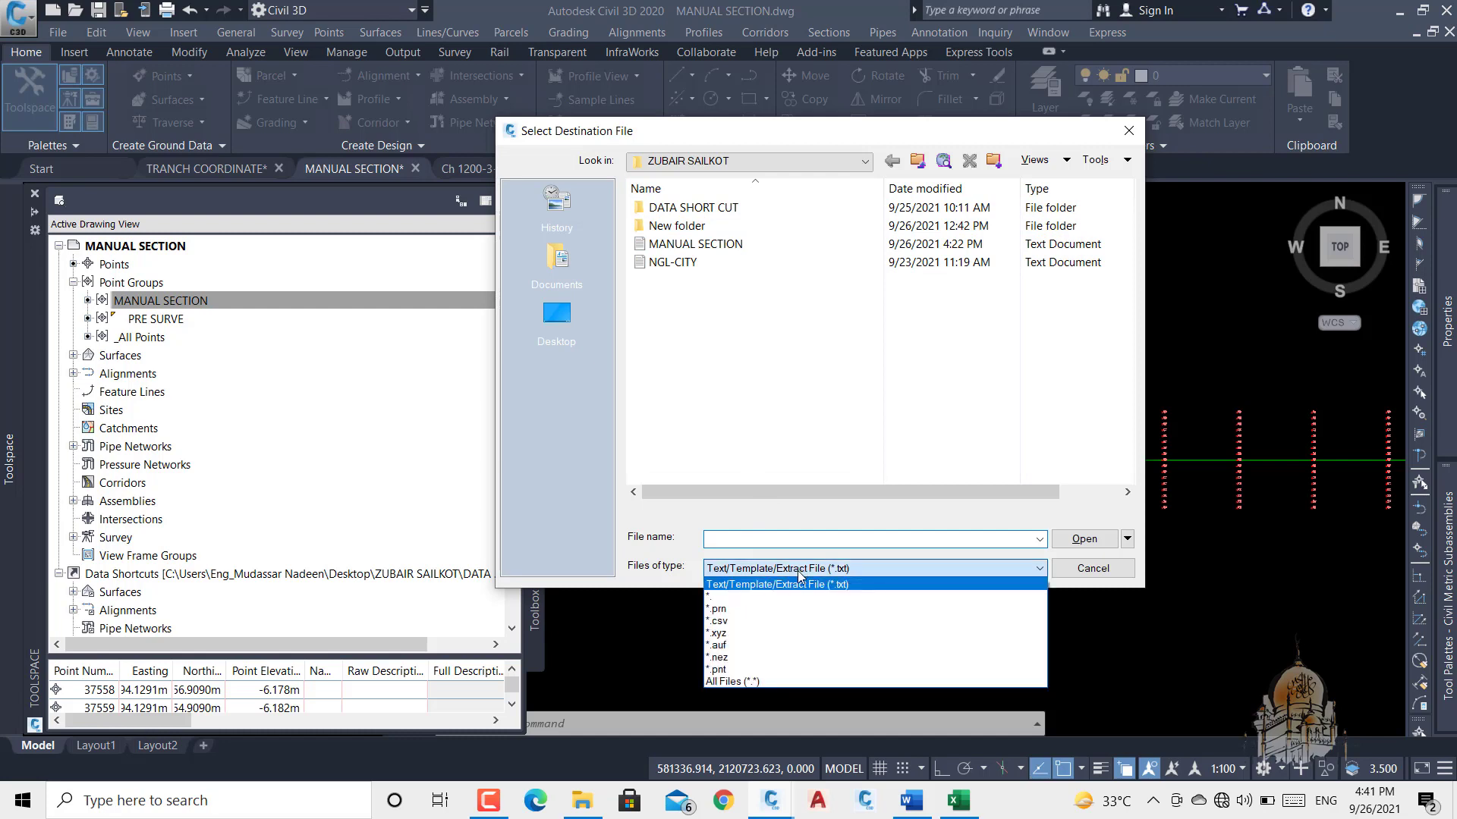
left_click(726, 622)
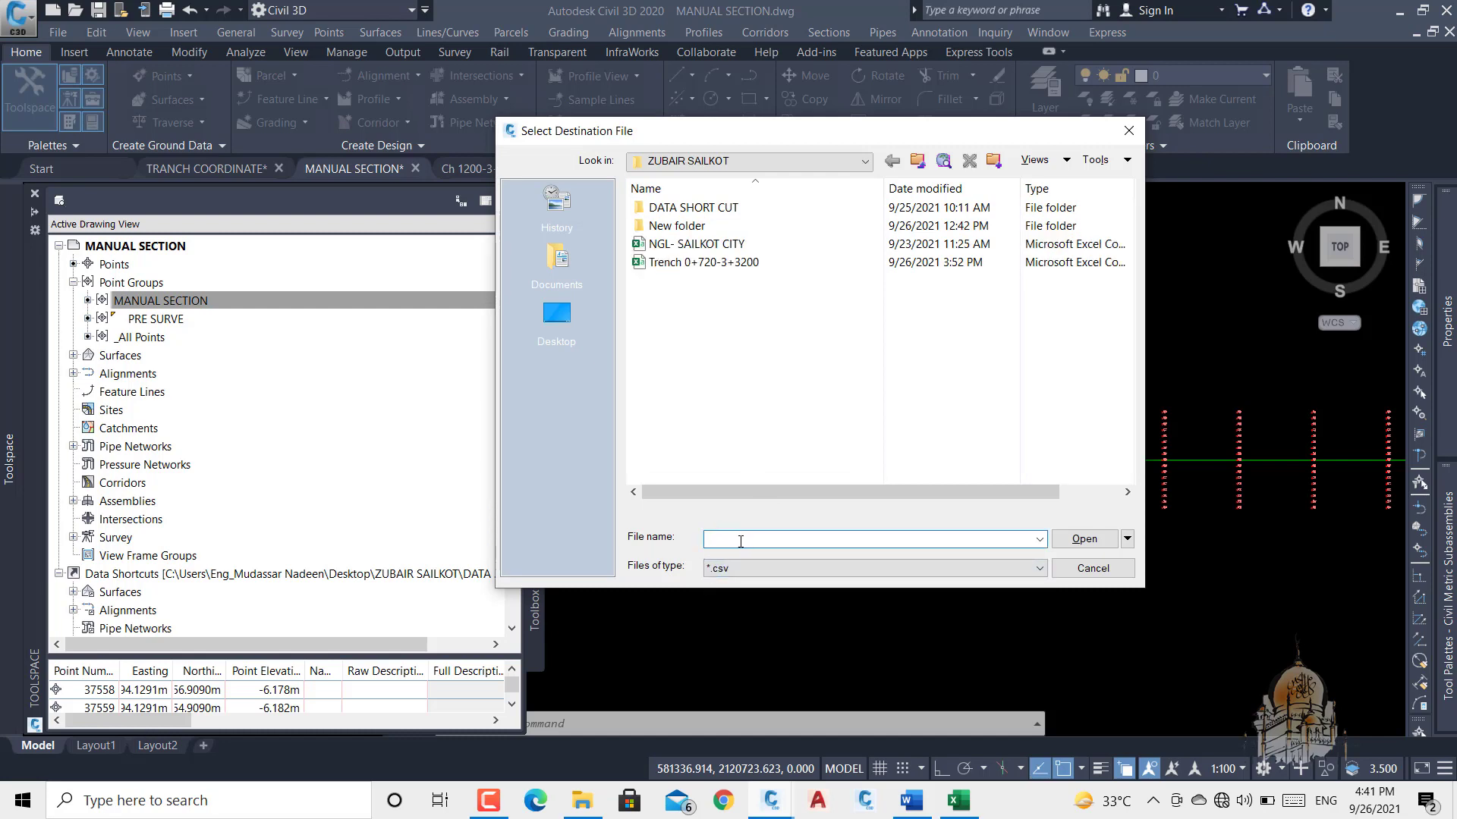
left_click(740, 540)
type("MANUAL SECTINO")
left_click(1084, 540)
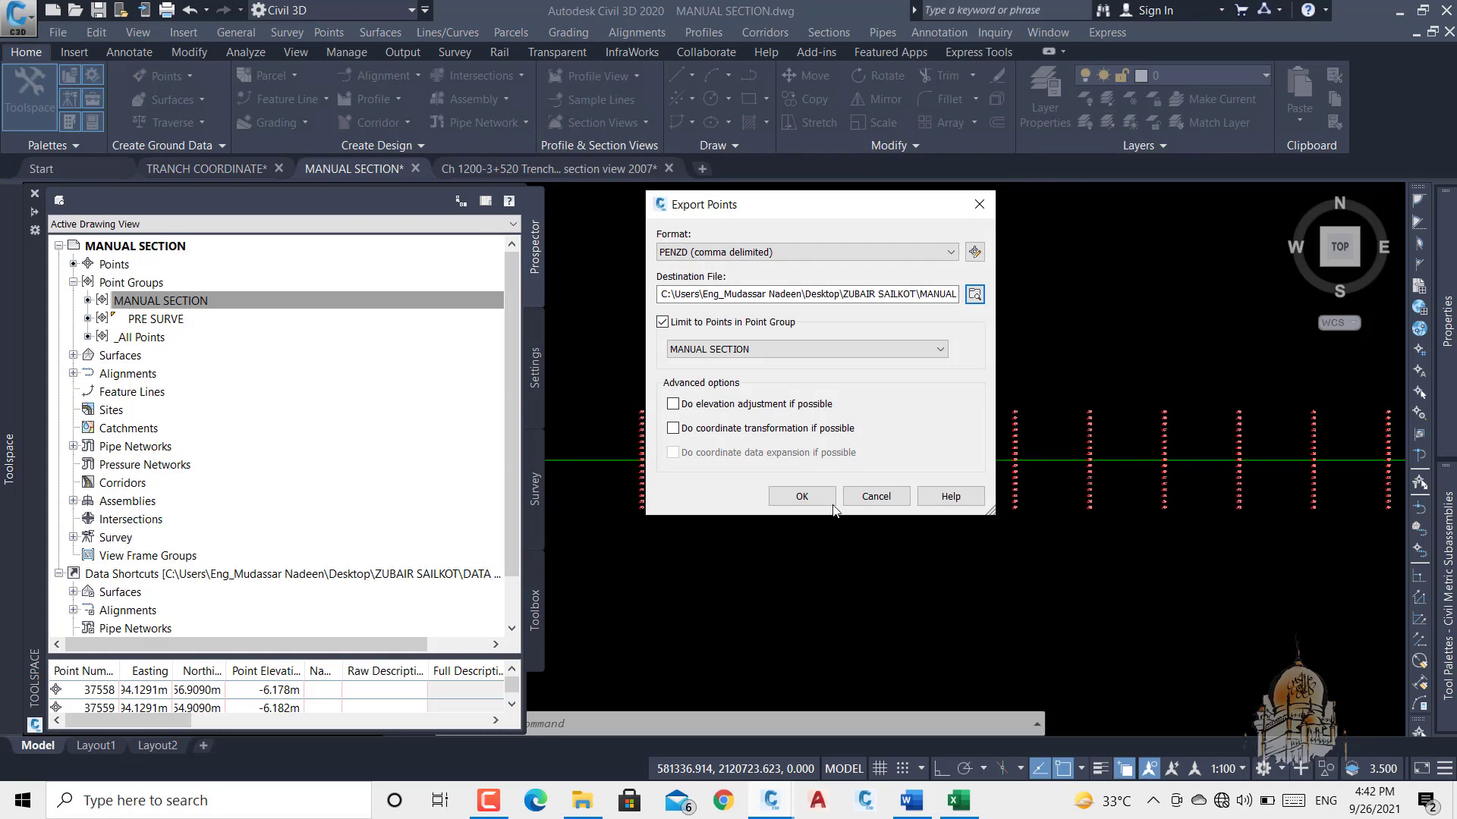
left_click(802, 496)
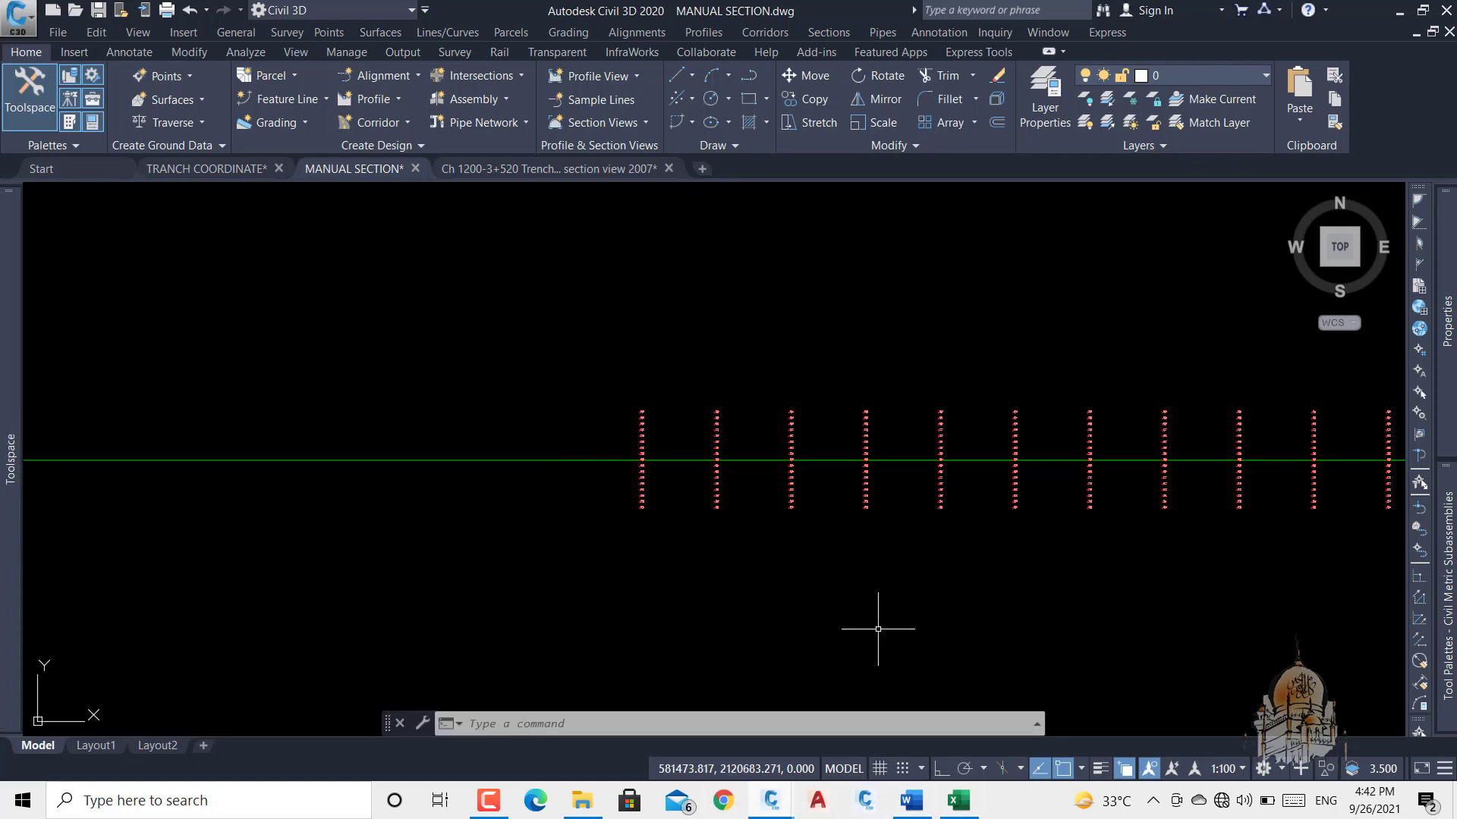
- Minimize Civil 3D, open the exported MANUAL SECTINO CSV file from the project folder in Excel, and dismiss the licence notice
left_click(1399, 11)
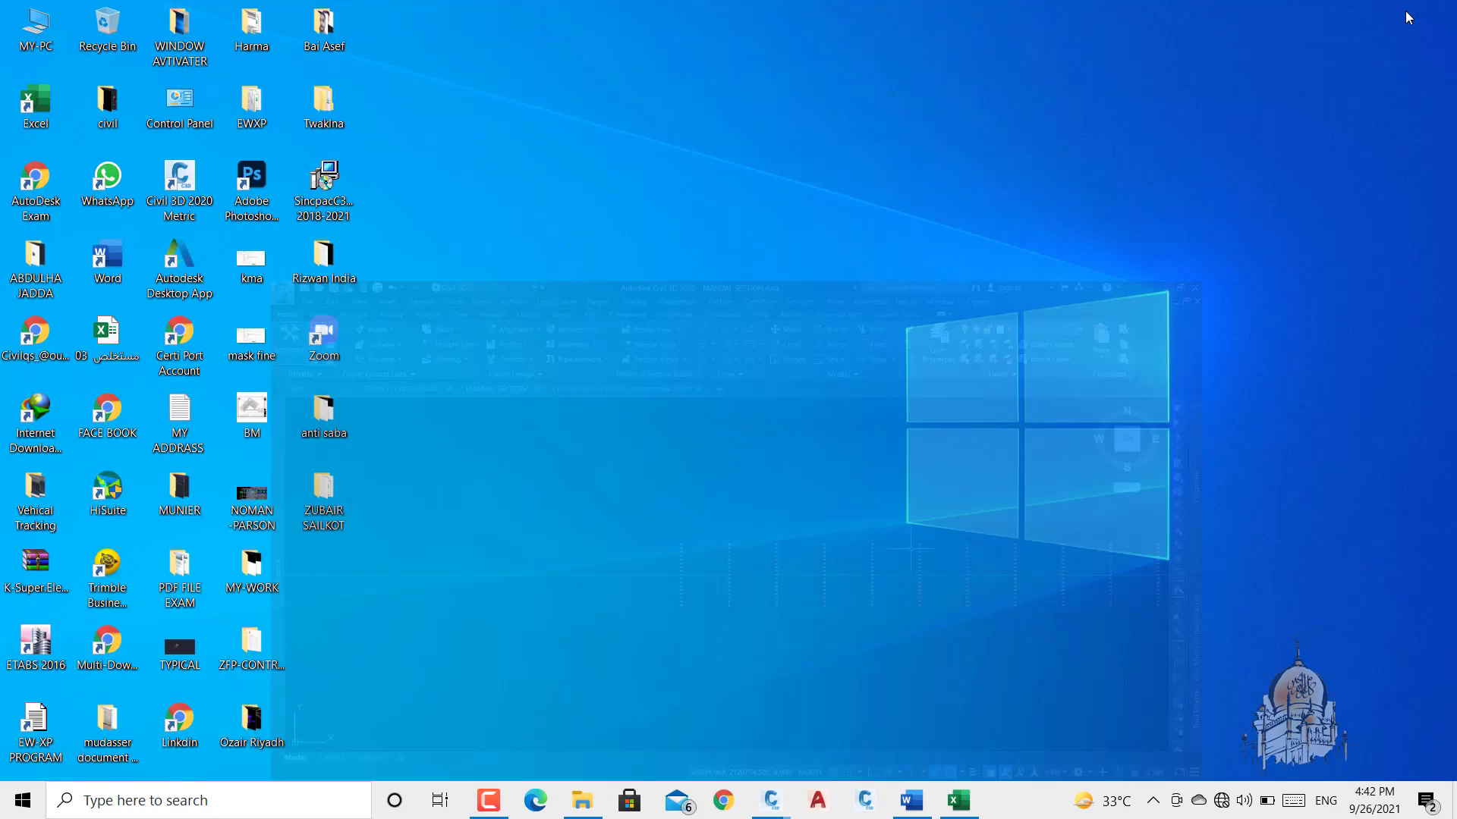
left_click(964, 803)
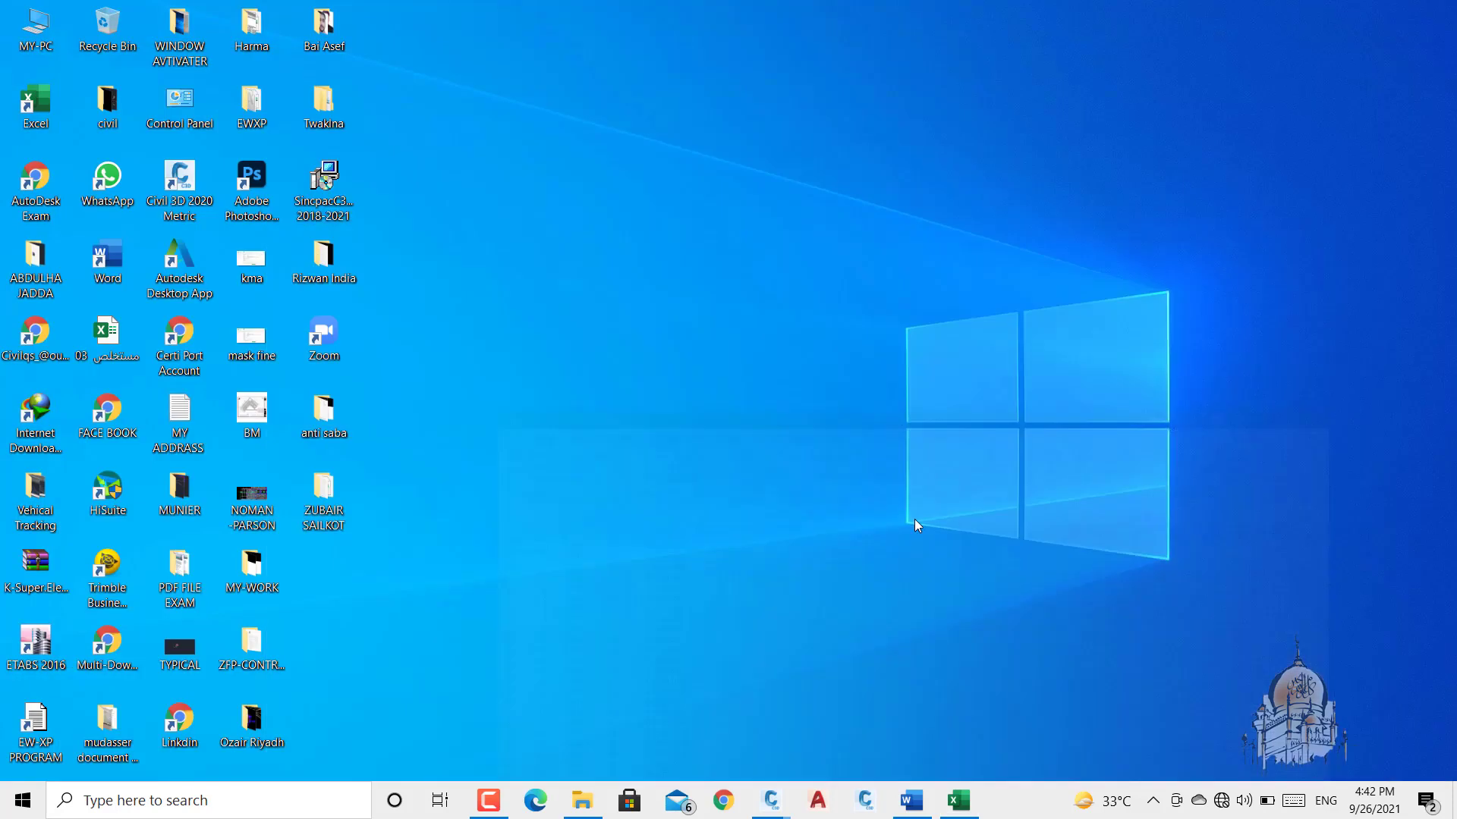
left_click(1347, 15)
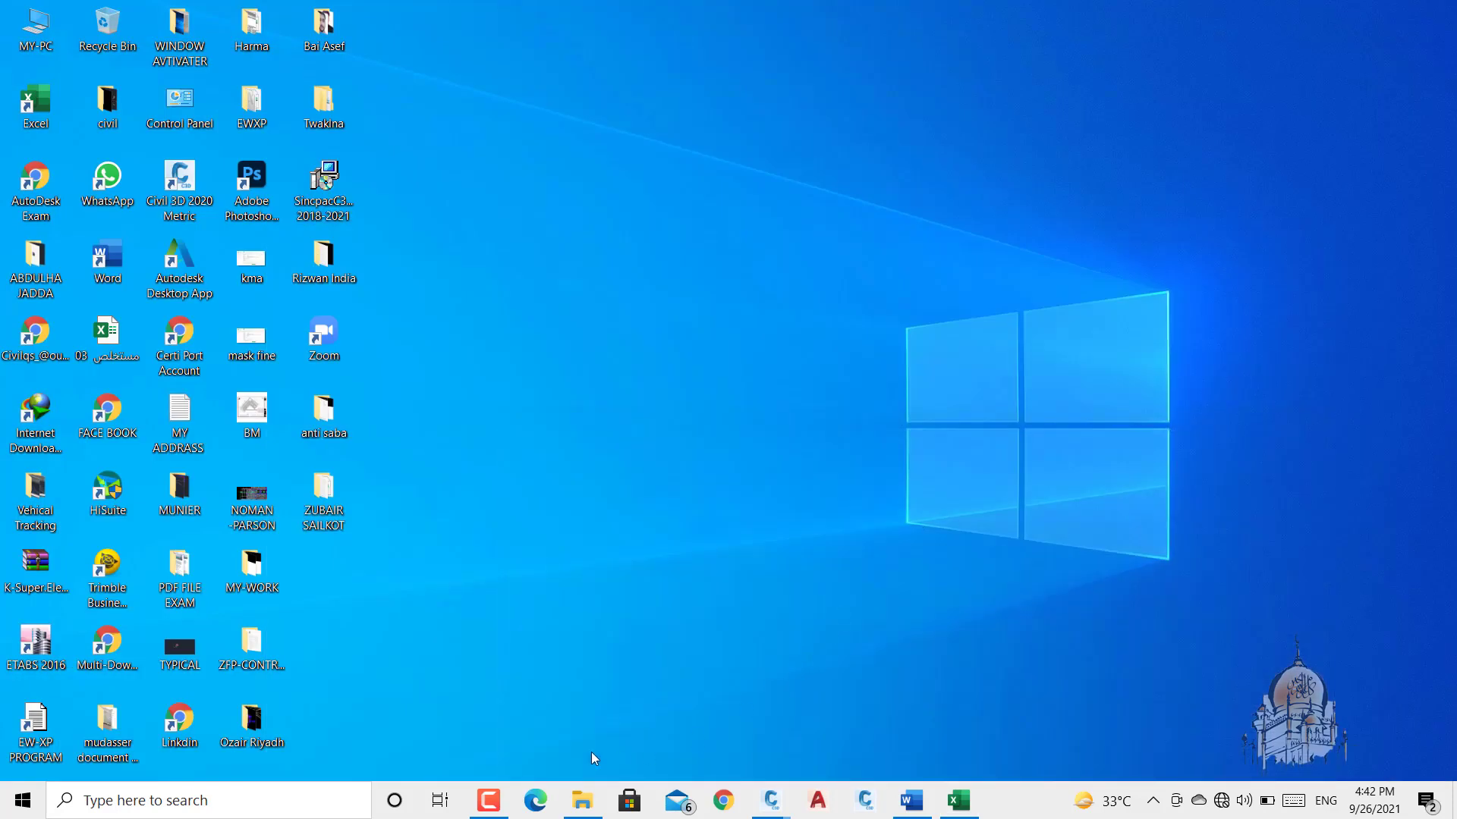
left_click(578, 810)
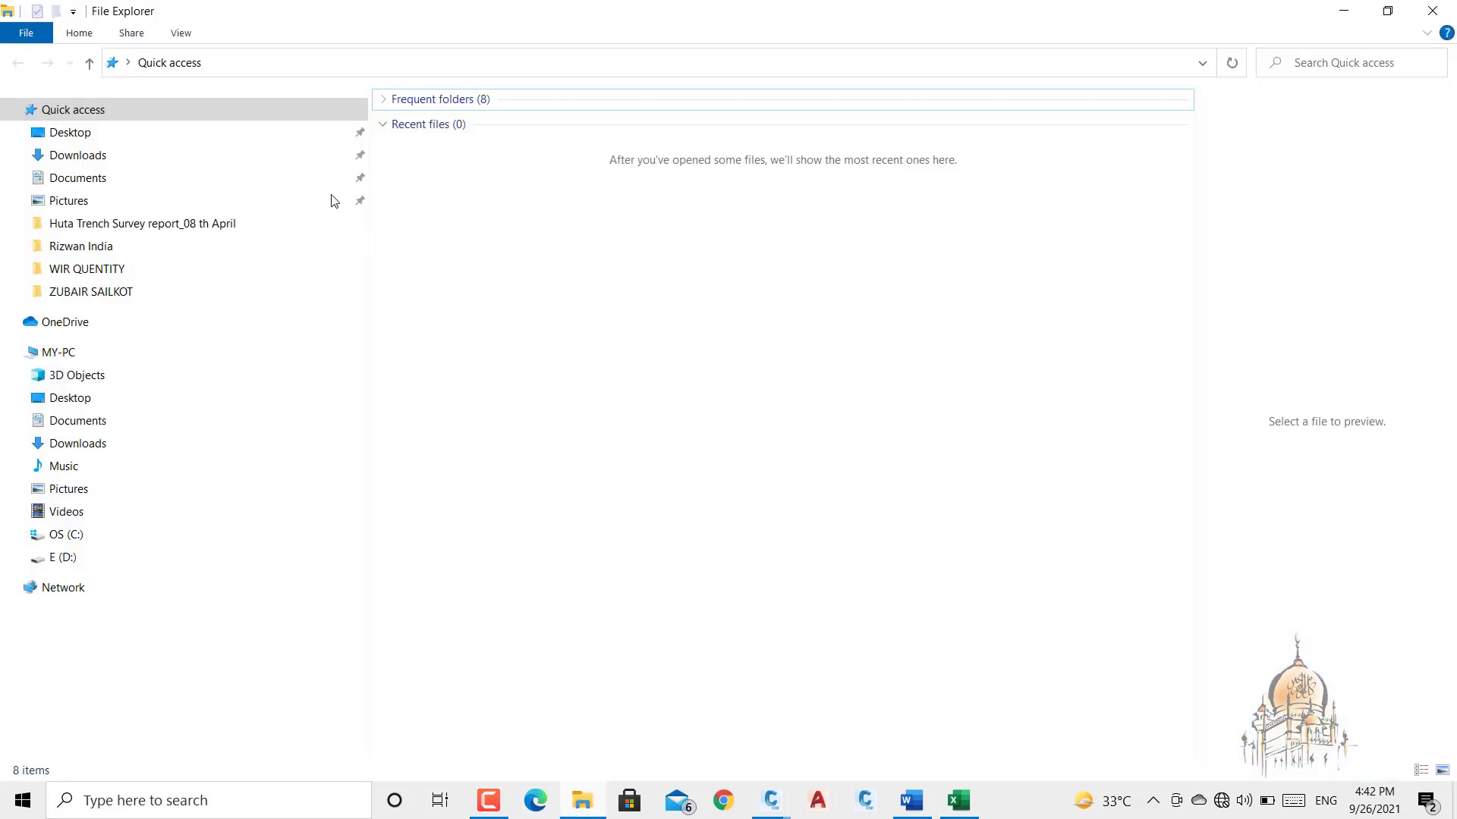
left_click(91, 292)
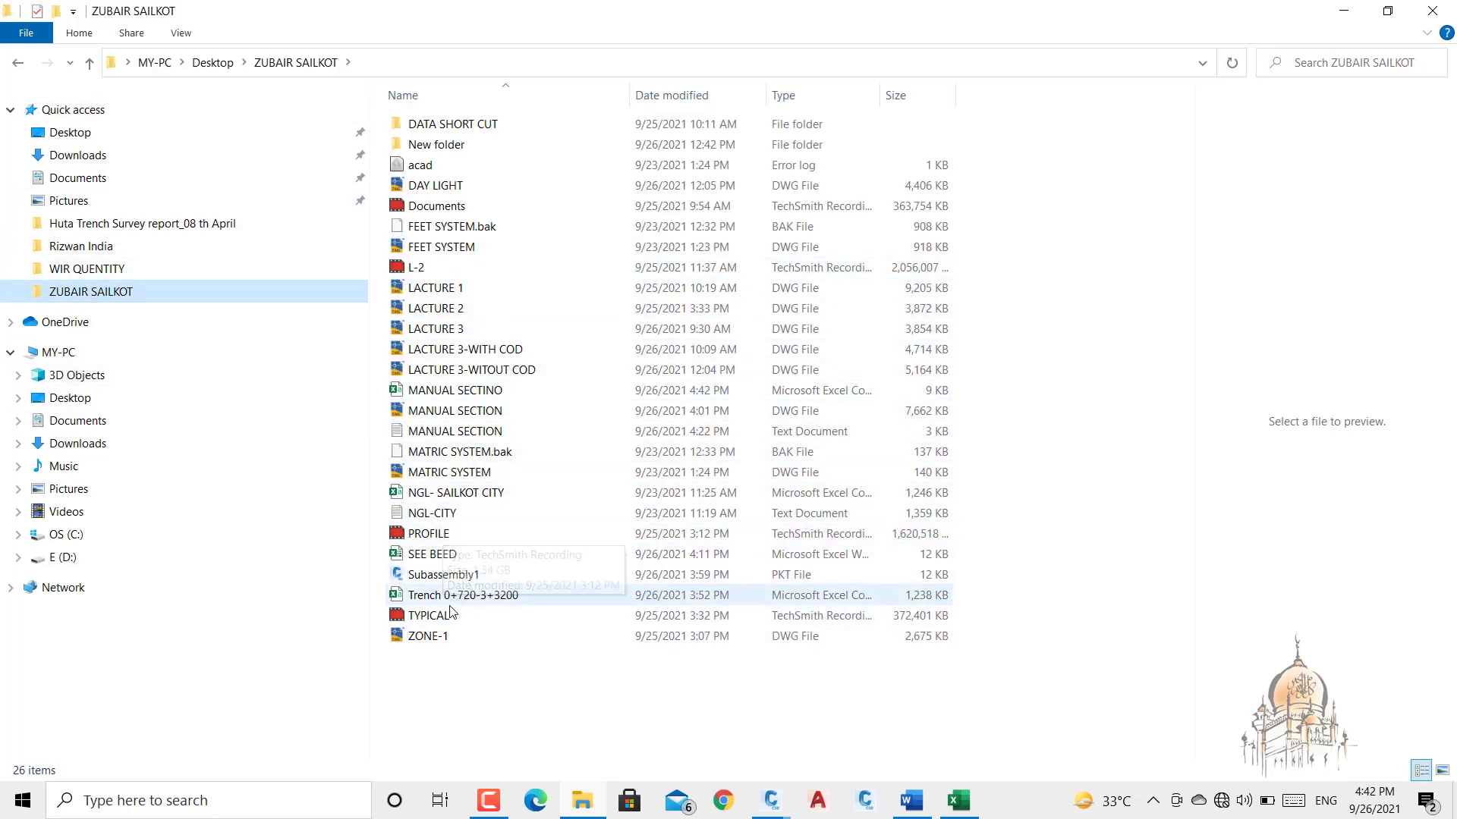
left_click(434, 396)
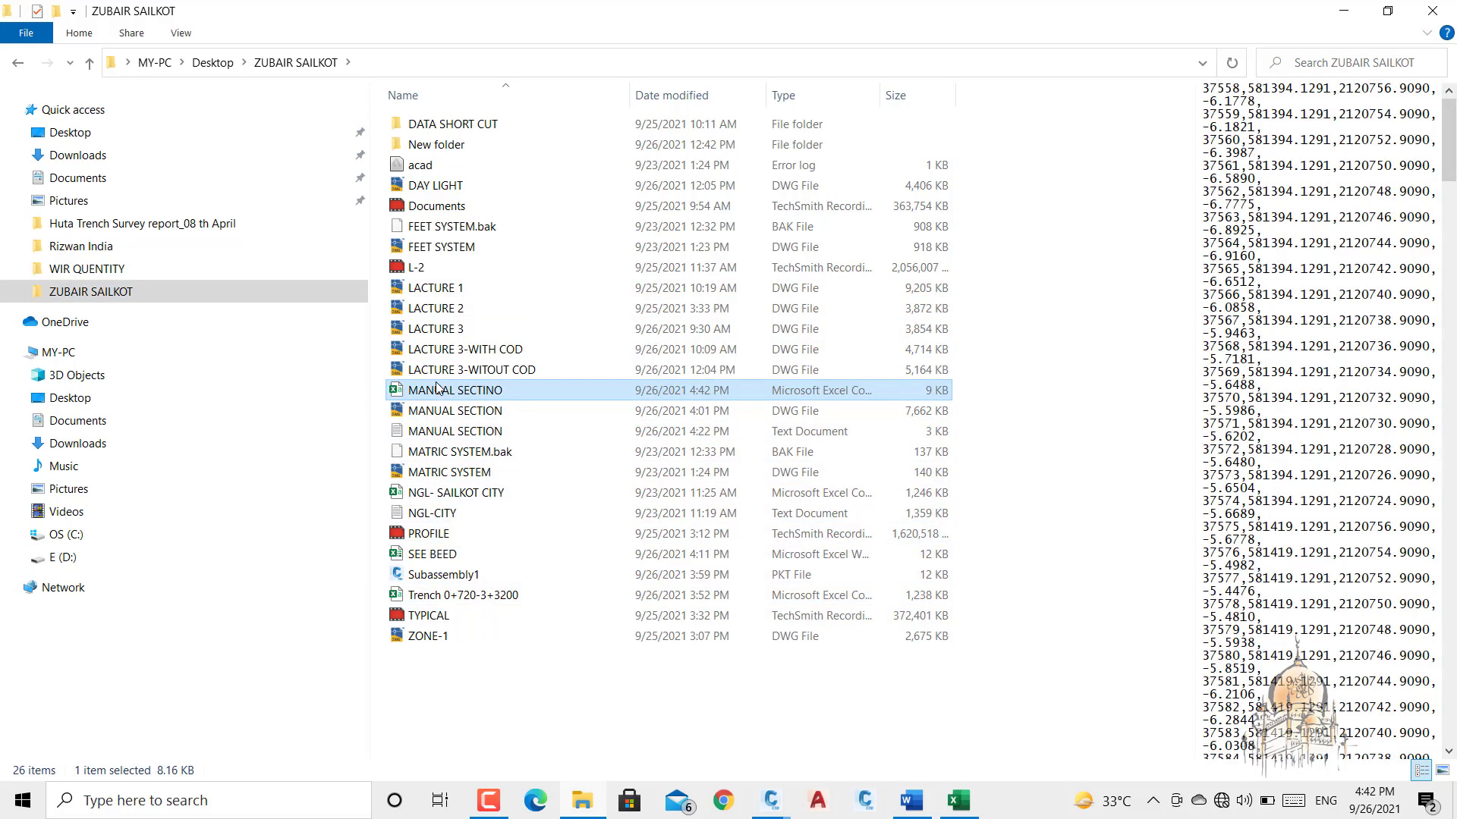
double_click(438, 389)
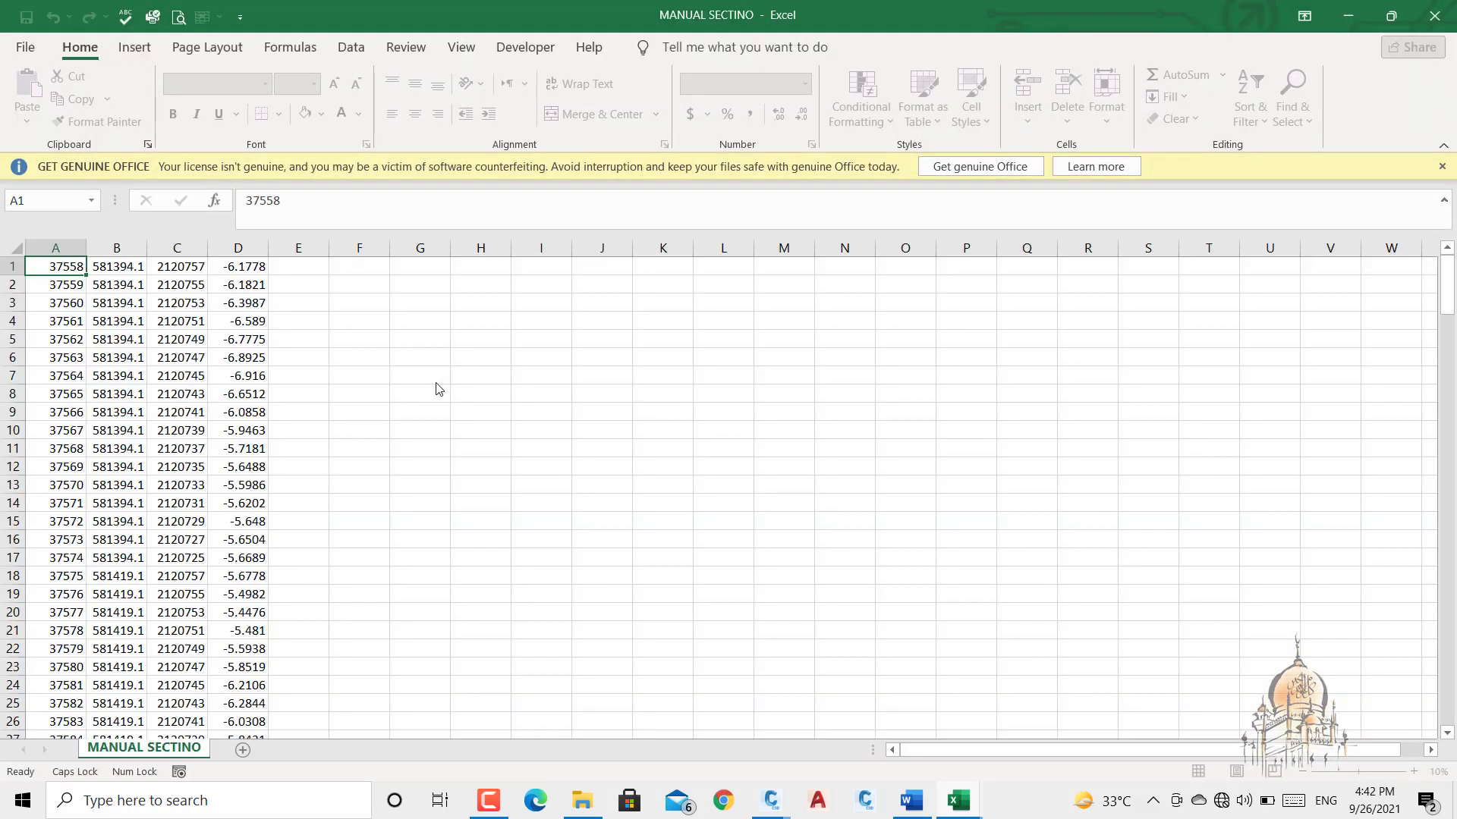
left_click(1441, 166)
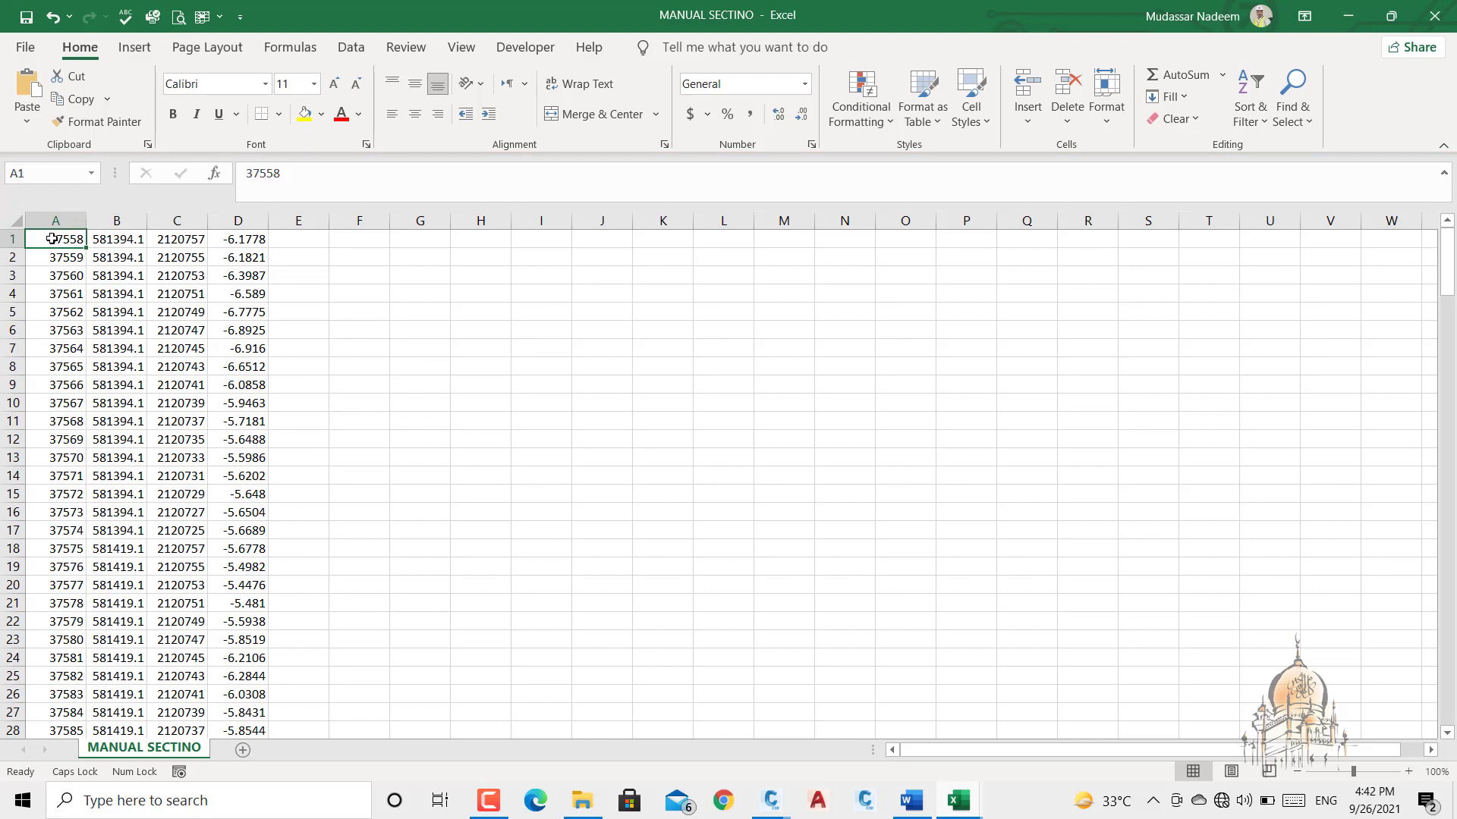
- Copy all exported point rows in columns A to D and paste them as values into the Book1 workbook starting at F1
left_click_drag(55, 243, 249, 286)
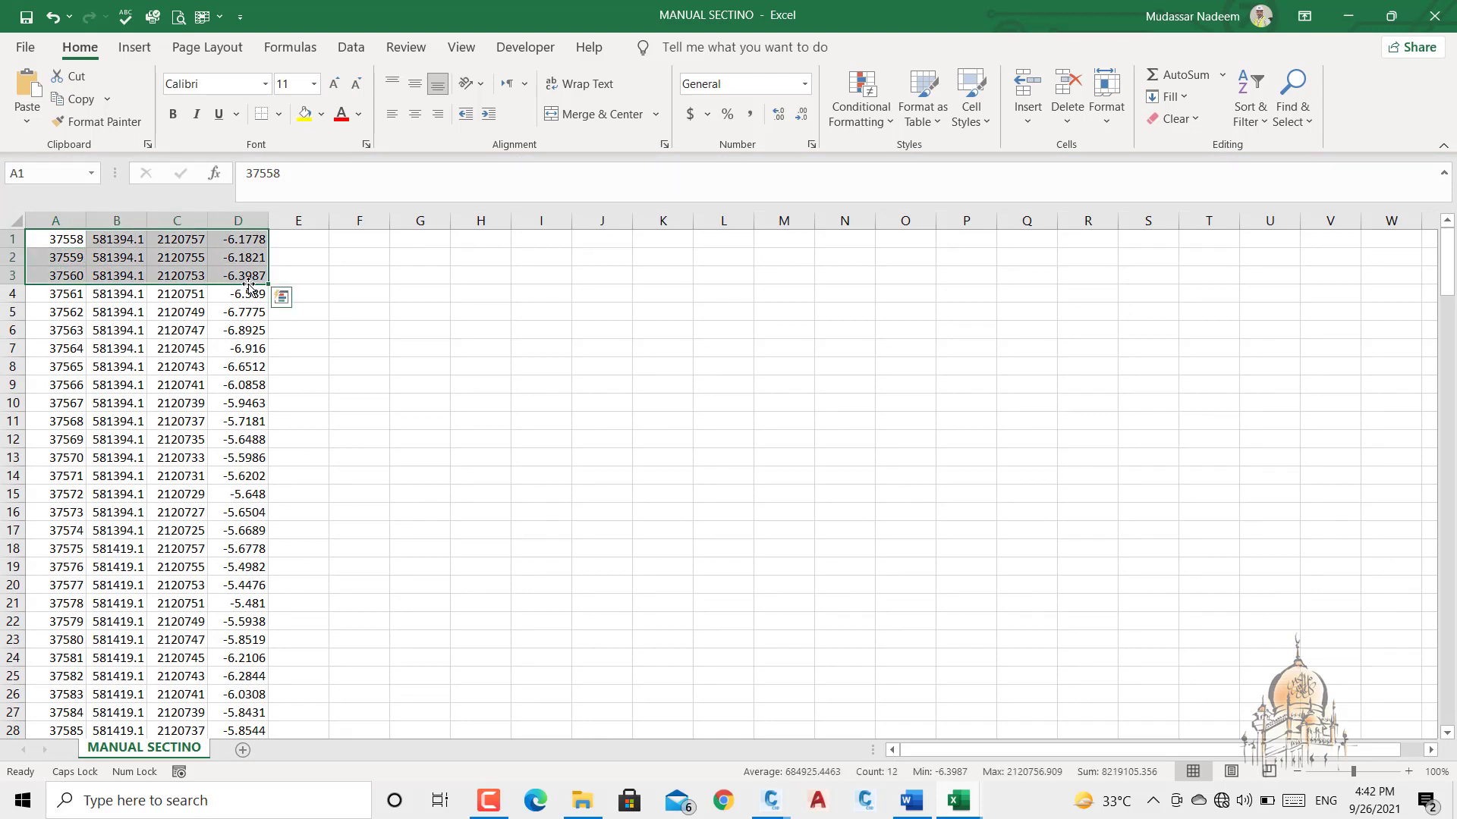
key("ctrl+shift+Down")
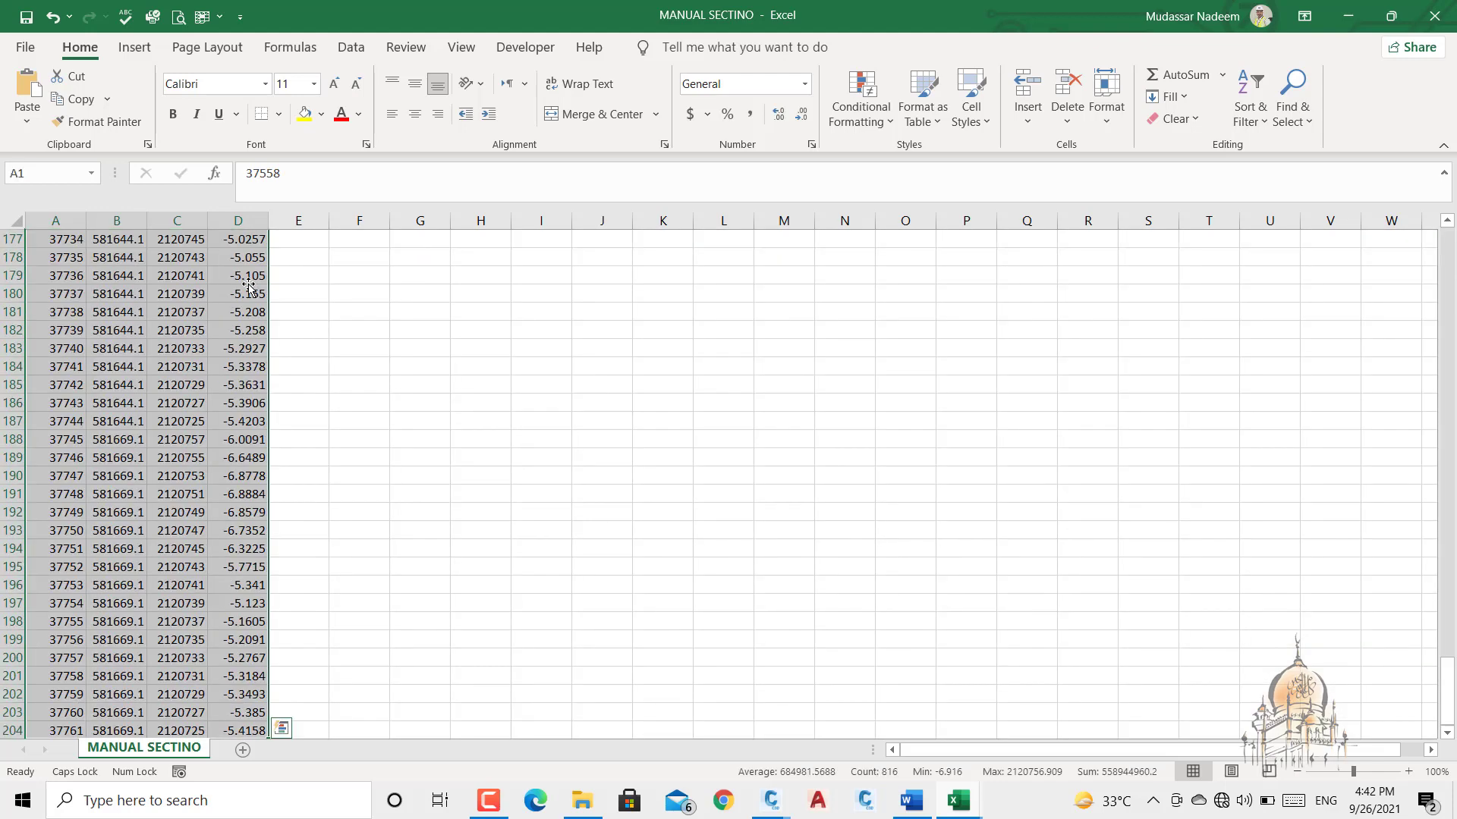
key("ctrl+c")
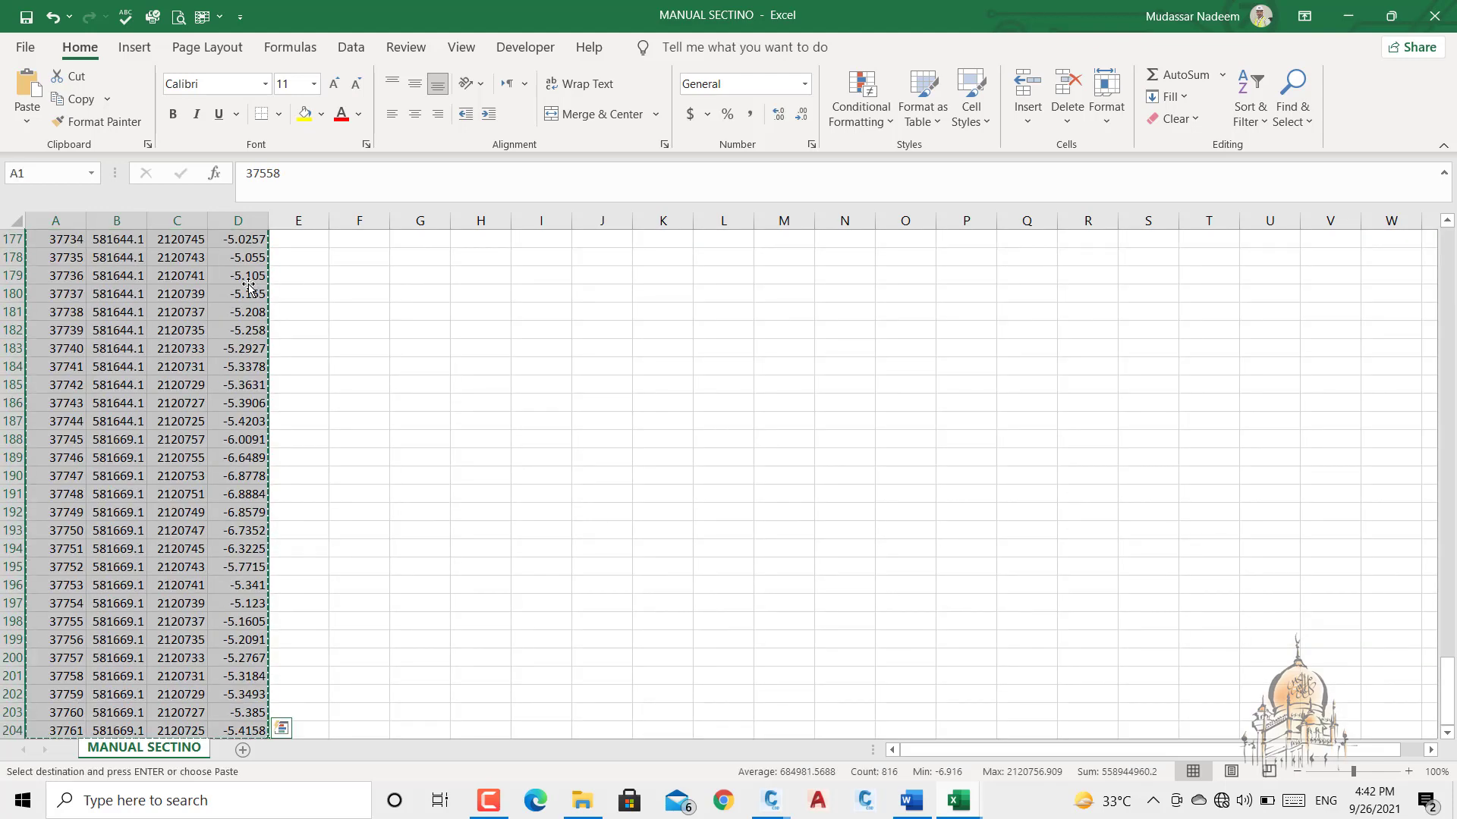
key("alt+Tab")
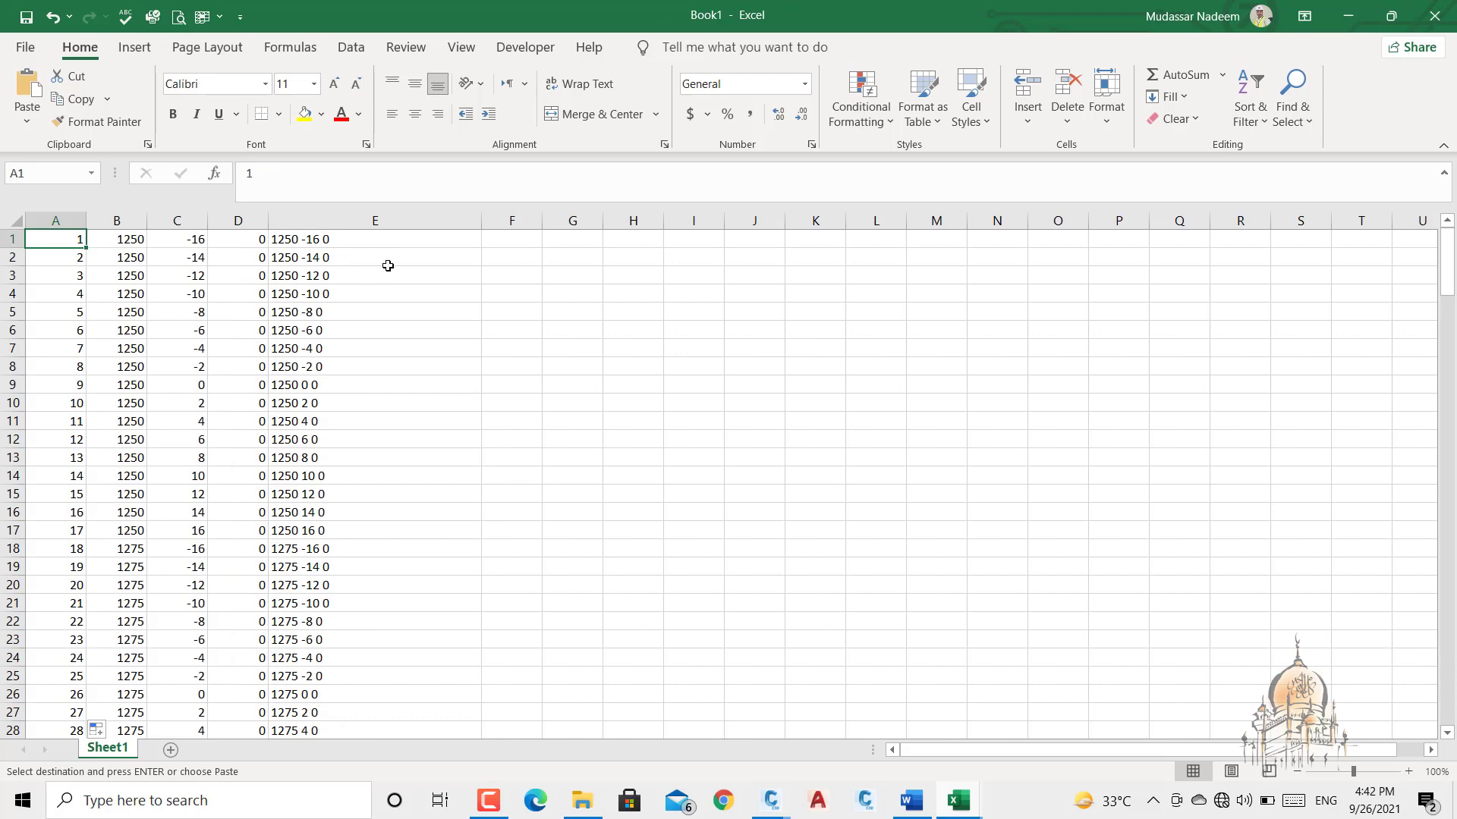
left_click(494, 238)
right_click(495, 237)
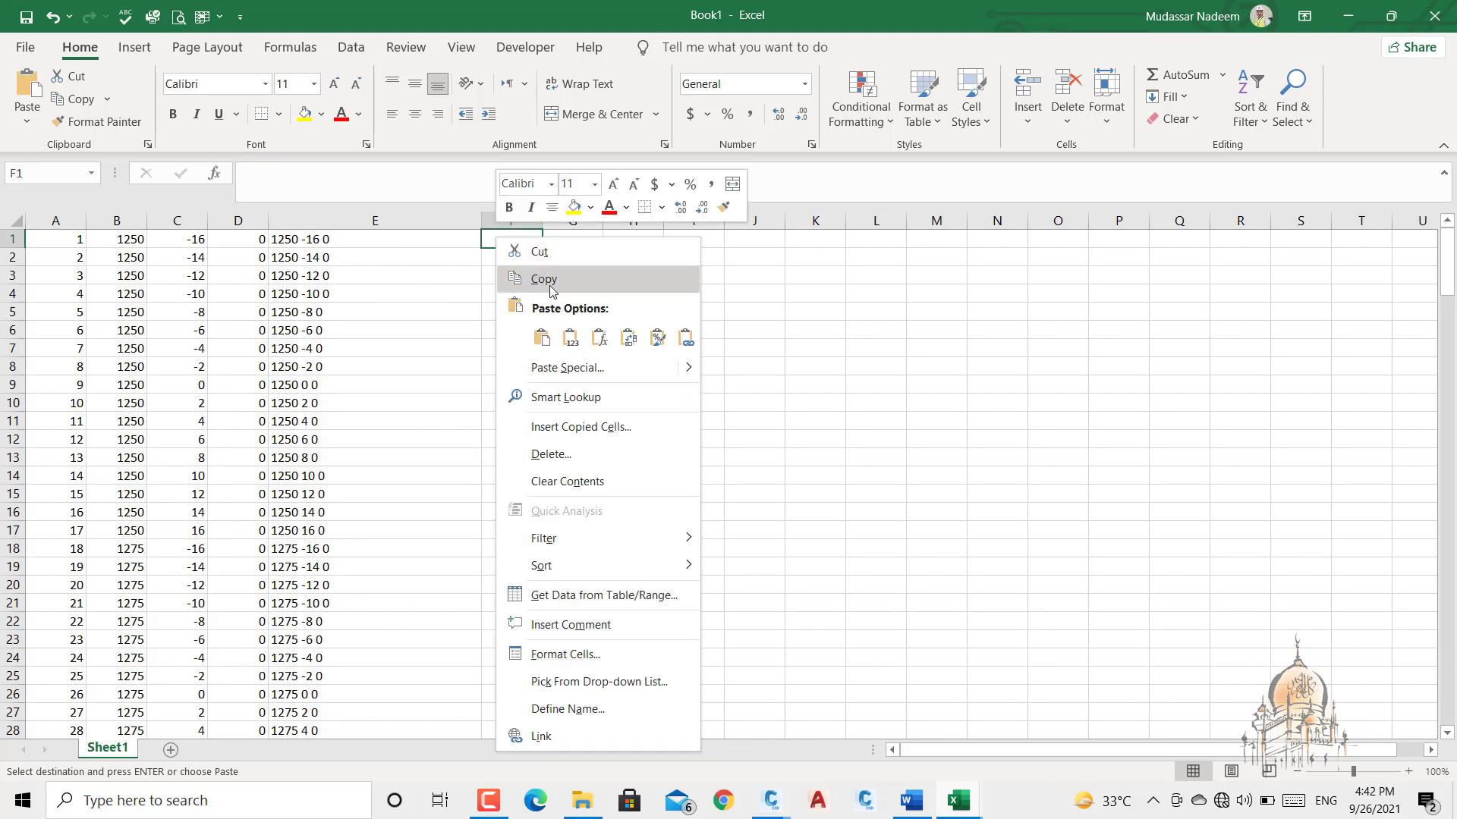
left_click(571, 337)
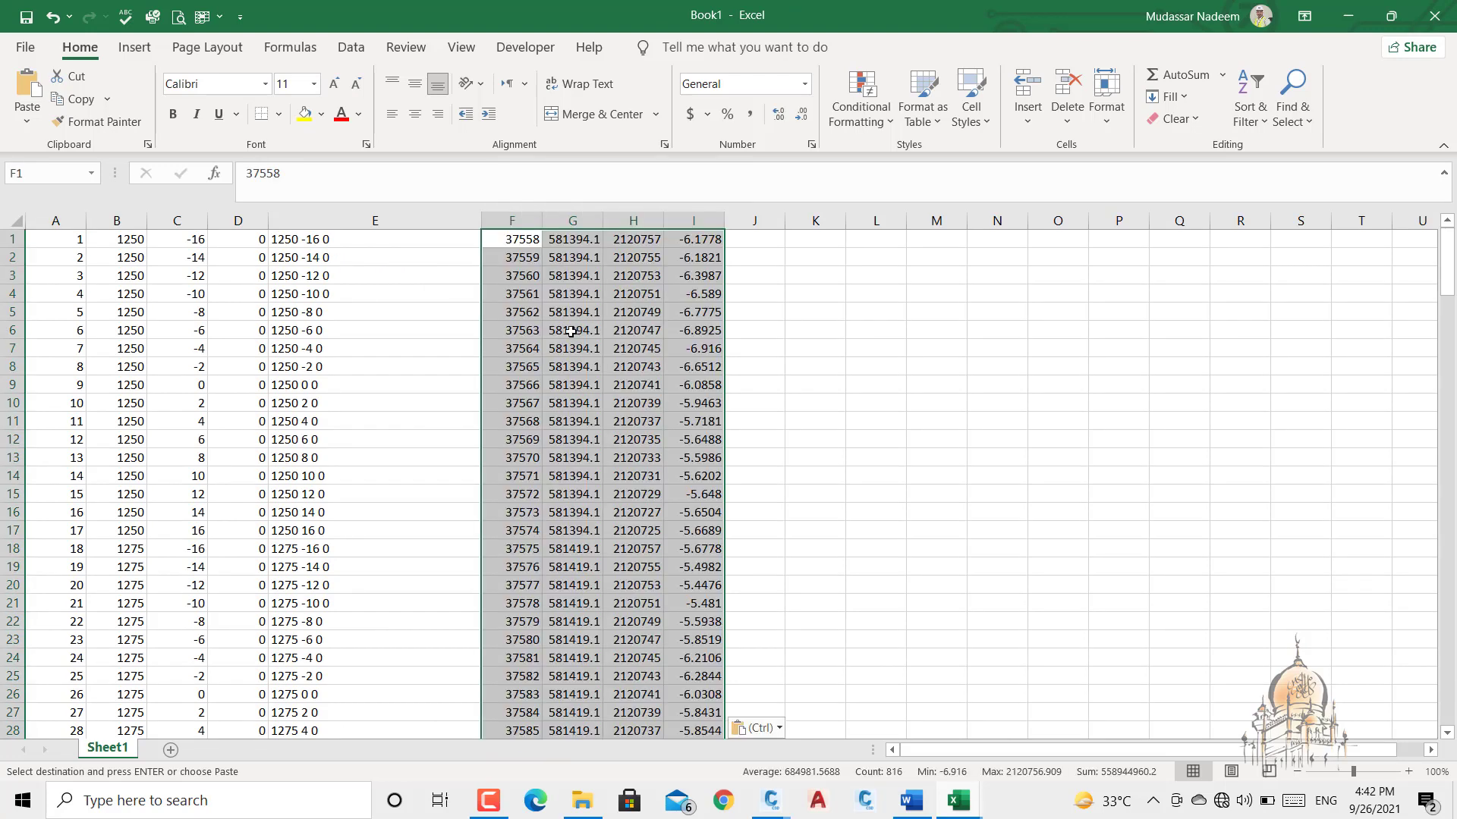
- Delete columns G and H with the pasted easting and northing coordinates from Sheet1
left_click(573, 221)
mouse_move(612, 231)
left_mouse_down()
mouse_move(671, 226)
mouse_move(615, 228)
left_mouse_up()
right_click(581, 221)
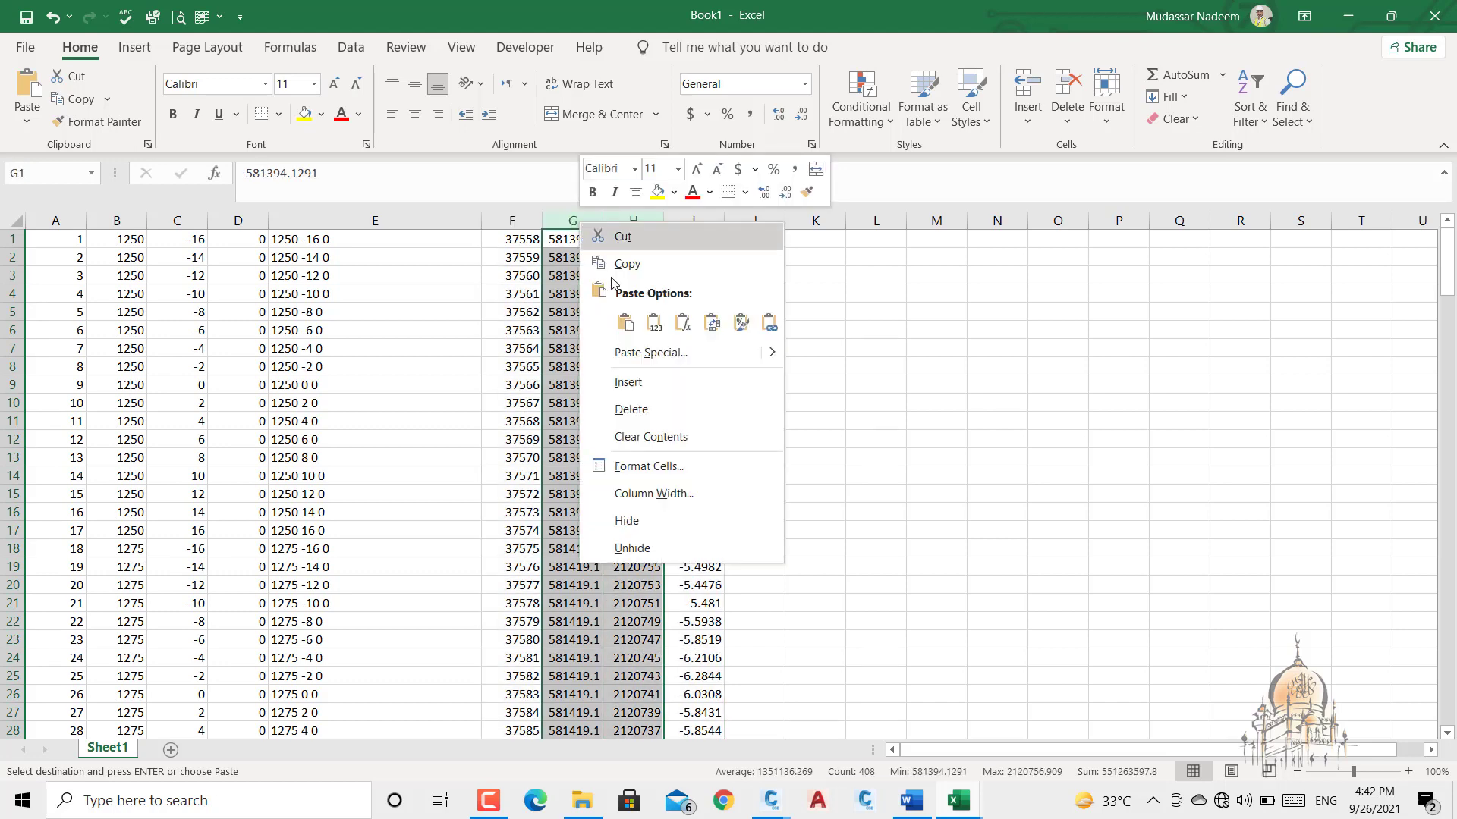
left_click(641, 408)
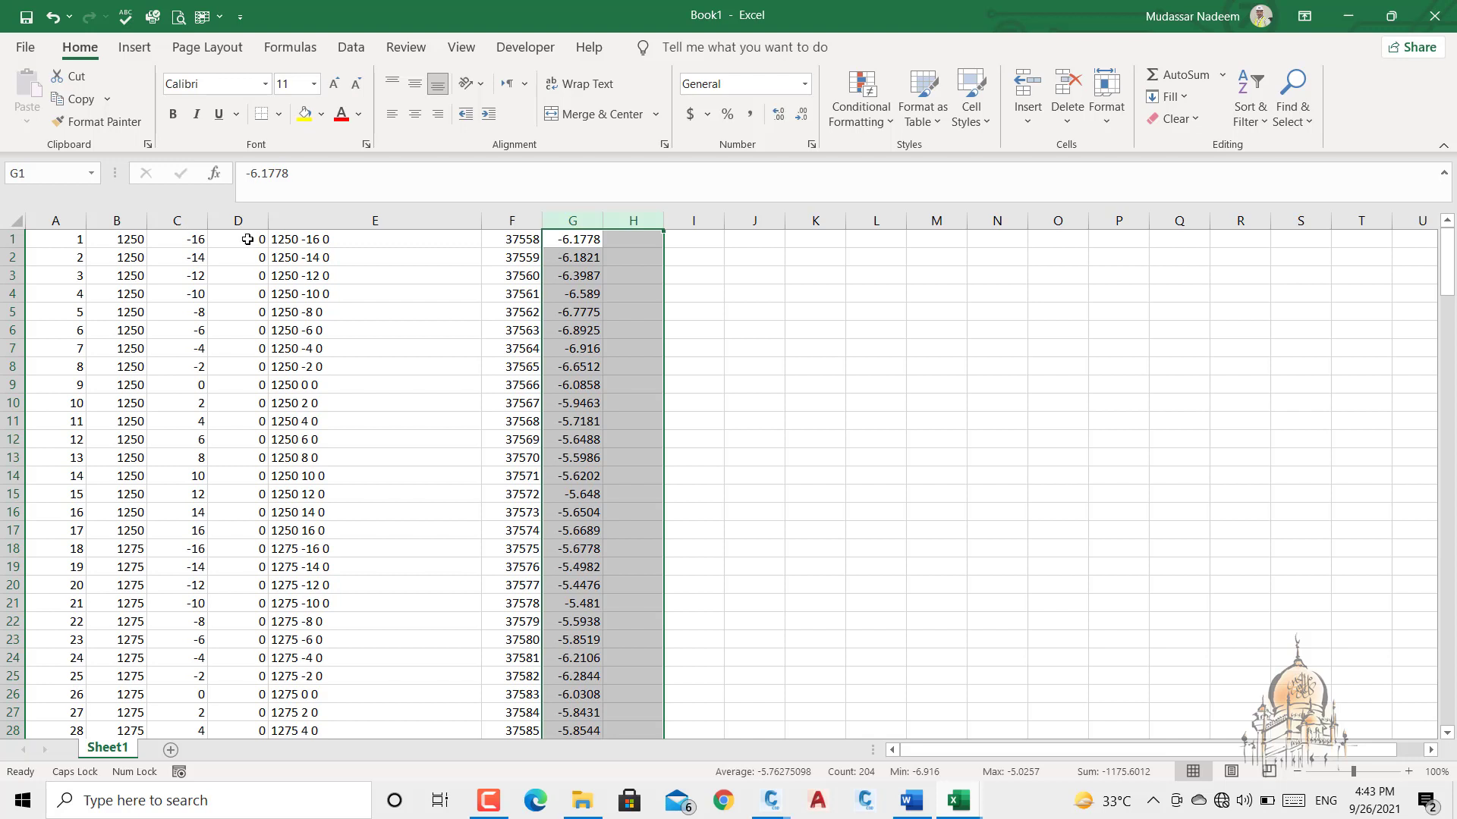
- Copy the elevations in column G and paste them as values over the zero elevations in column D, starting at D1
left_click(573, 221)
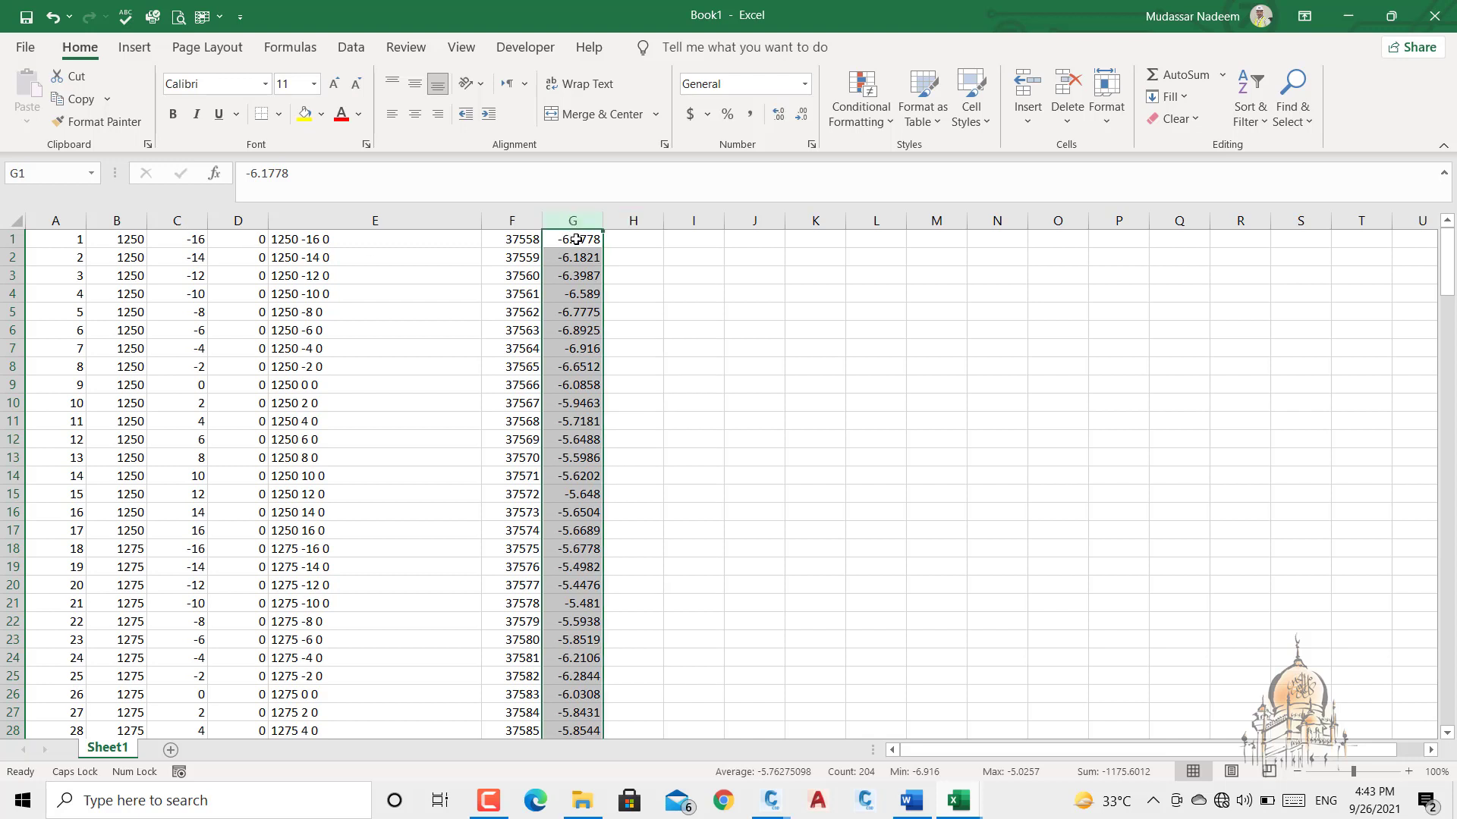
right_click(577, 239)
left_click(623, 285)
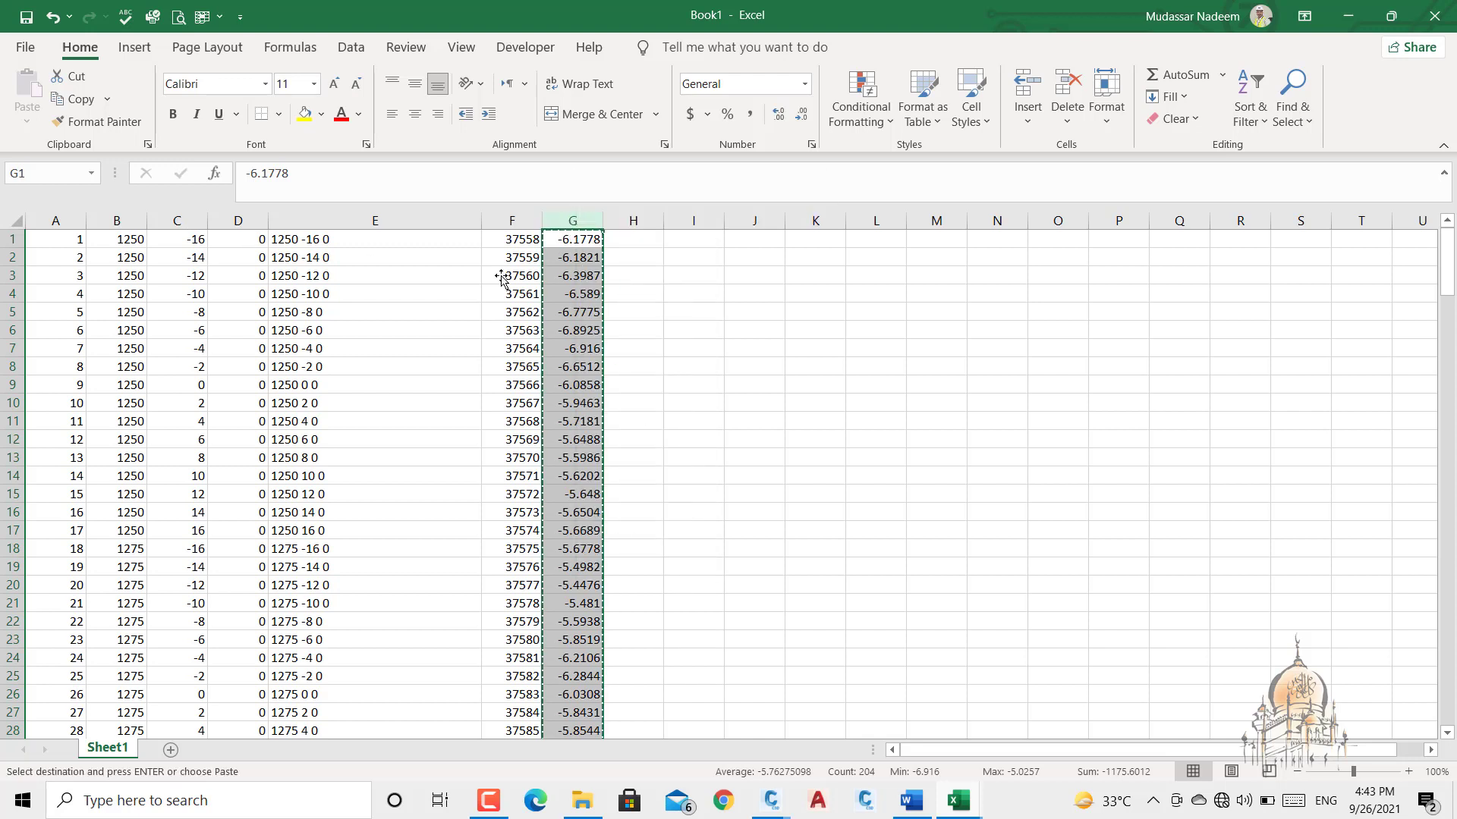
left_click(248, 239)
right_click(250, 239)
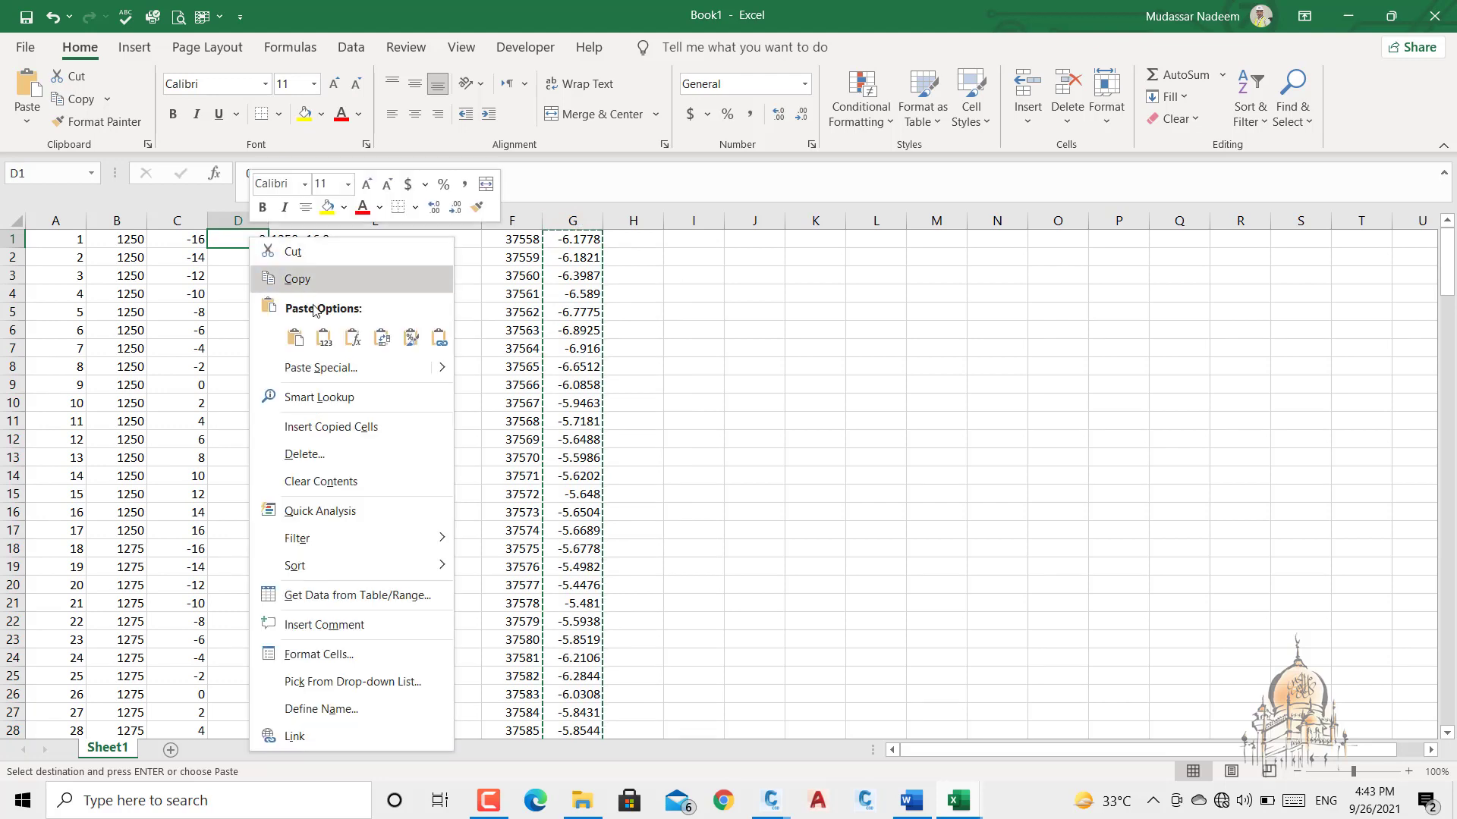
left_click(327, 337)
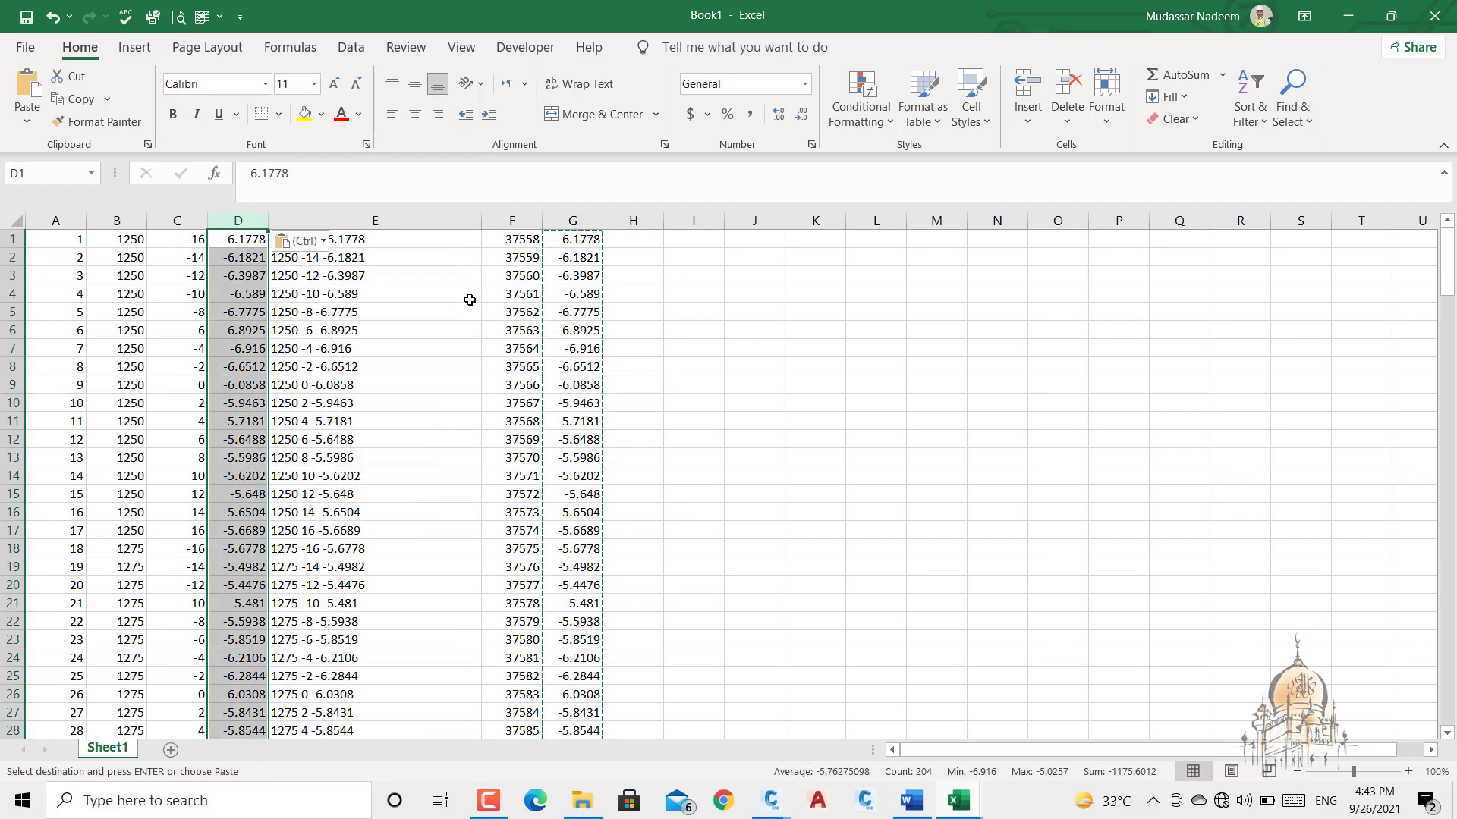
- Select columns F and G containing the pasted point numbers and elevations
left_click_drag(513, 221, 573, 220)
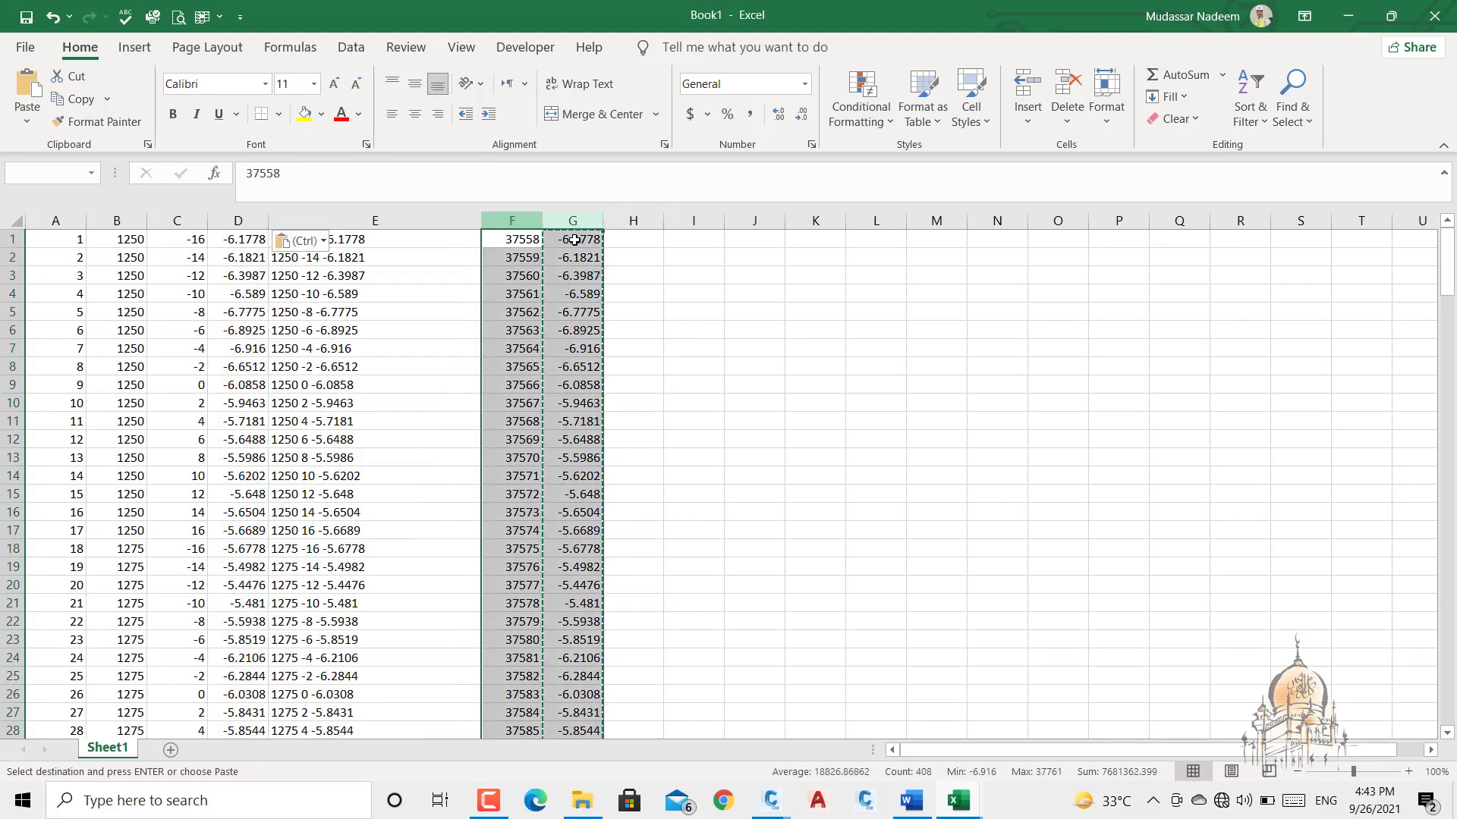